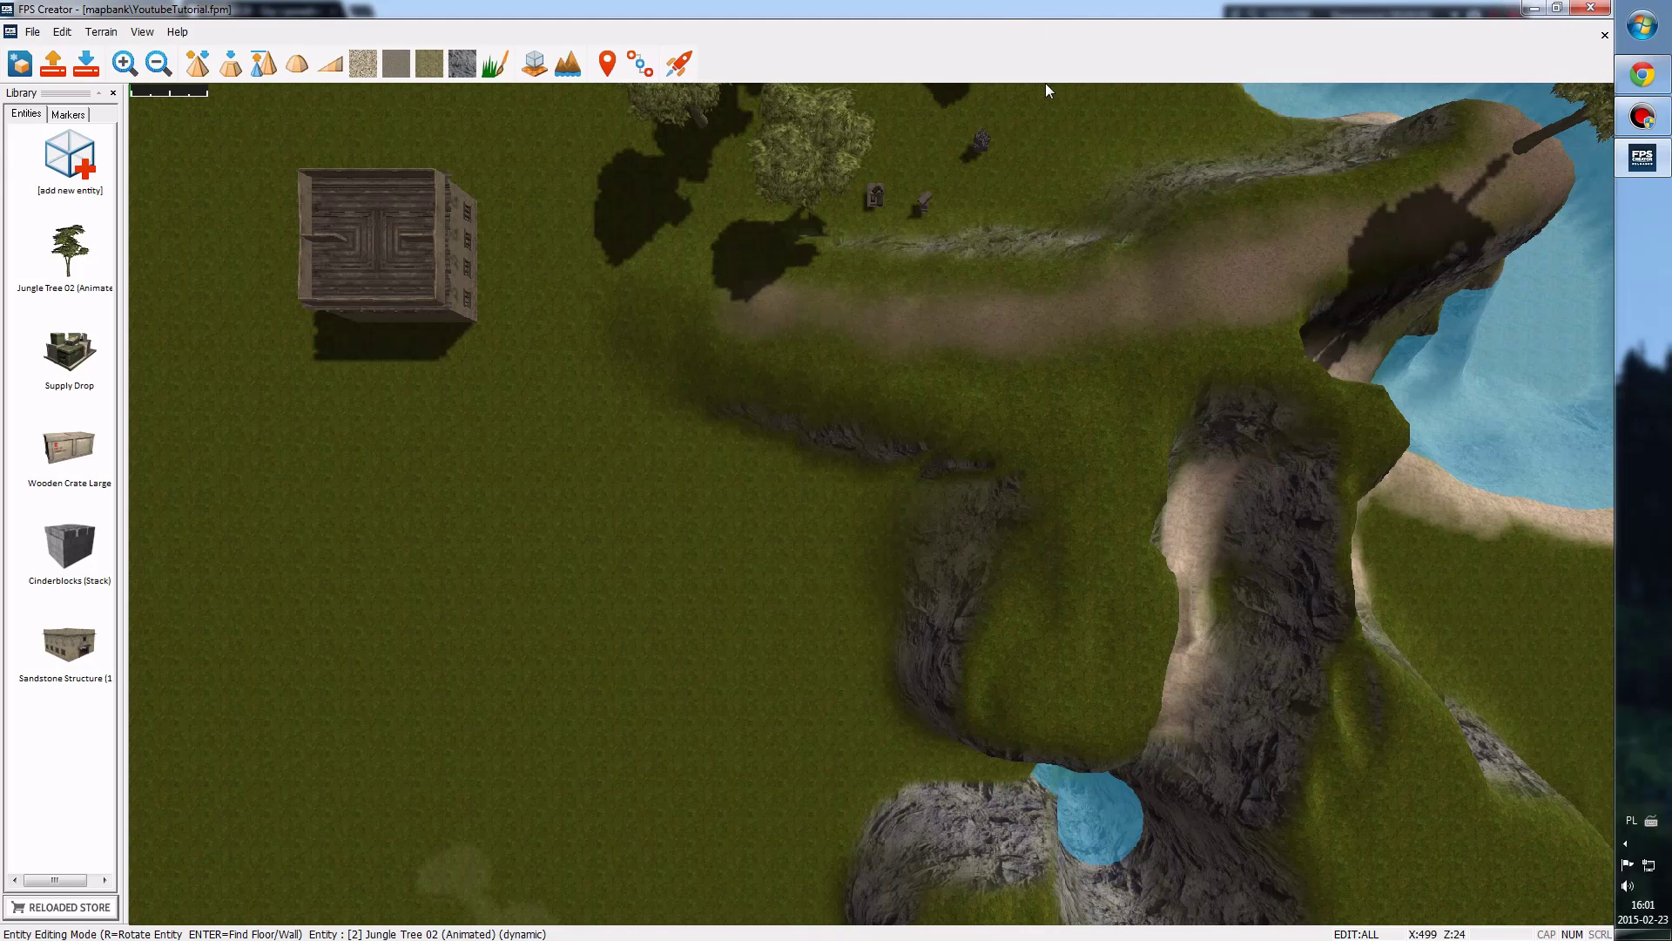
- Zoom in and pan left and right over the flat, empty grass away from the house and cliffs
scroll(1115, 540, up, 2)
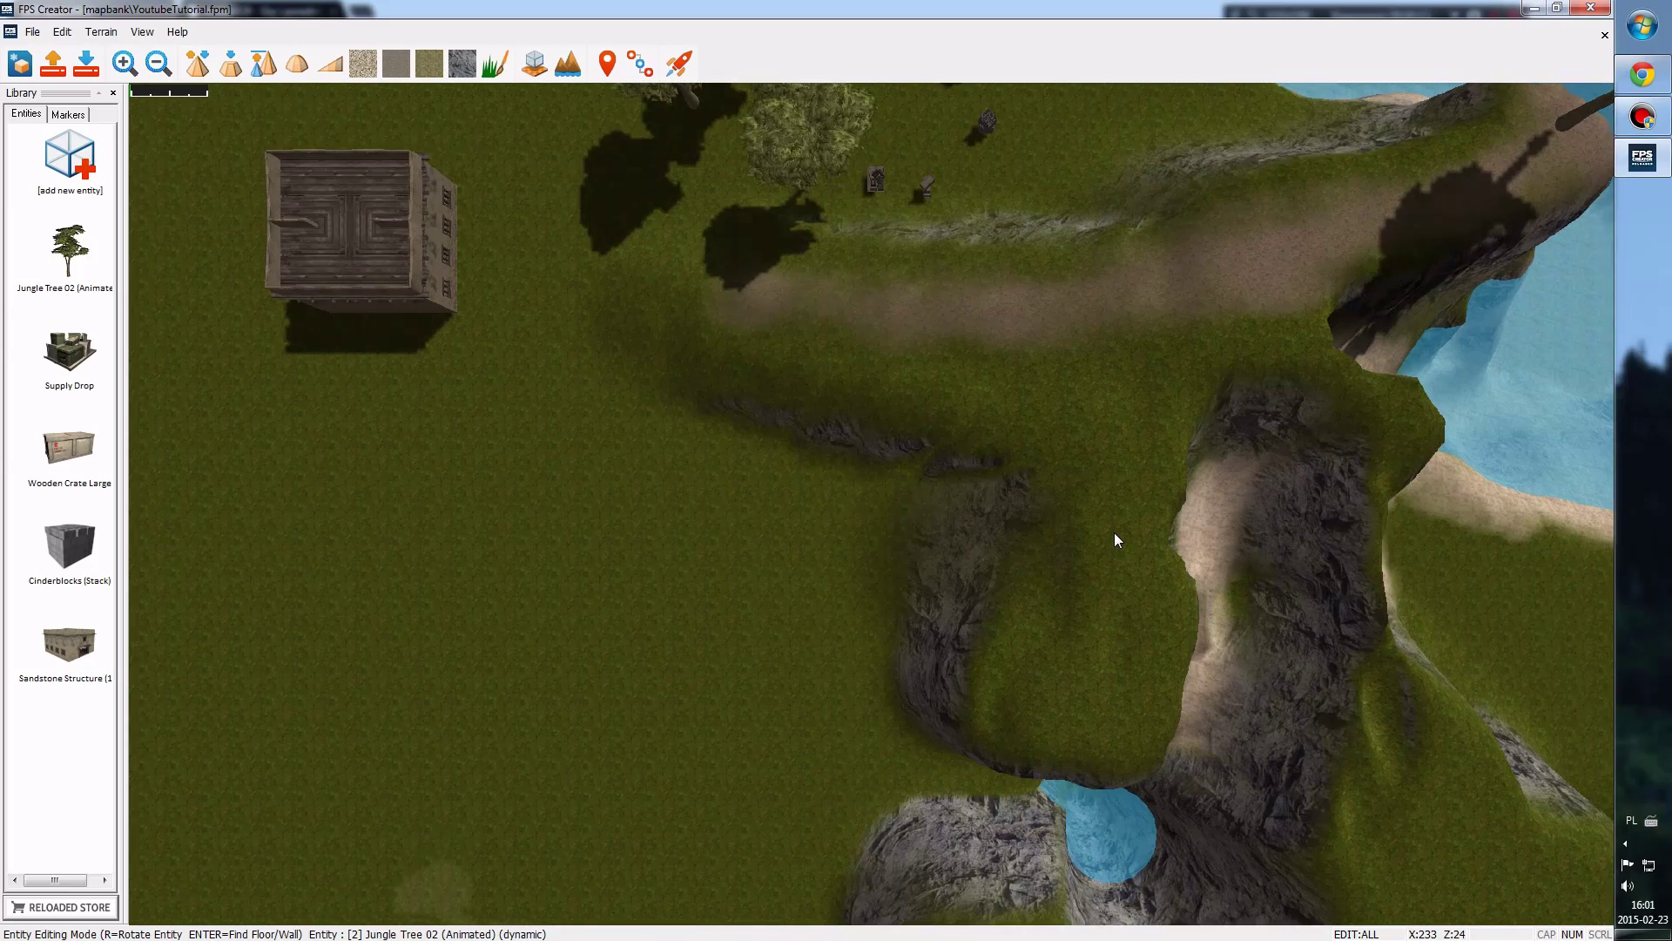
key(Left)
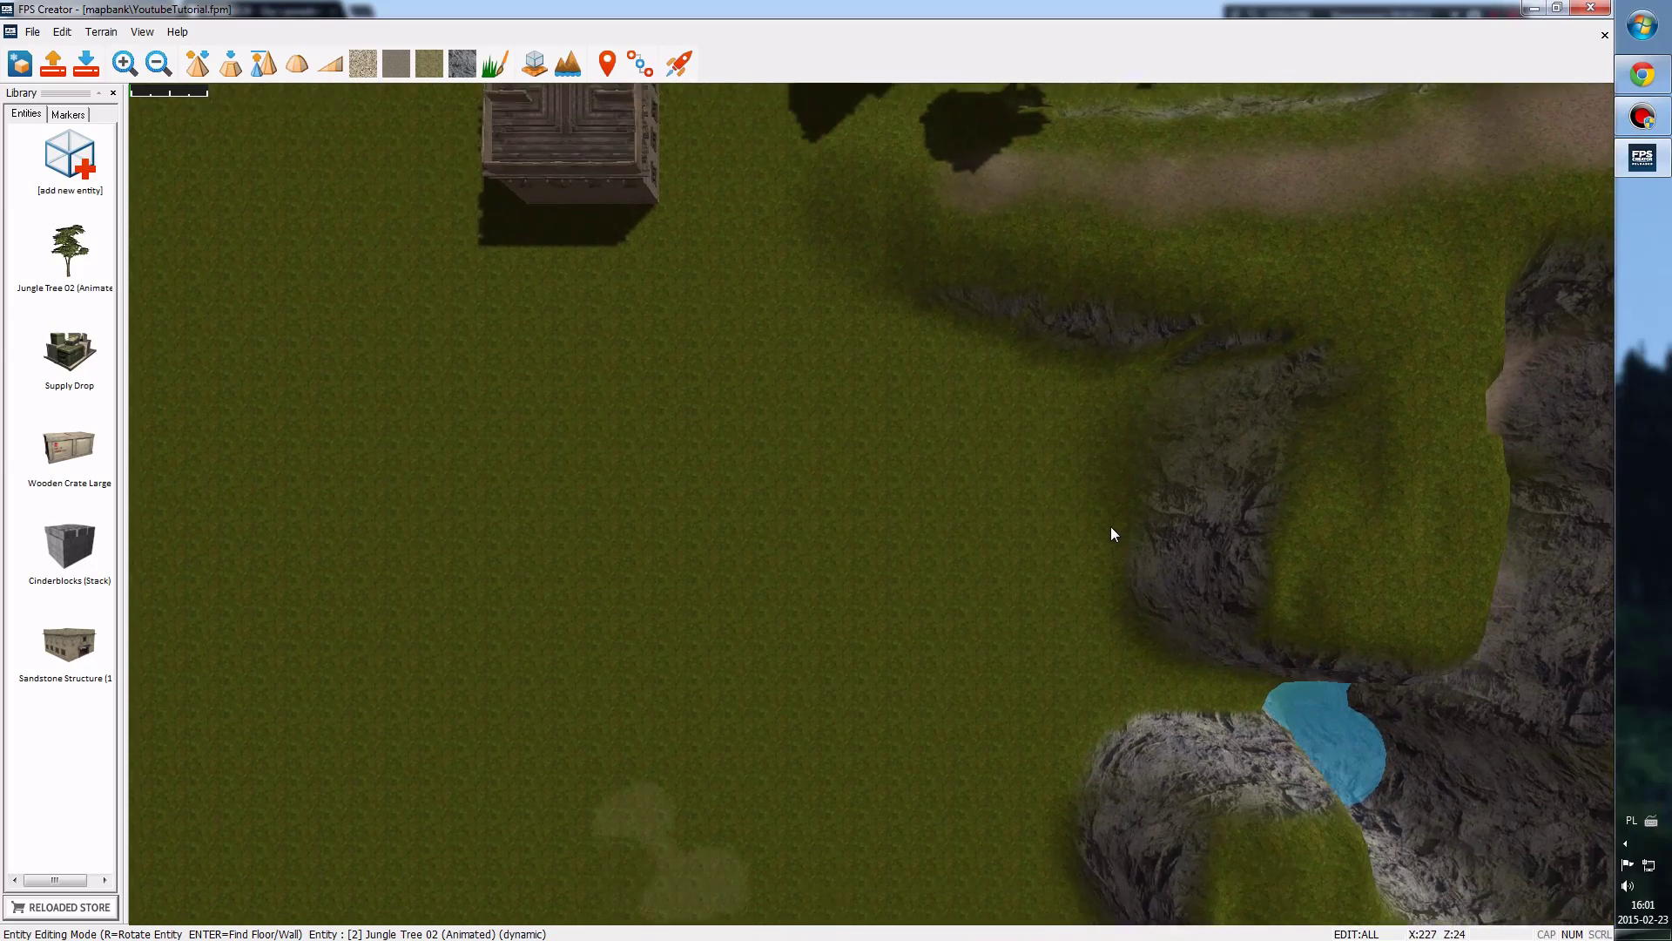
scroll(1064, 534, up, 2)
scroll(1065, 524, up, 3)
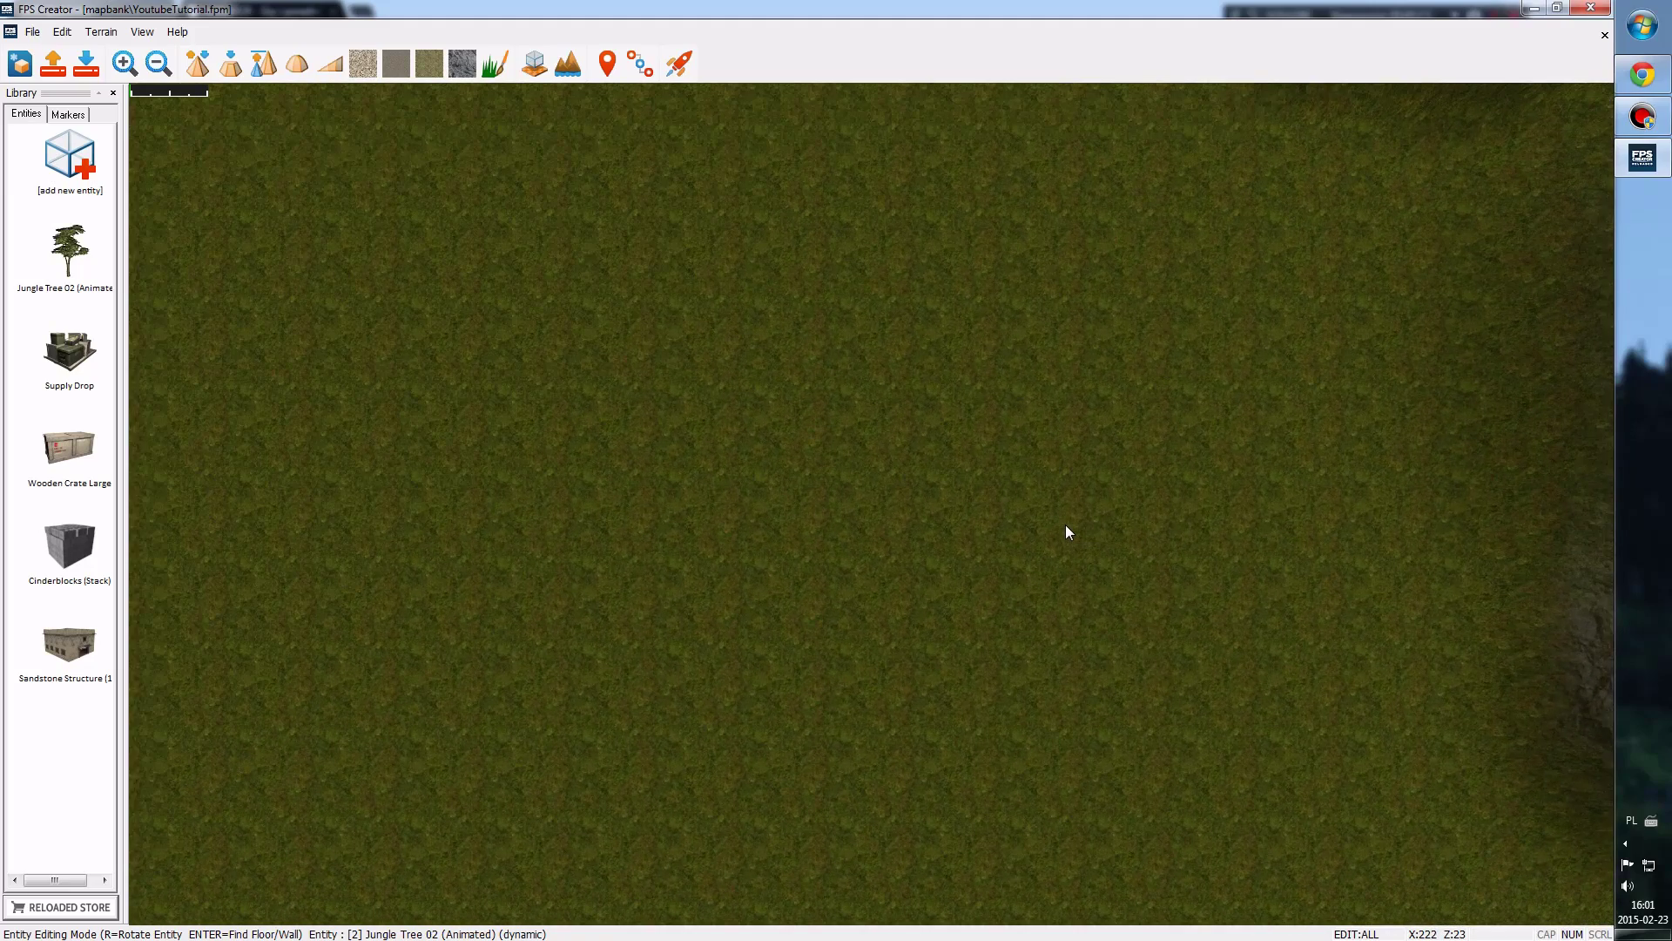
key(Right)
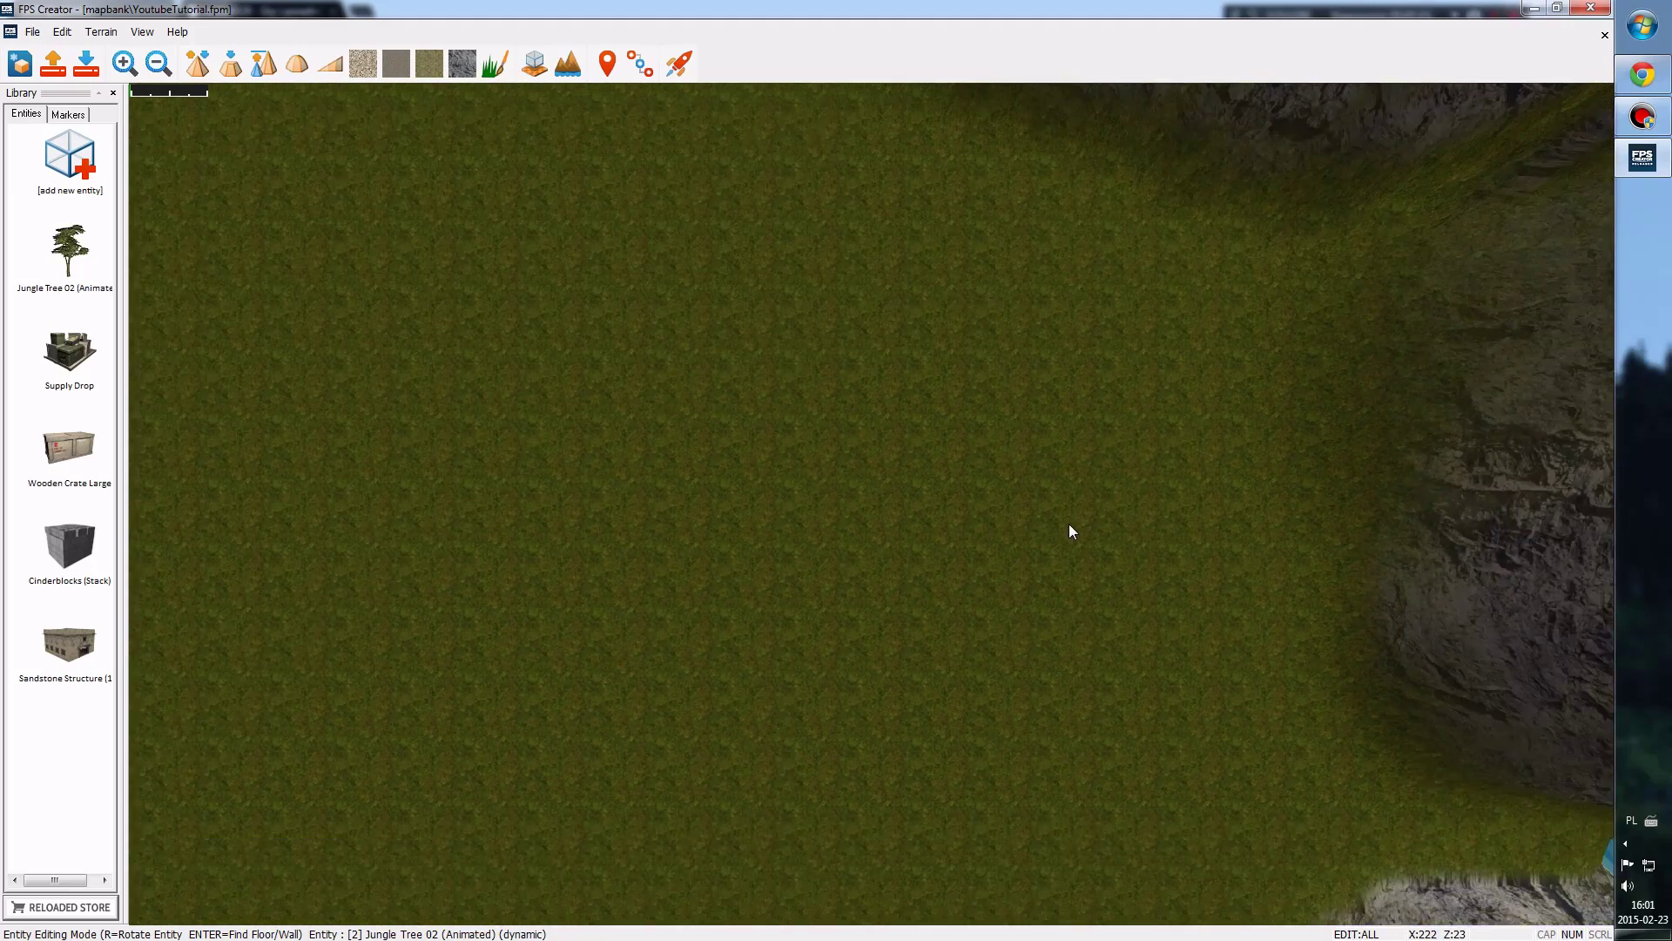
key(Left)
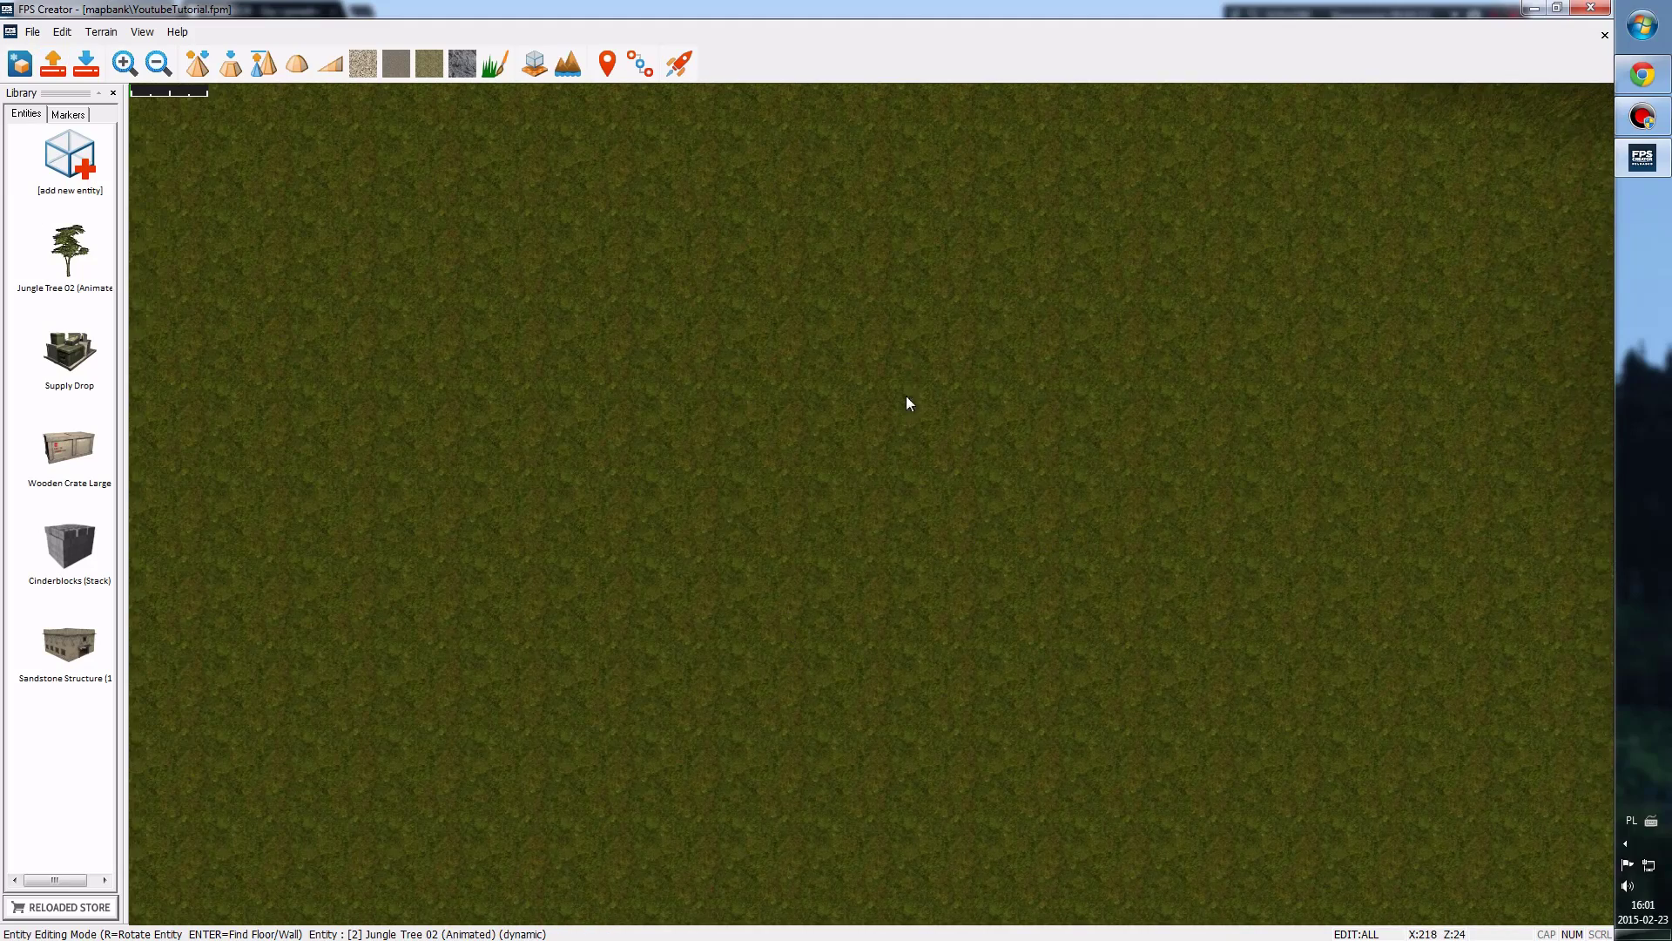
key(Right)
key(Left)
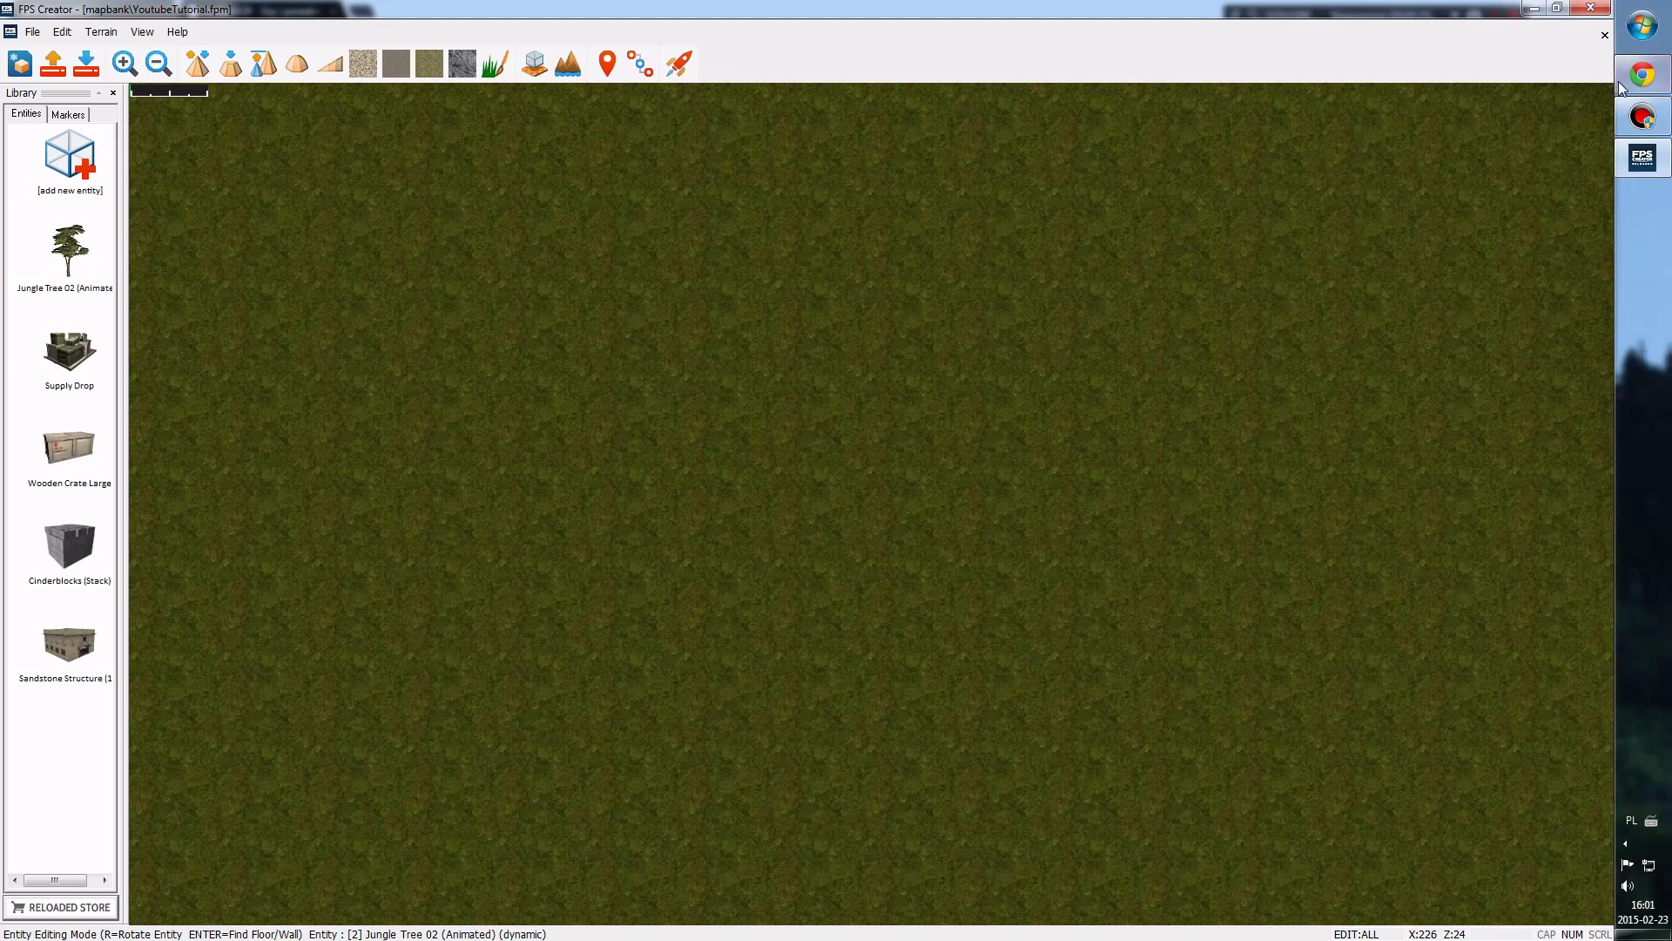
- Bring the kubas1129 website in Chrome to the front and reload it
mouse_move(1633, 79)
click(1461, 126)
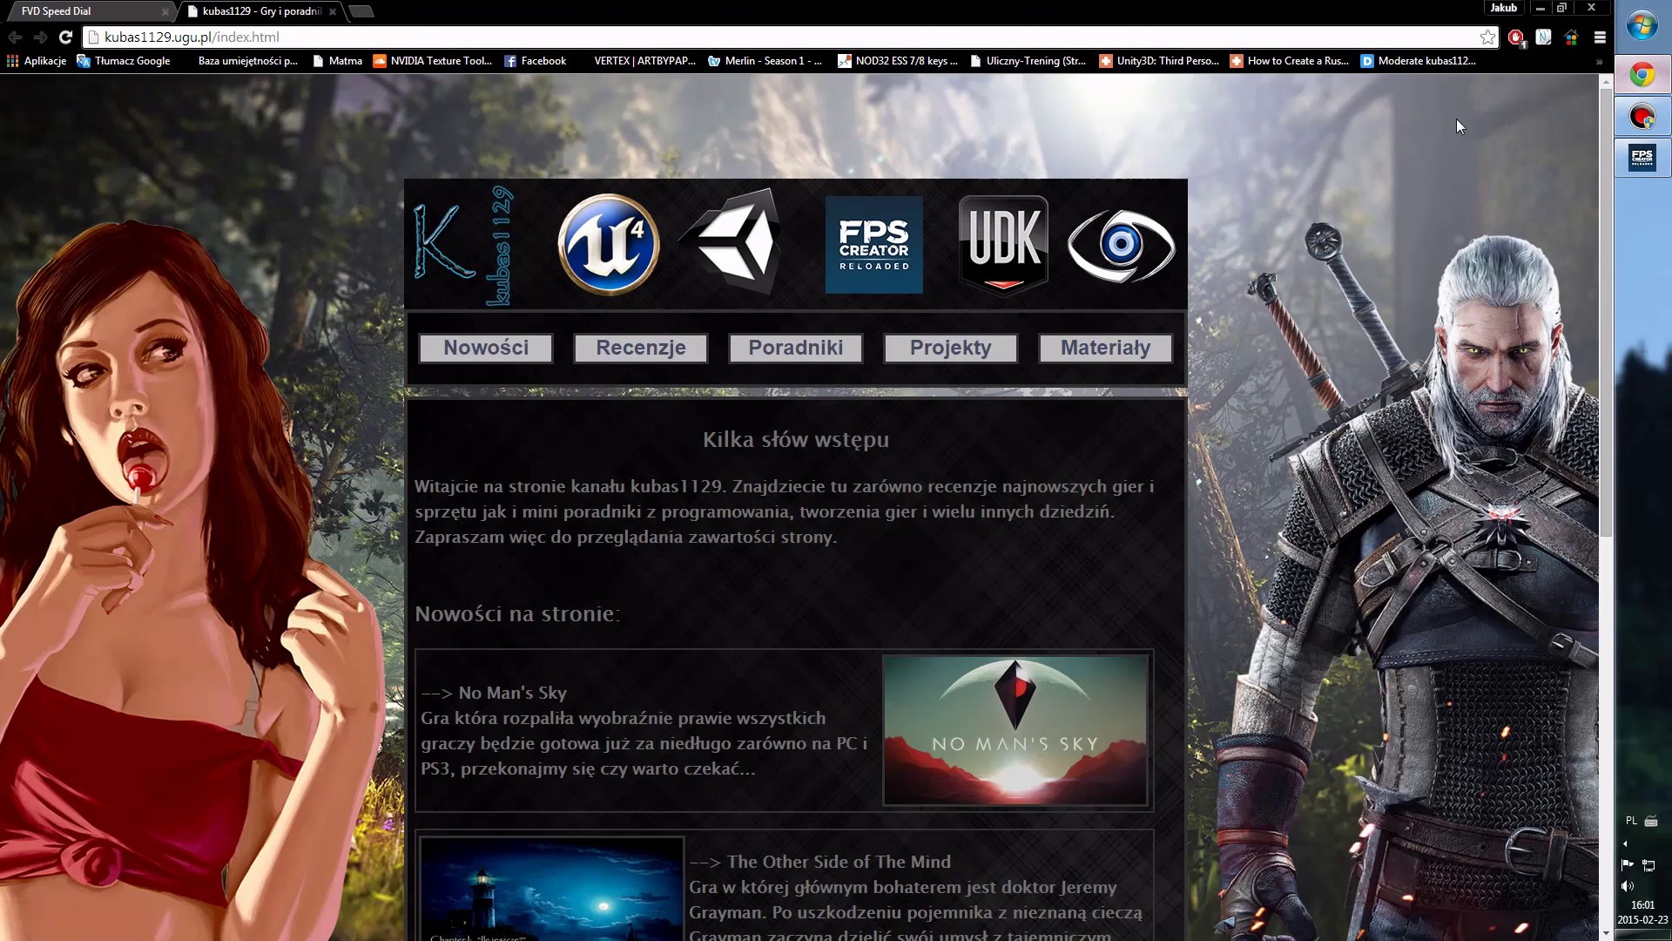
key(F5)
- Scroll through the news entries, briefly select the intro text, and return to the page top
scroll(280, 360, down, 3)
scroll(296, 376, down, 2)
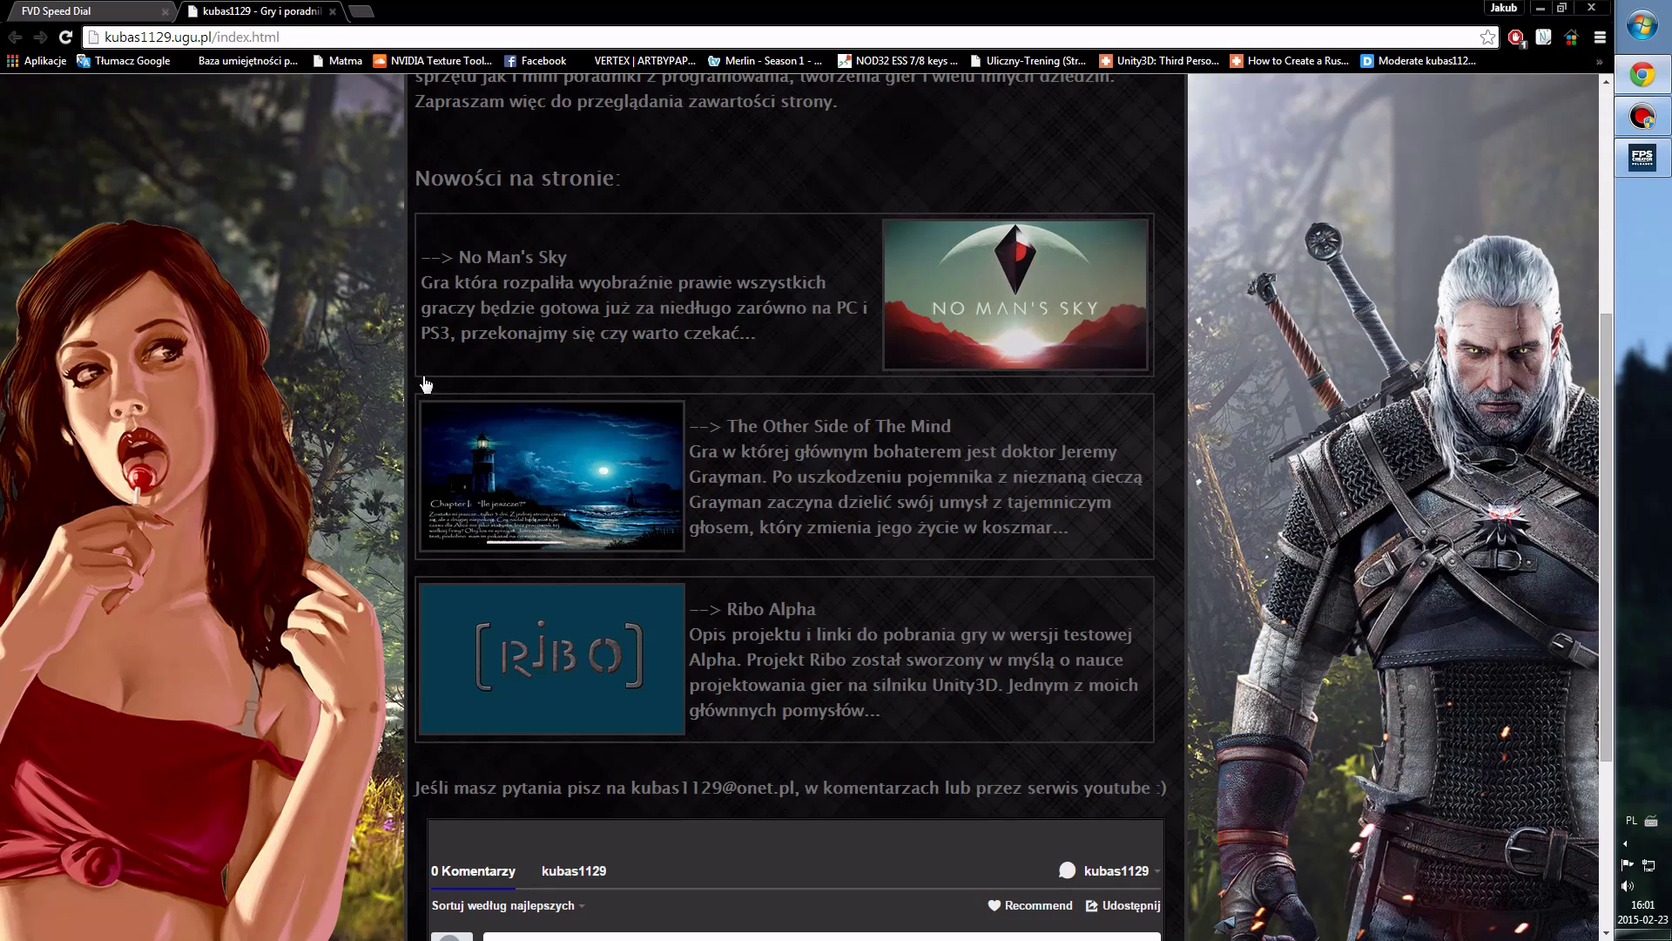
scroll(305, 385, down, 3)
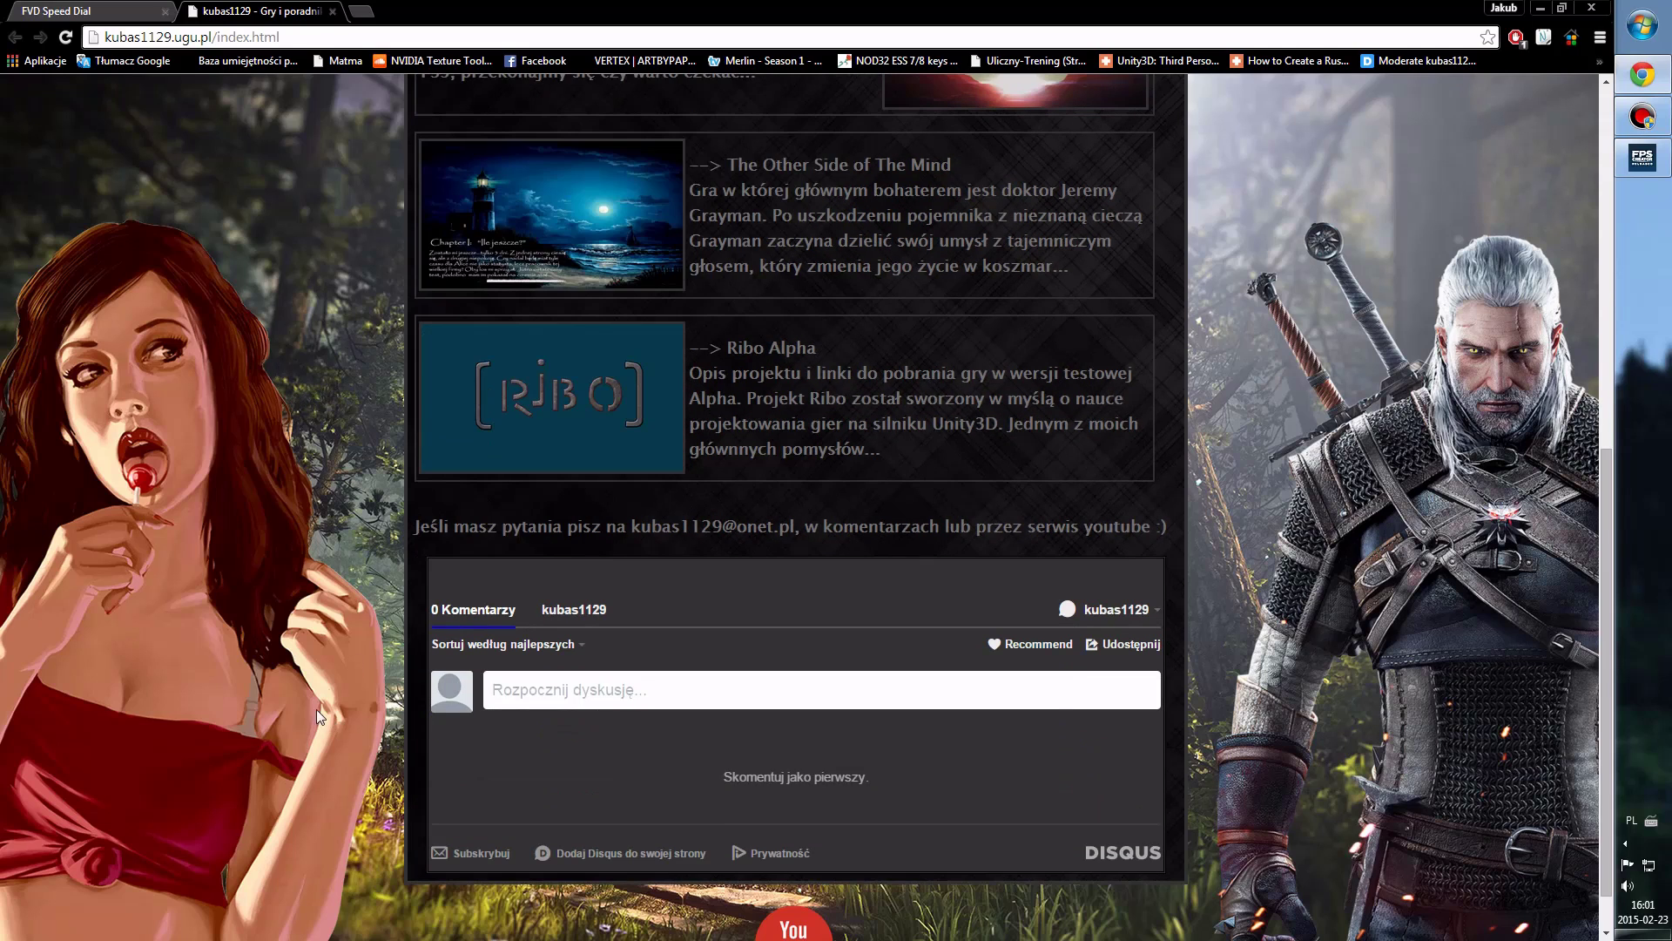
scroll(352, 629, up, 6)
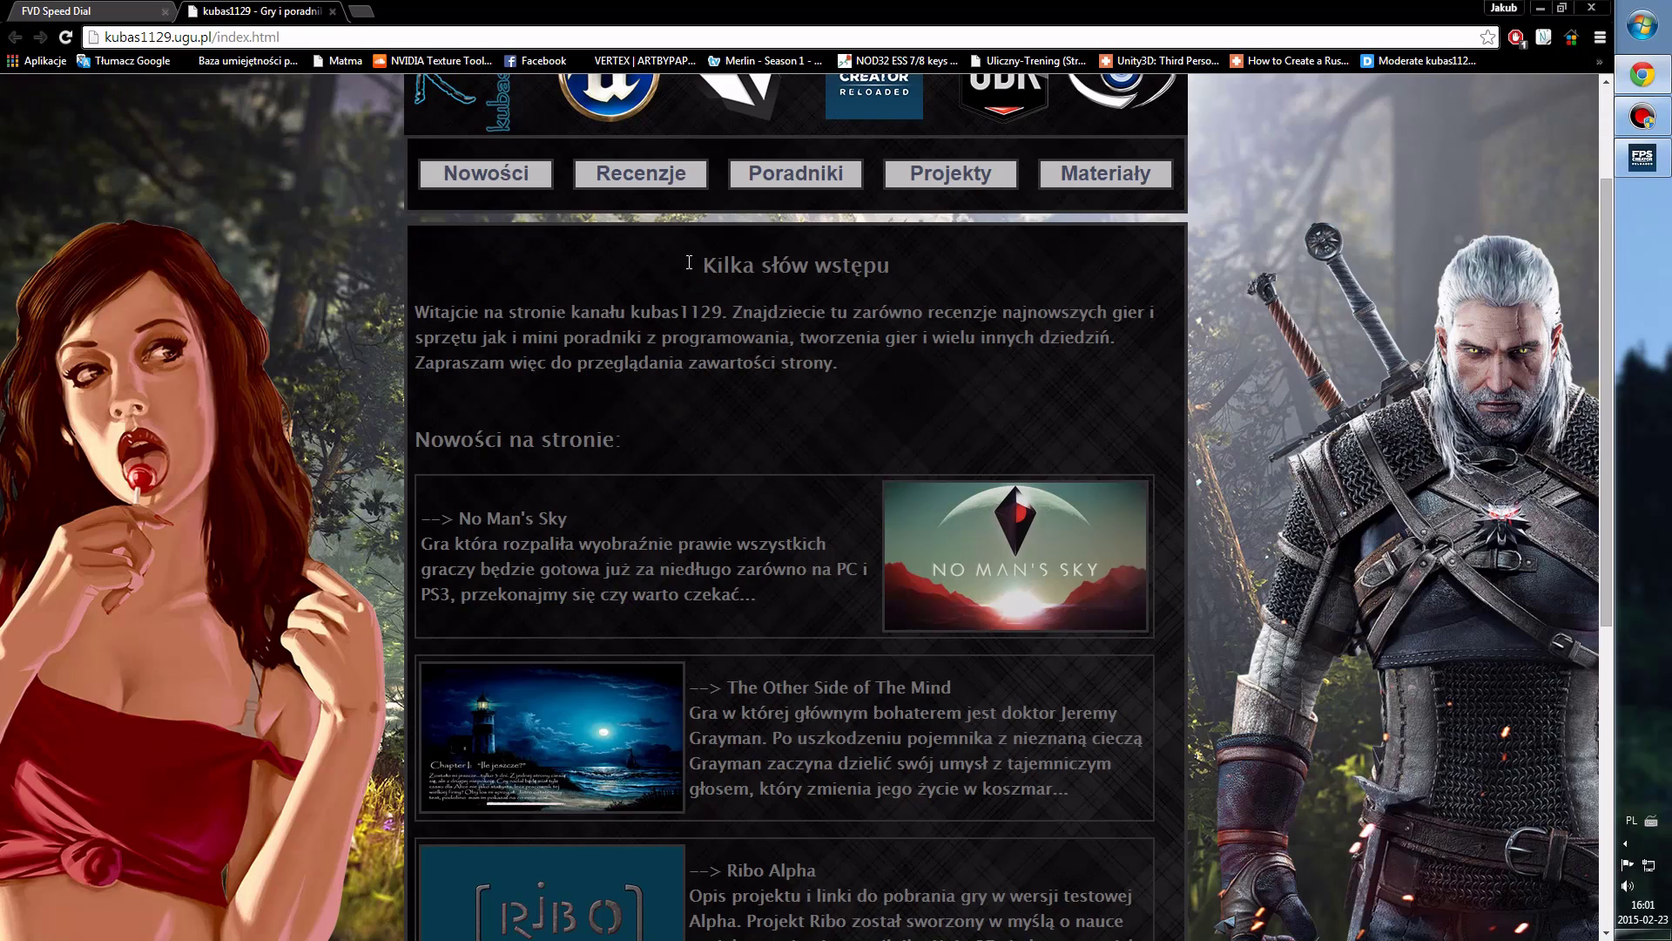
drag(688, 263, 974, 342)
click(974, 342)
scroll(566, 540, down, 5)
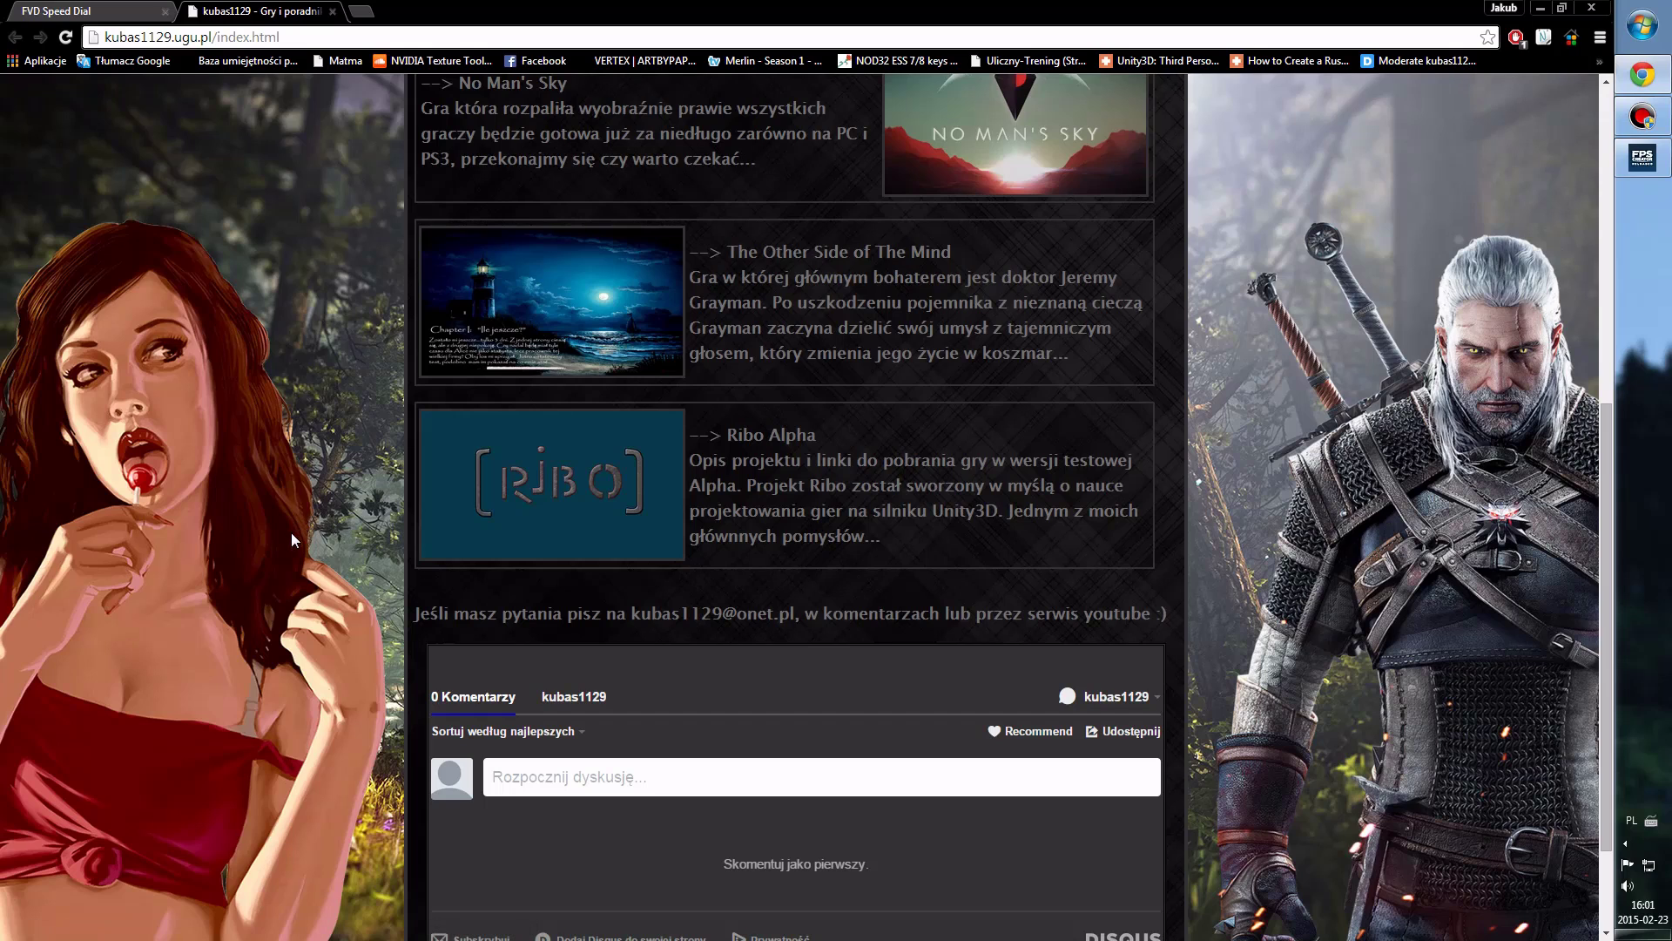
scroll(381, 272, up, 2)
scroll(455, 457, down, 3)
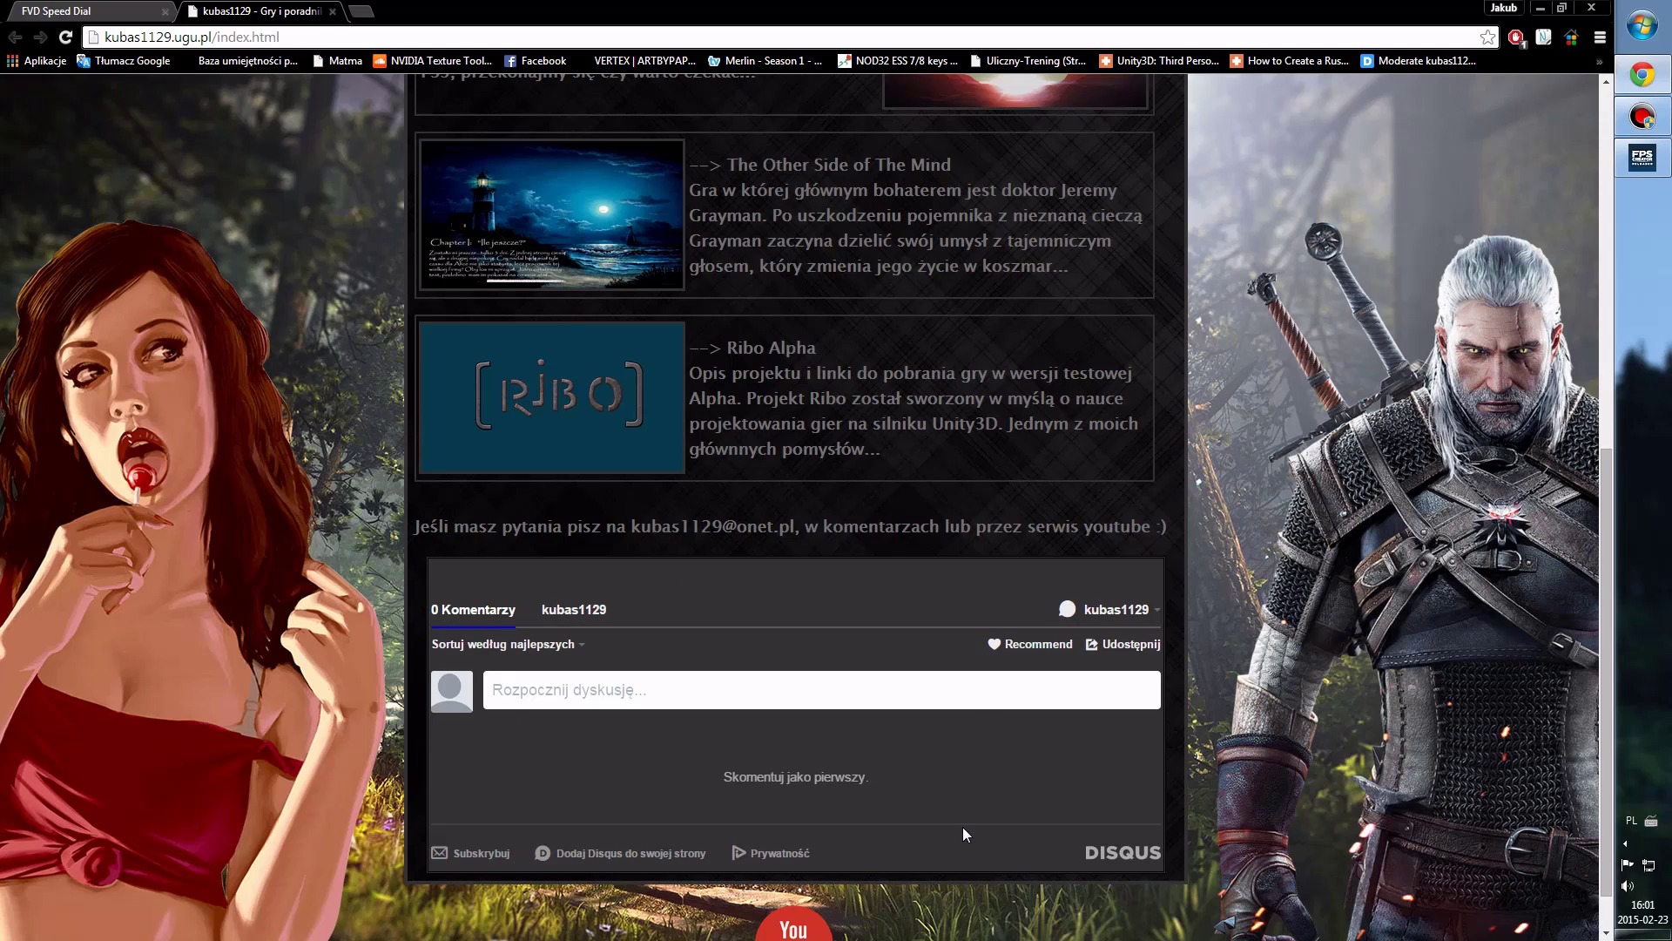
scroll(765, 736, up, 3)
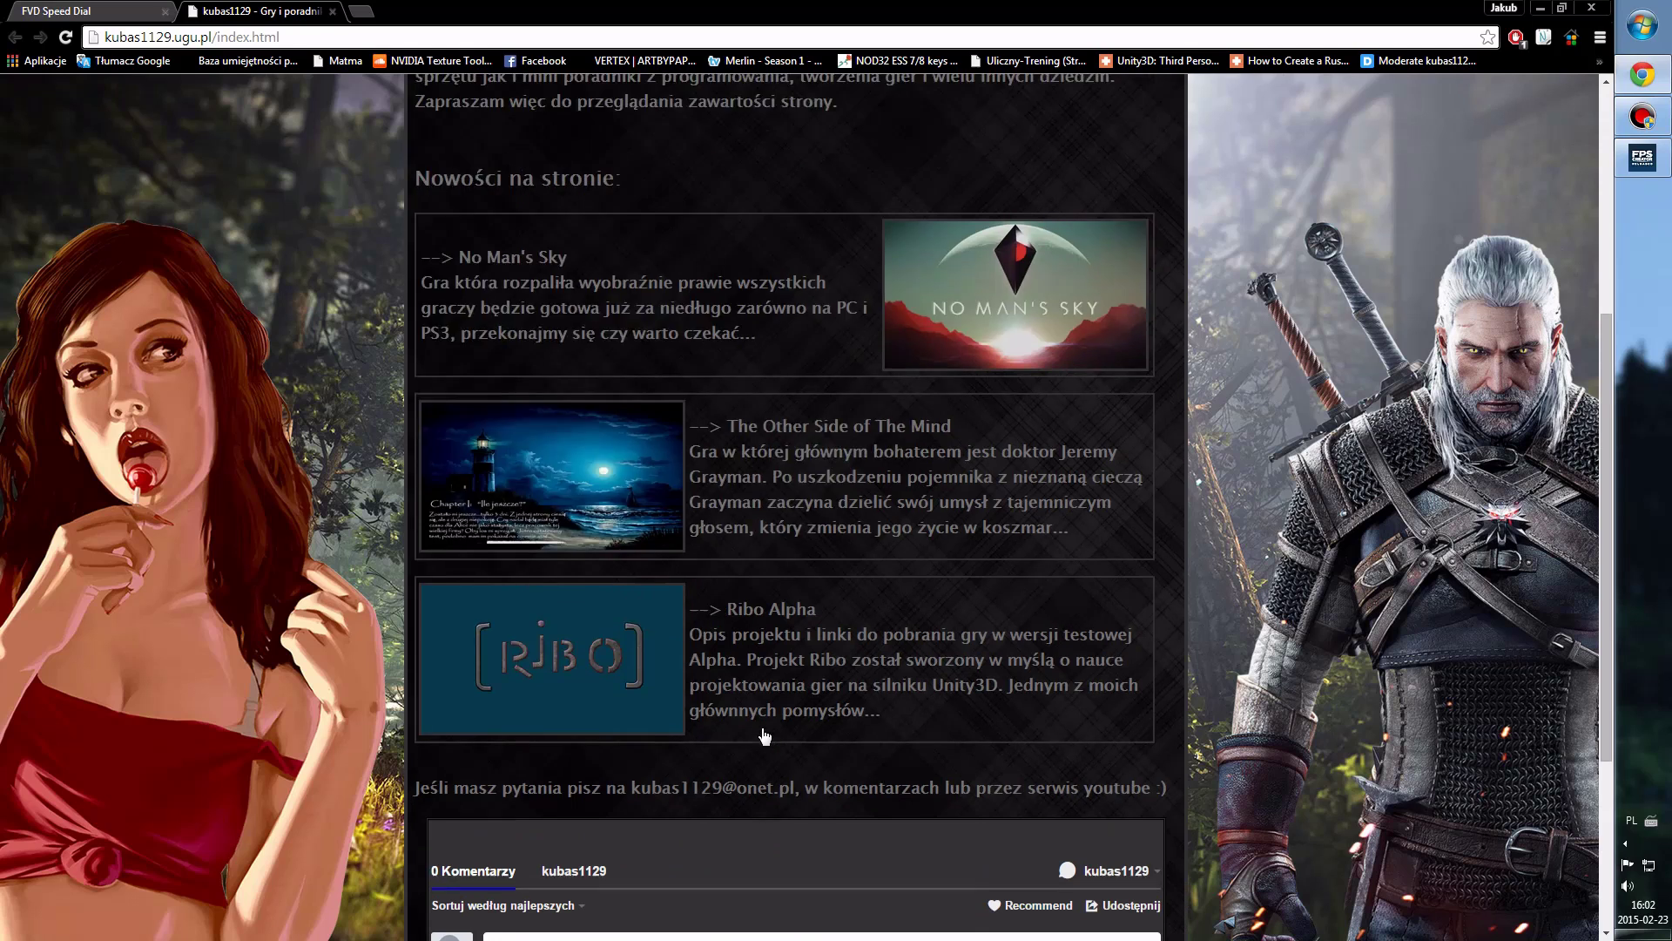
scroll(765, 736, up, 5)
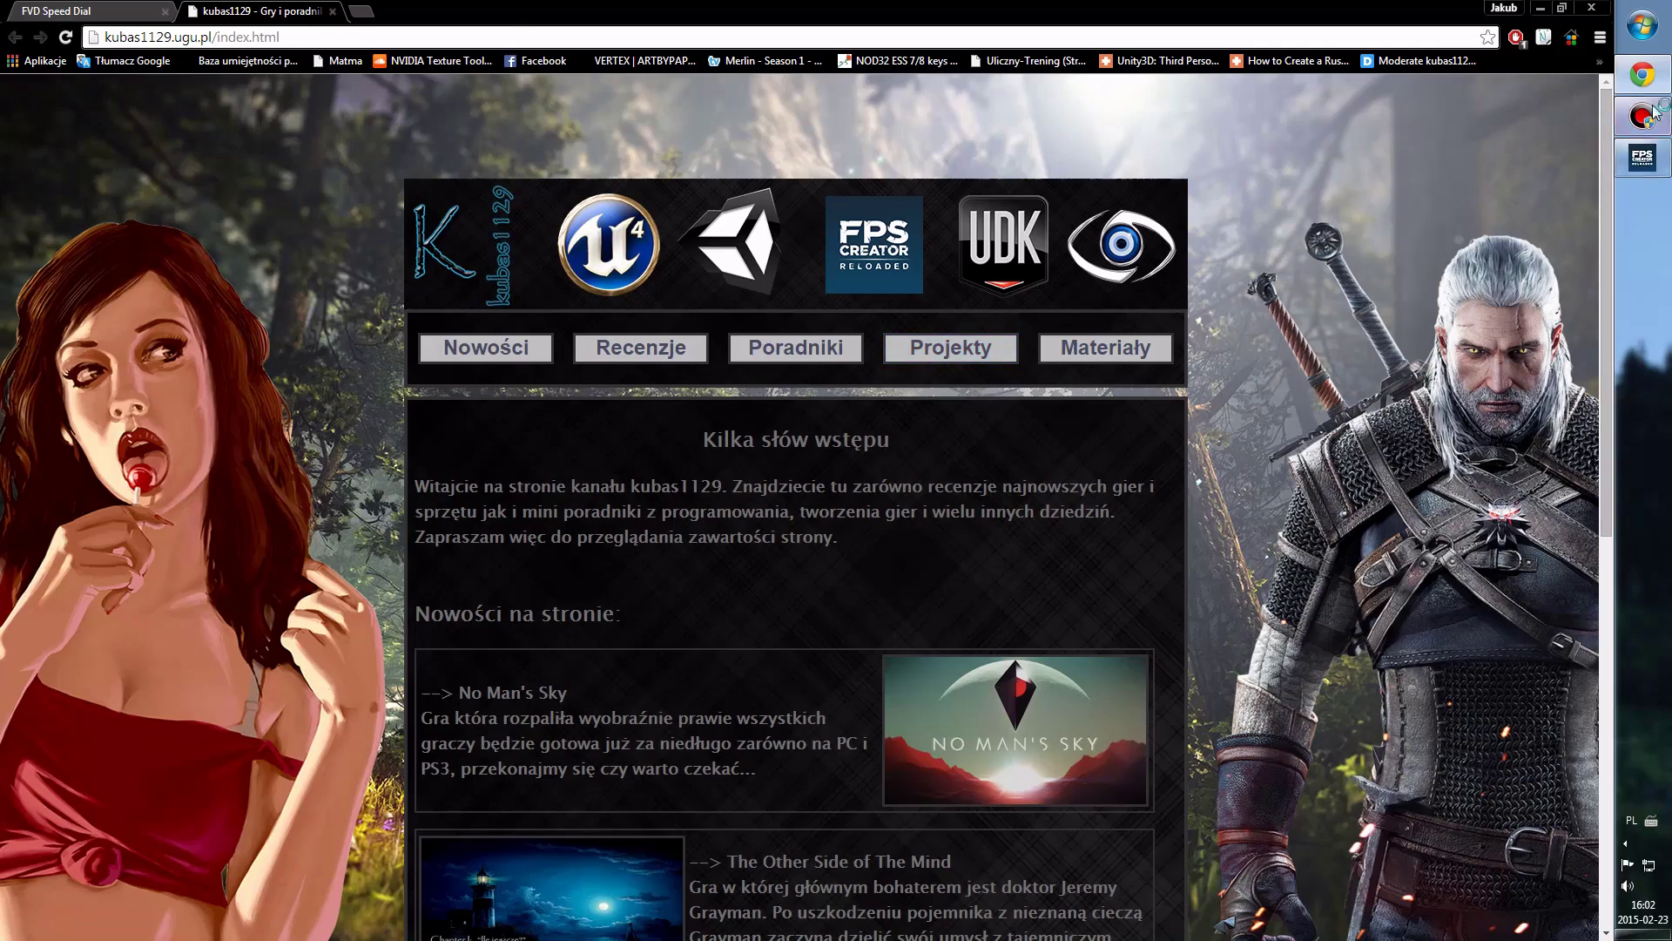
- Return to the map editor, dismiss the tray balloon, and review then close the F1 quick-key help
click(1643, 158)
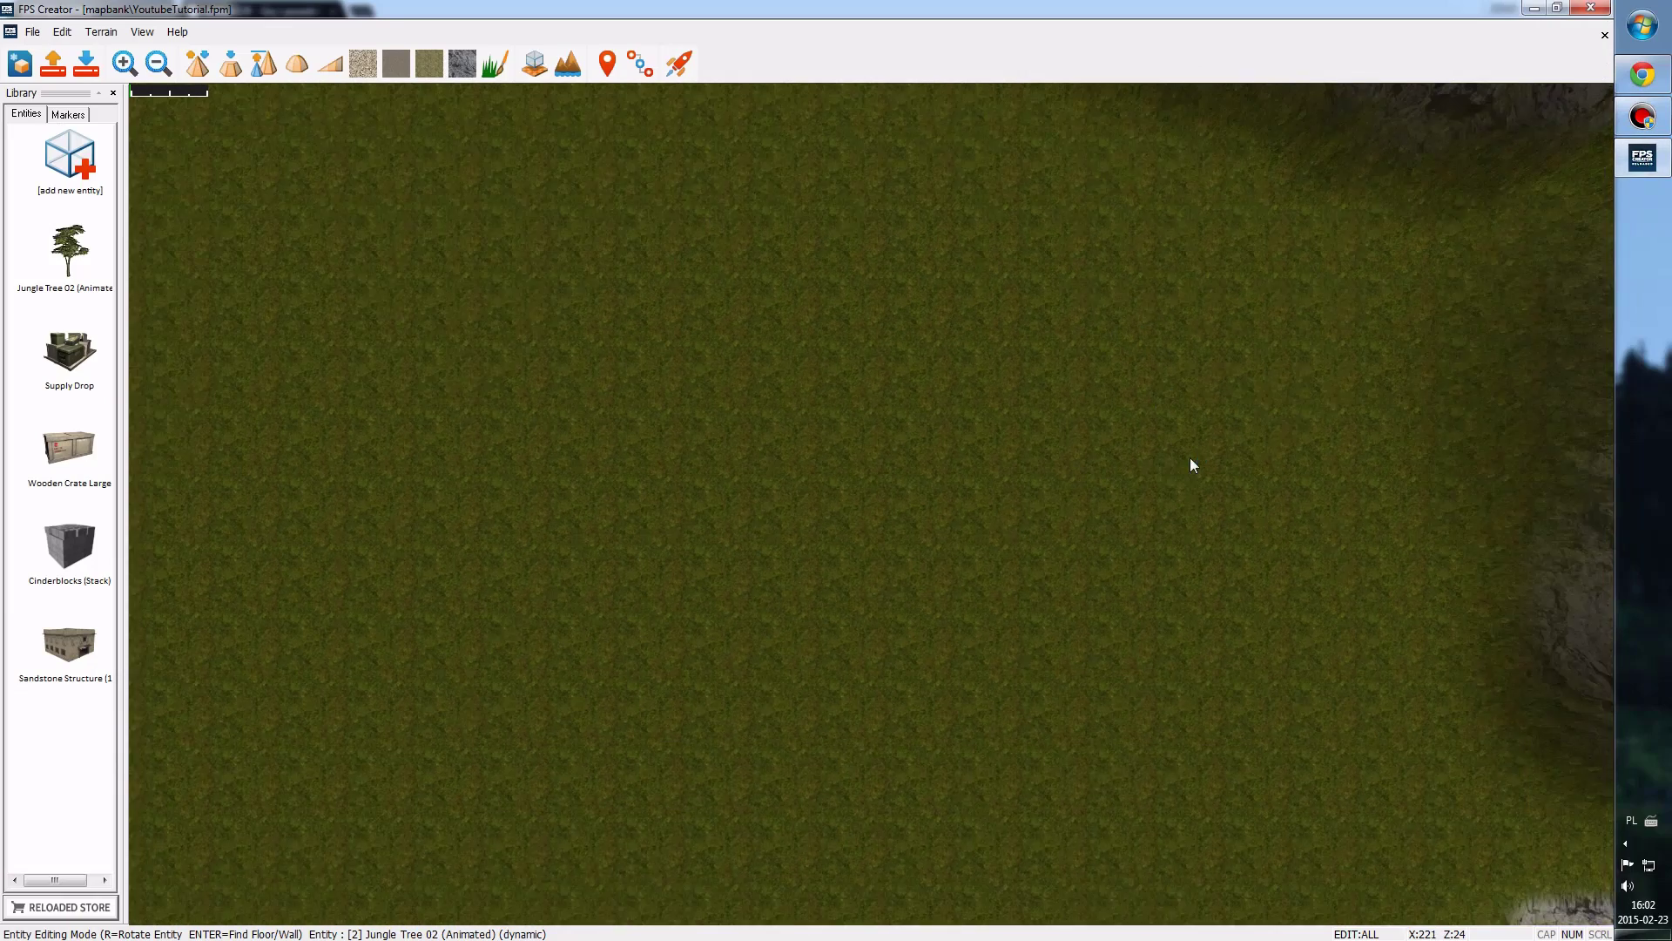
click(1654, 750)
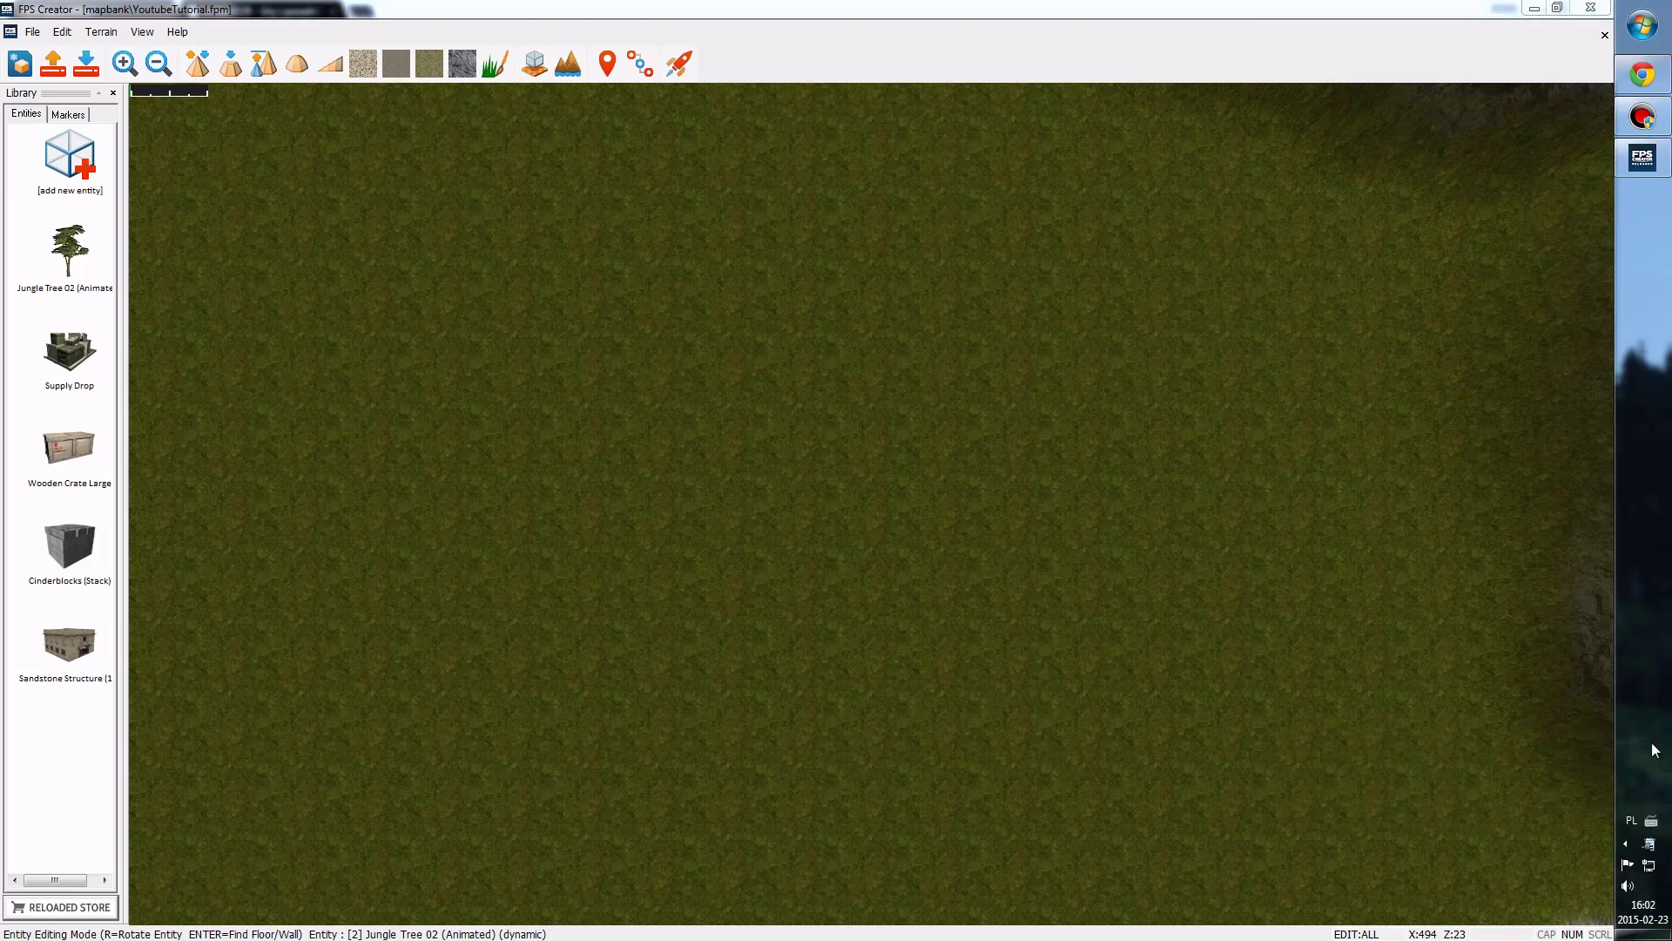
click(874, 524)
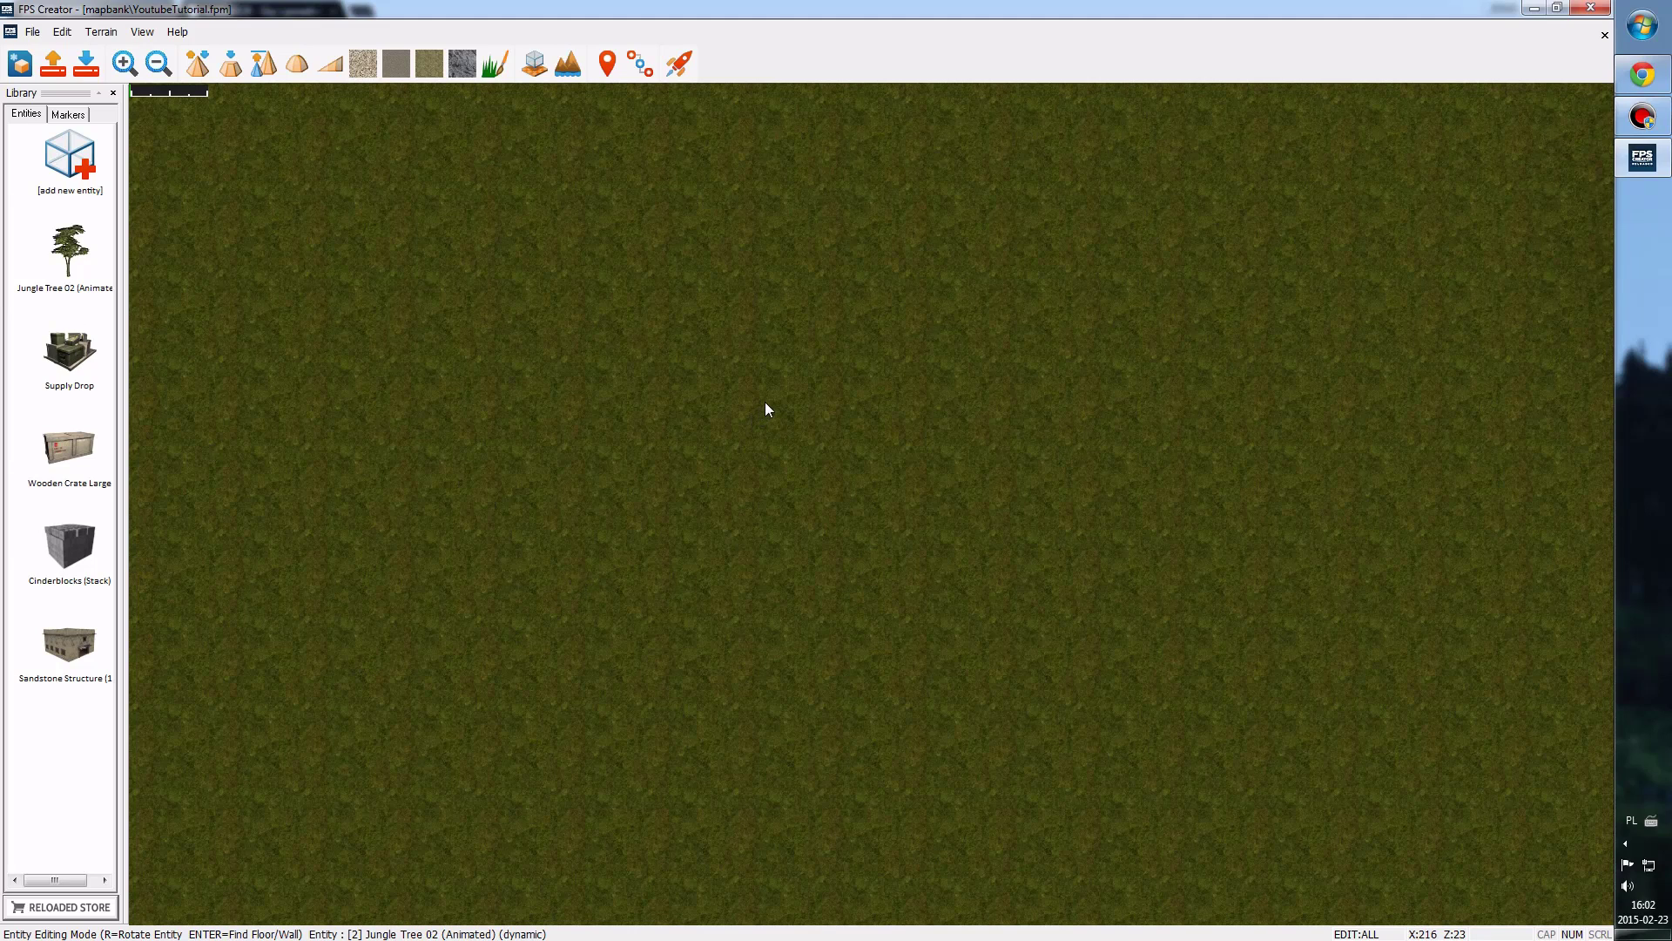
key(F1)
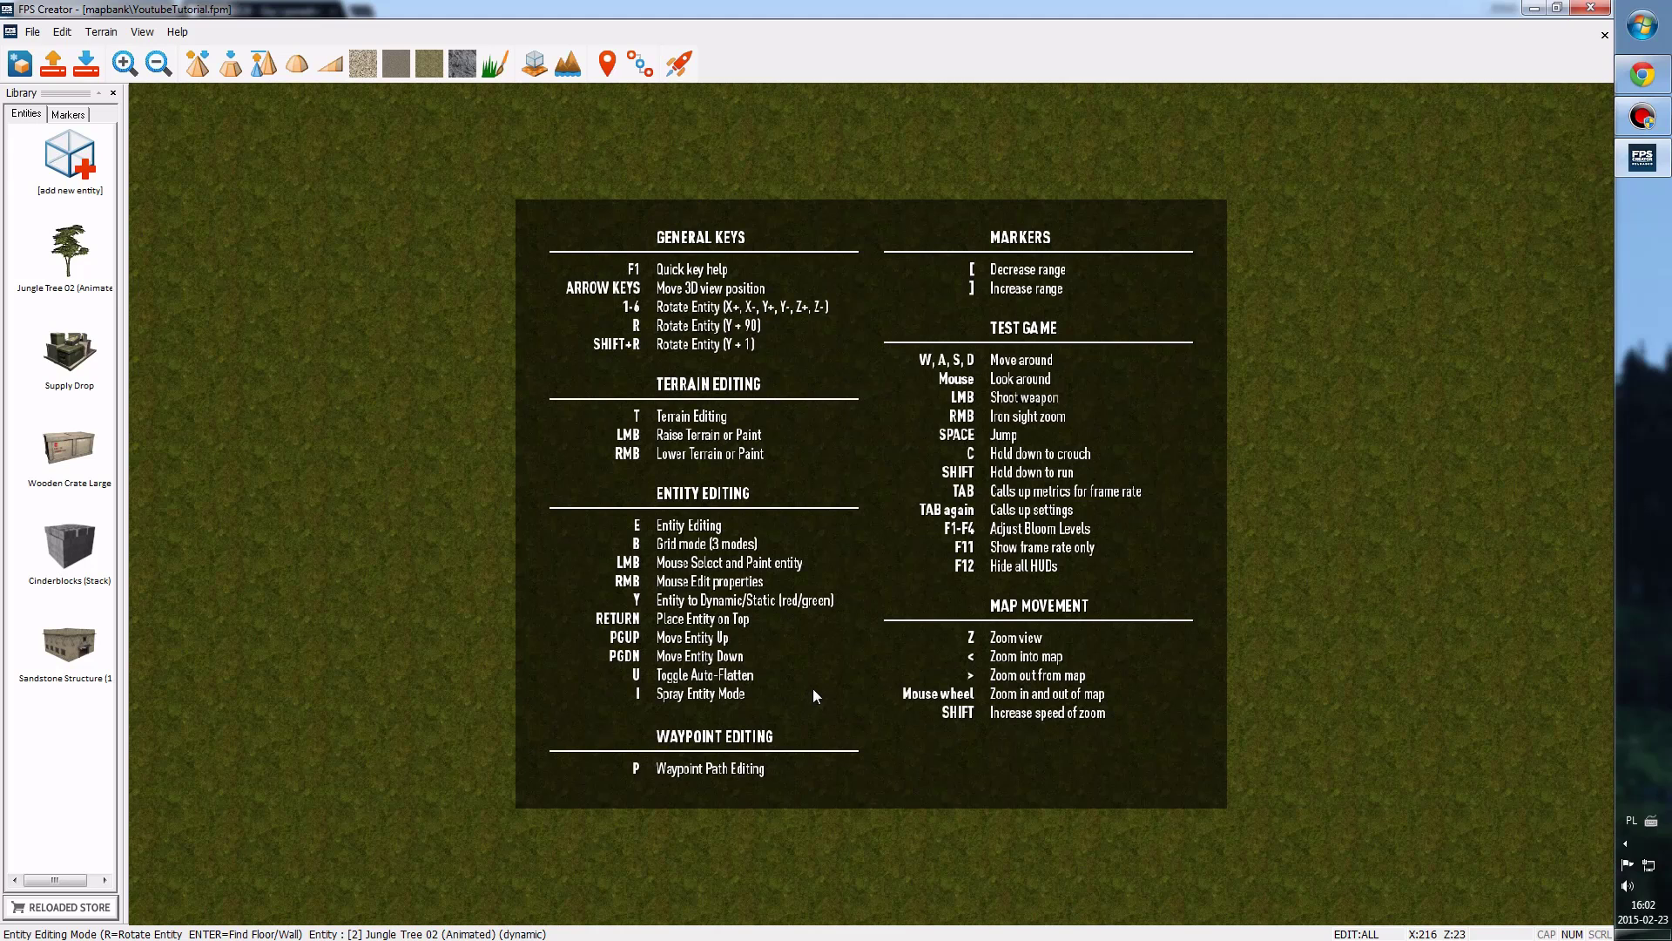
click(794, 549)
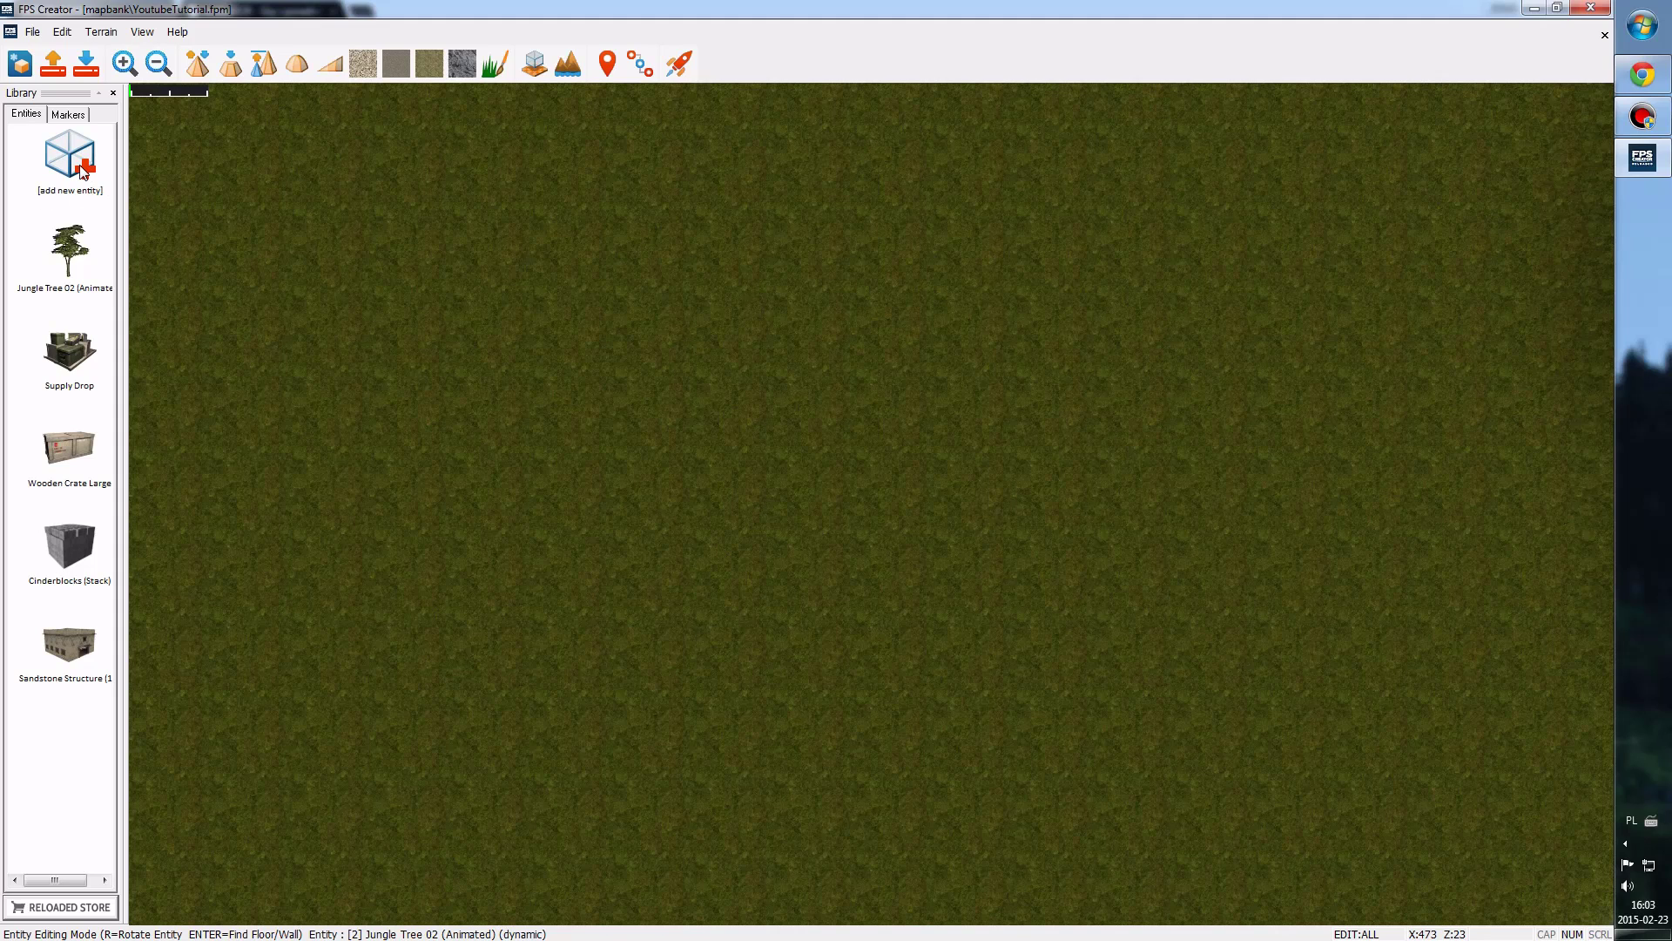
- Add Wooden Crate (Dark) from the Boxes category to the entity library
click(79, 169)
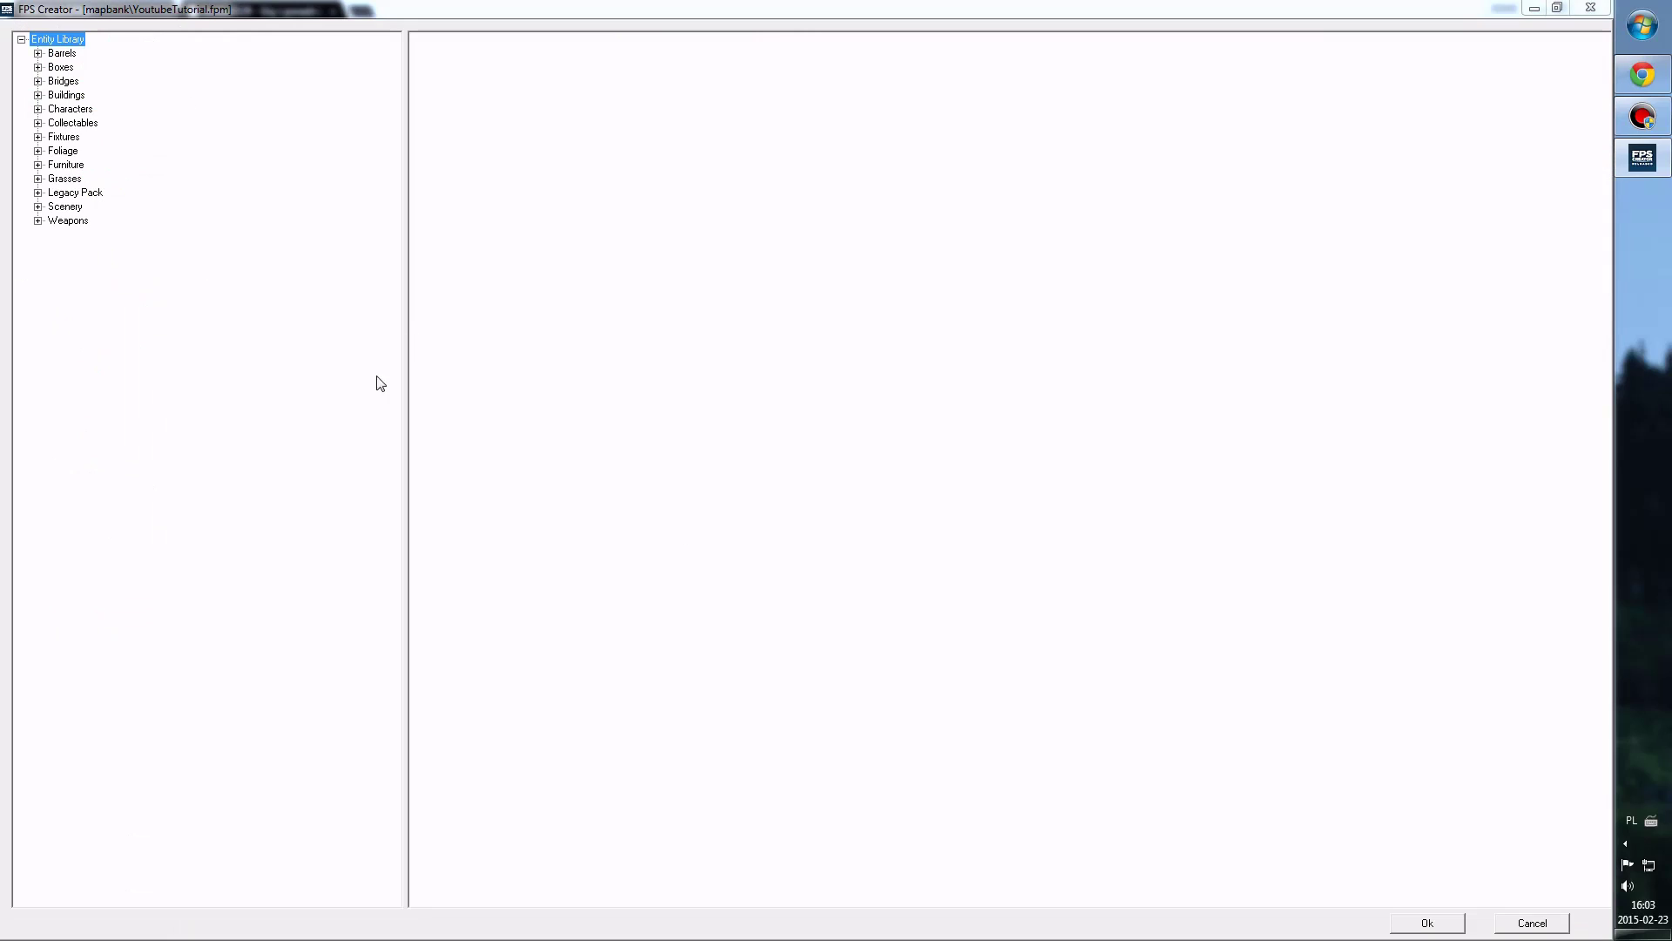
click(66, 95)
click(69, 109)
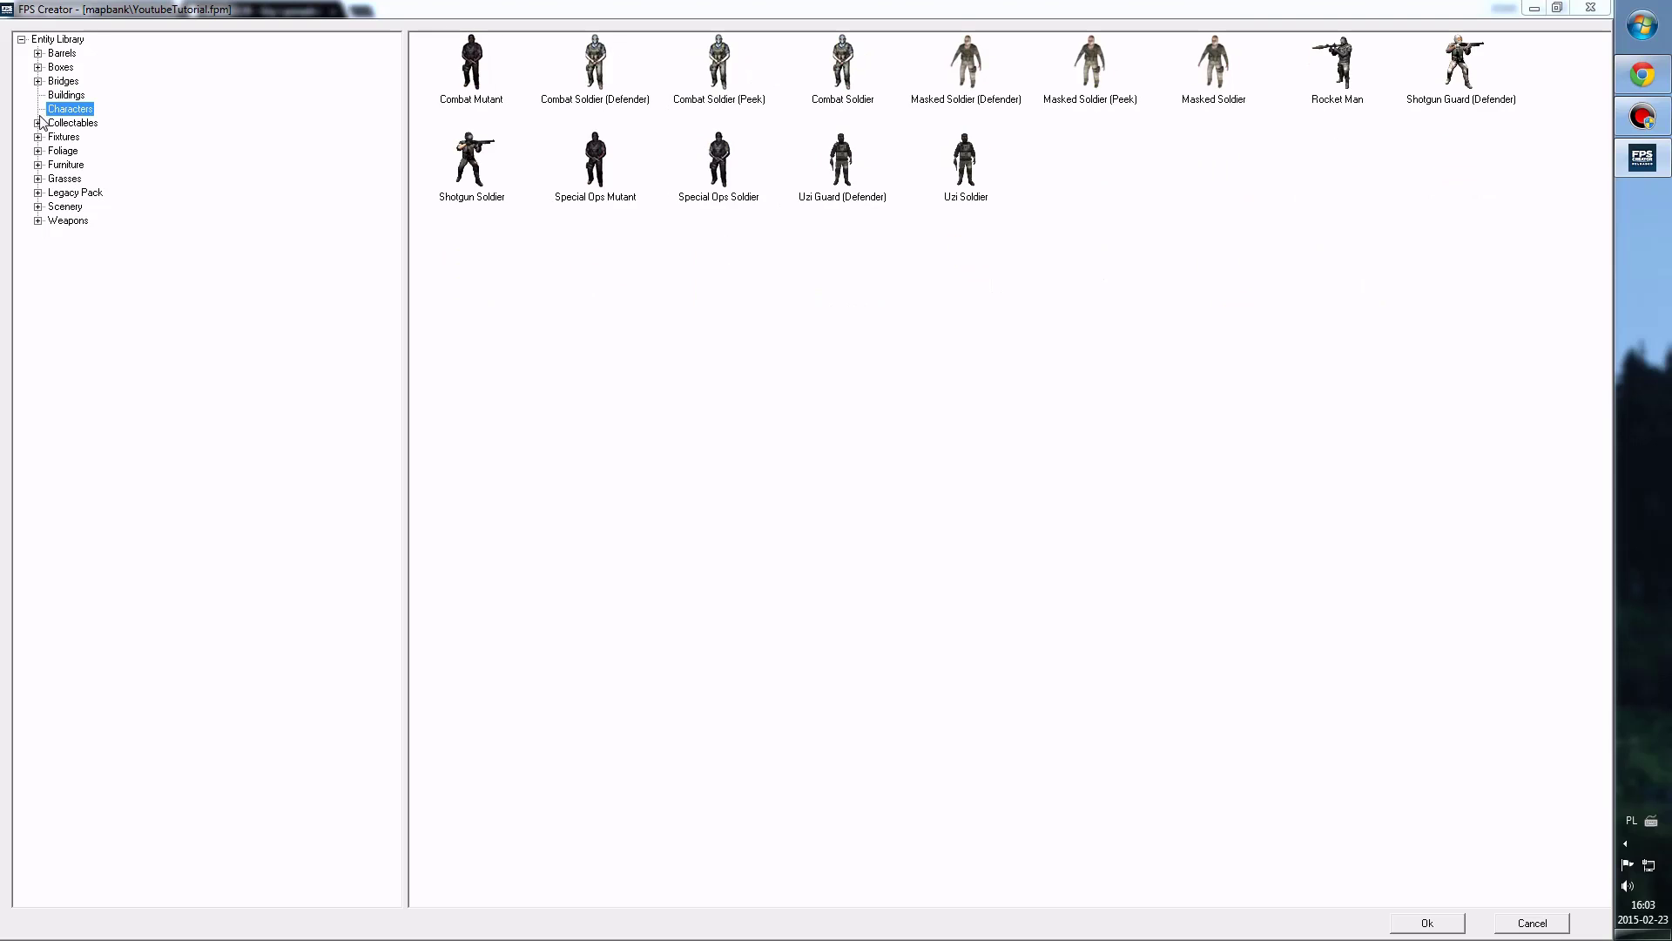
click(63, 137)
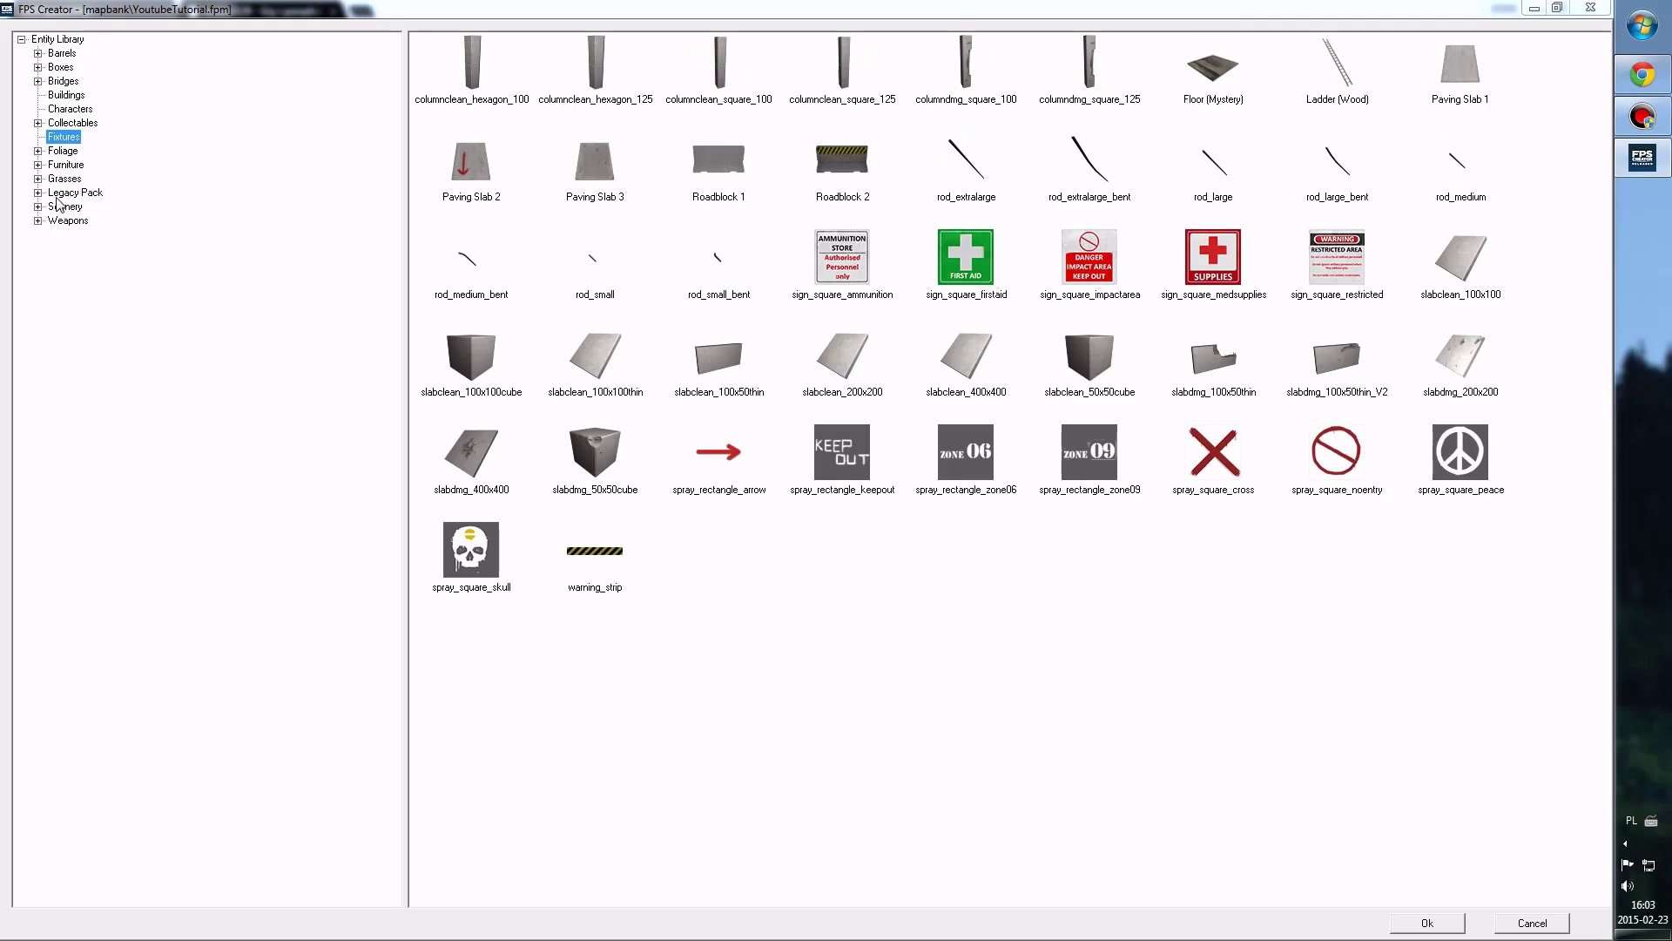
click(39, 68)
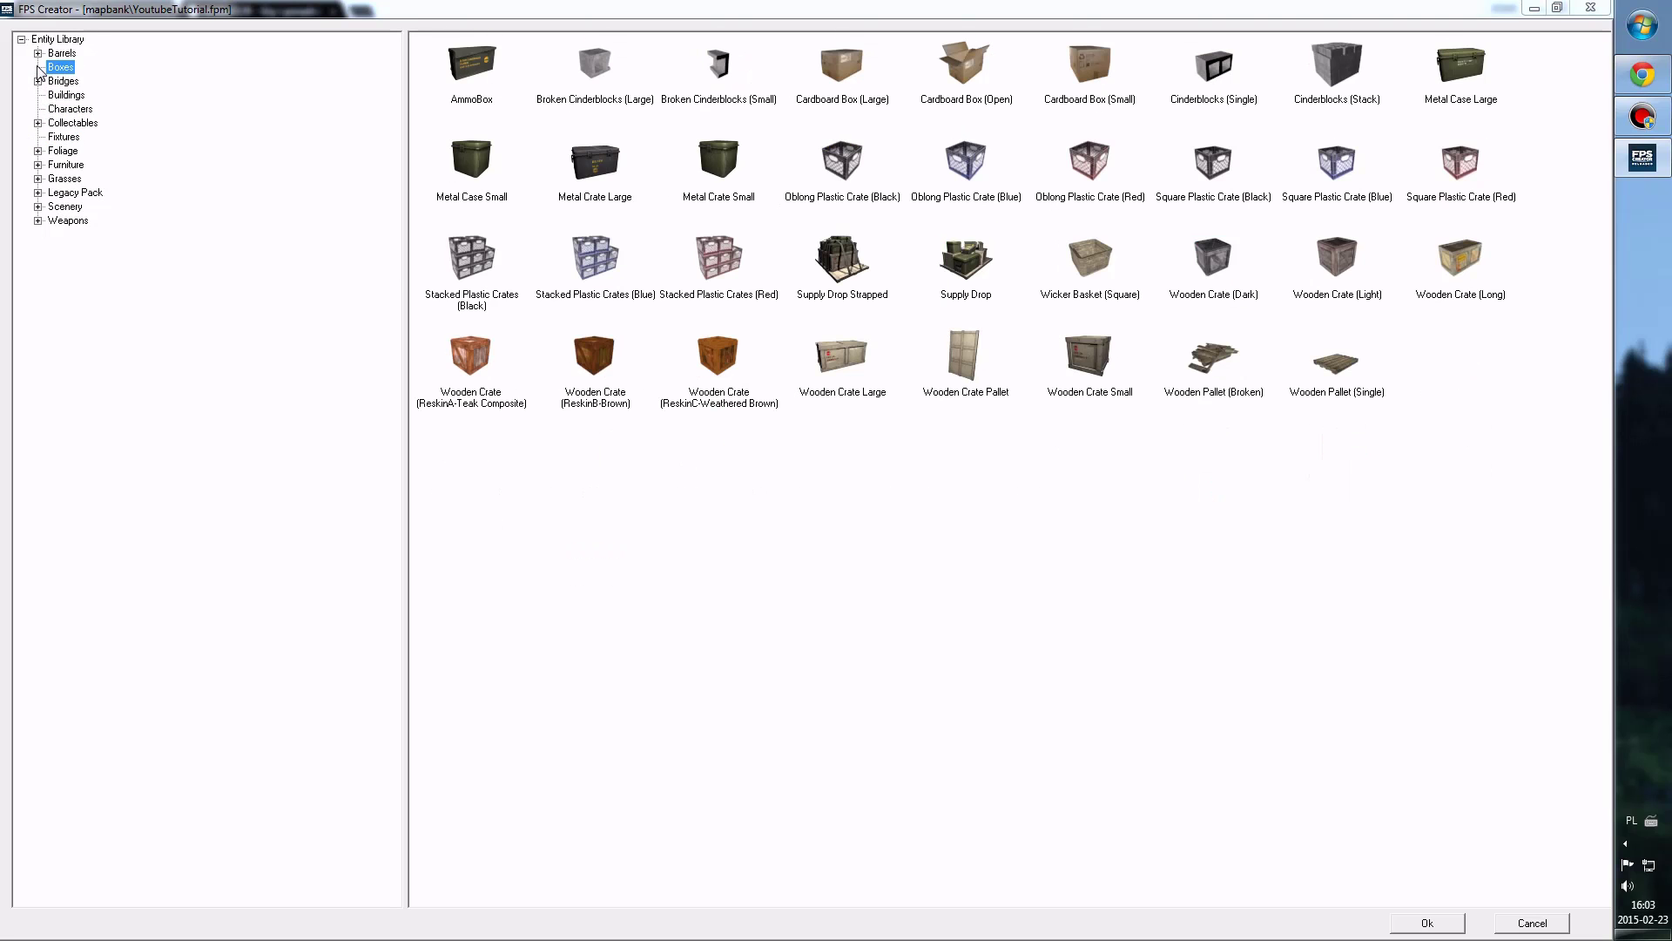
double_click(1215, 255)
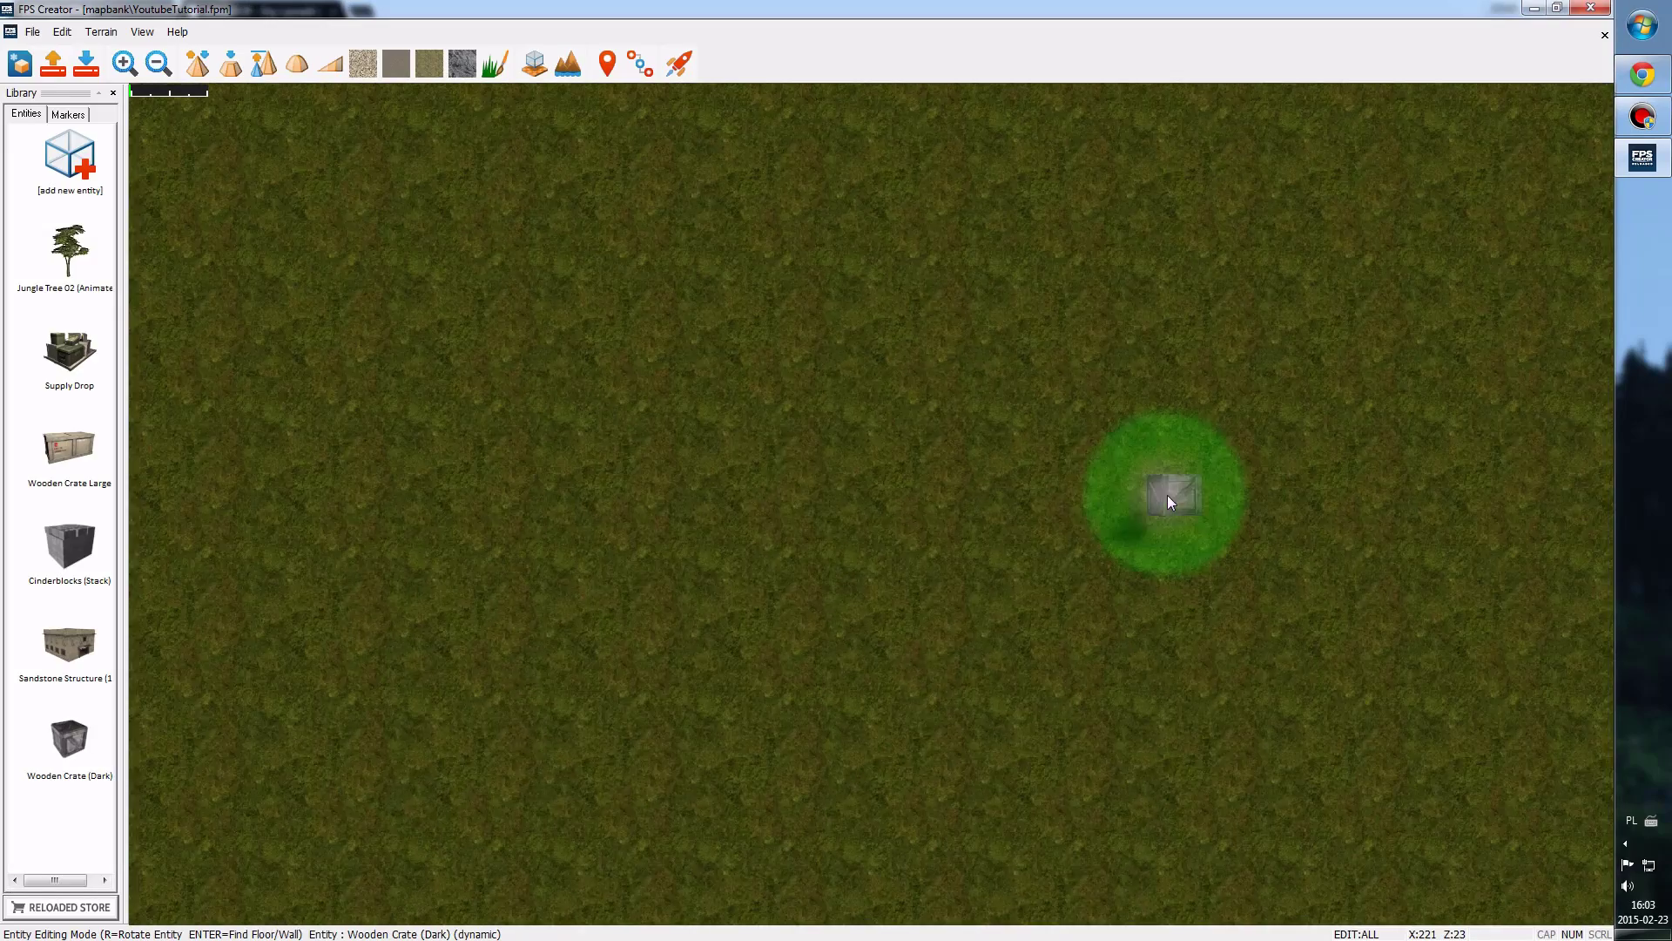
- Zoom in and pan north across the map onto open grass
scroll(1129, 505, up, 5)
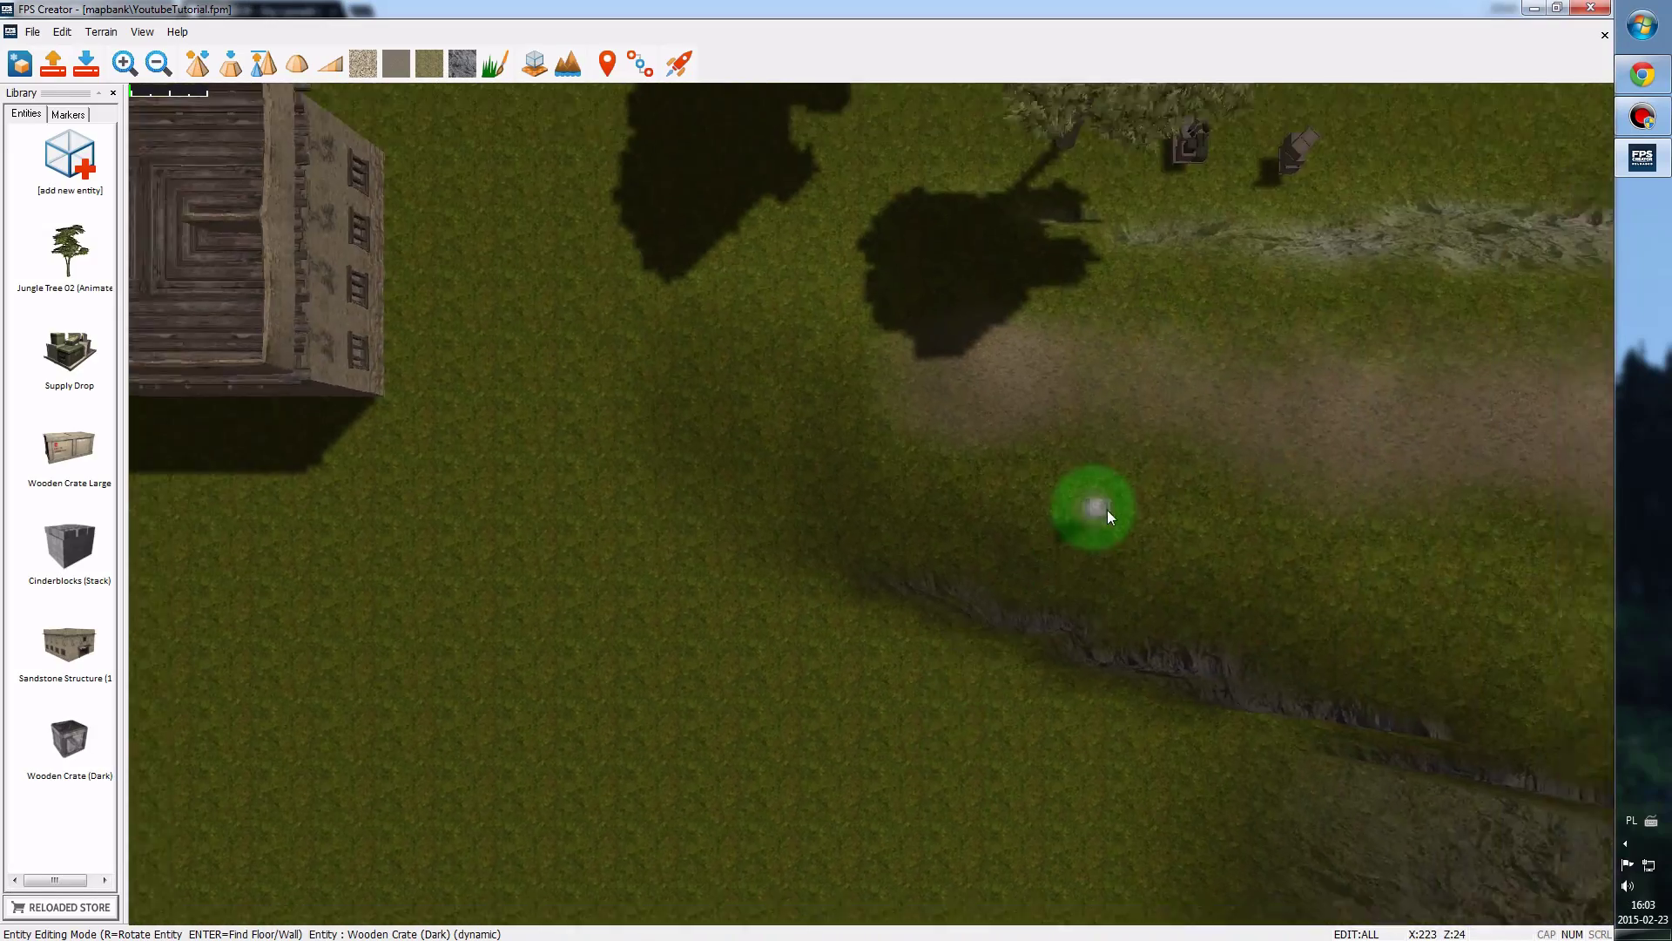
key(Up)
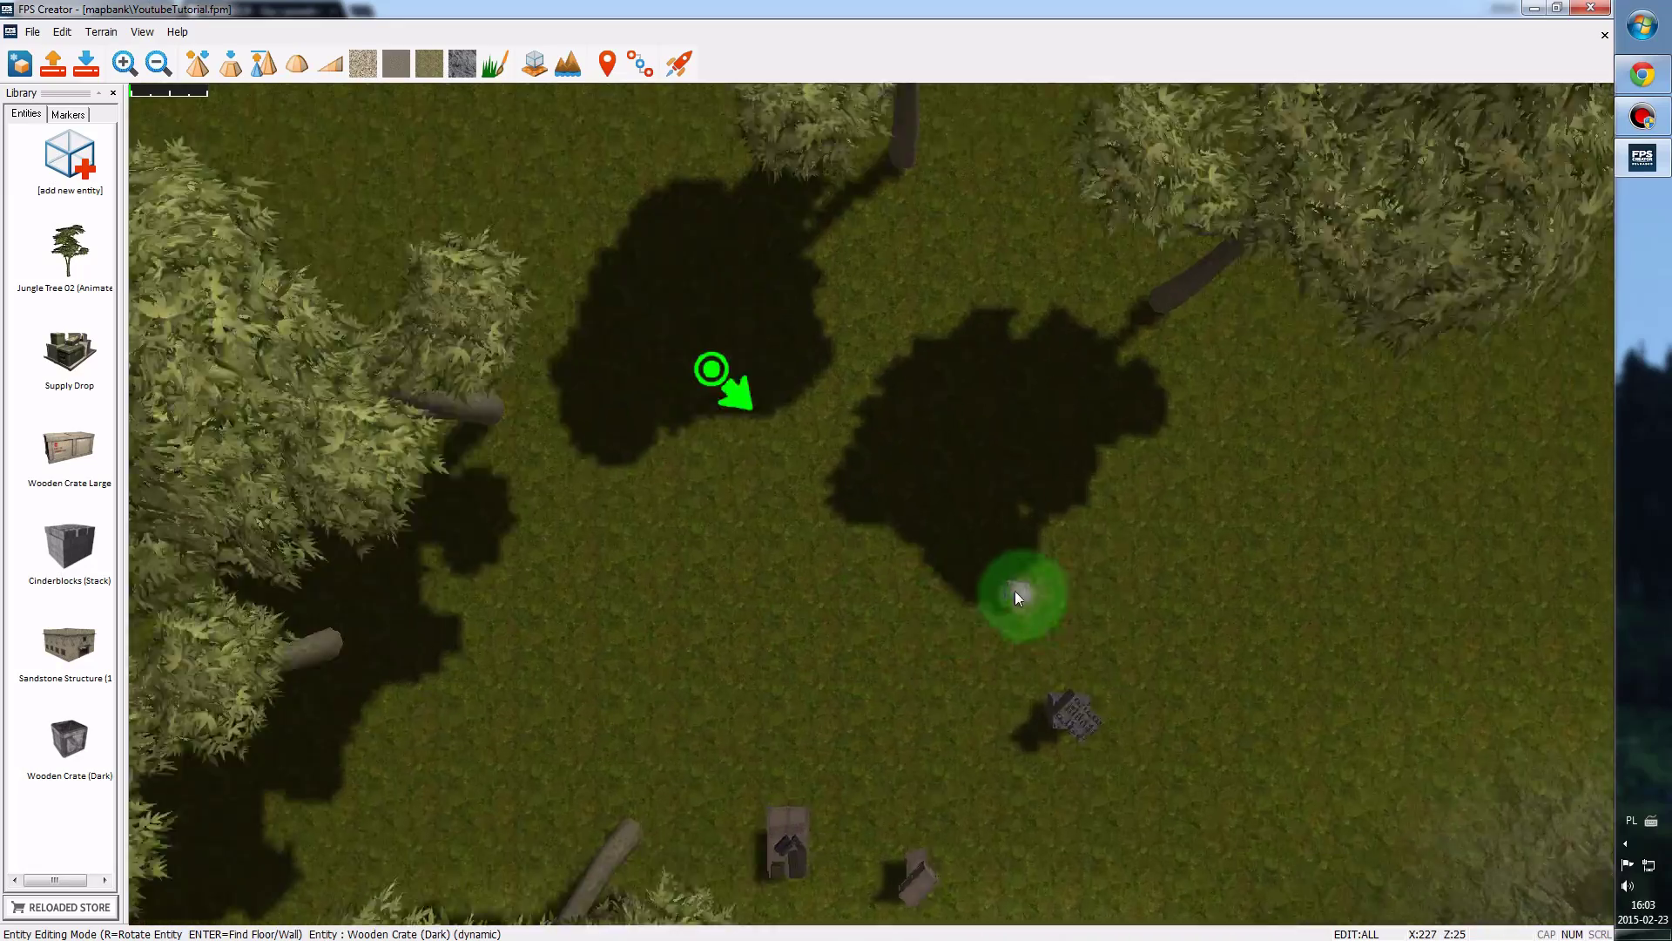
scroll(1015, 595, up, 2)
scroll(1017, 575, down, 3)
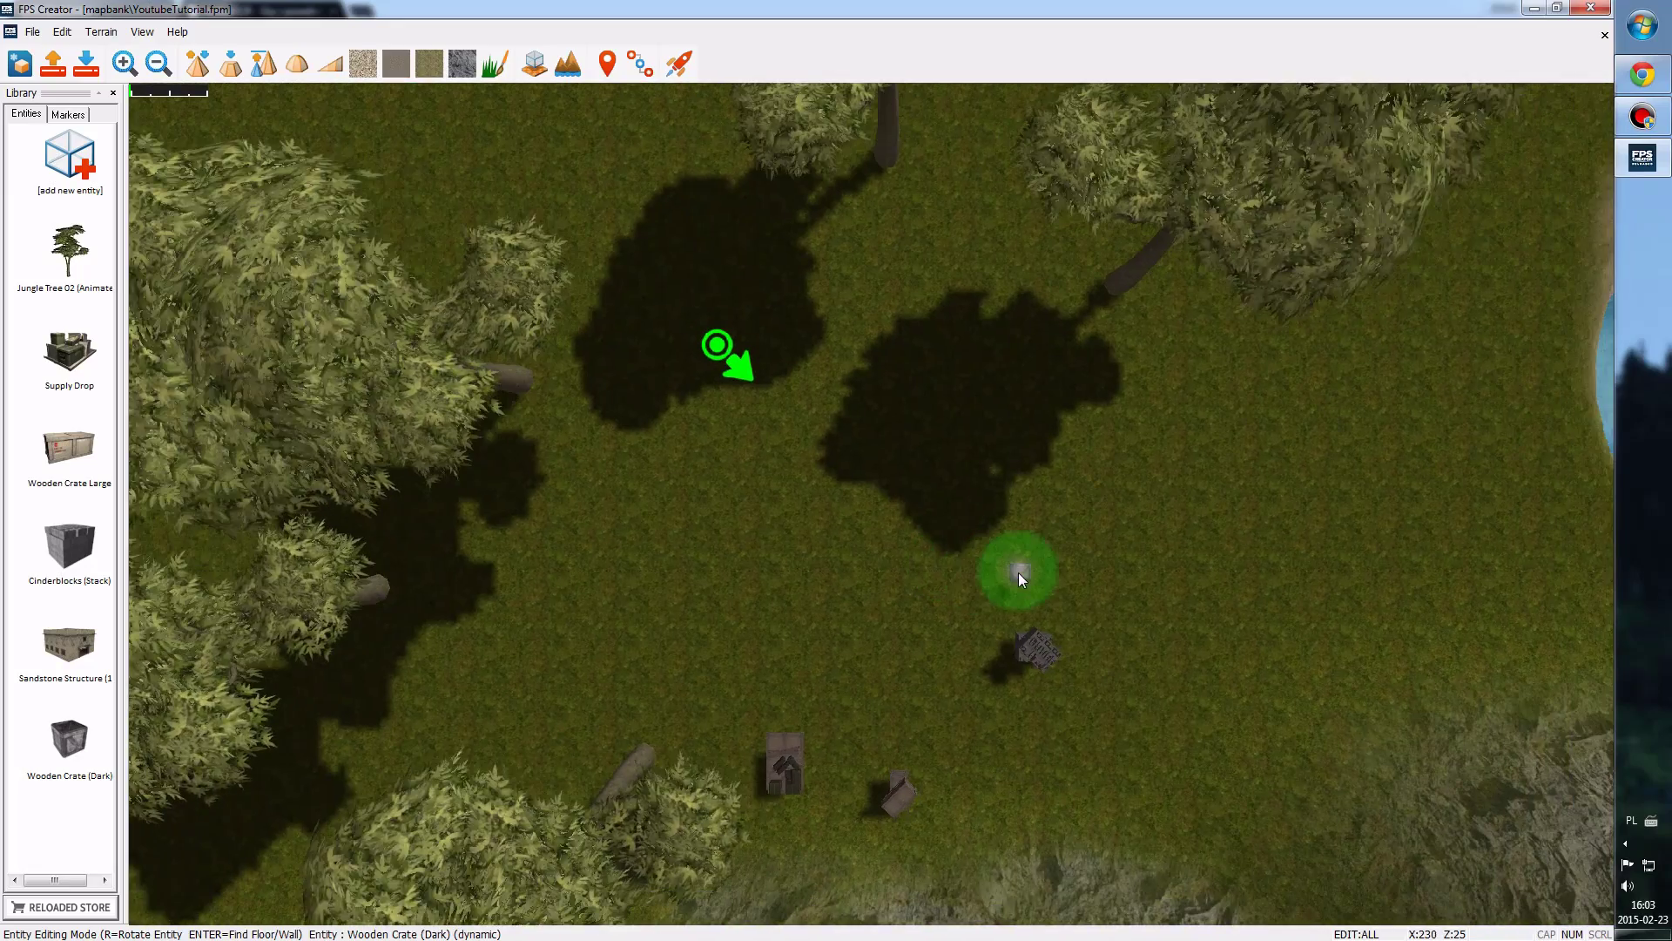
scroll(1017, 572, up, 2)
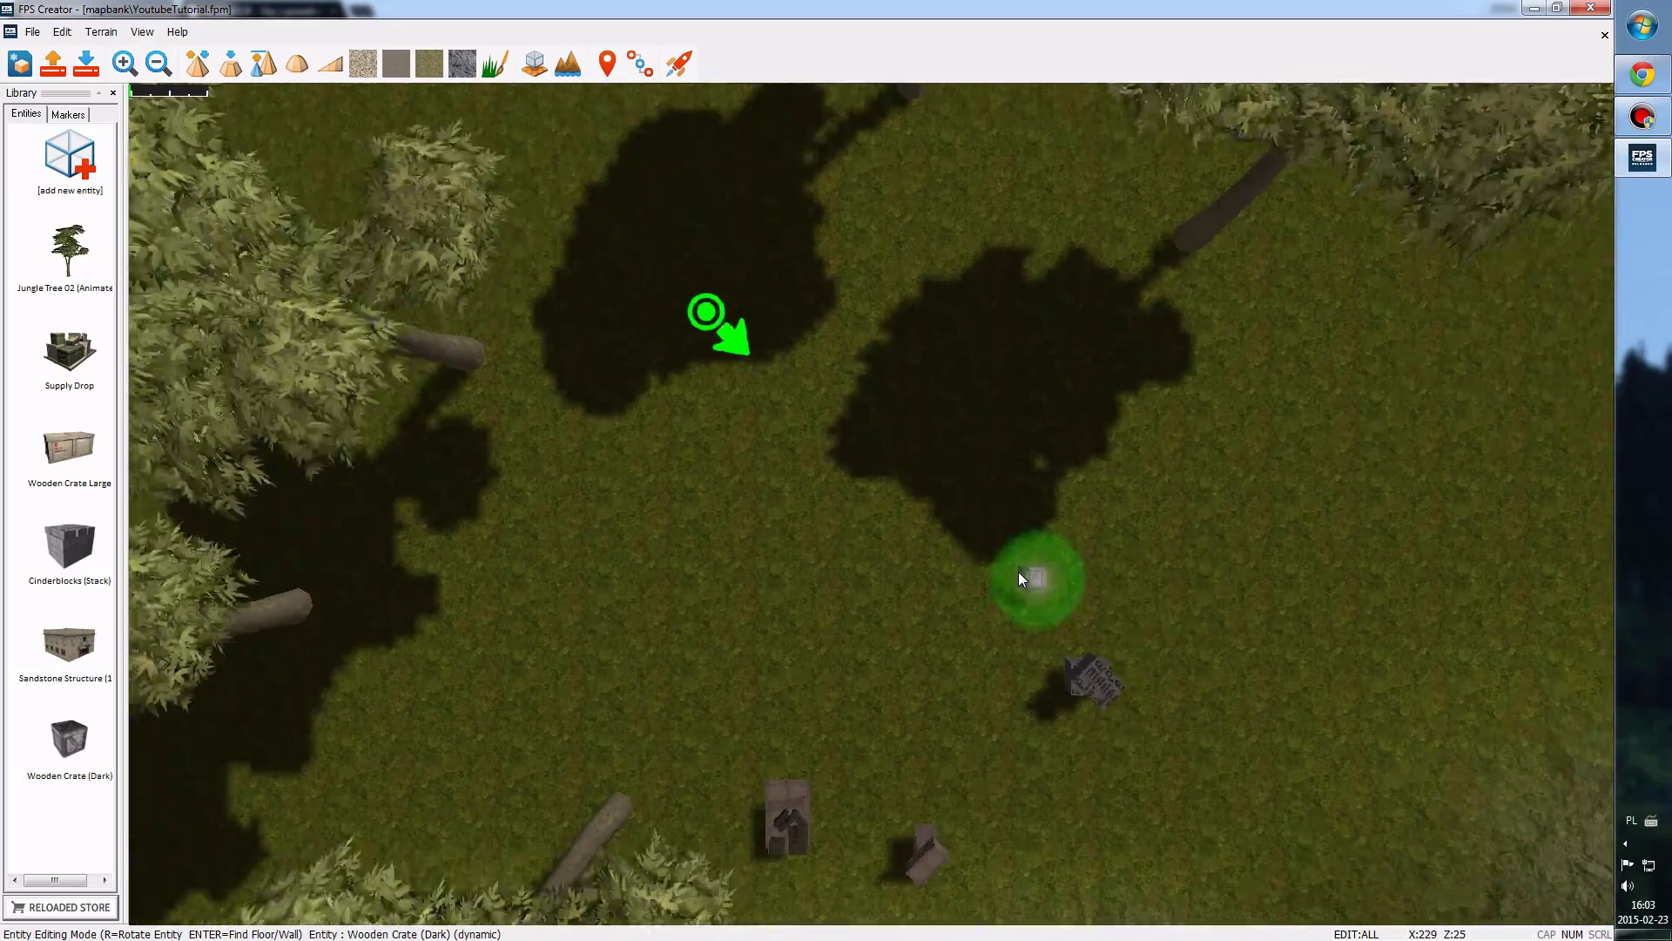
key(Up)
key(Up)
key(Up)
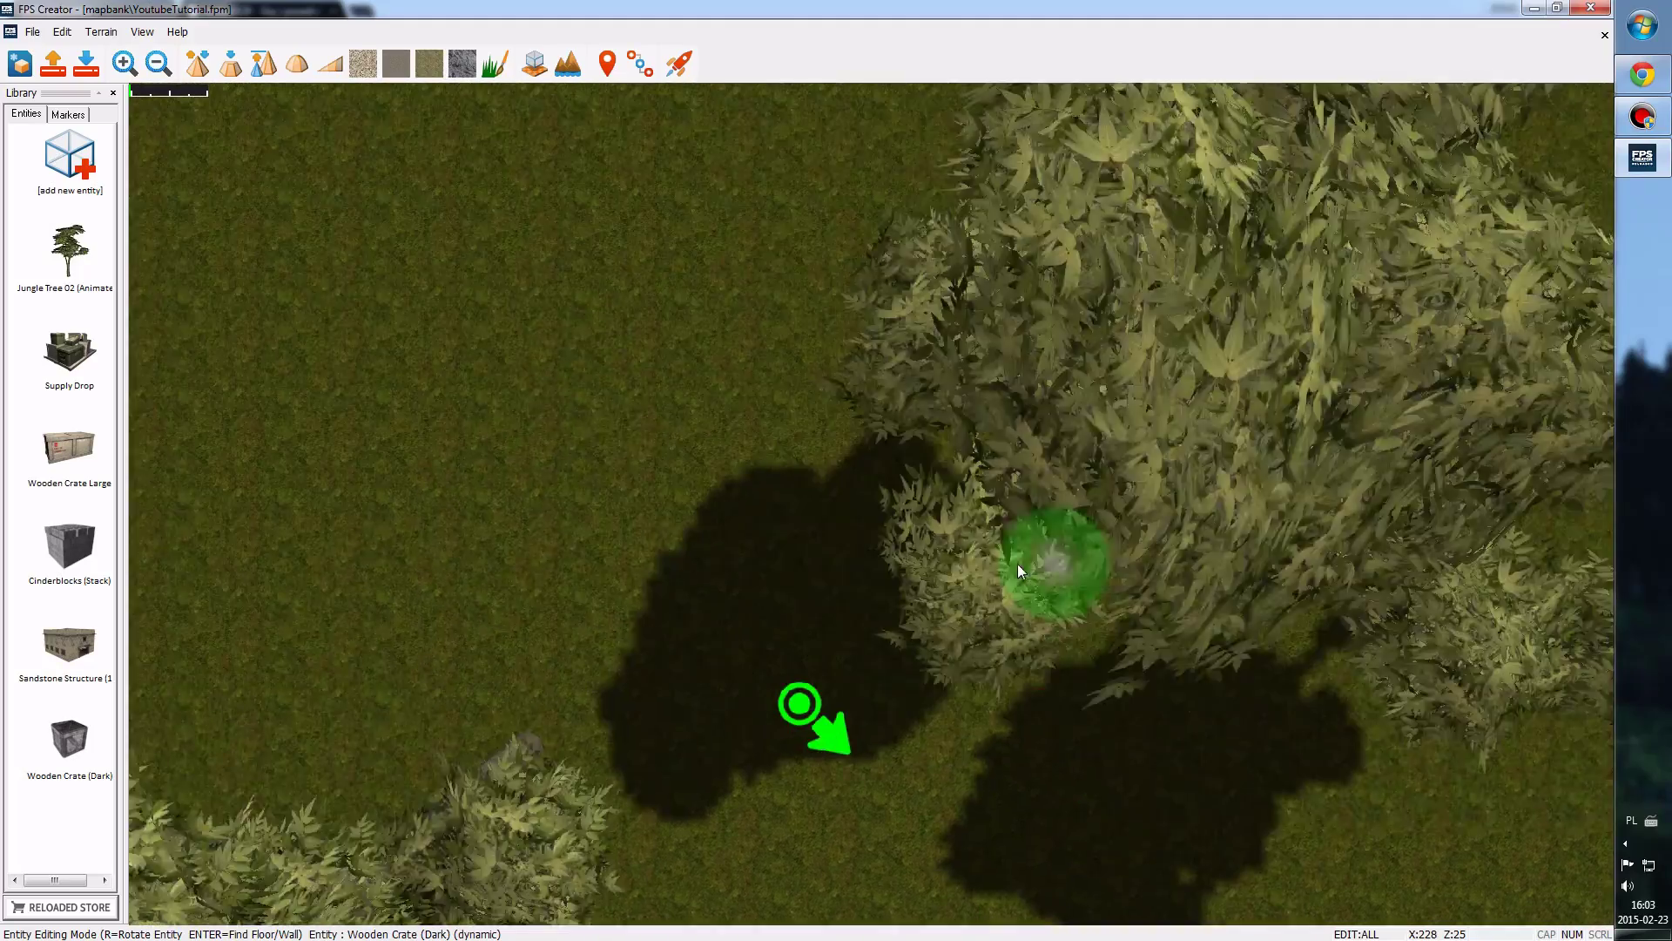
scroll(1017, 563, up, 2)
scroll(1017, 562, up, 2)
scroll(1023, 522, up, 2)
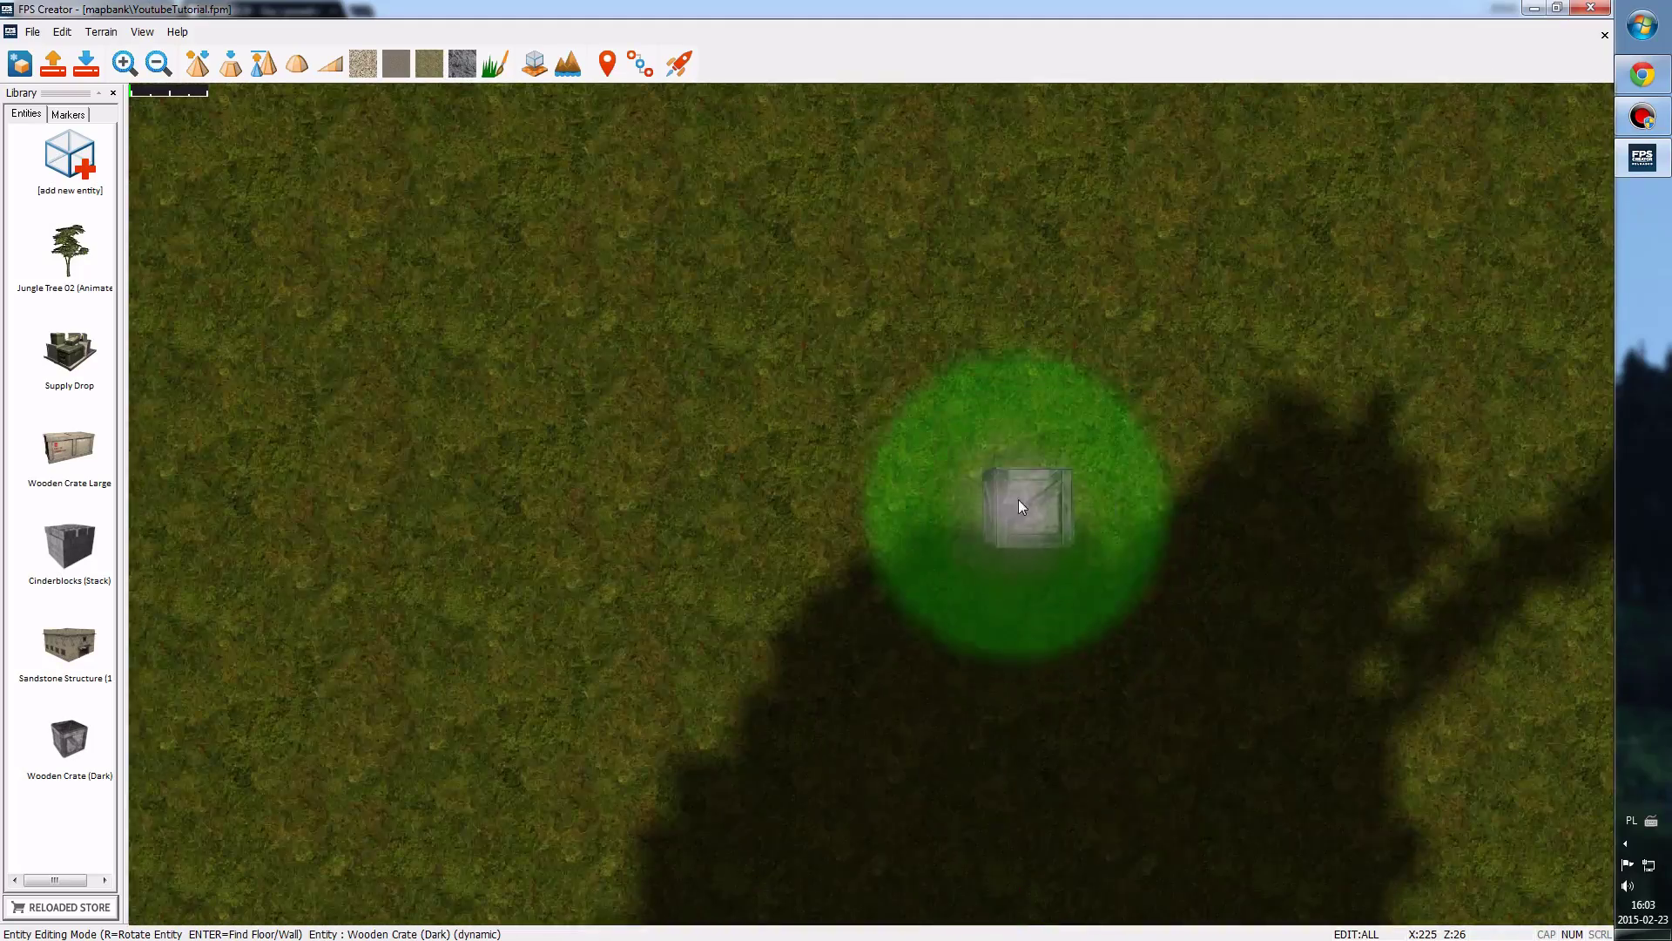
key(Up)
key(Up)
key(Up)
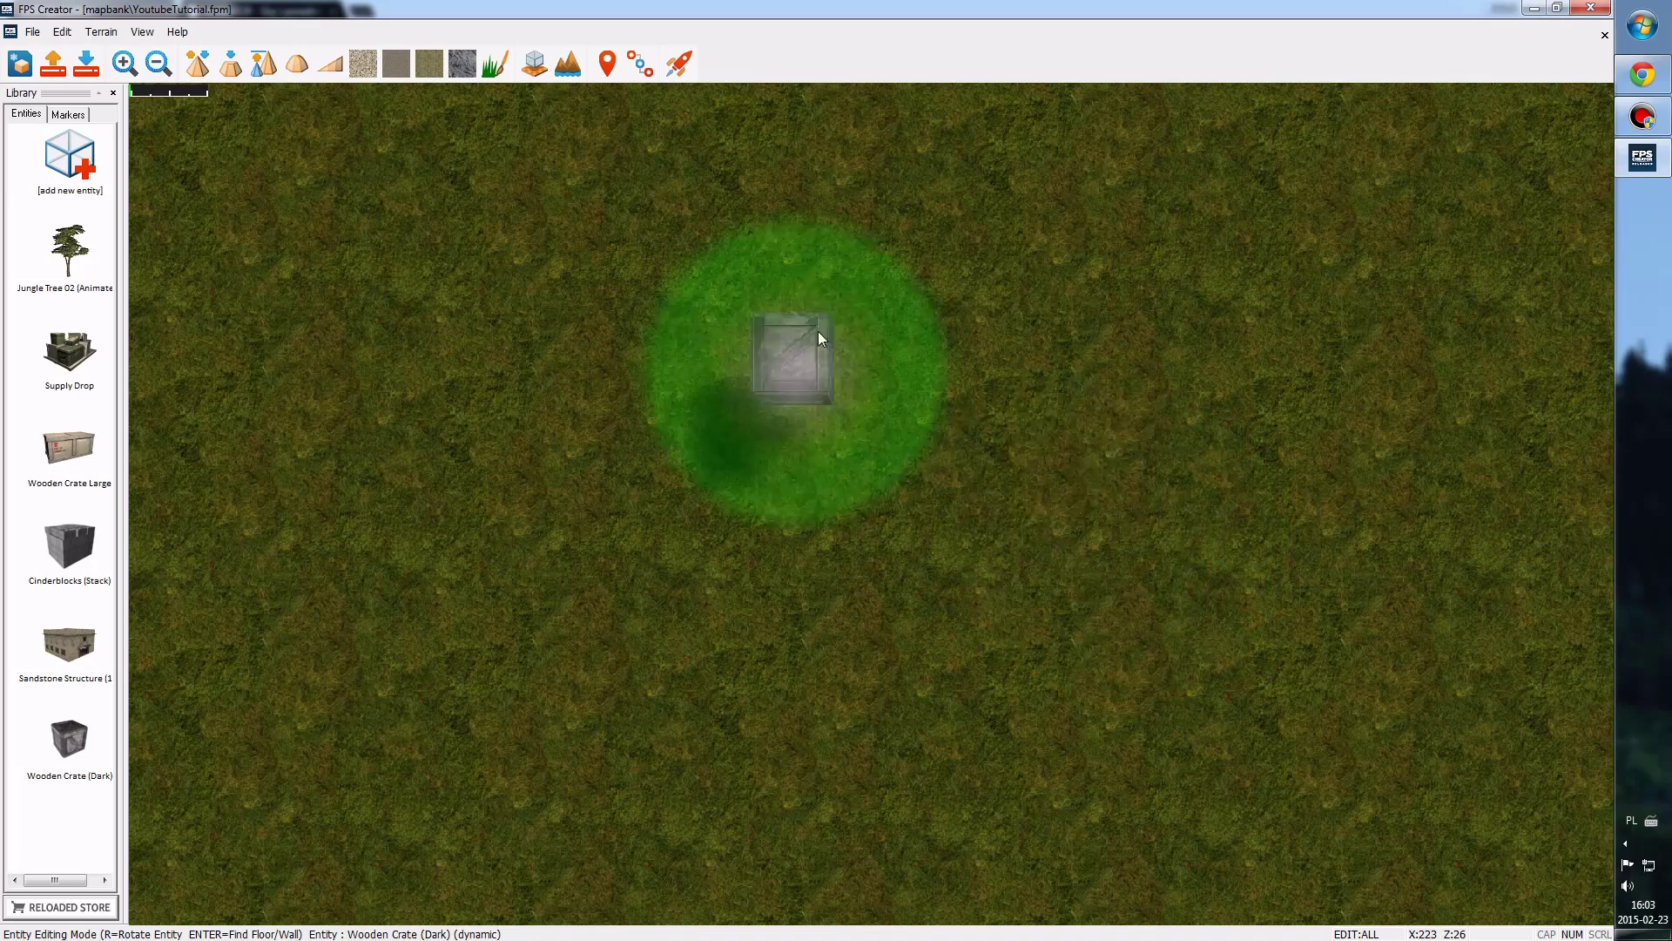
scroll(802, 350, down, 2)
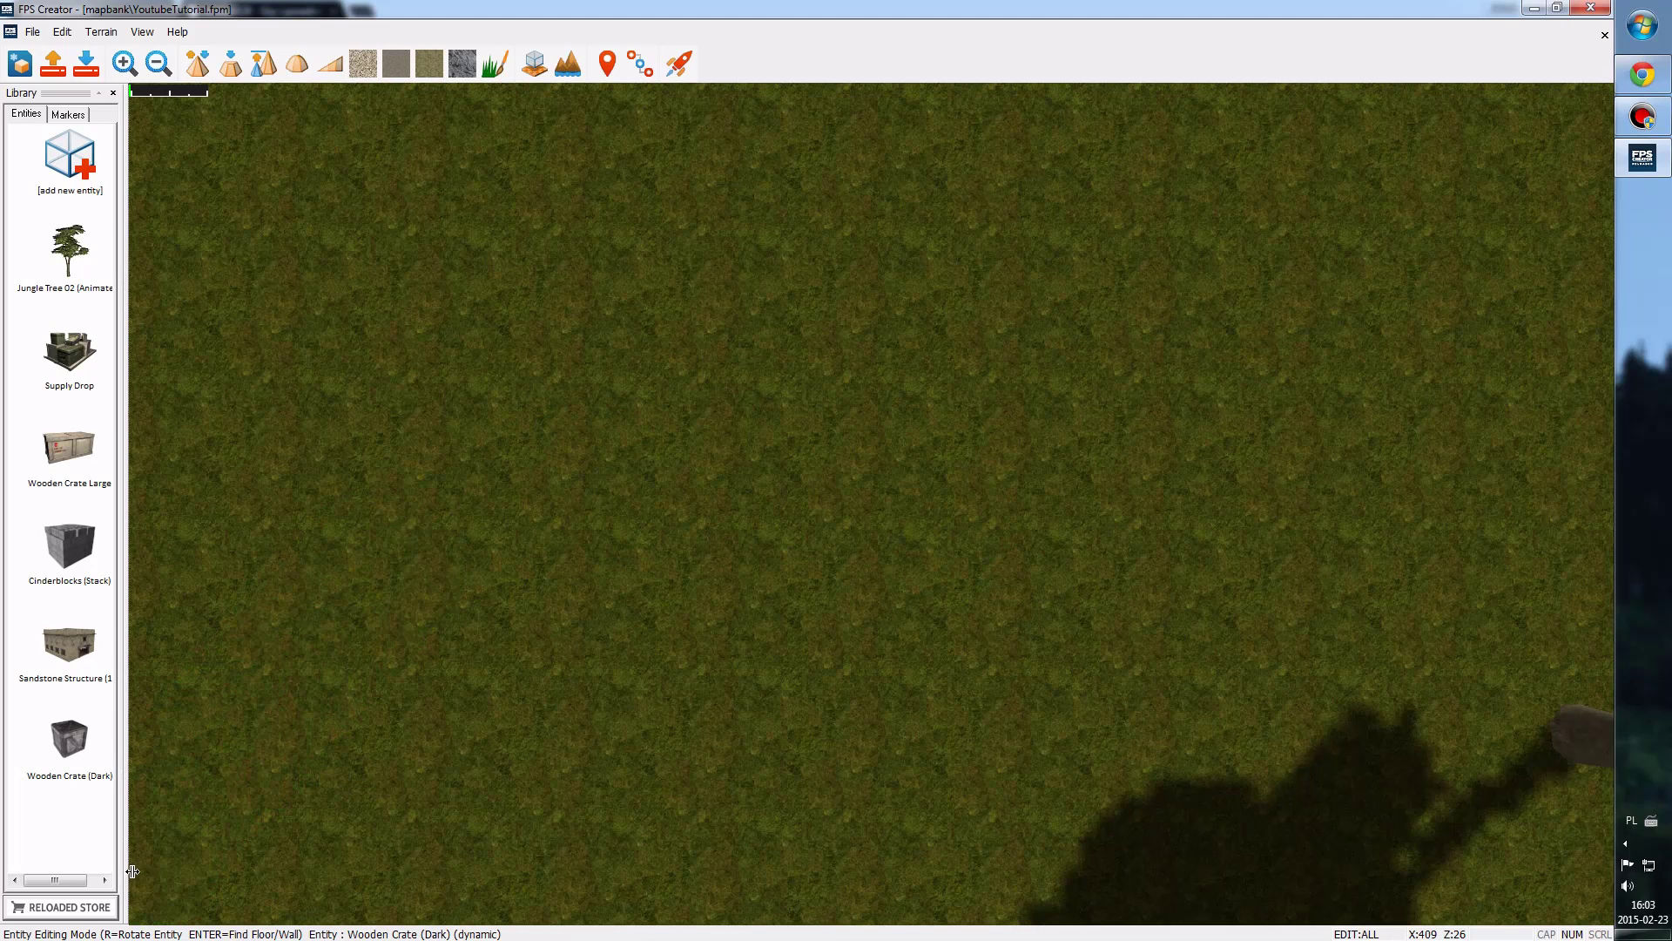
- Widen the Library panel and carry a Wooden Crate (Dark) to a clear grassy spot
drag(132, 871, 146, 871)
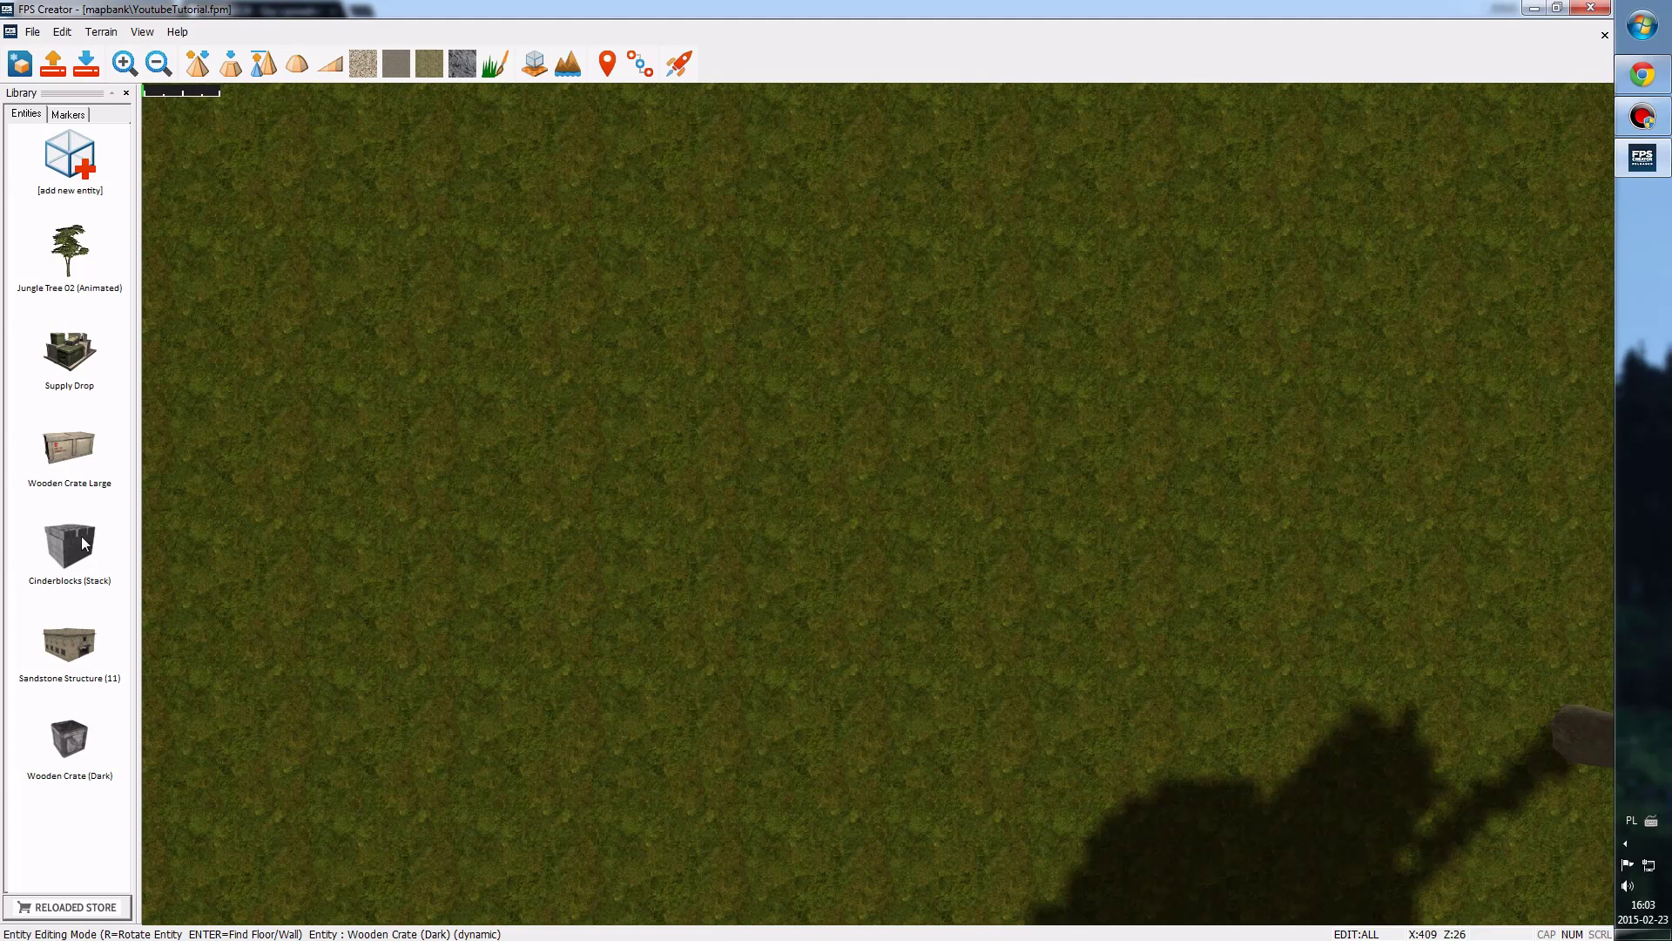
click(63, 766)
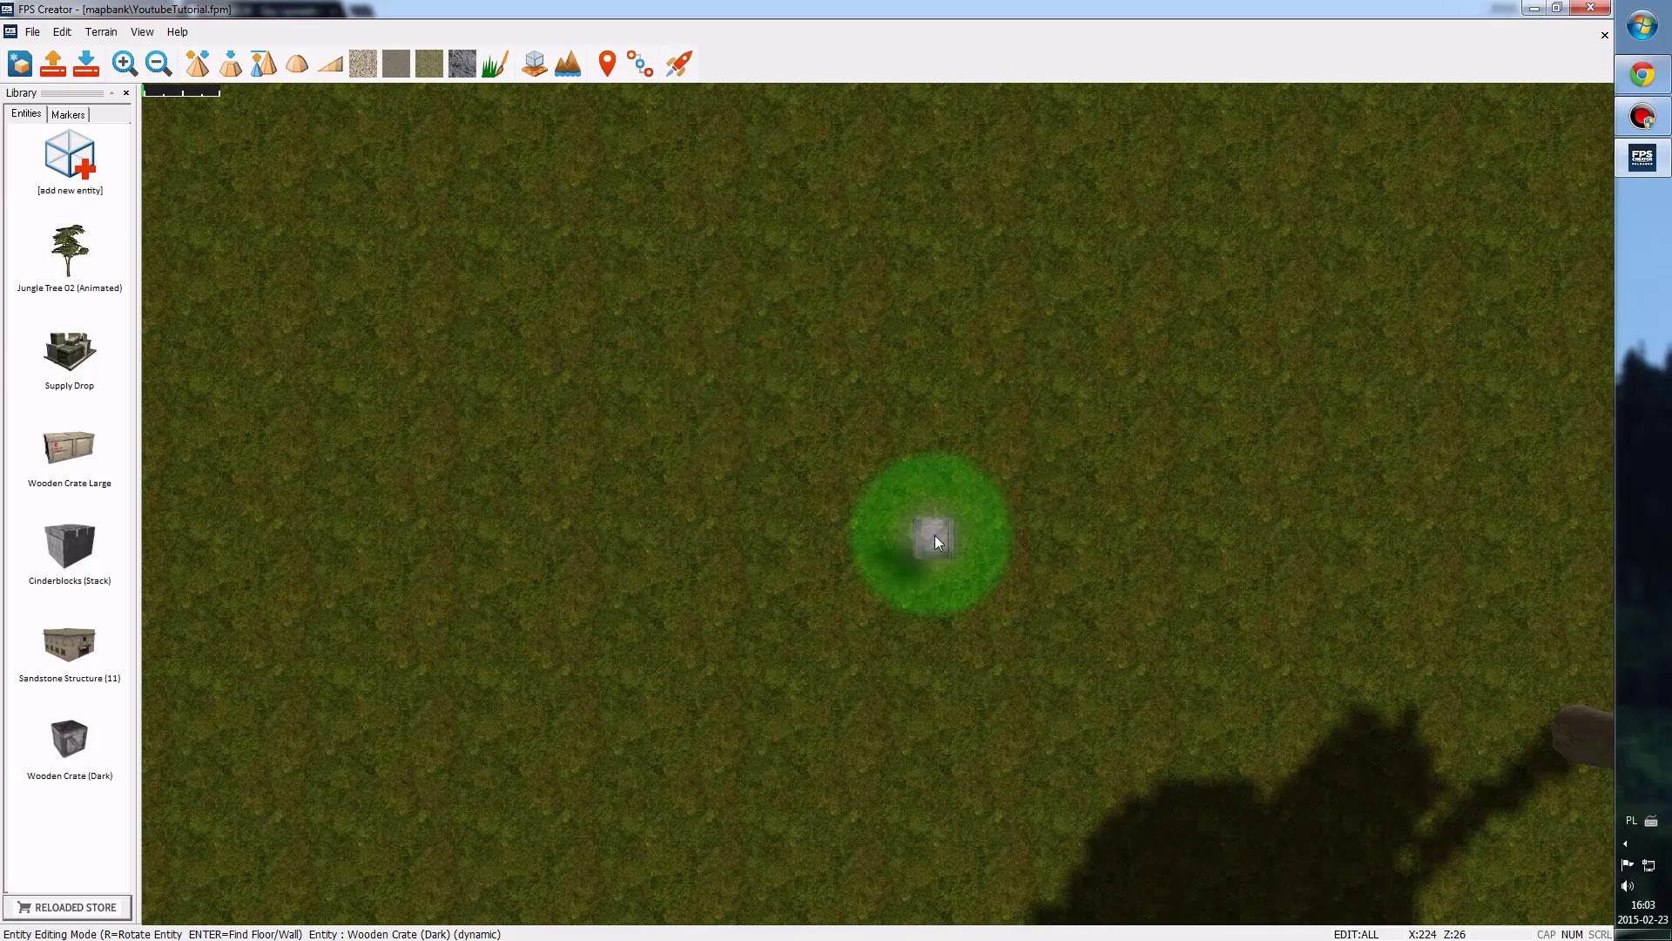
key(Down)
key(Right)
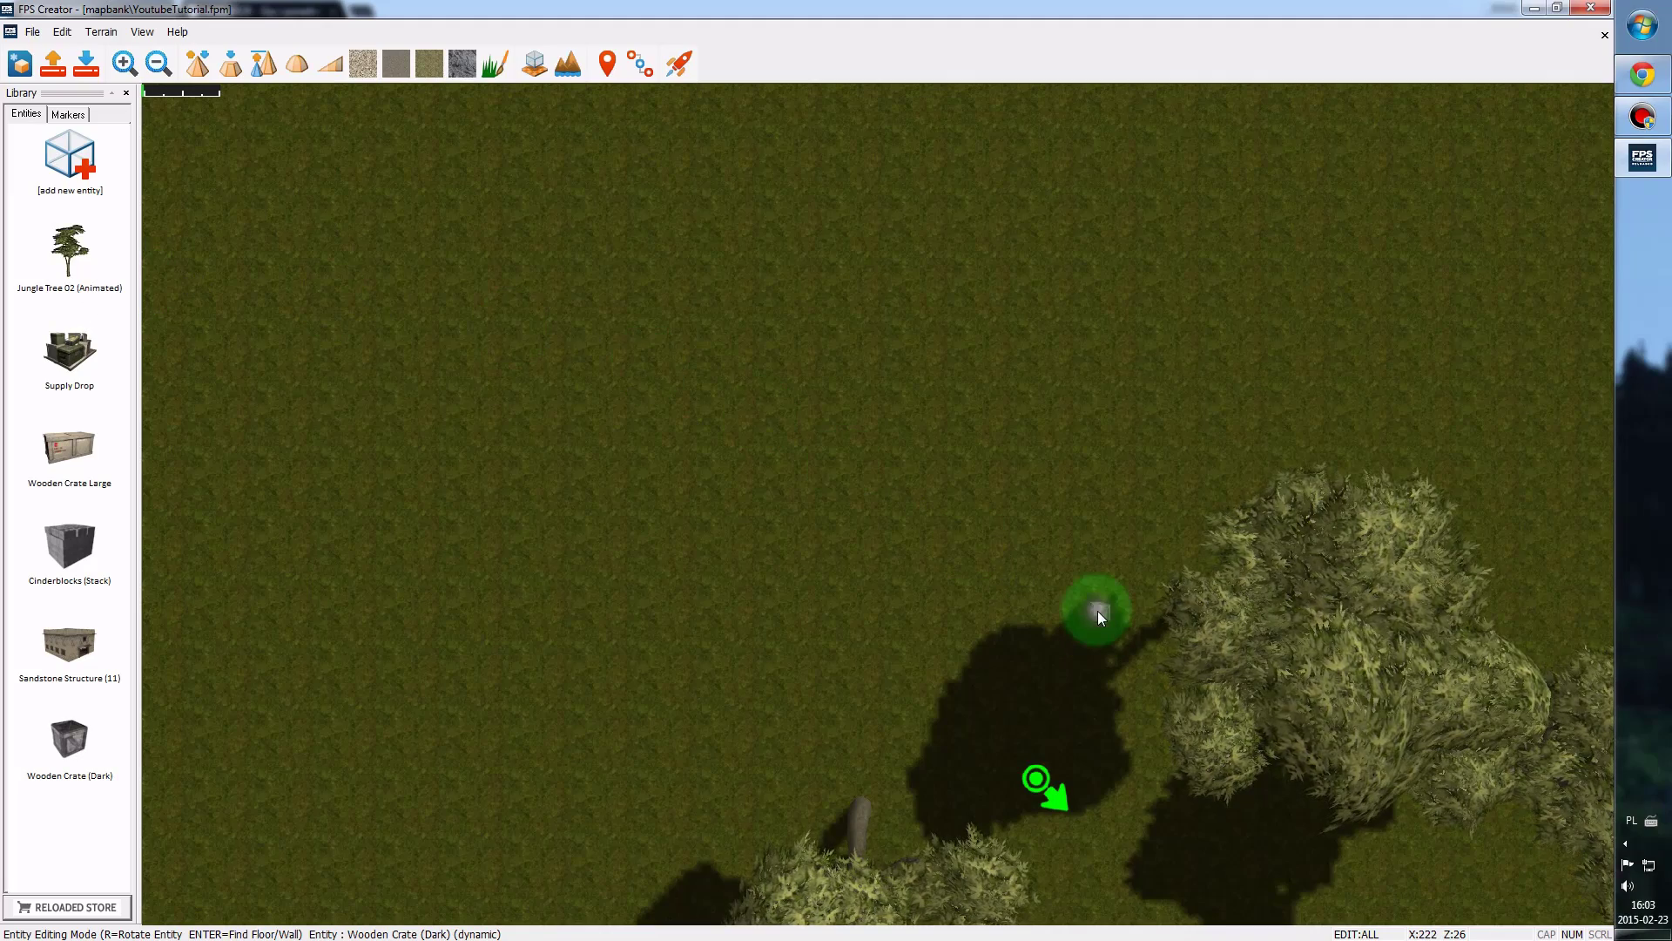
scroll(1006, 536, up, 5)
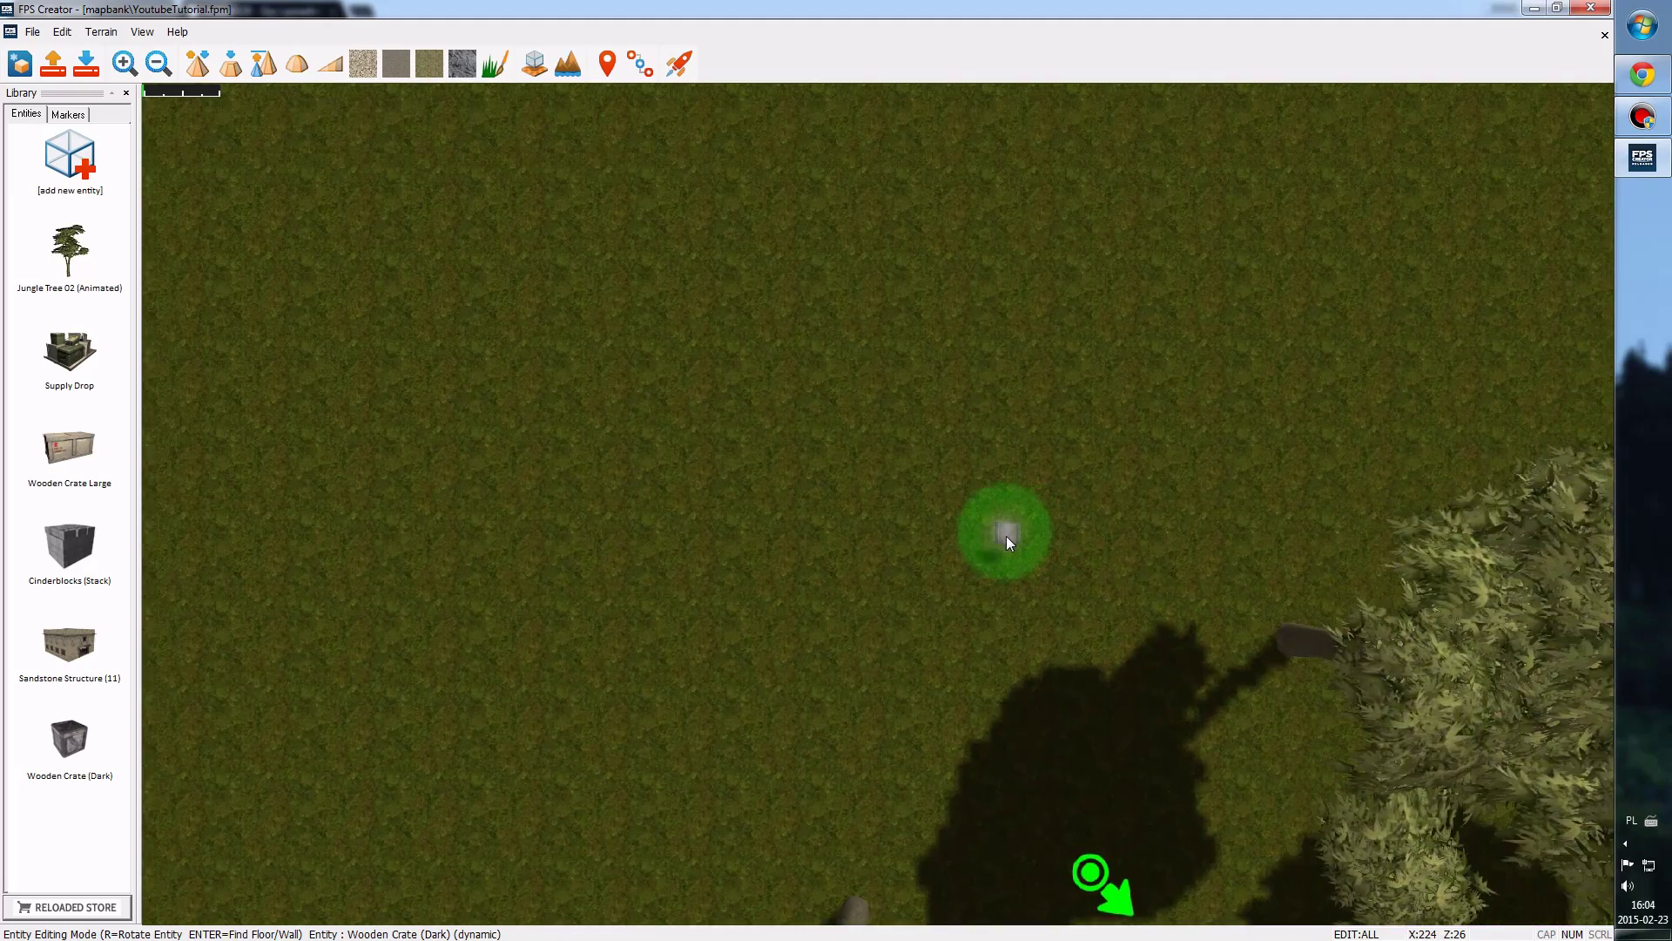
scroll(1007, 537, up, 2)
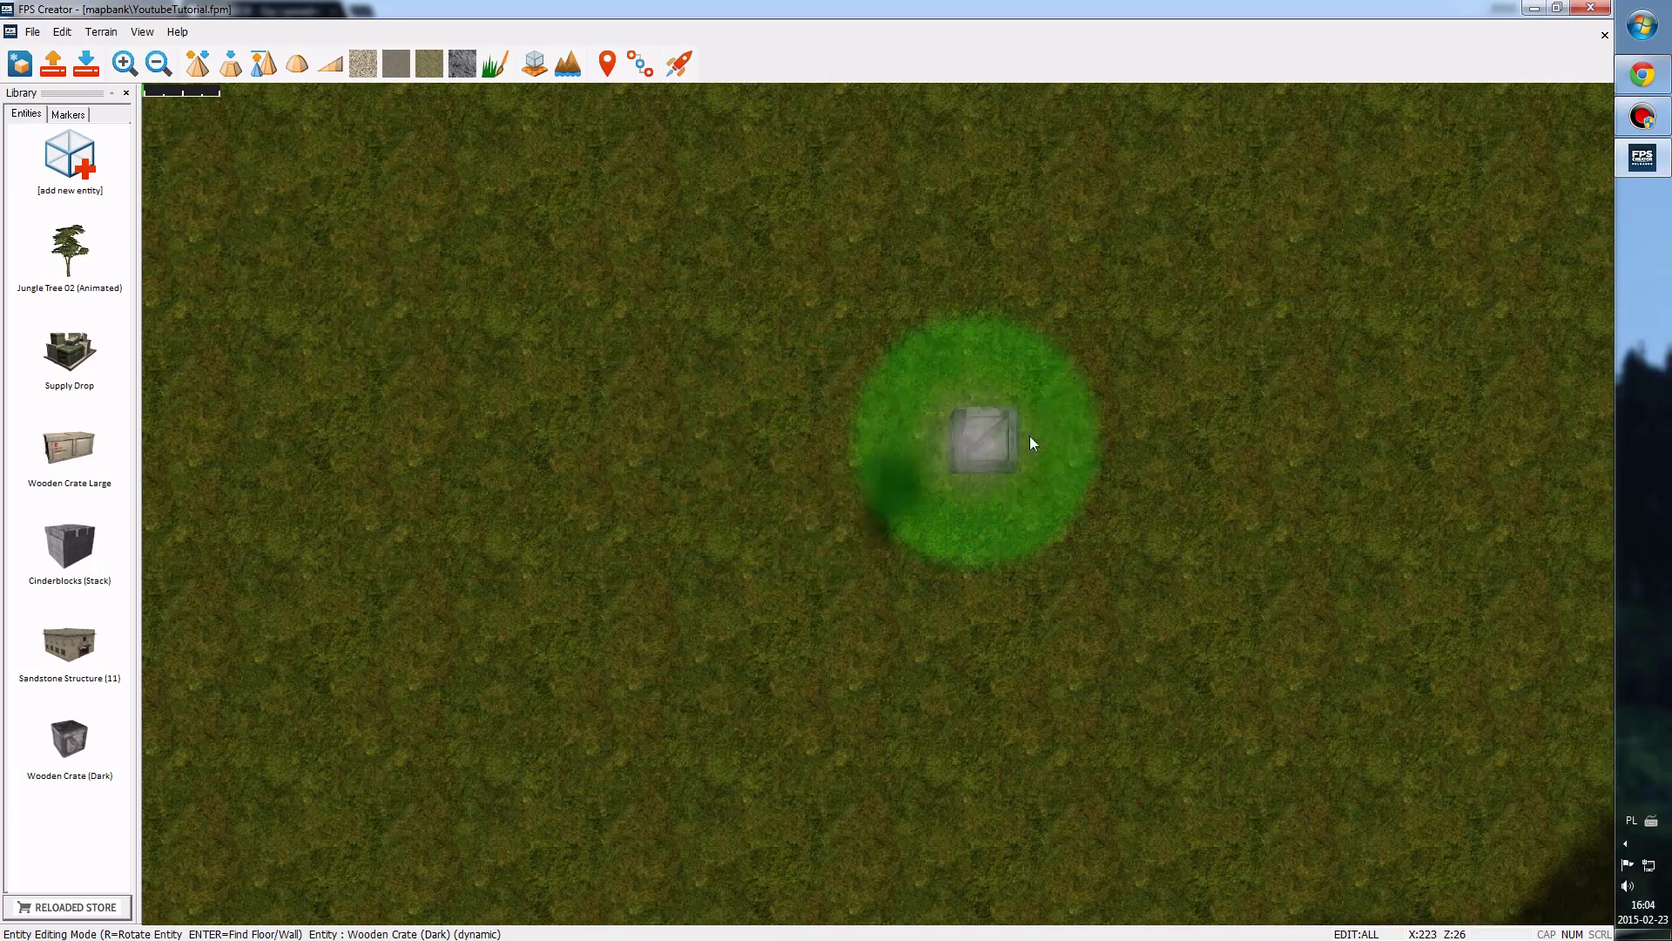
scroll(1049, 441, up, 2)
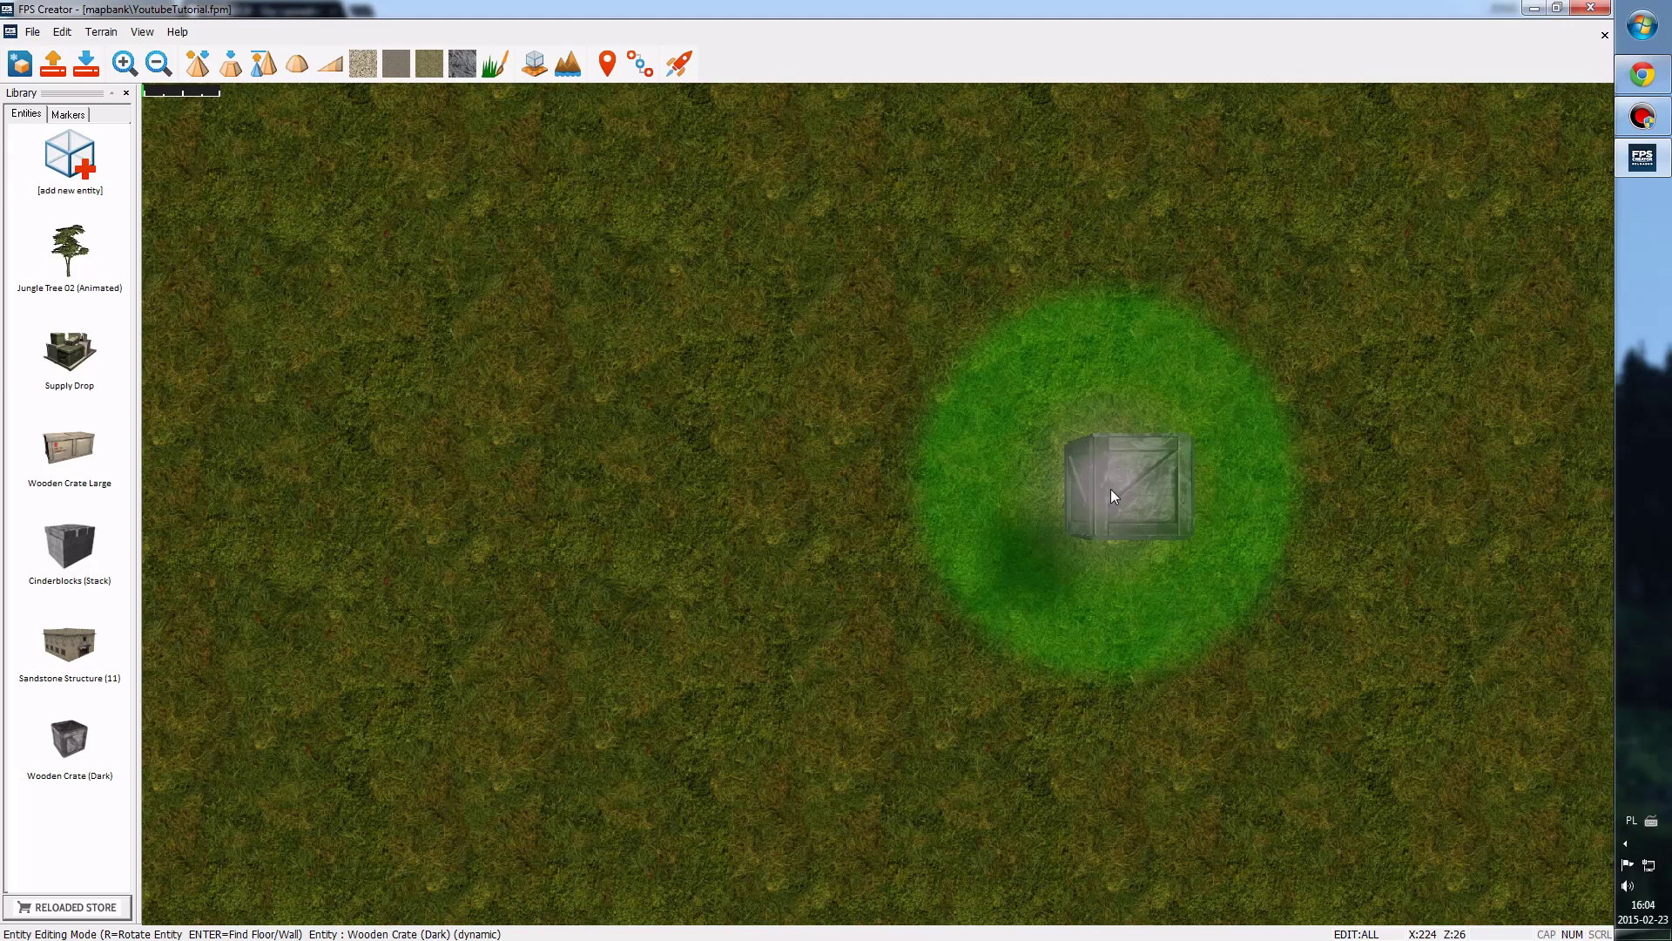
- Place one crate, toggle static with S, place a second crate to its left, and drop the leftover
drag(1111, 490, 1200, 495)
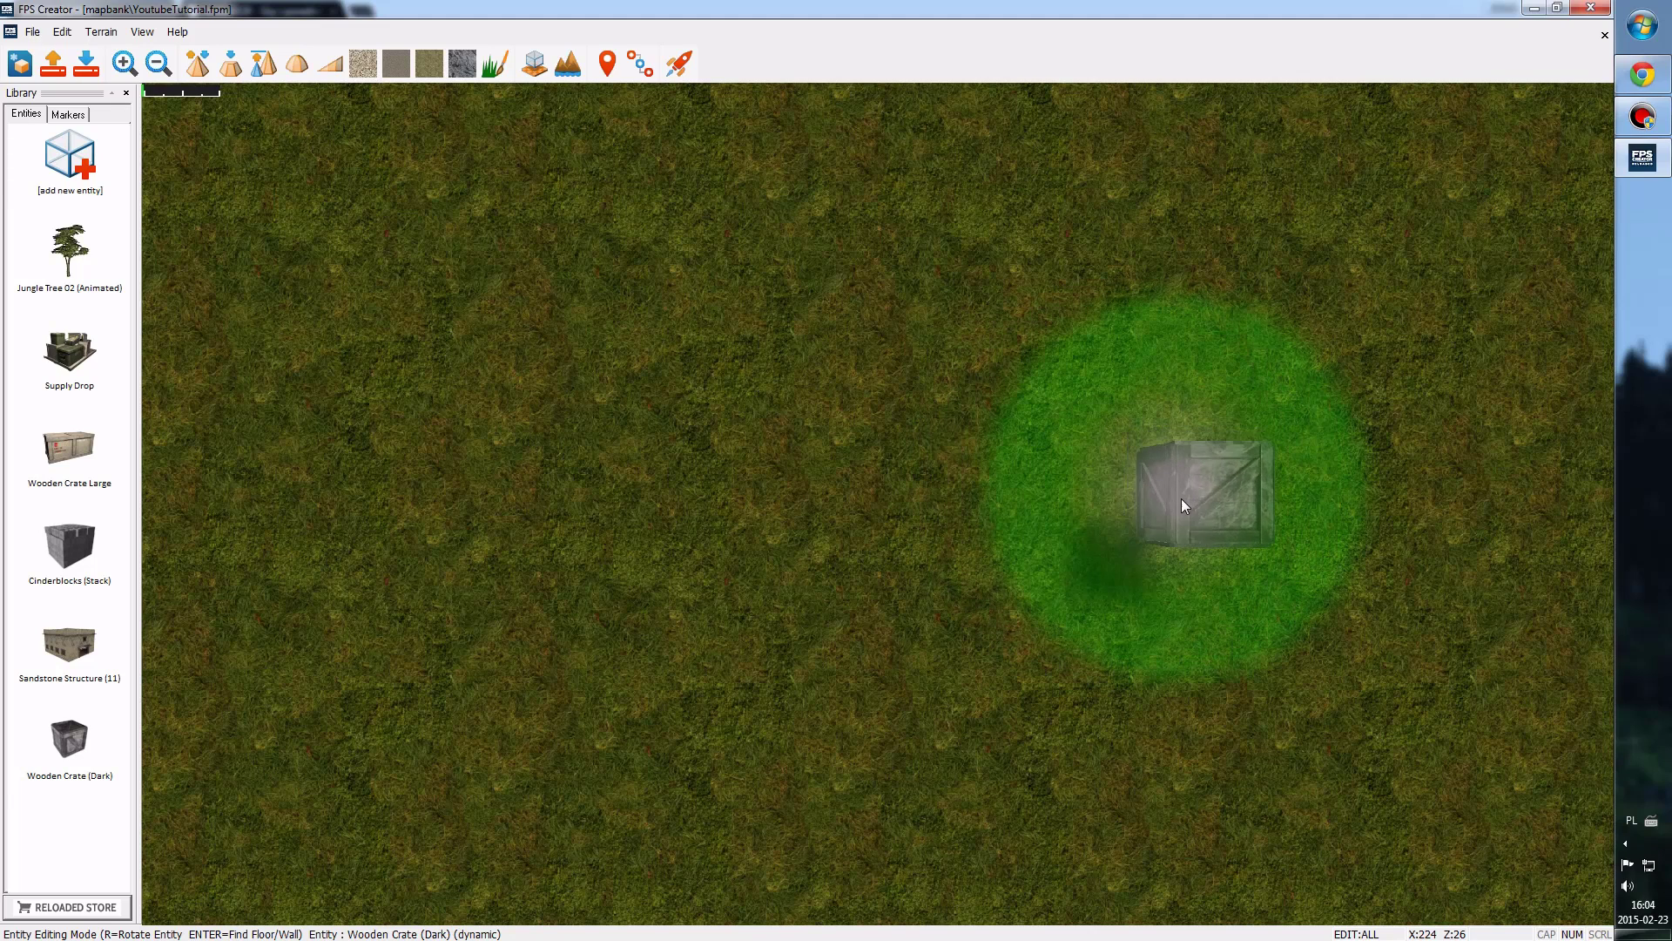
click(1199, 494)
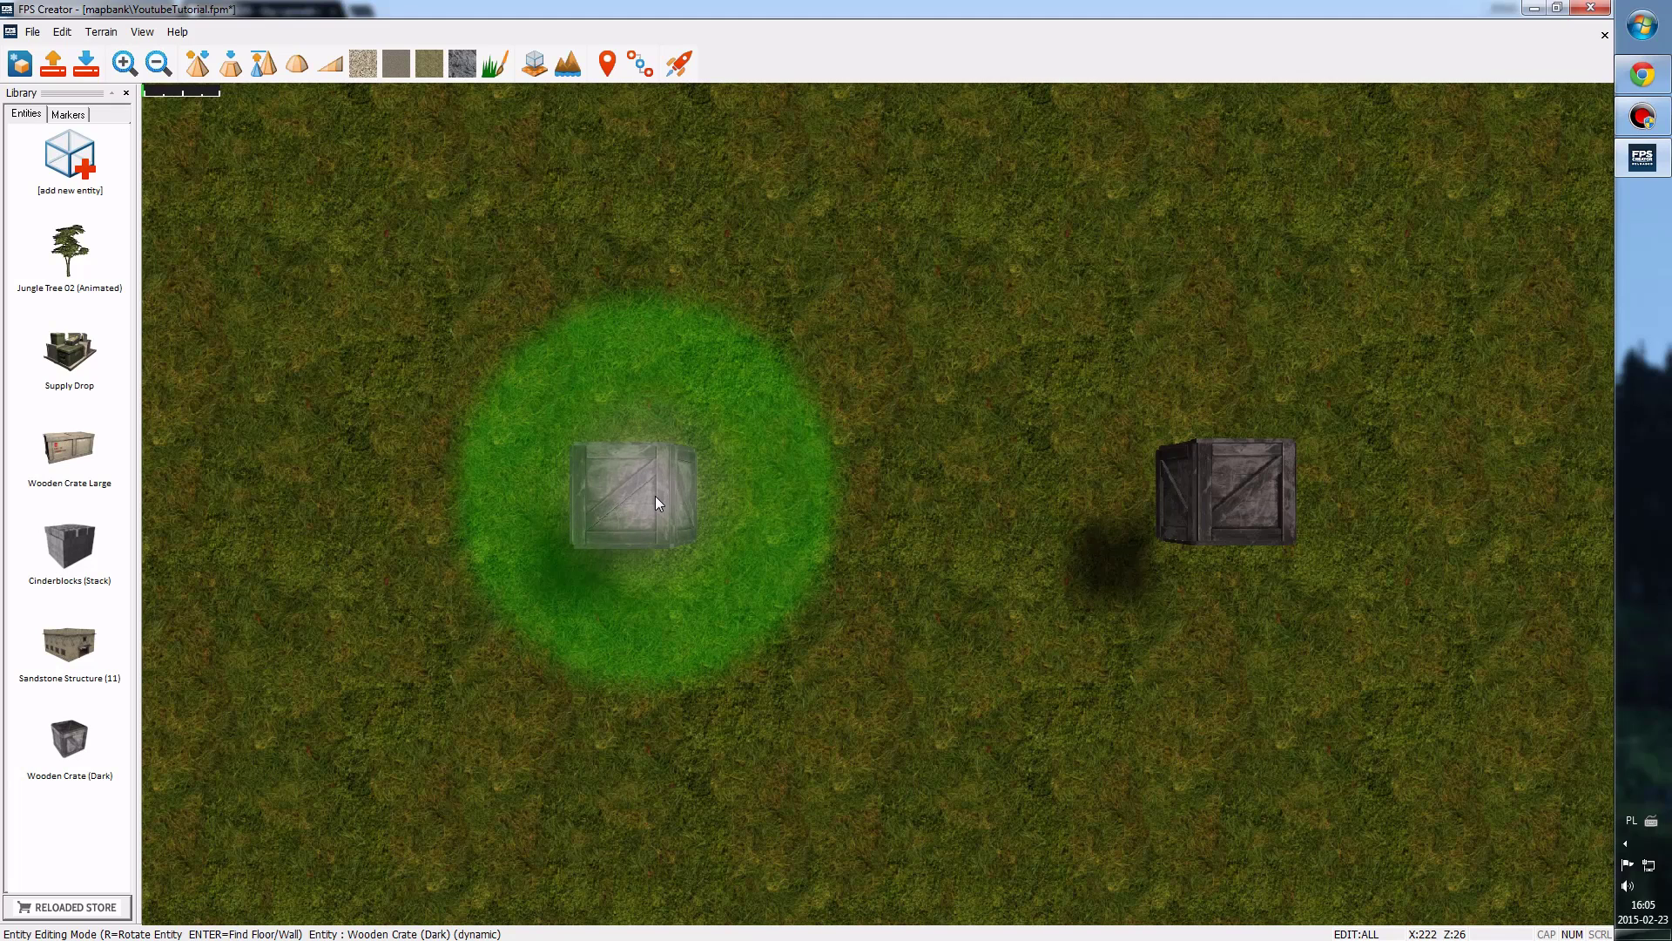
key(s)
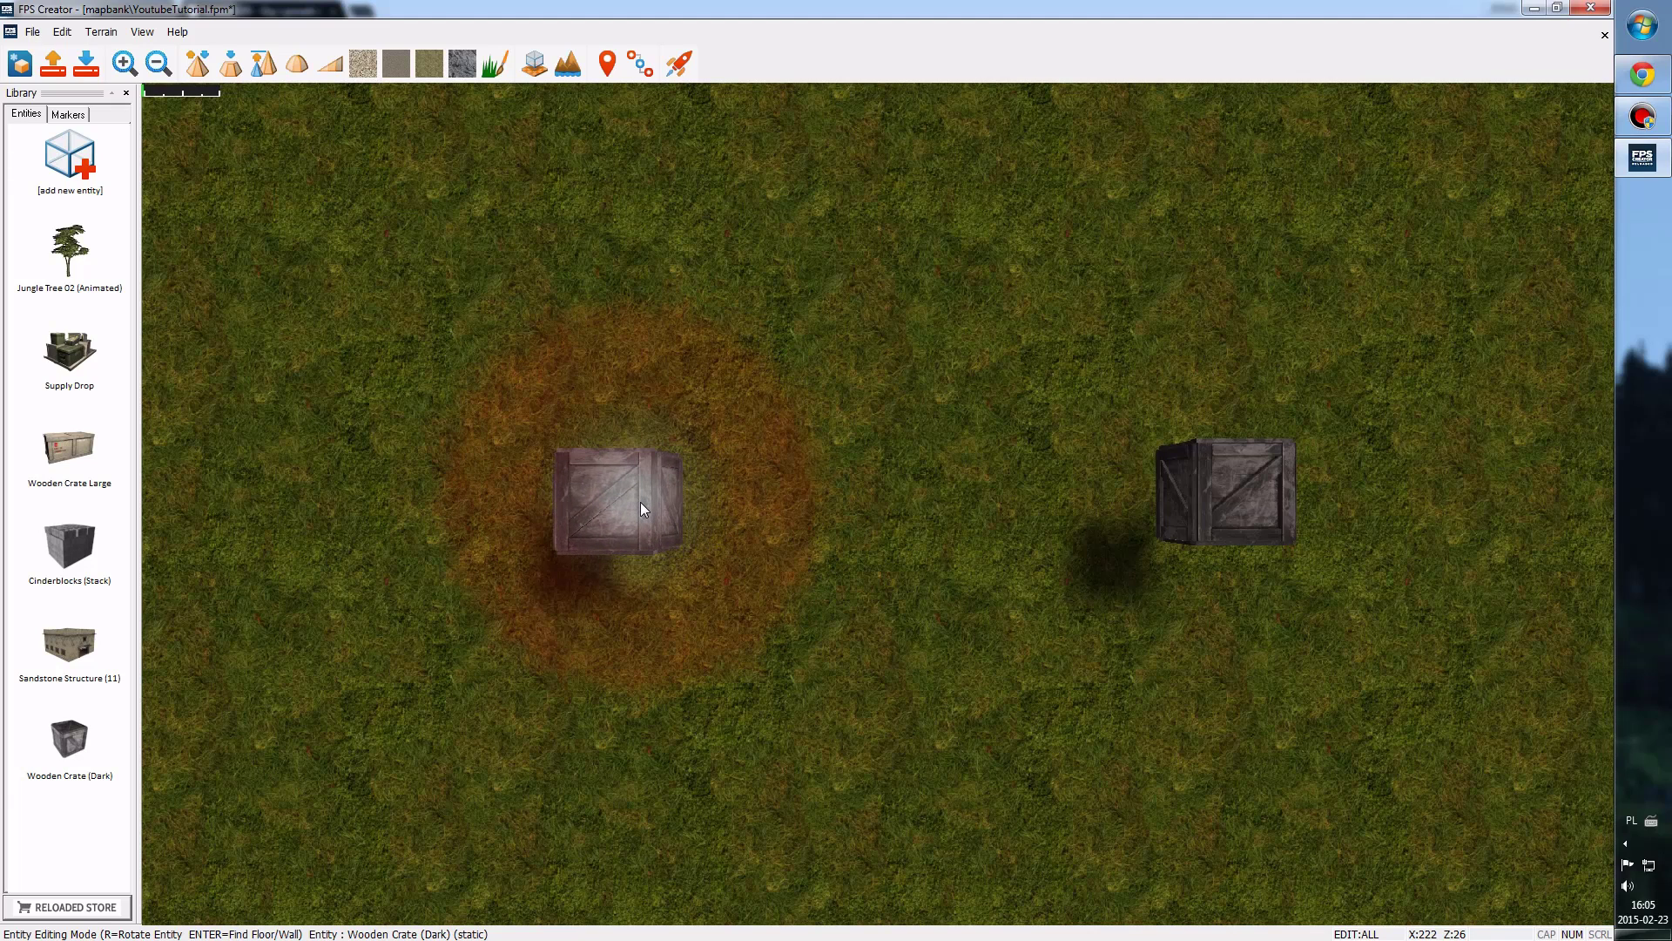
click(640, 502)
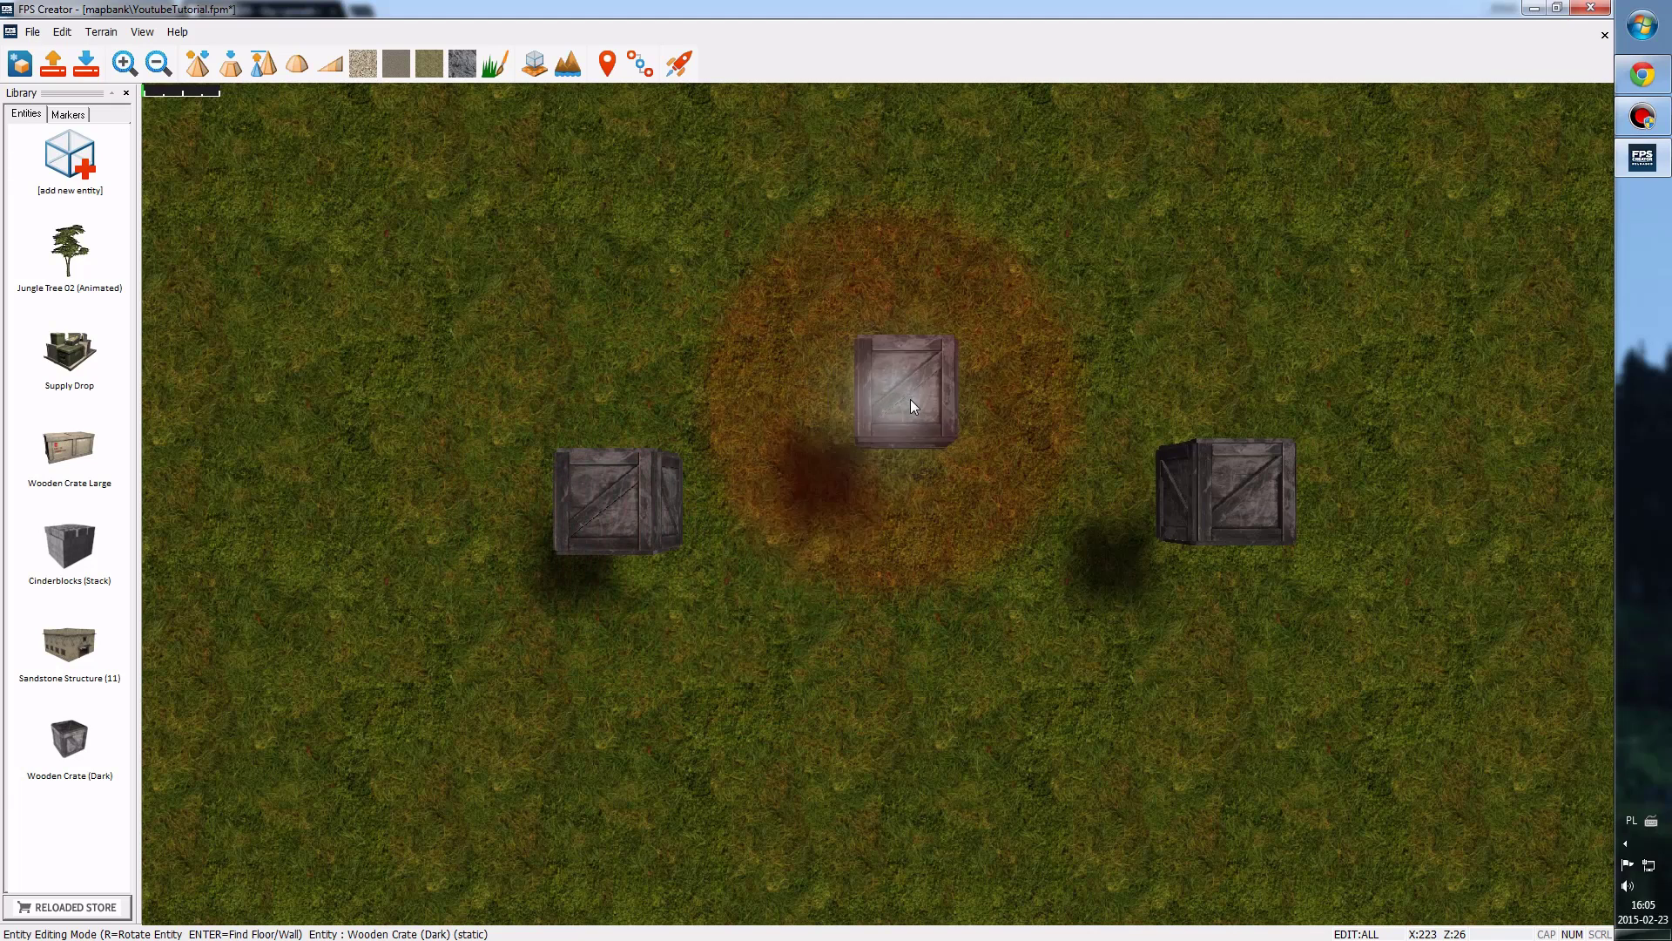
right_click(931, 401)
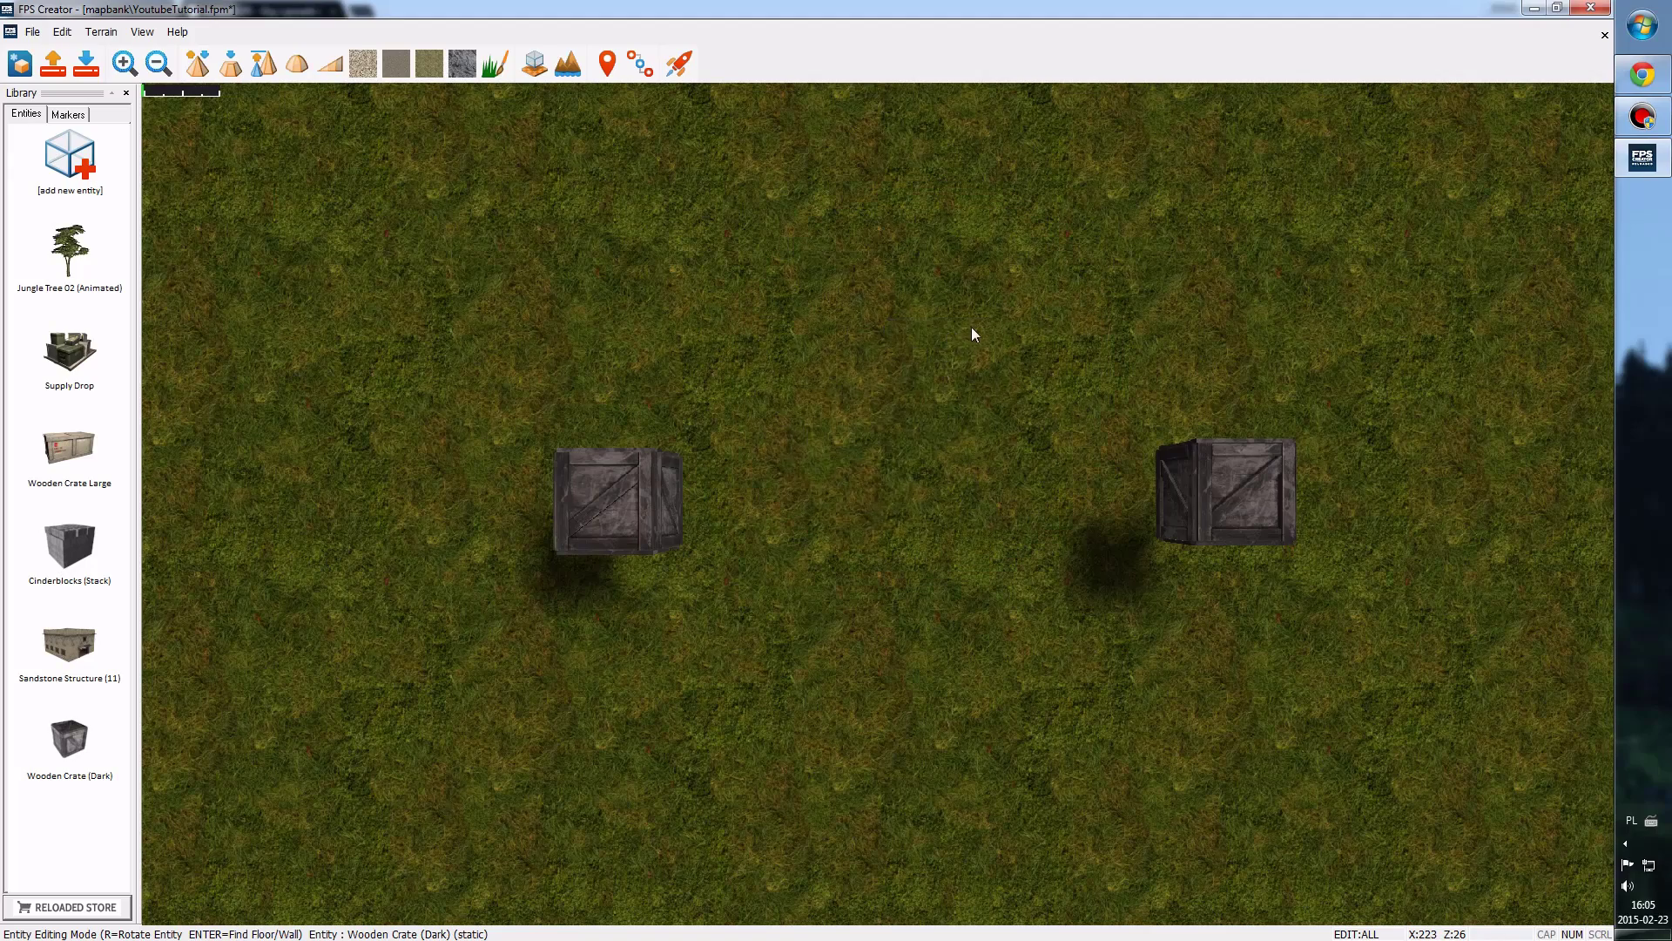
scroll(889, 554, down, 3)
scroll(1013, 523, up, 2)
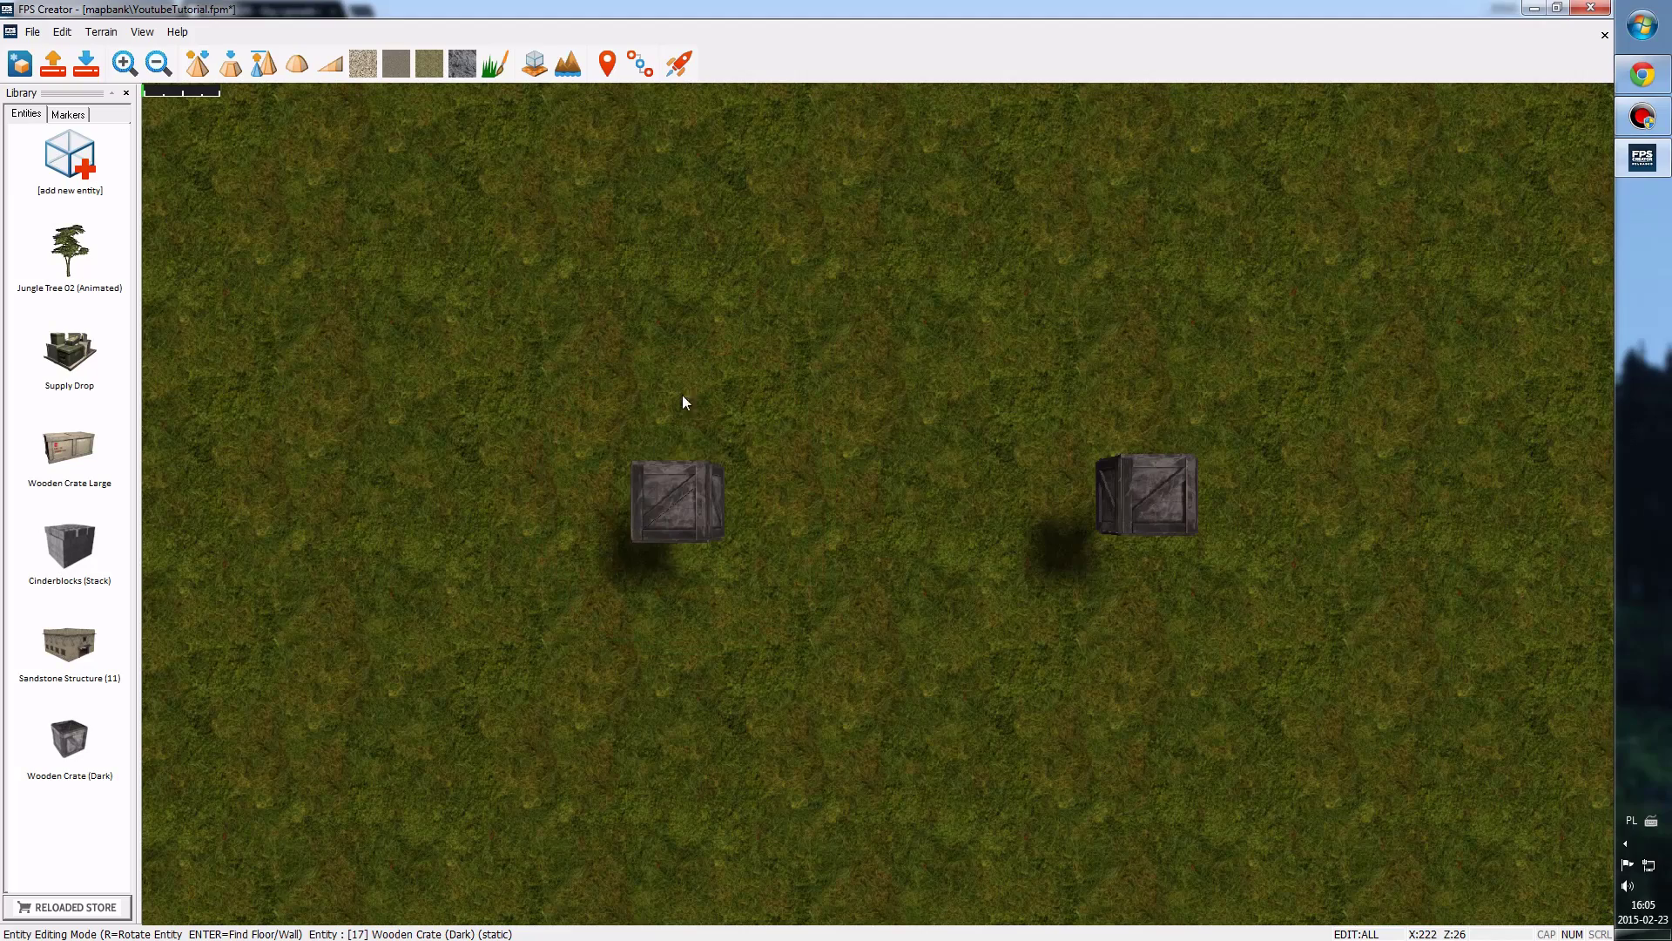
scroll(598, 590, up, 2)
scroll(608, 579, down, 3)
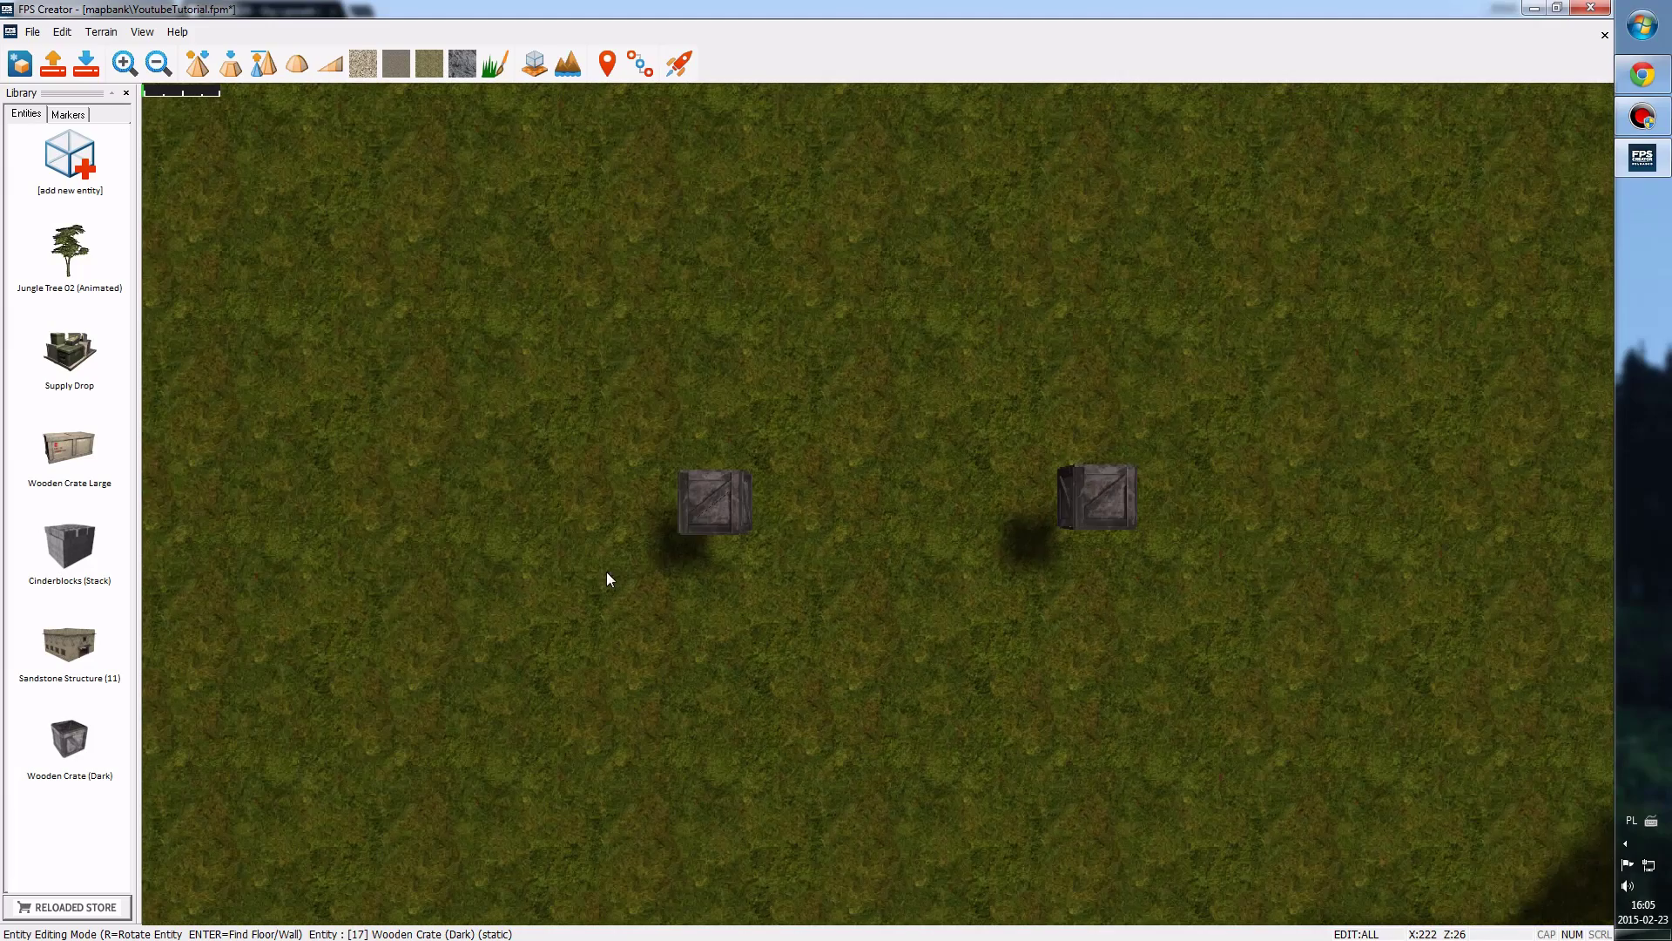
right_drag(1106, 499, 1035, 528)
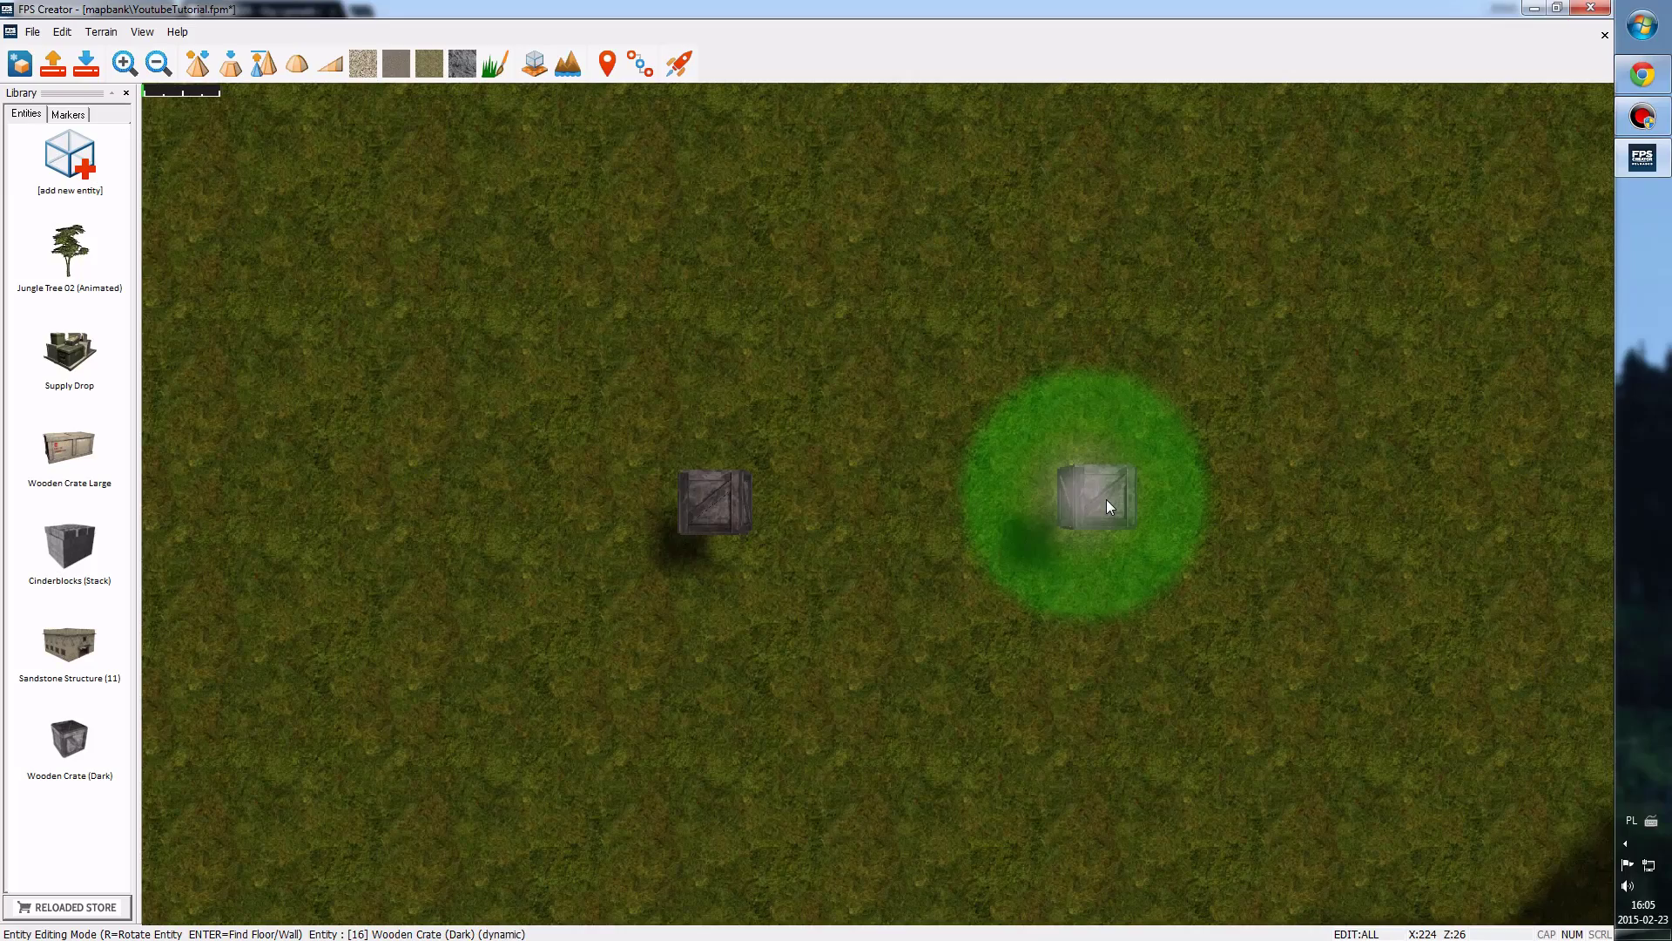
scroll(938, 531, up, 2)
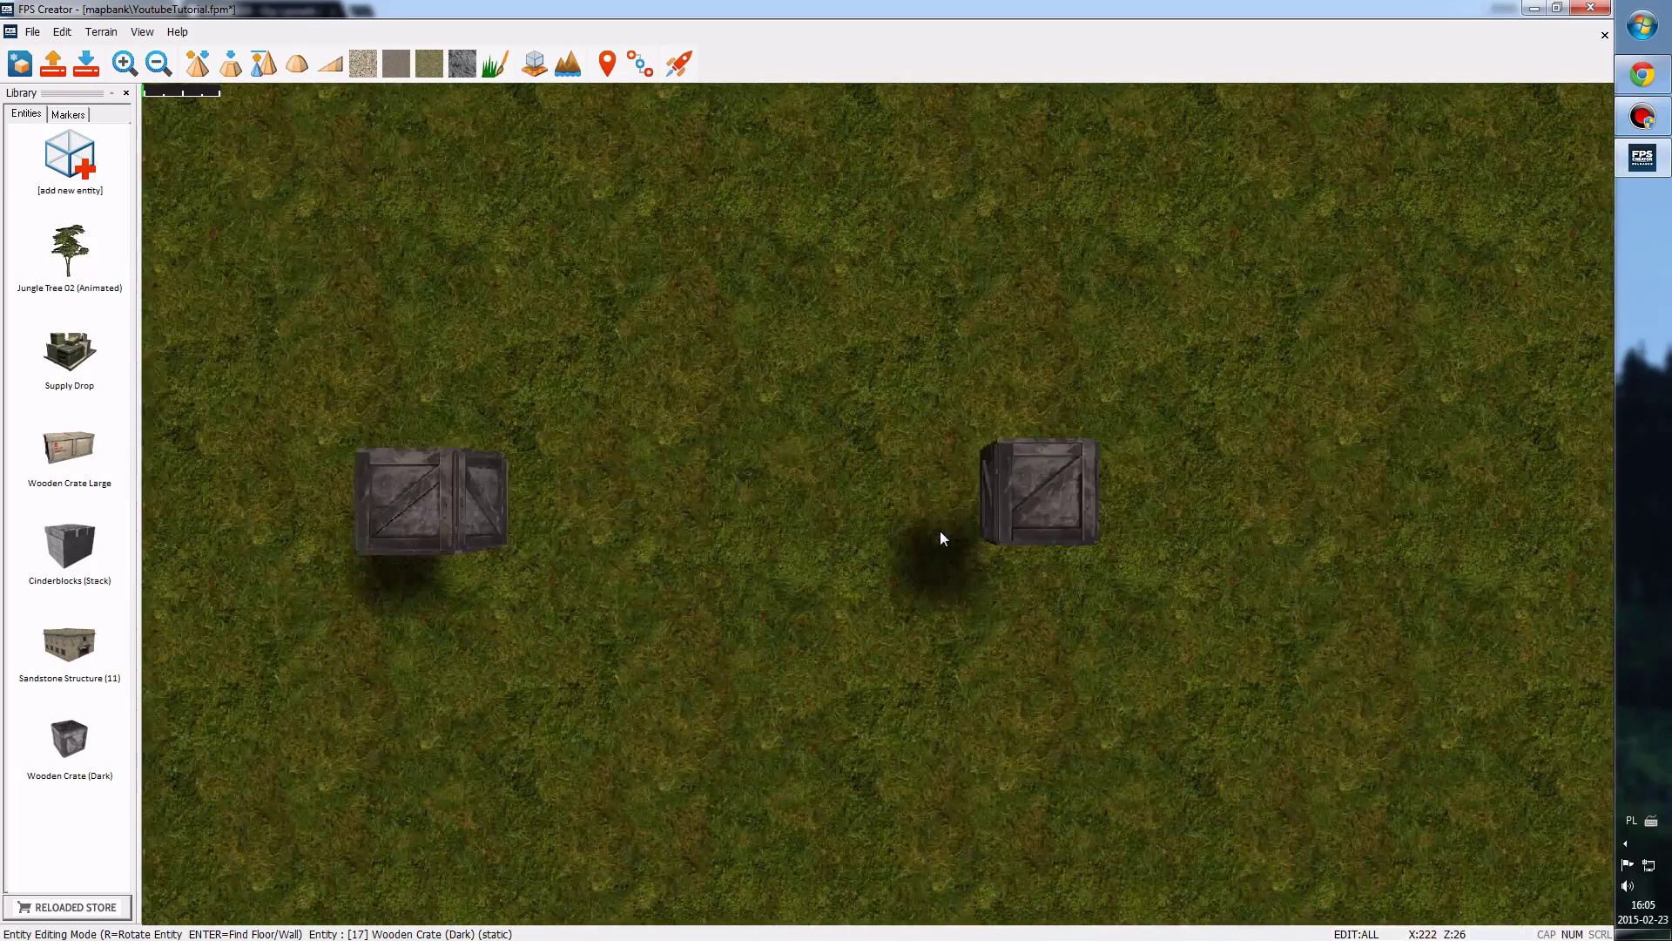
scroll(939, 531, down, 3)
scroll(880, 545, up, 2)
right_drag(880, 546, 894, 541)
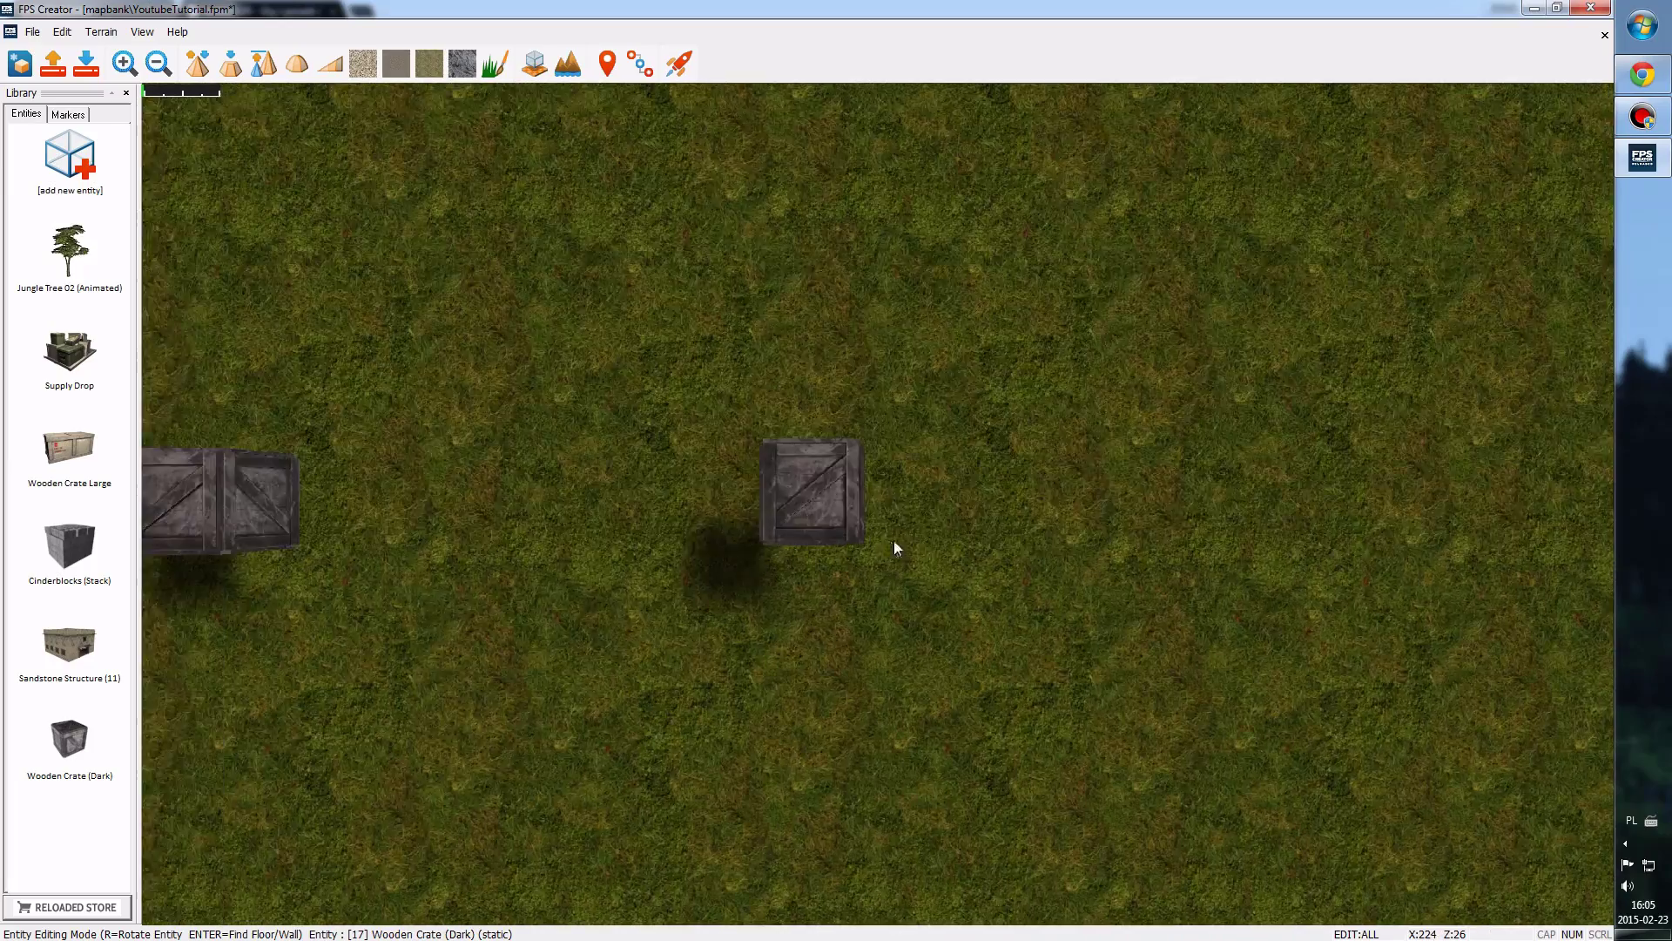
scroll(907, 536, up, 1)
scroll(922, 534, down, 2)
scroll(921, 534, up, 2)
click(922, 532)
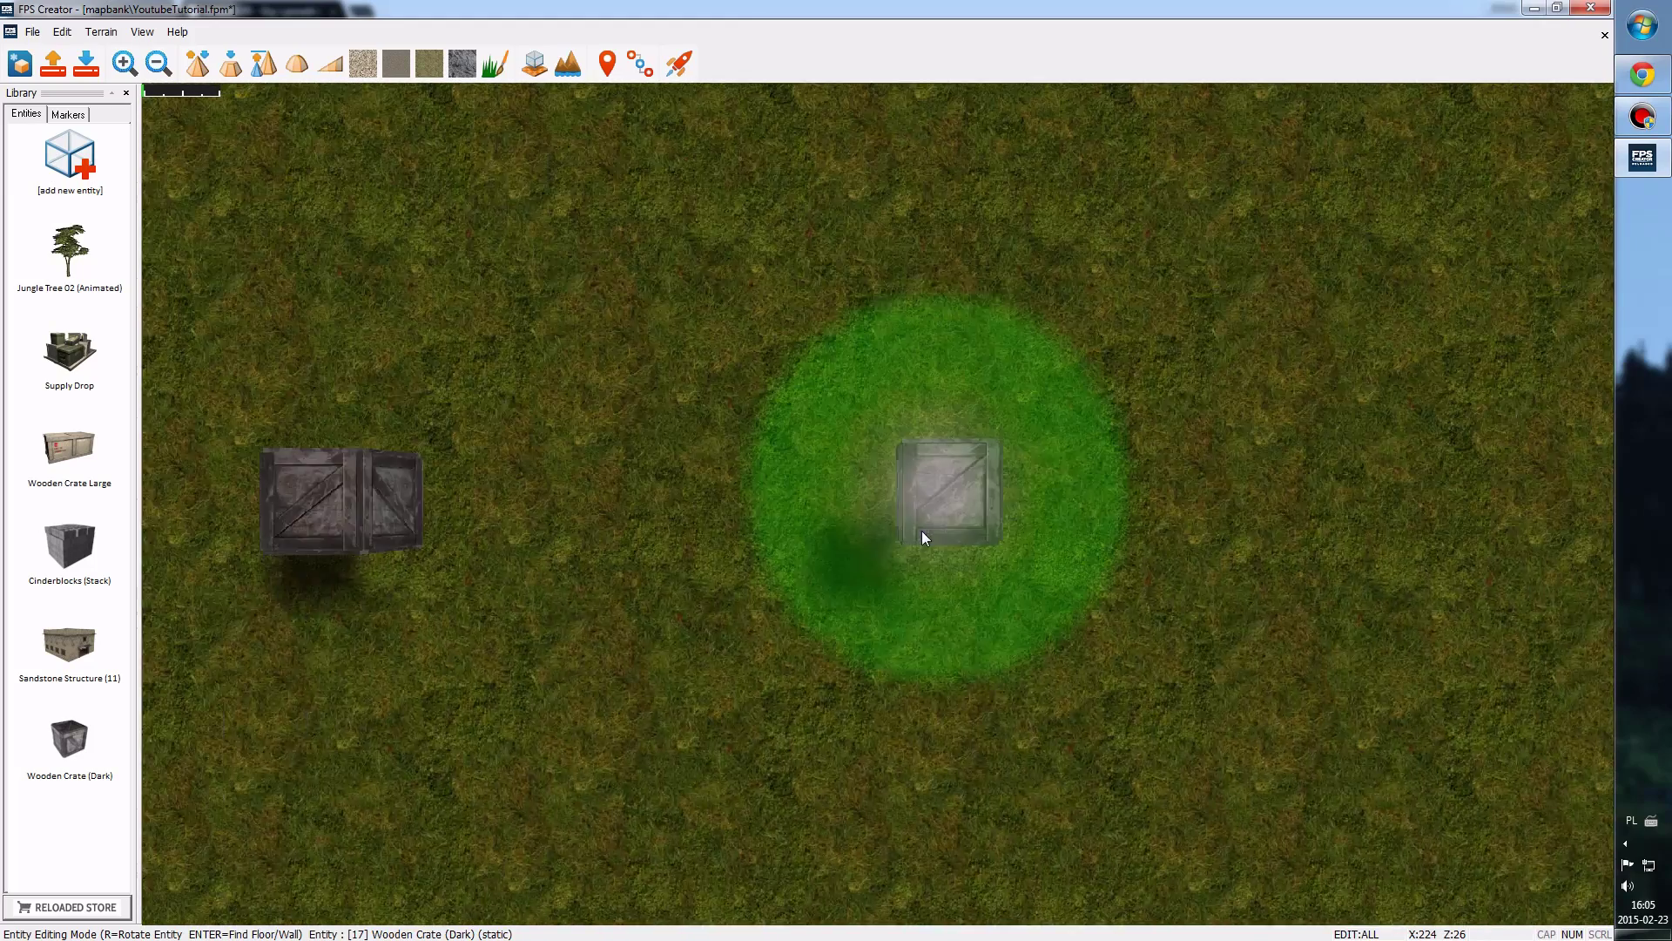
scroll(924, 531, up, 1)
scroll(937, 523, down, 1)
- Select the dynamic crate and nudge it along its X, Z and Y gizmo arrows
click(944, 491)
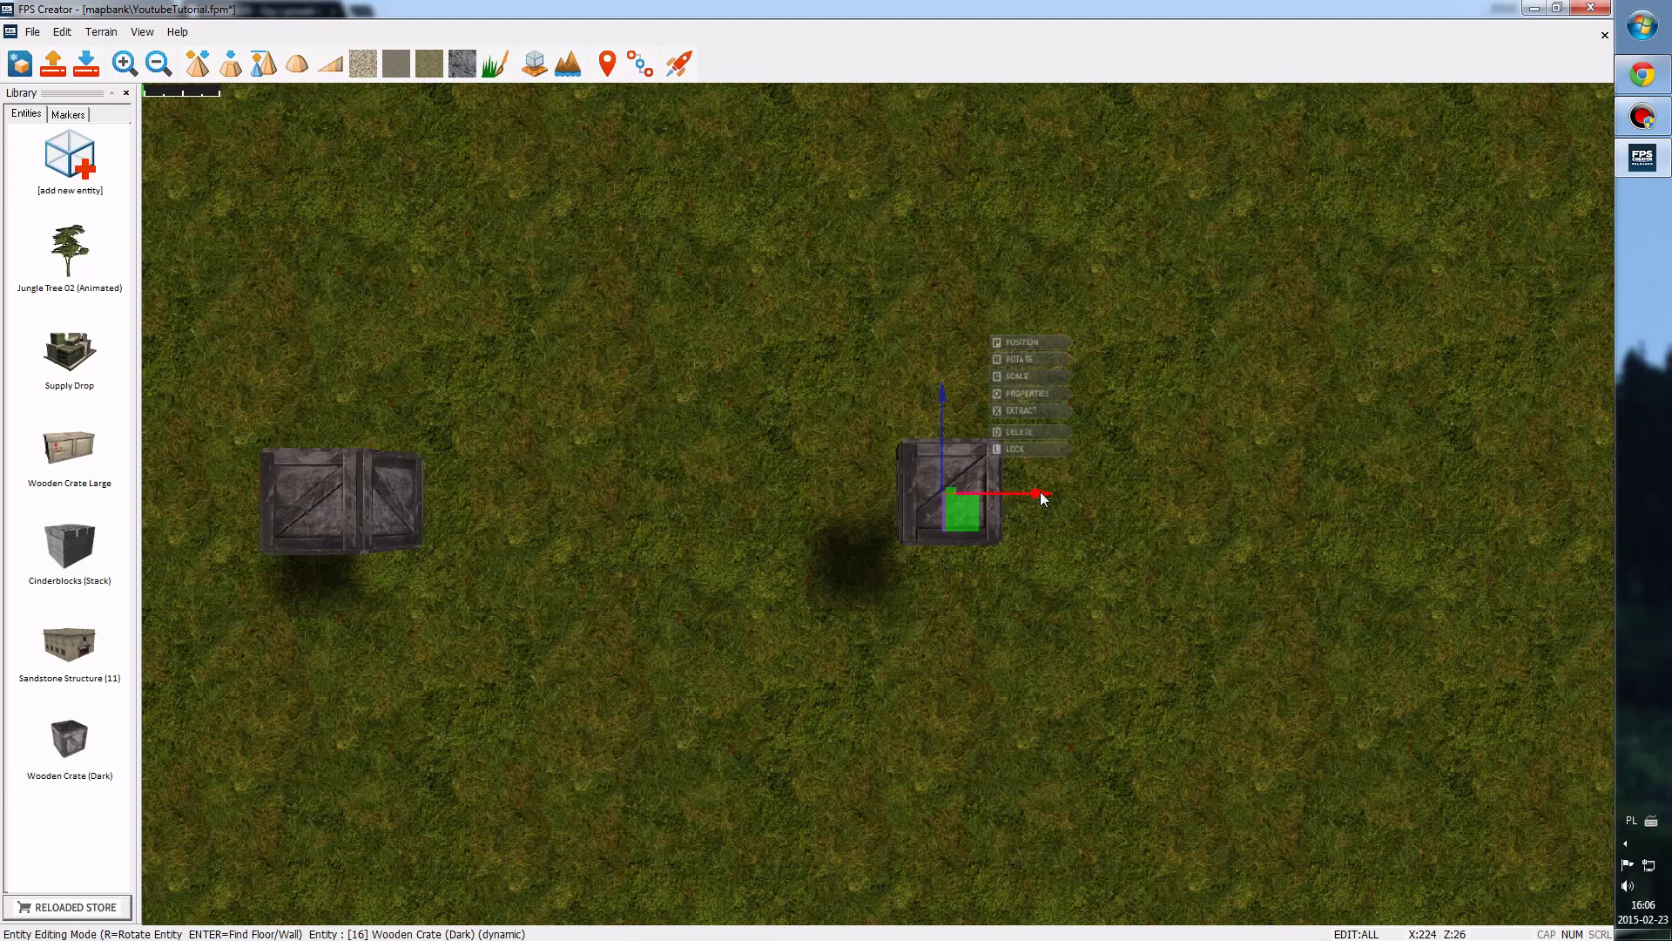
drag(1043, 496, 1074, 510)
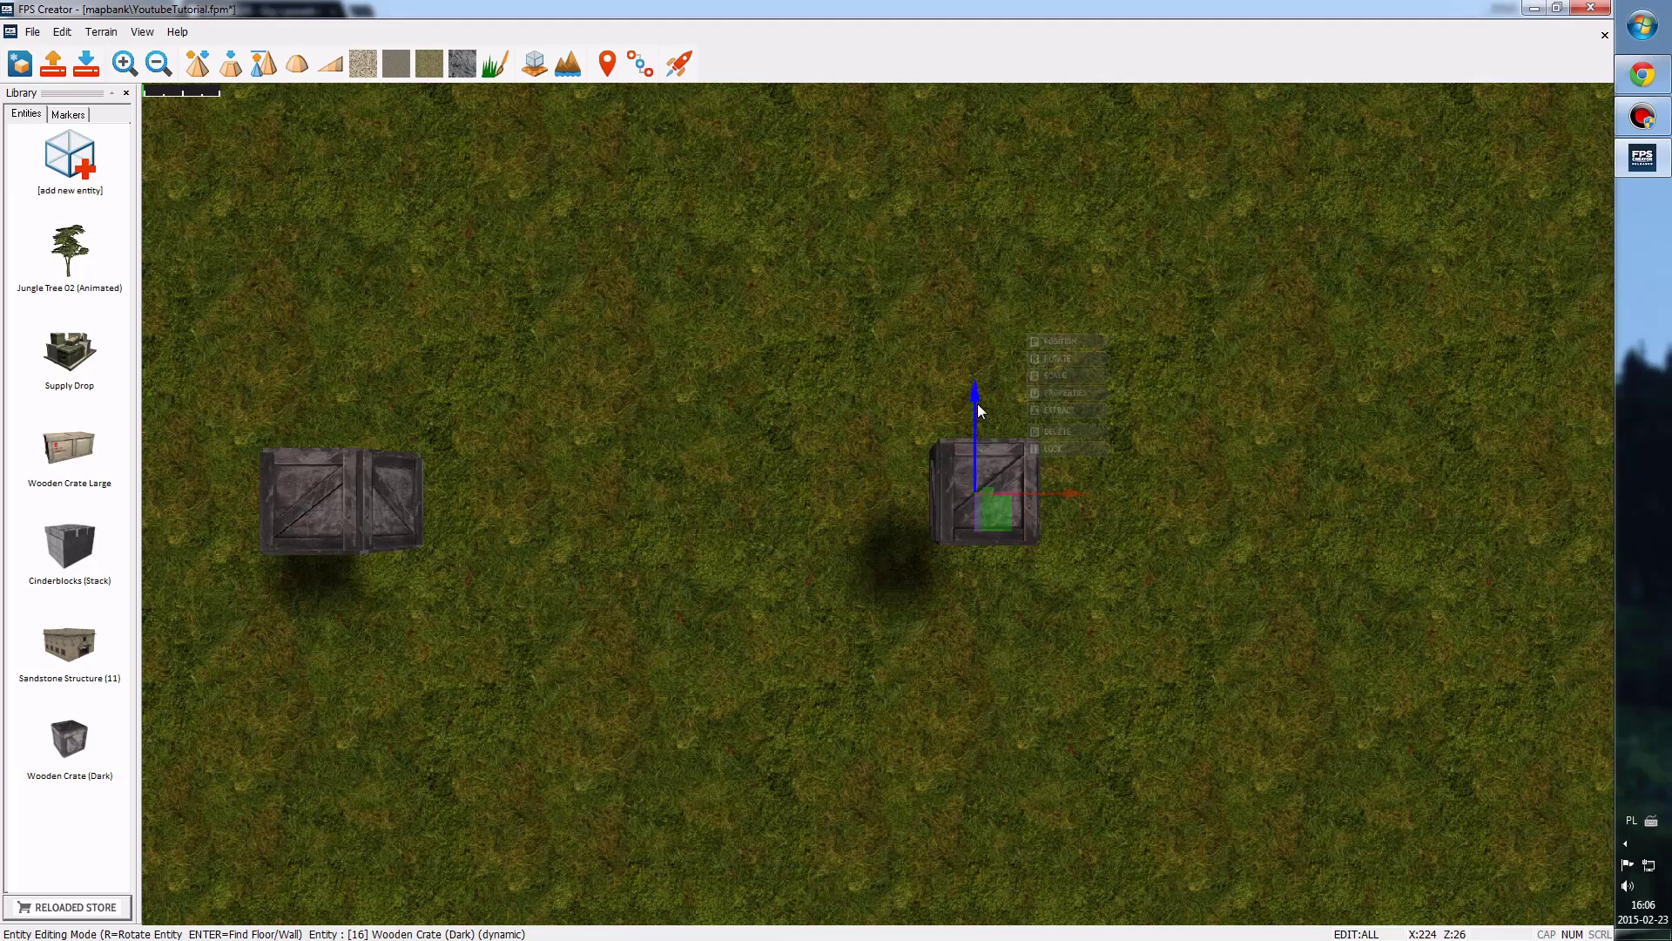
drag(977, 404, 982, 426)
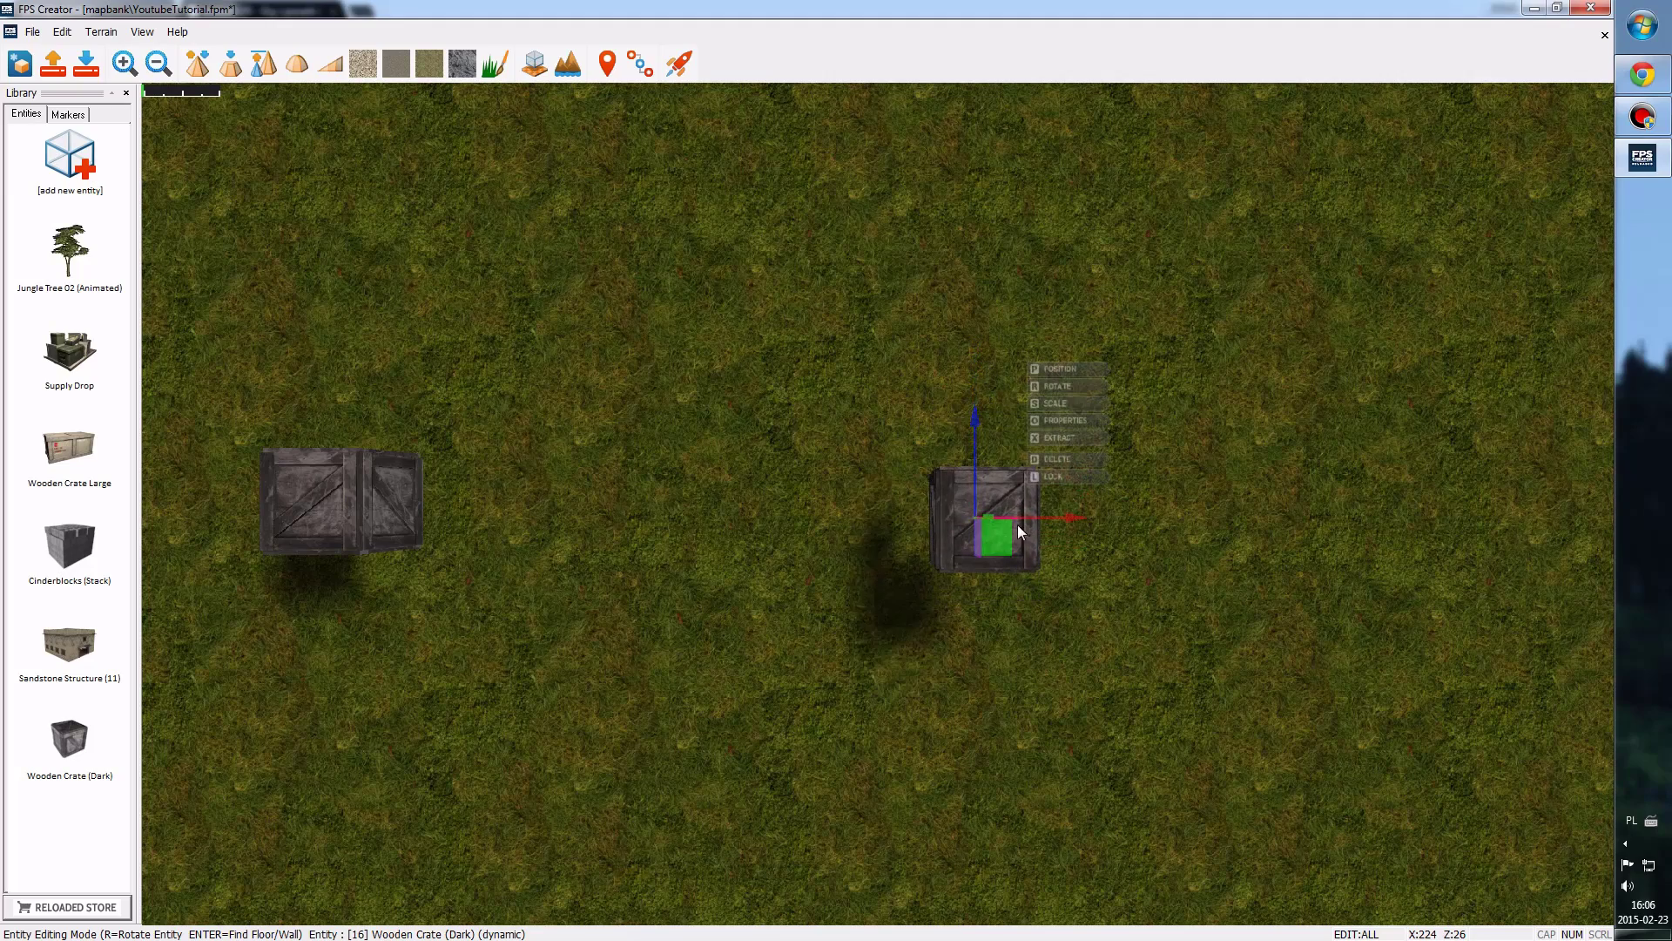
key(Right)
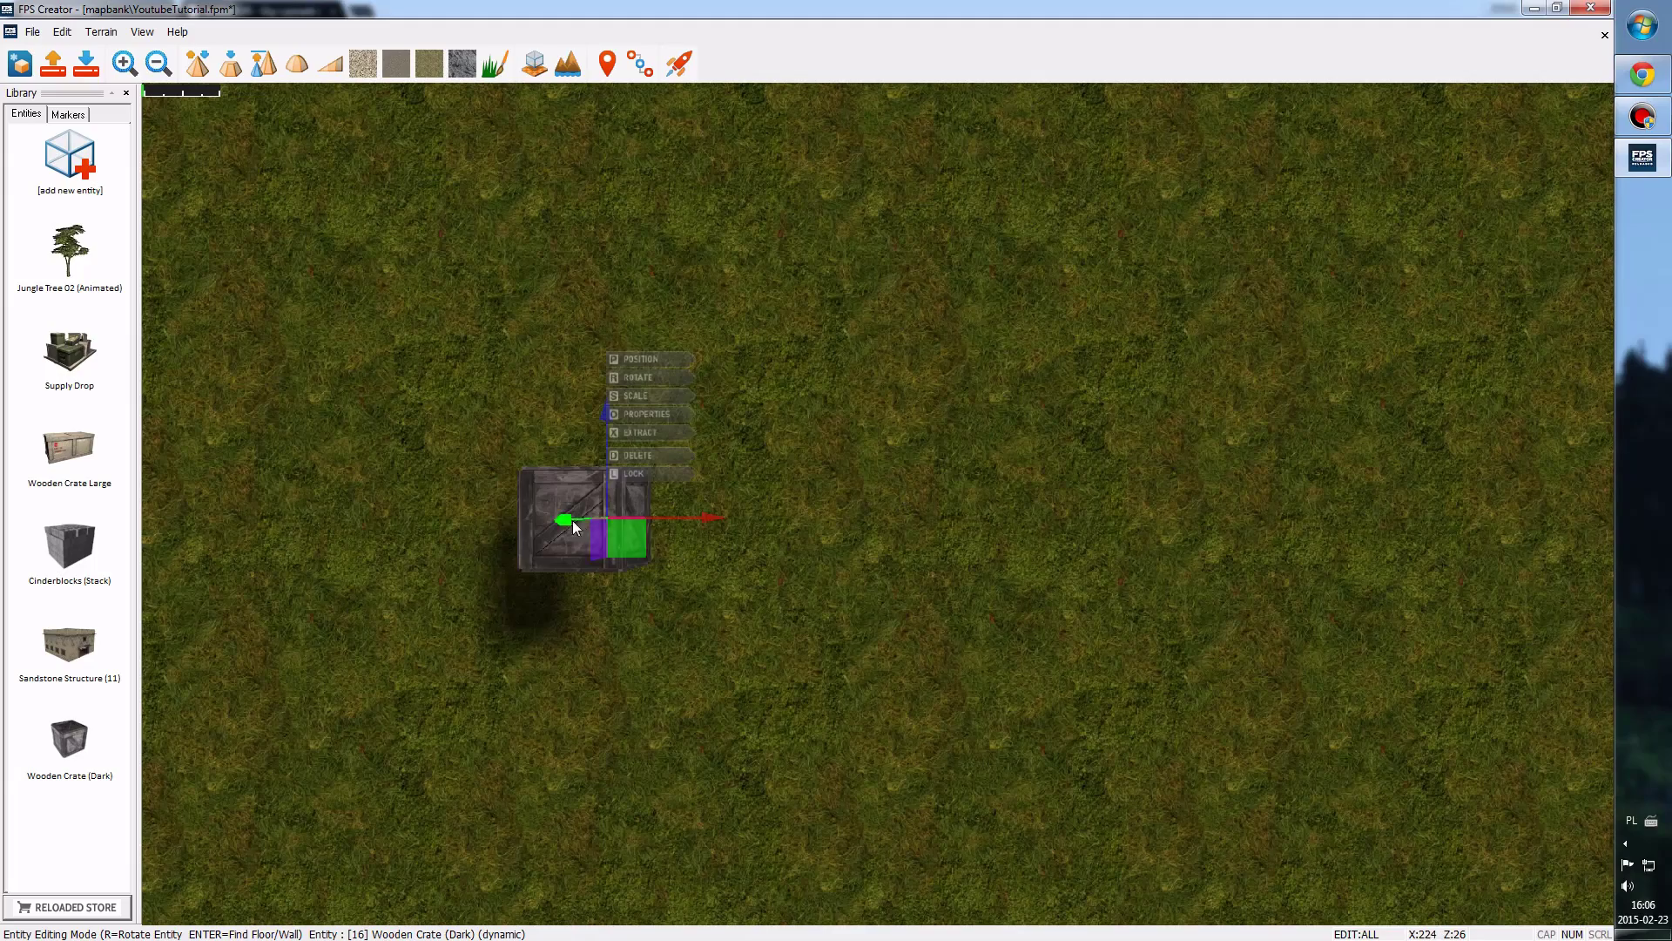
mouse_move(562, 520)
mouse_down()
mouse_move(523, 516)
mouse_move(555, 520)
mouse_up()
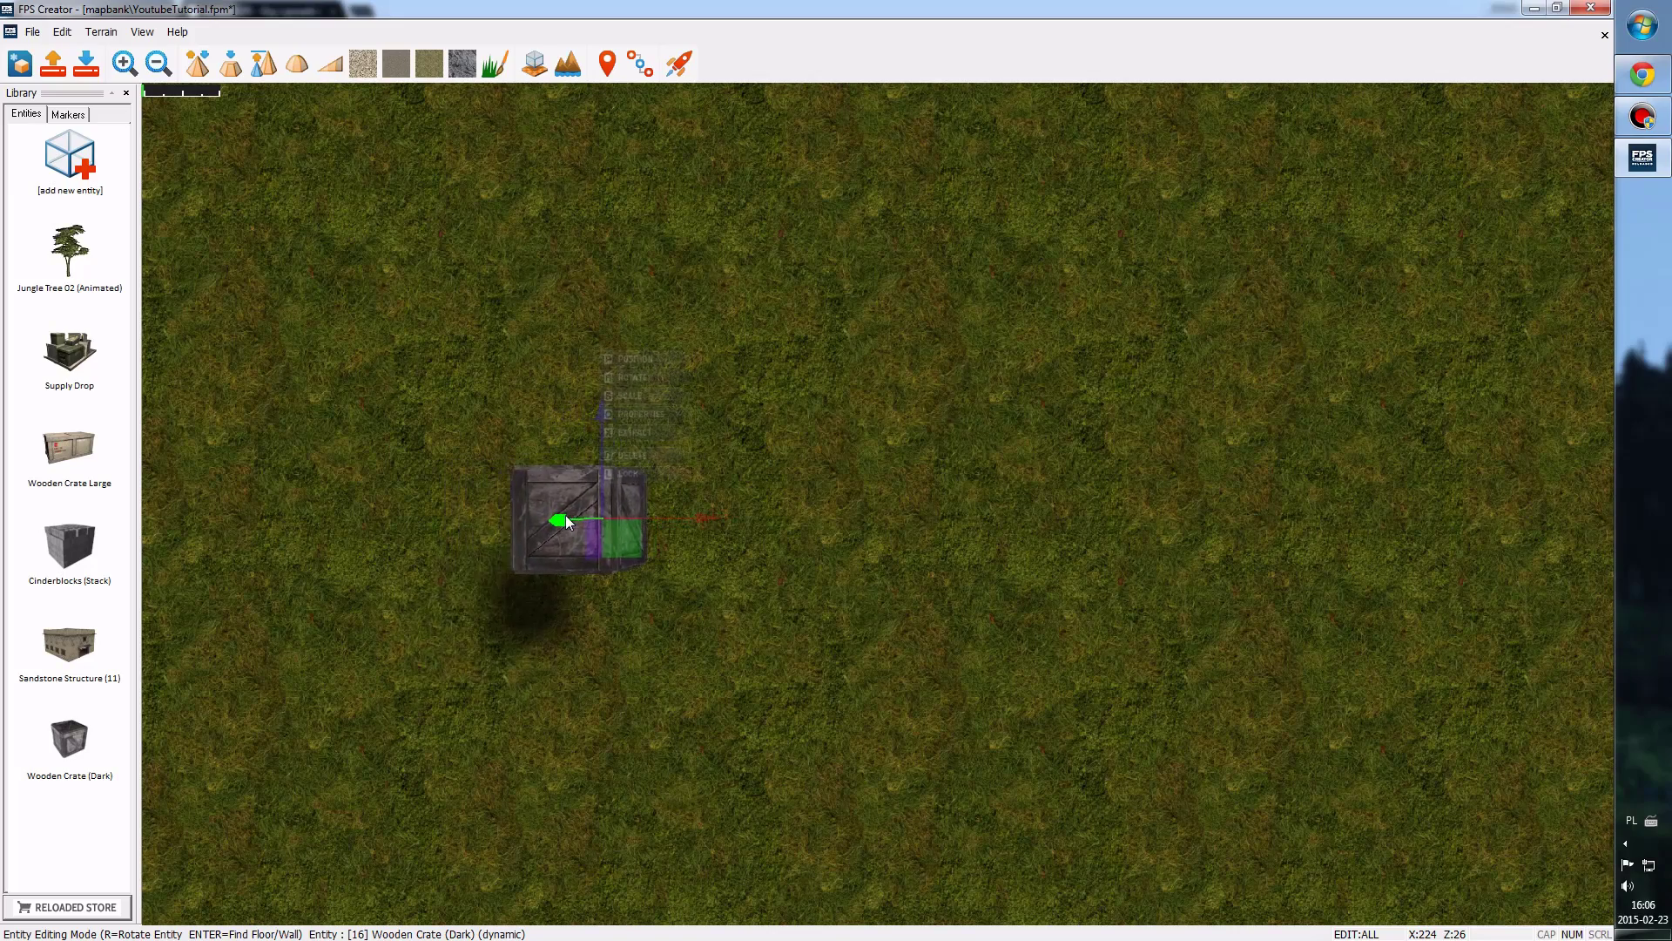
- Drag the crate to a new spot clear of the static crate and switch to ROTATE
key(Left)
key(Right)
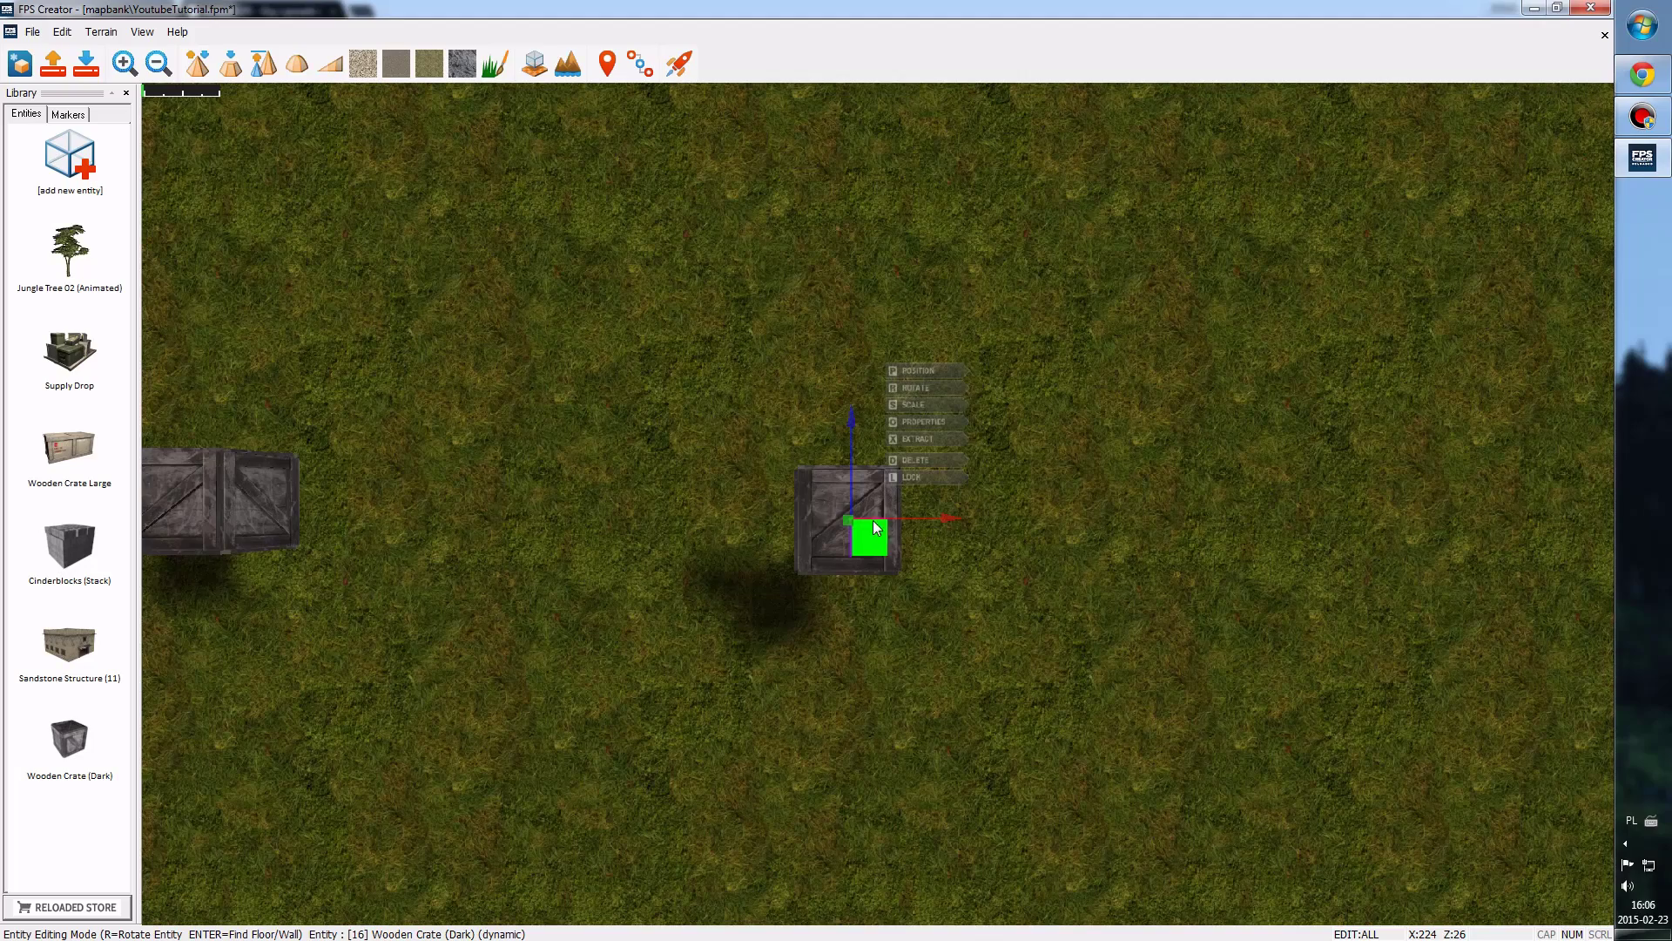
right_drag(1025, 547, 554, 520)
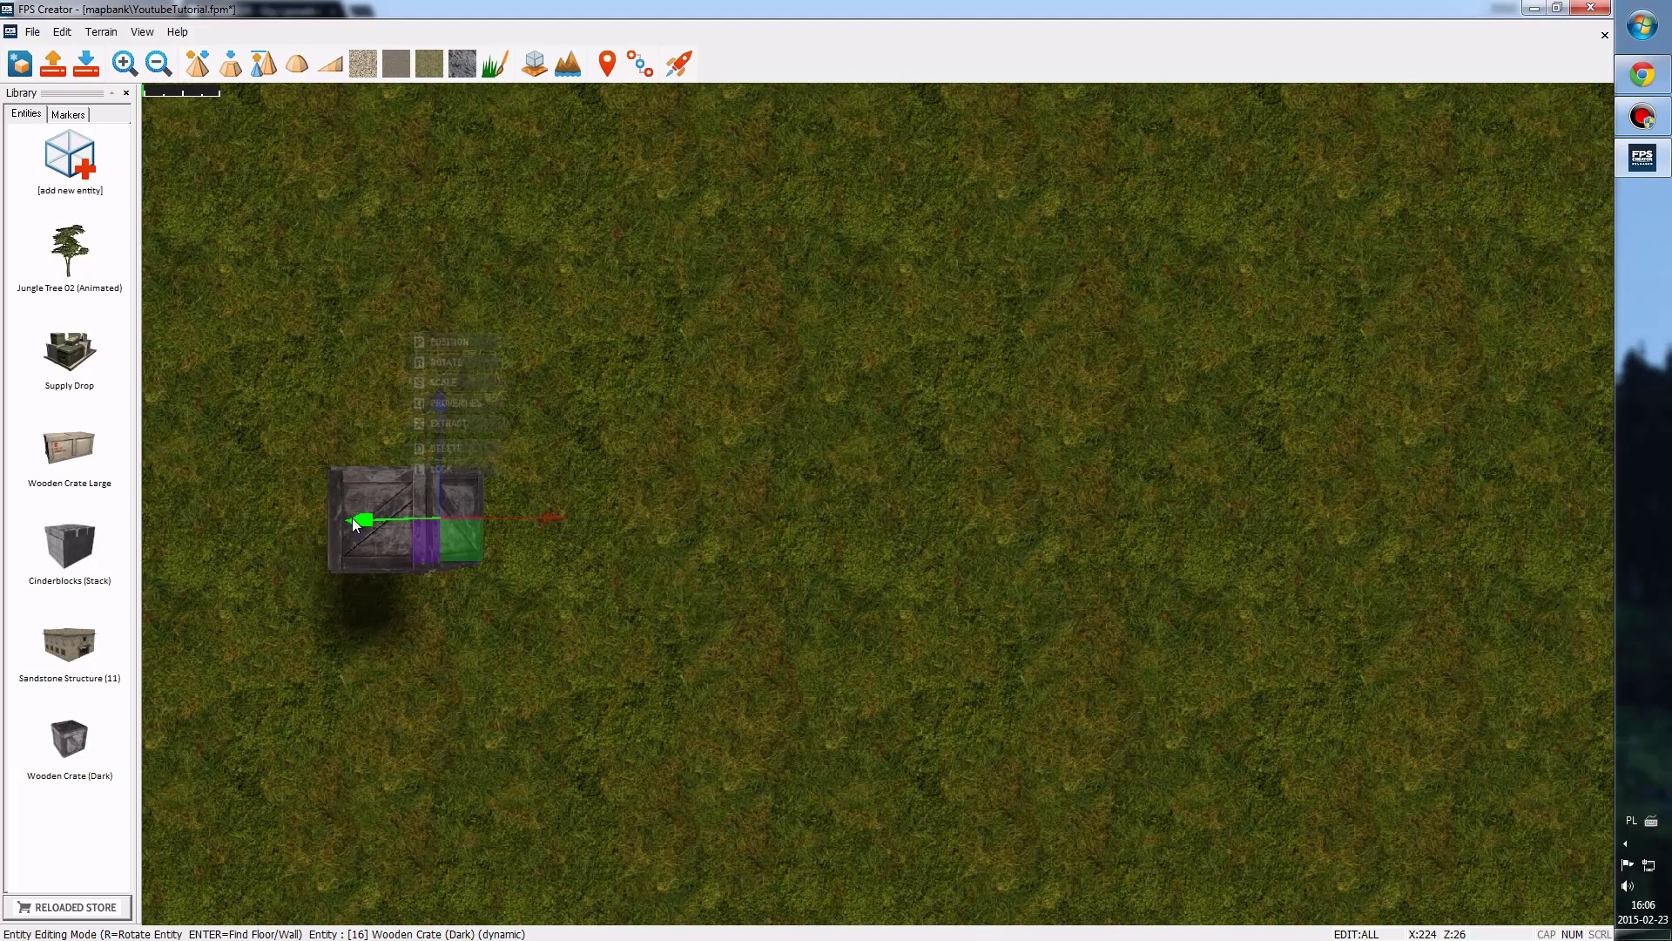
key(Left)
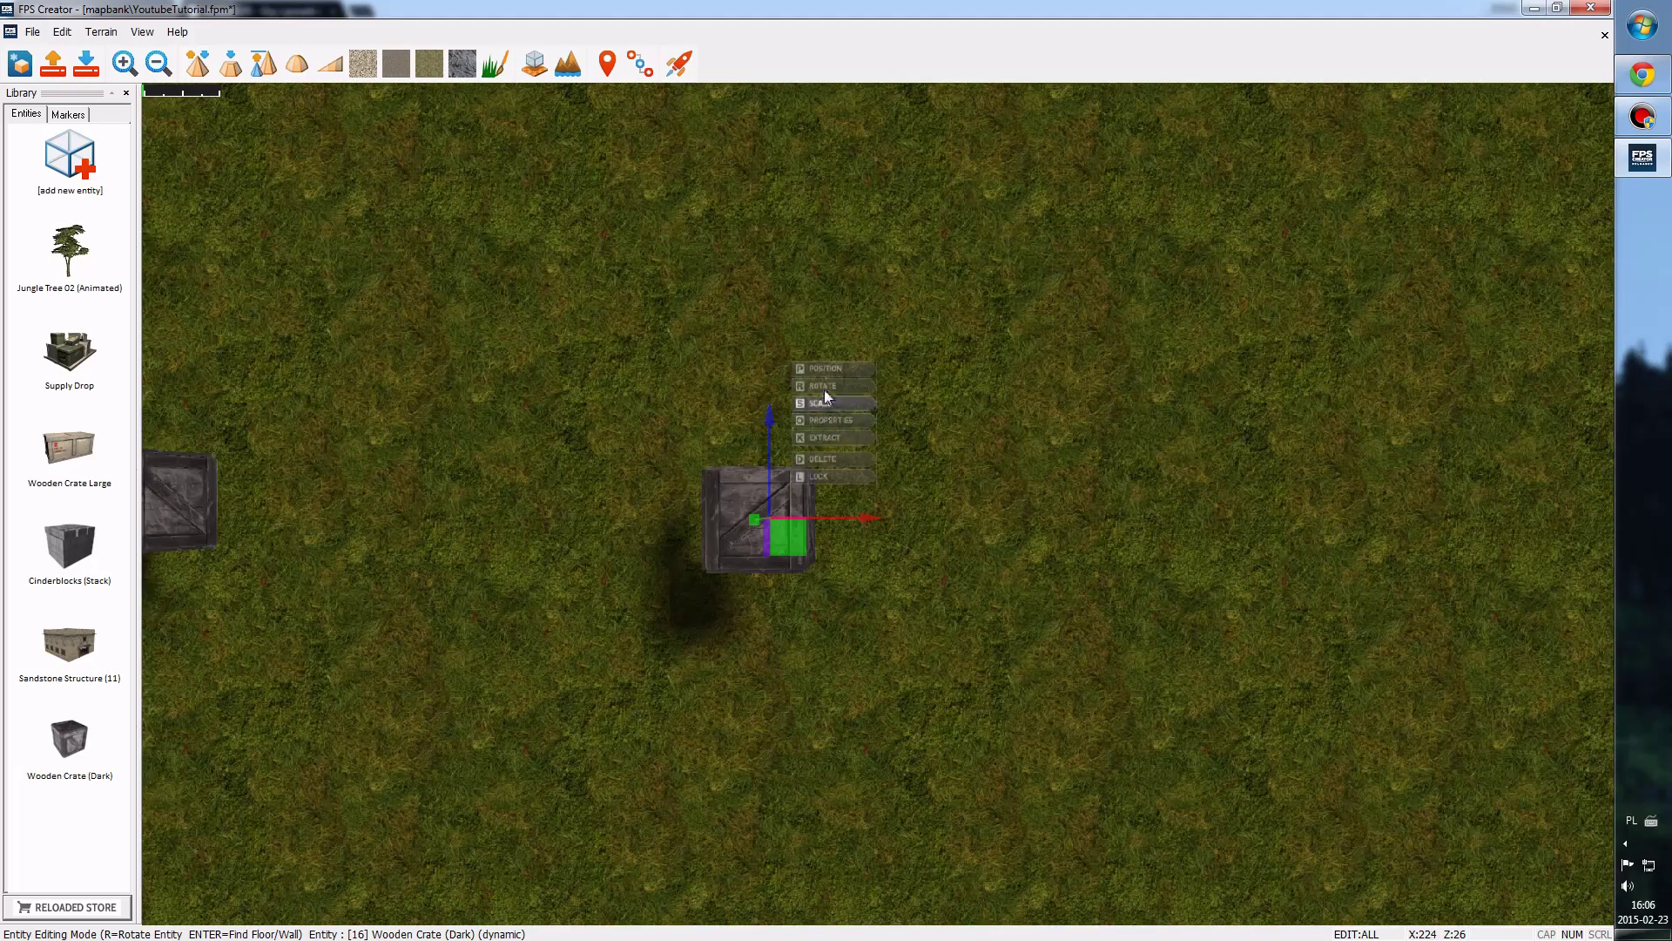
key(Right)
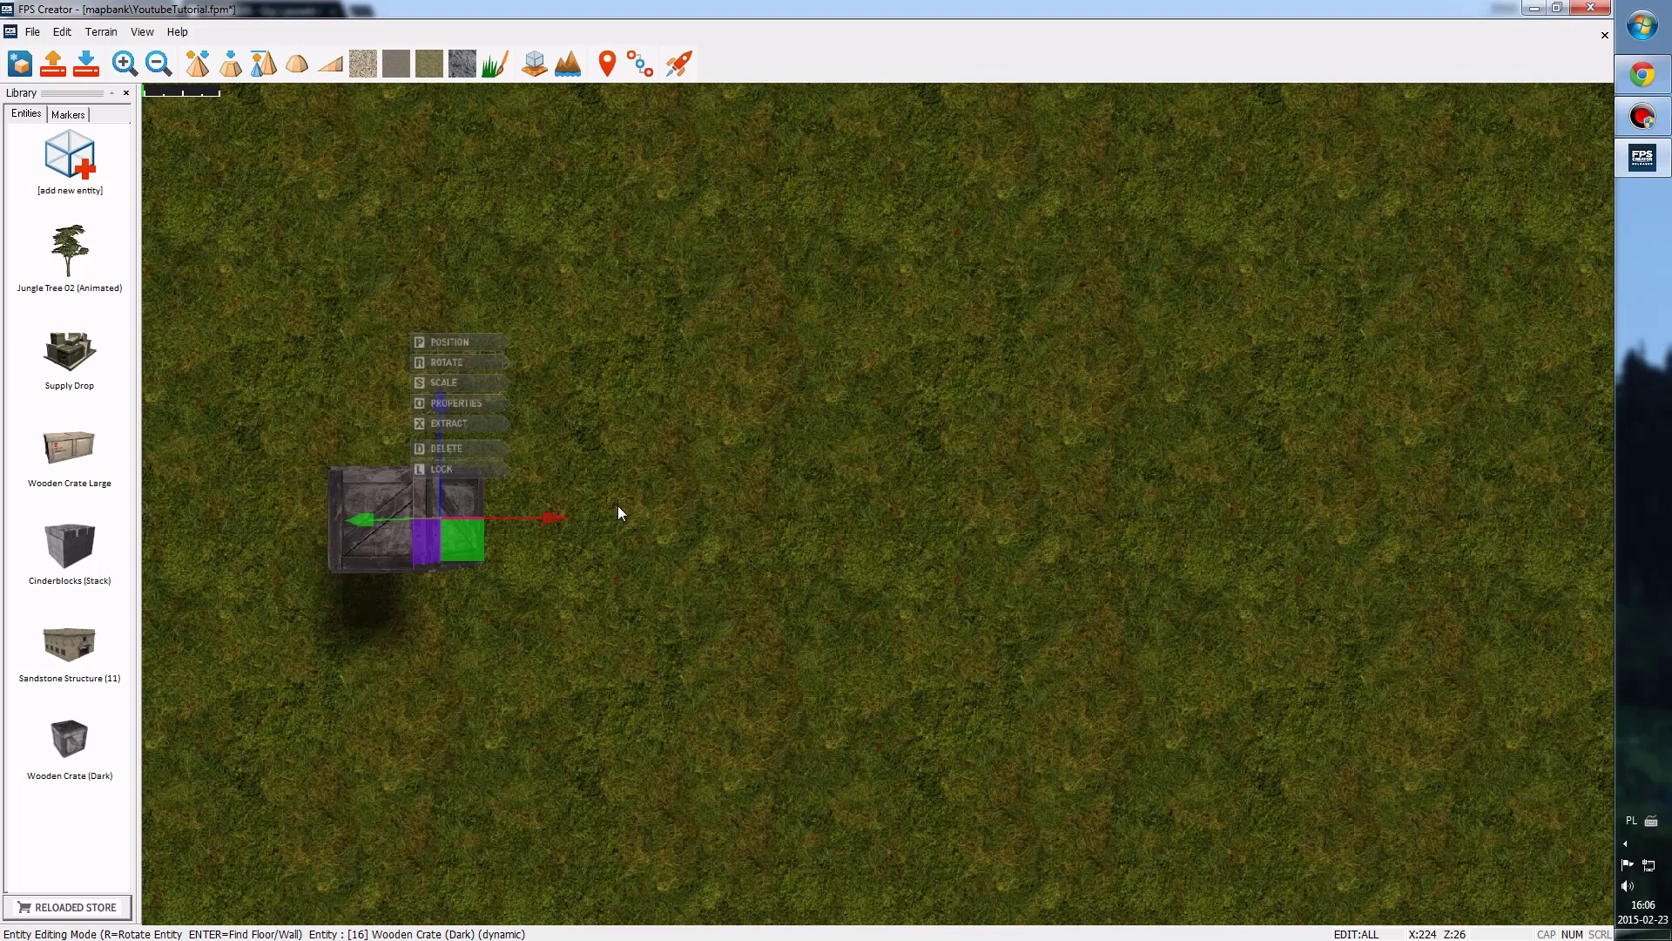
key(Left)
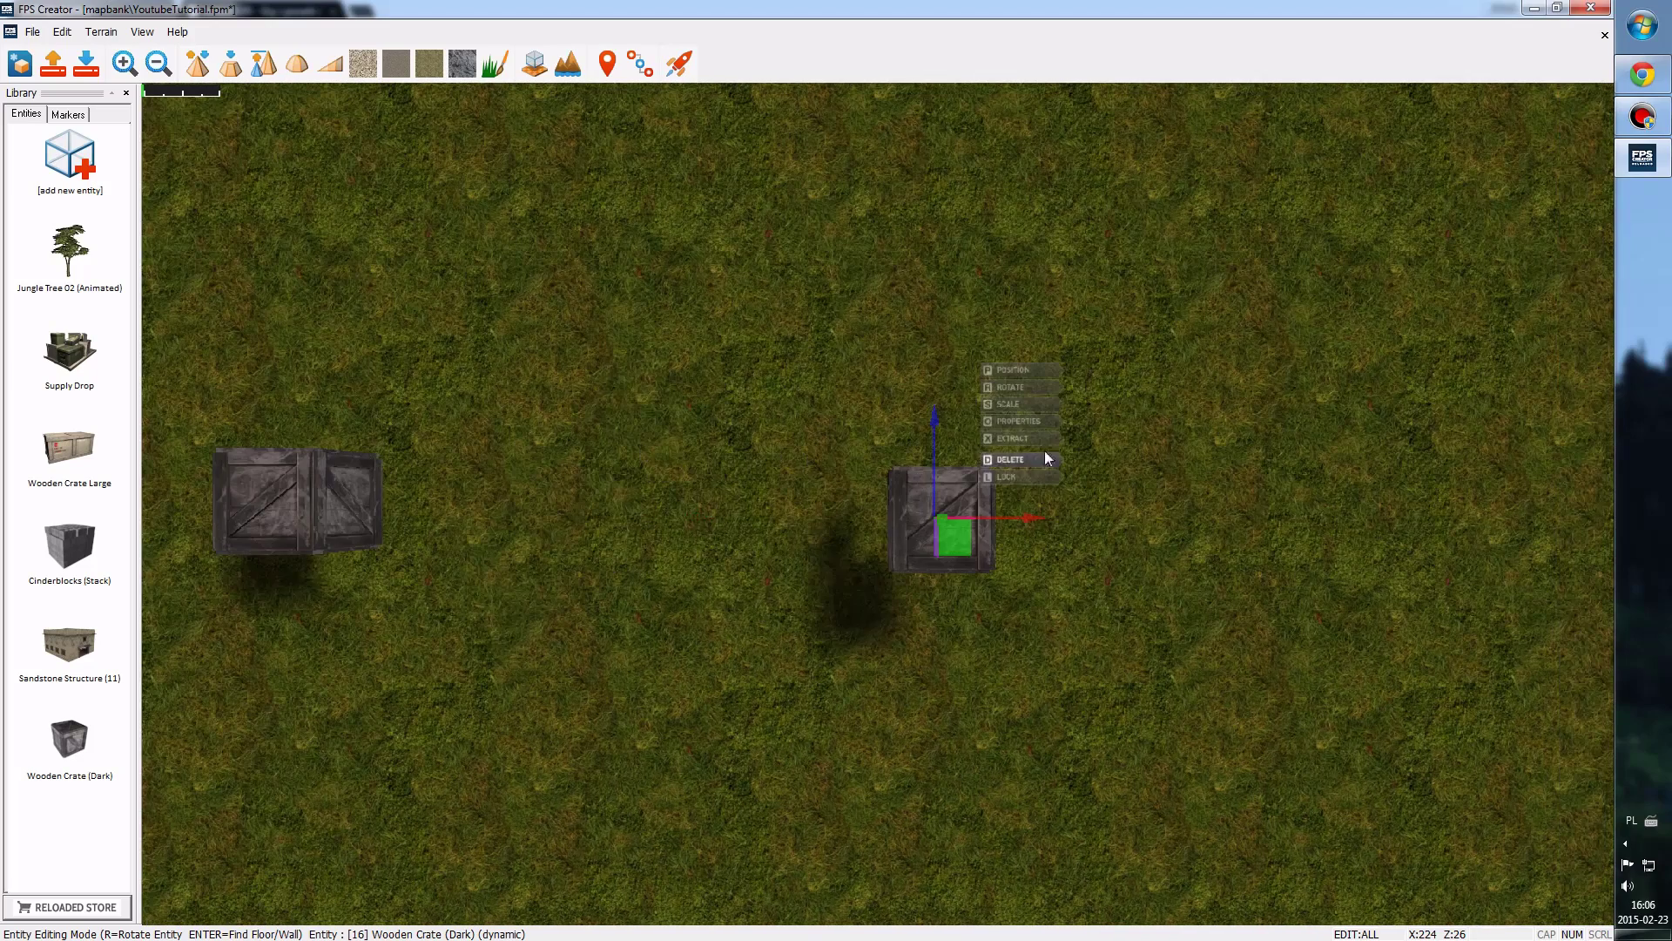
click(1005, 389)
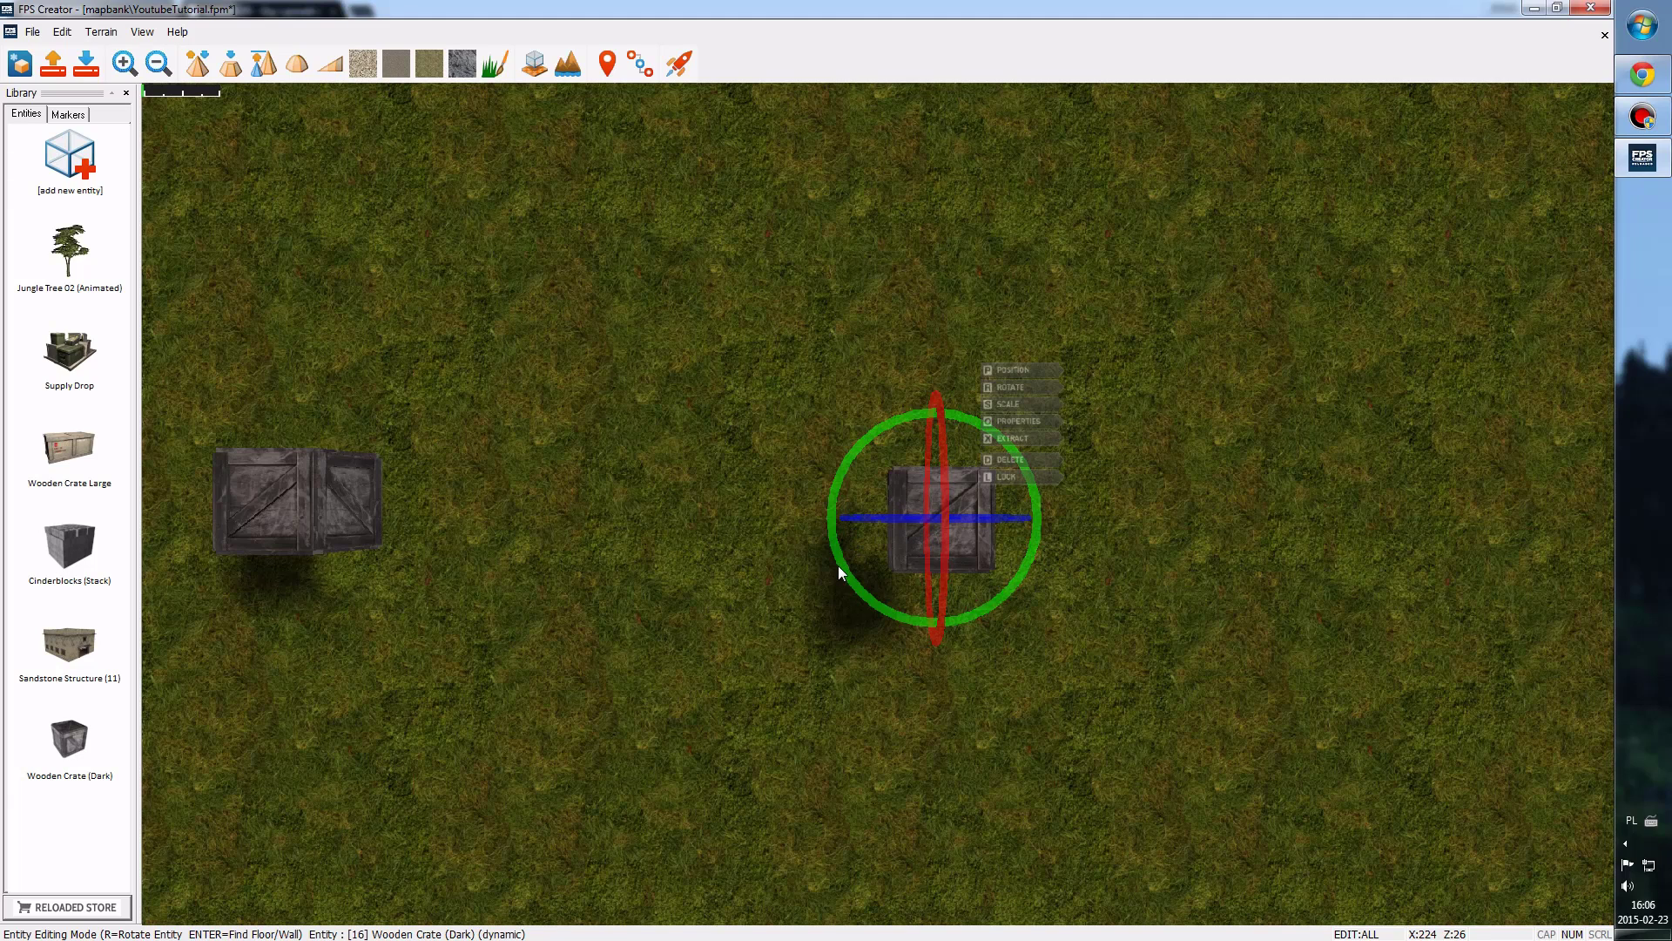
- Turn the crate about 35° around its vertical axis, then switch to SCALE mode
mouse_move(843, 571)
mouse_down()
mouse_move(808, 514)
mouse_move(837, 572)
mouse_up()
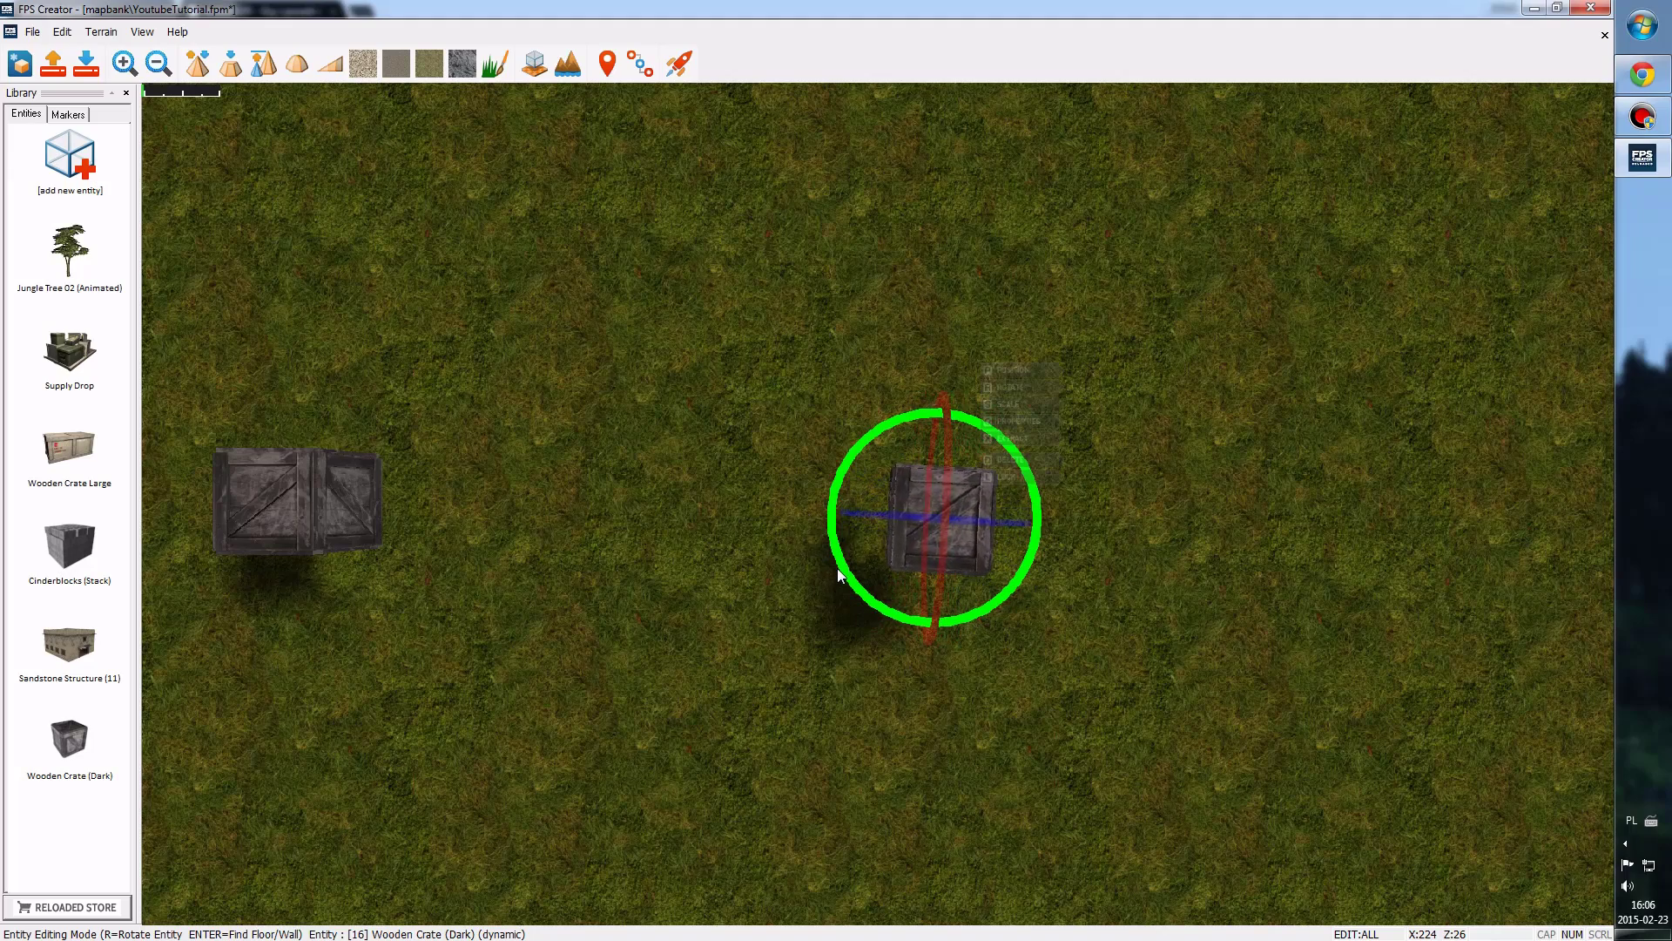
click(1011, 404)
key(Right)
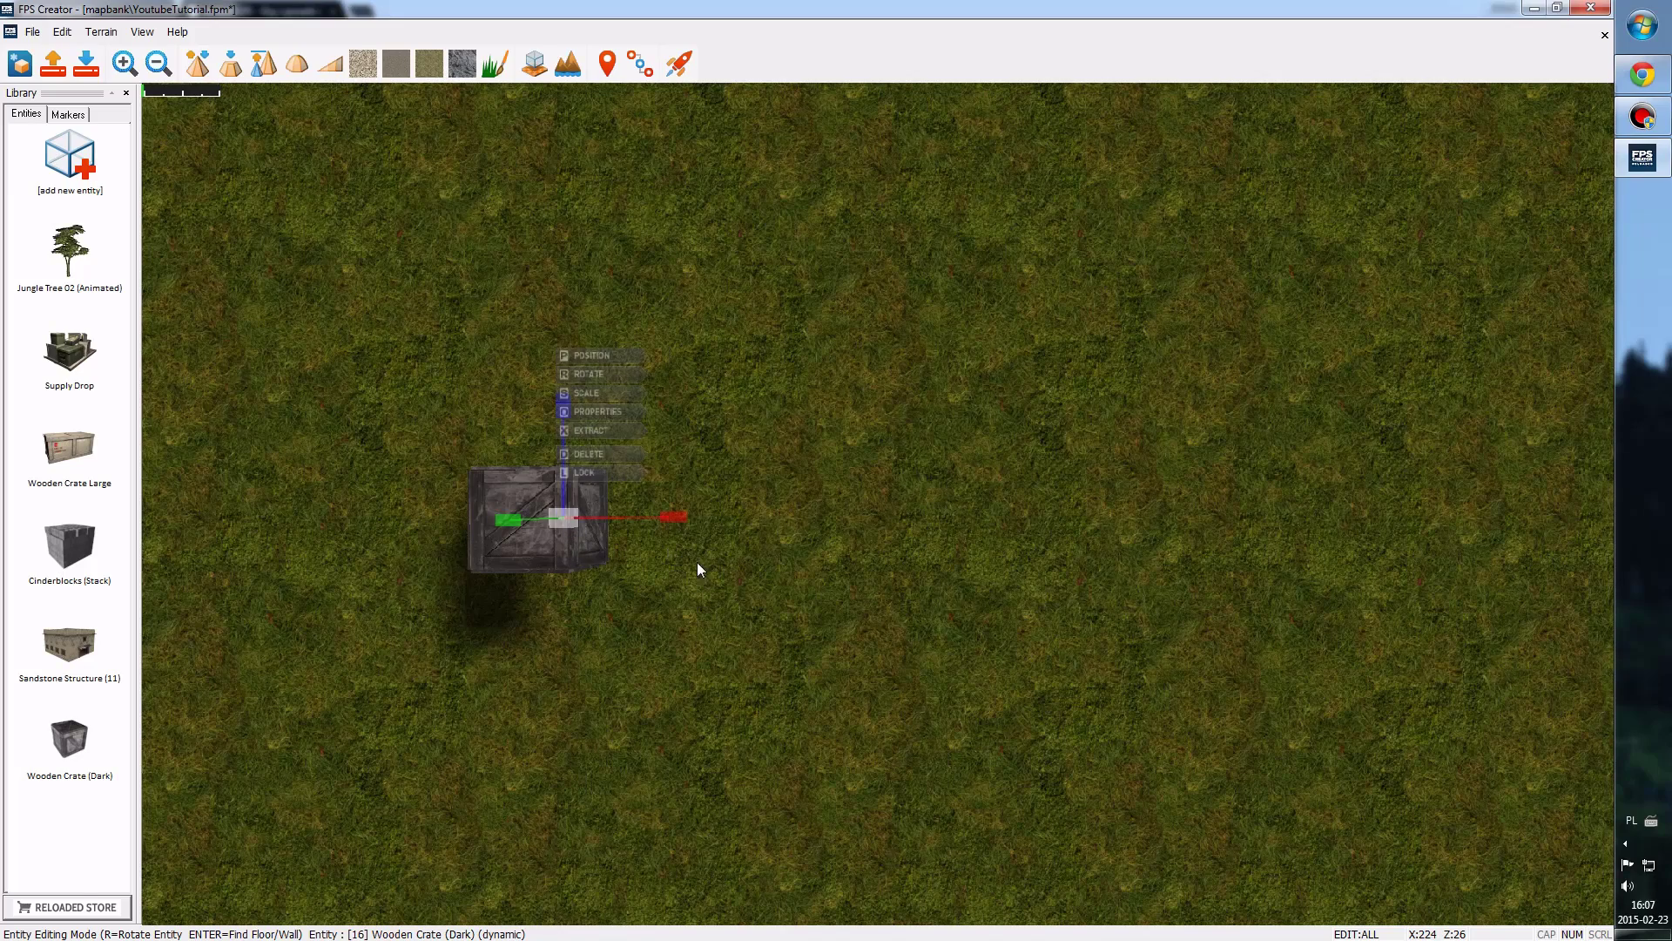
key(Left)
key(Left)
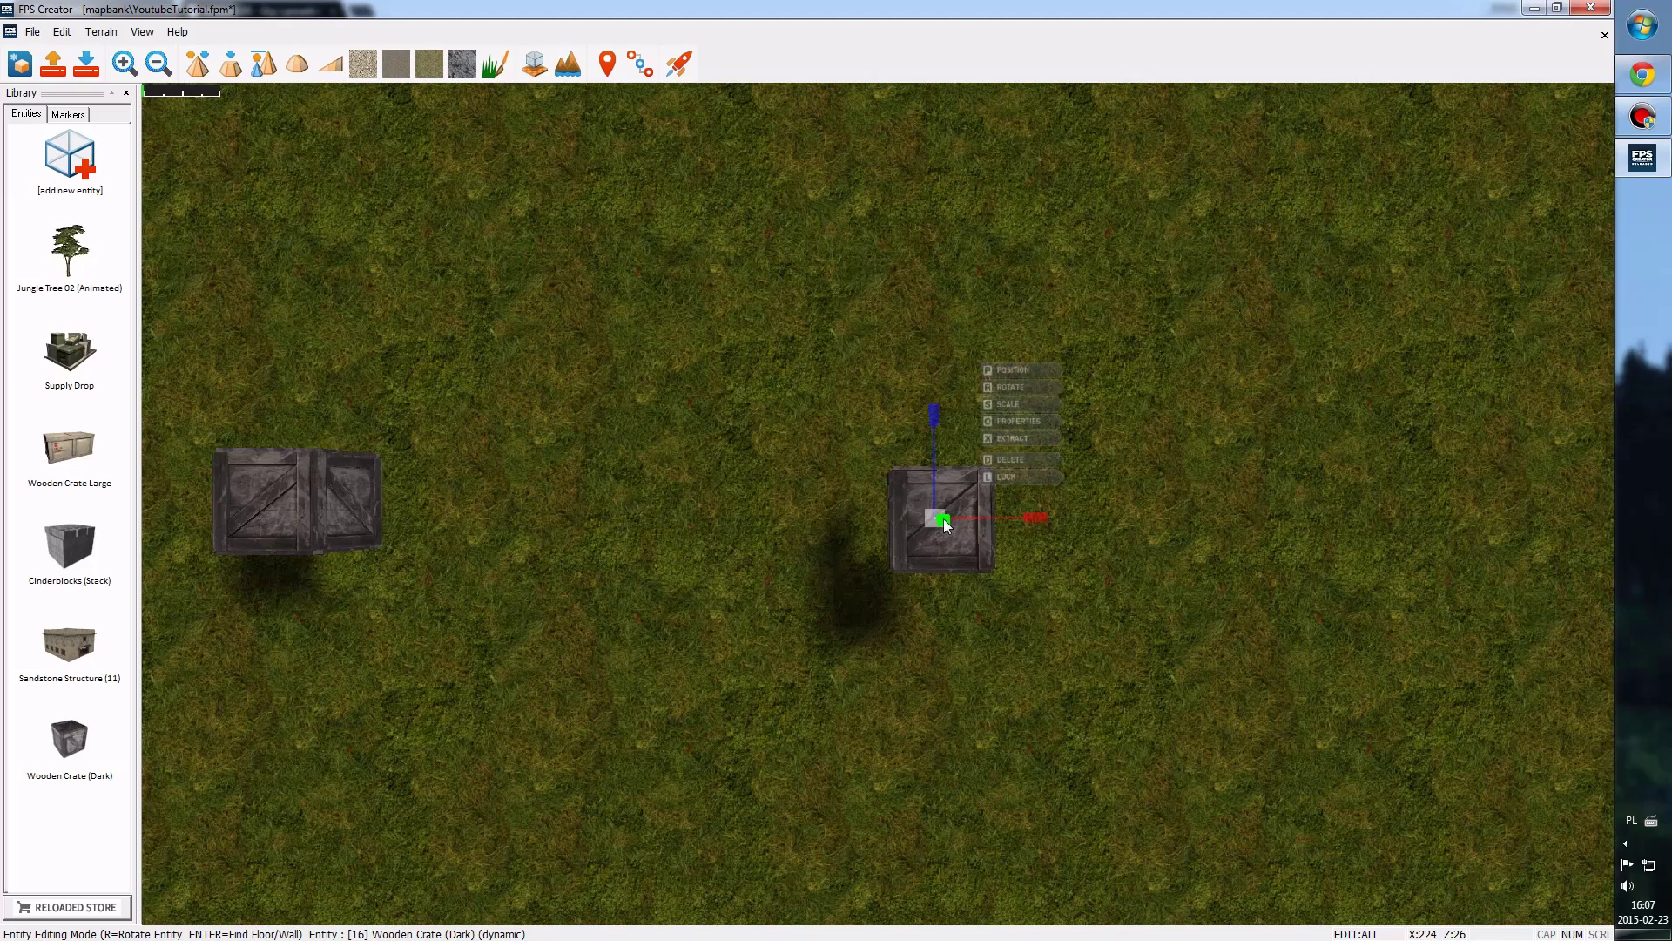
key(Right)
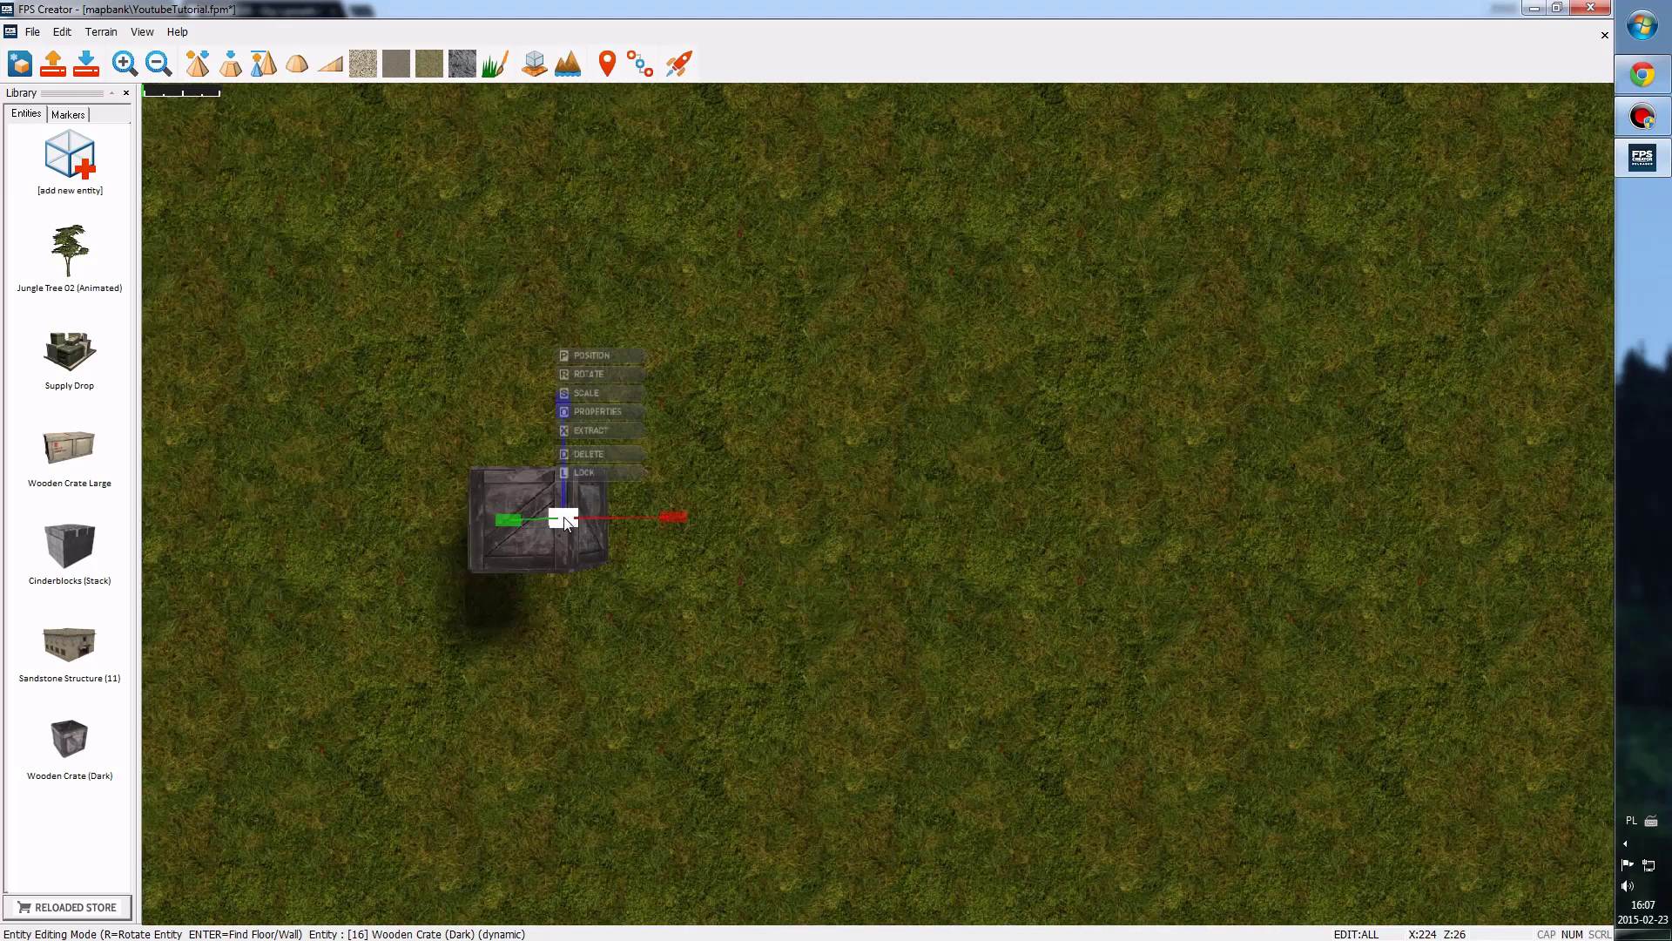
- Enlarge the crate slightly with the center scale handle and pan to view the other crate
mouse_move(566, 521)
mouse_down()
mouse_move(551, 266)
mouse_move(566, 388)
mouse_up()
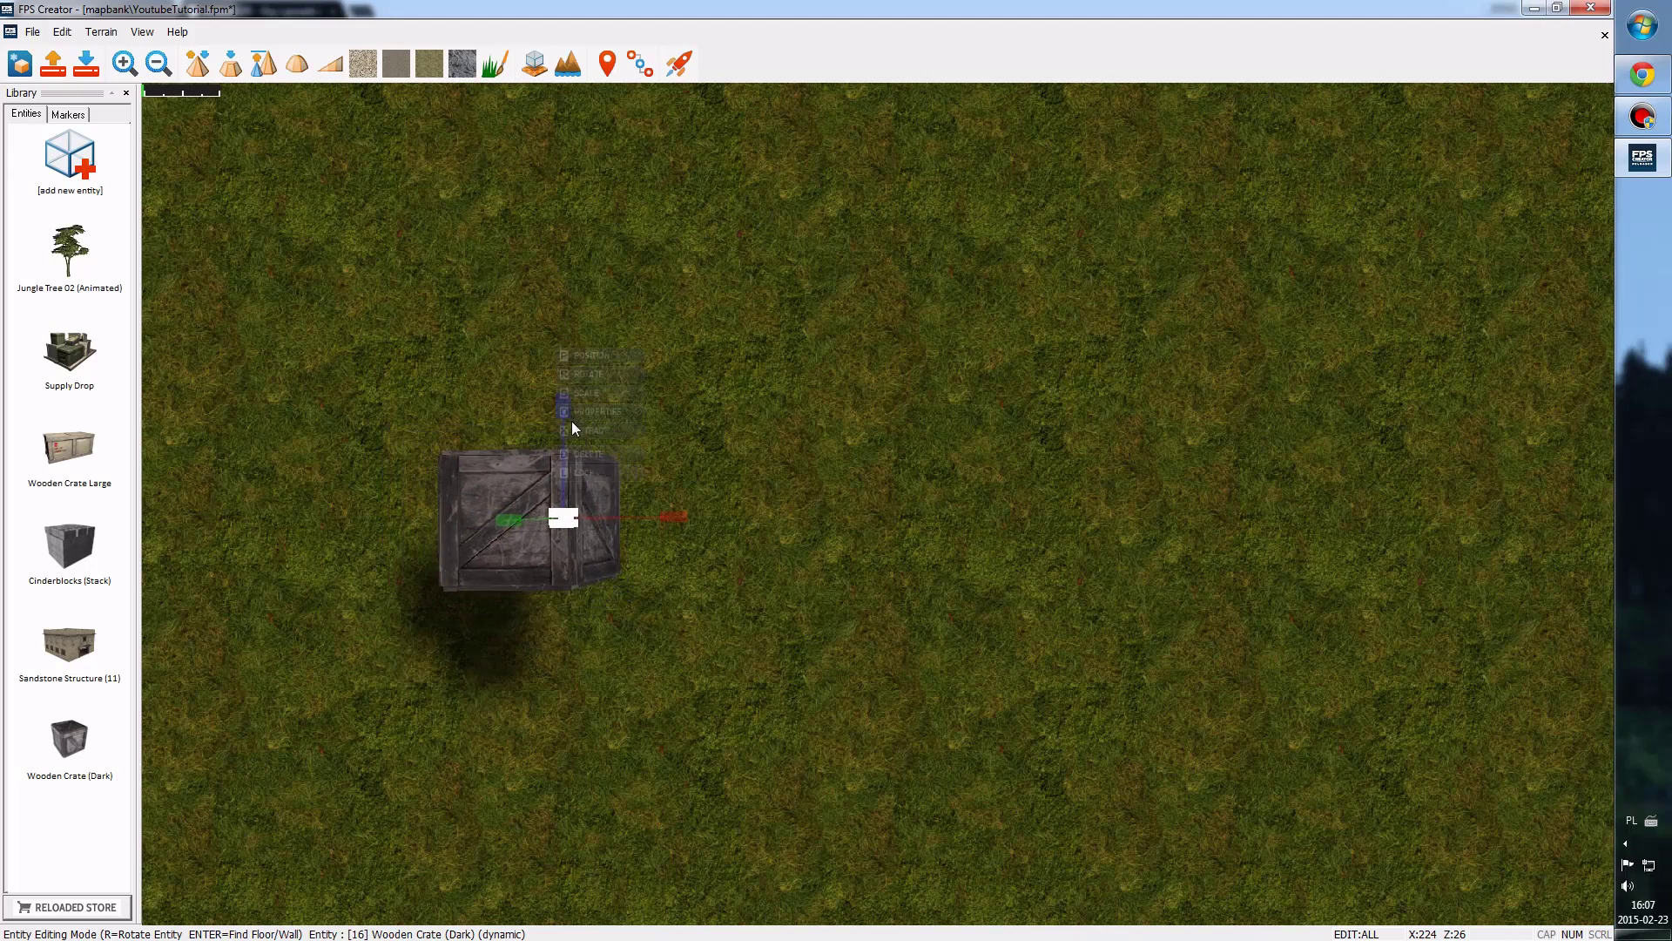
key(Left)
key(Left)
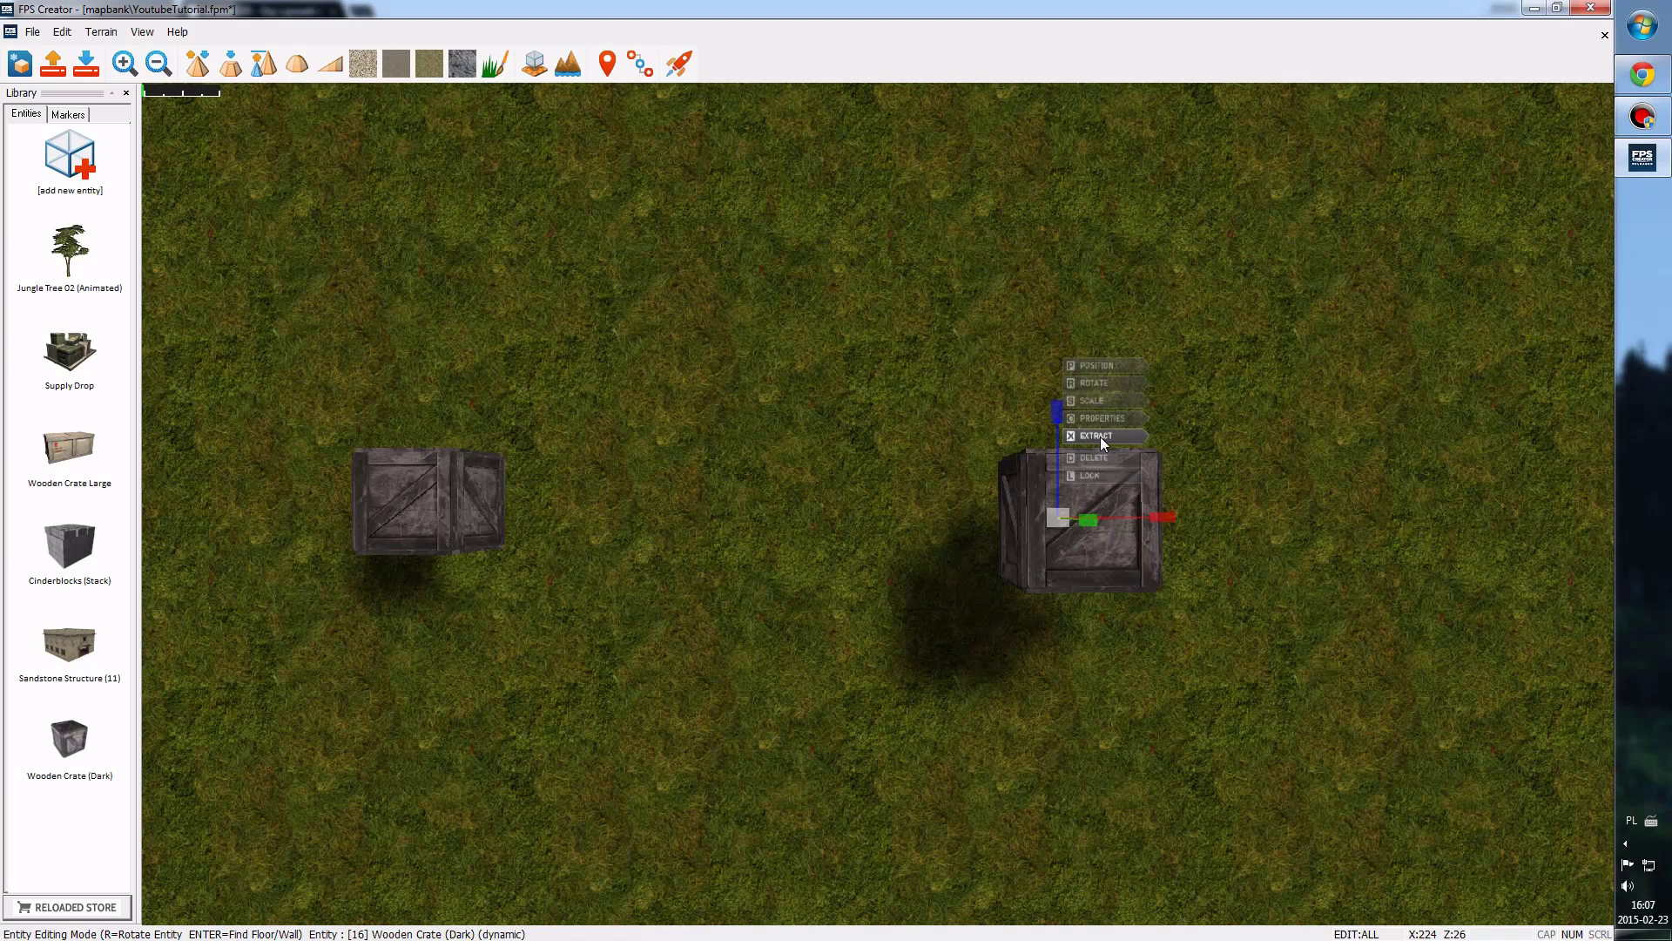
- EXTRACT the crate, drop dark crate copies beside the others, then select the rightmost crate
click(1099, 436)
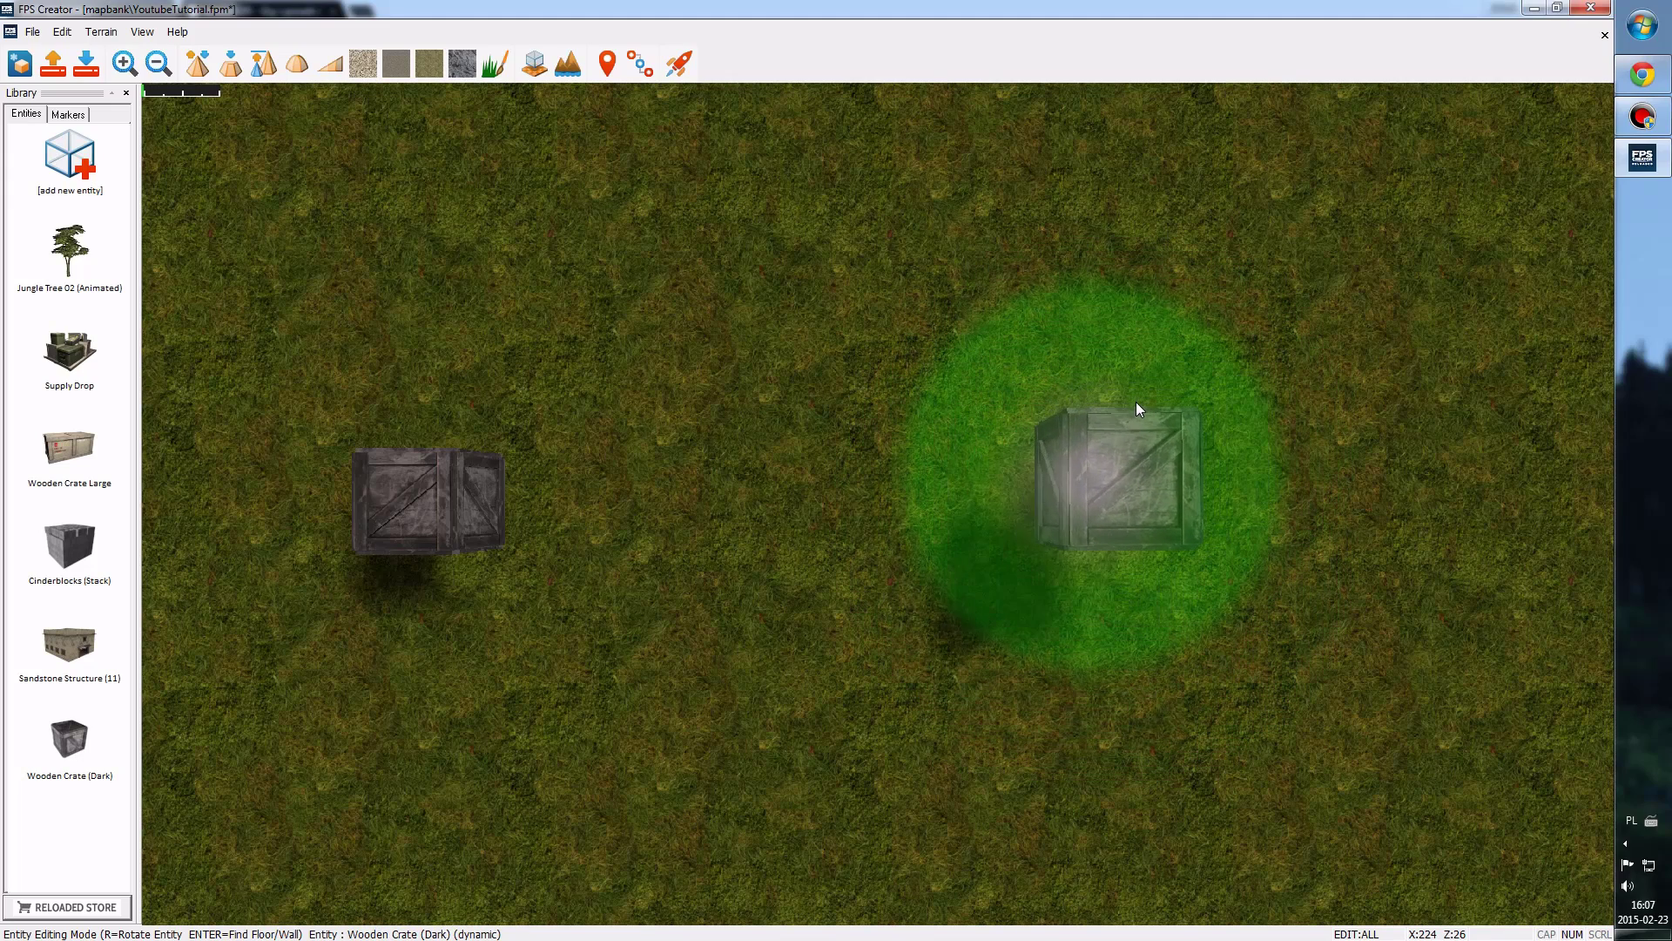
key(Right)
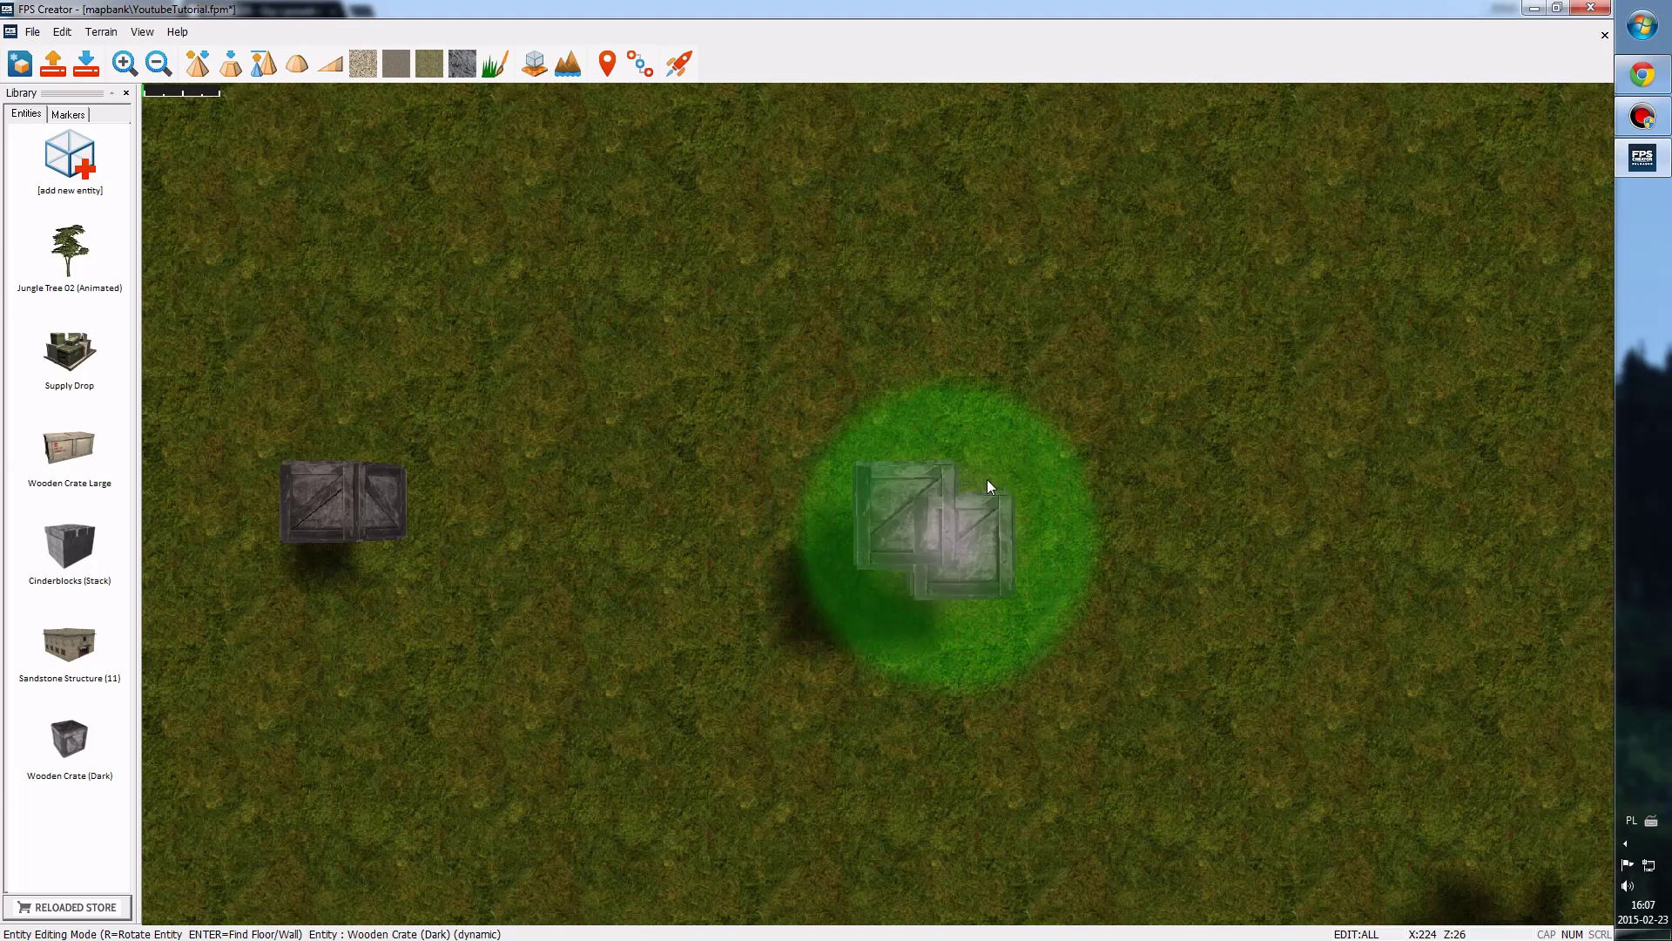
click(934, 451)
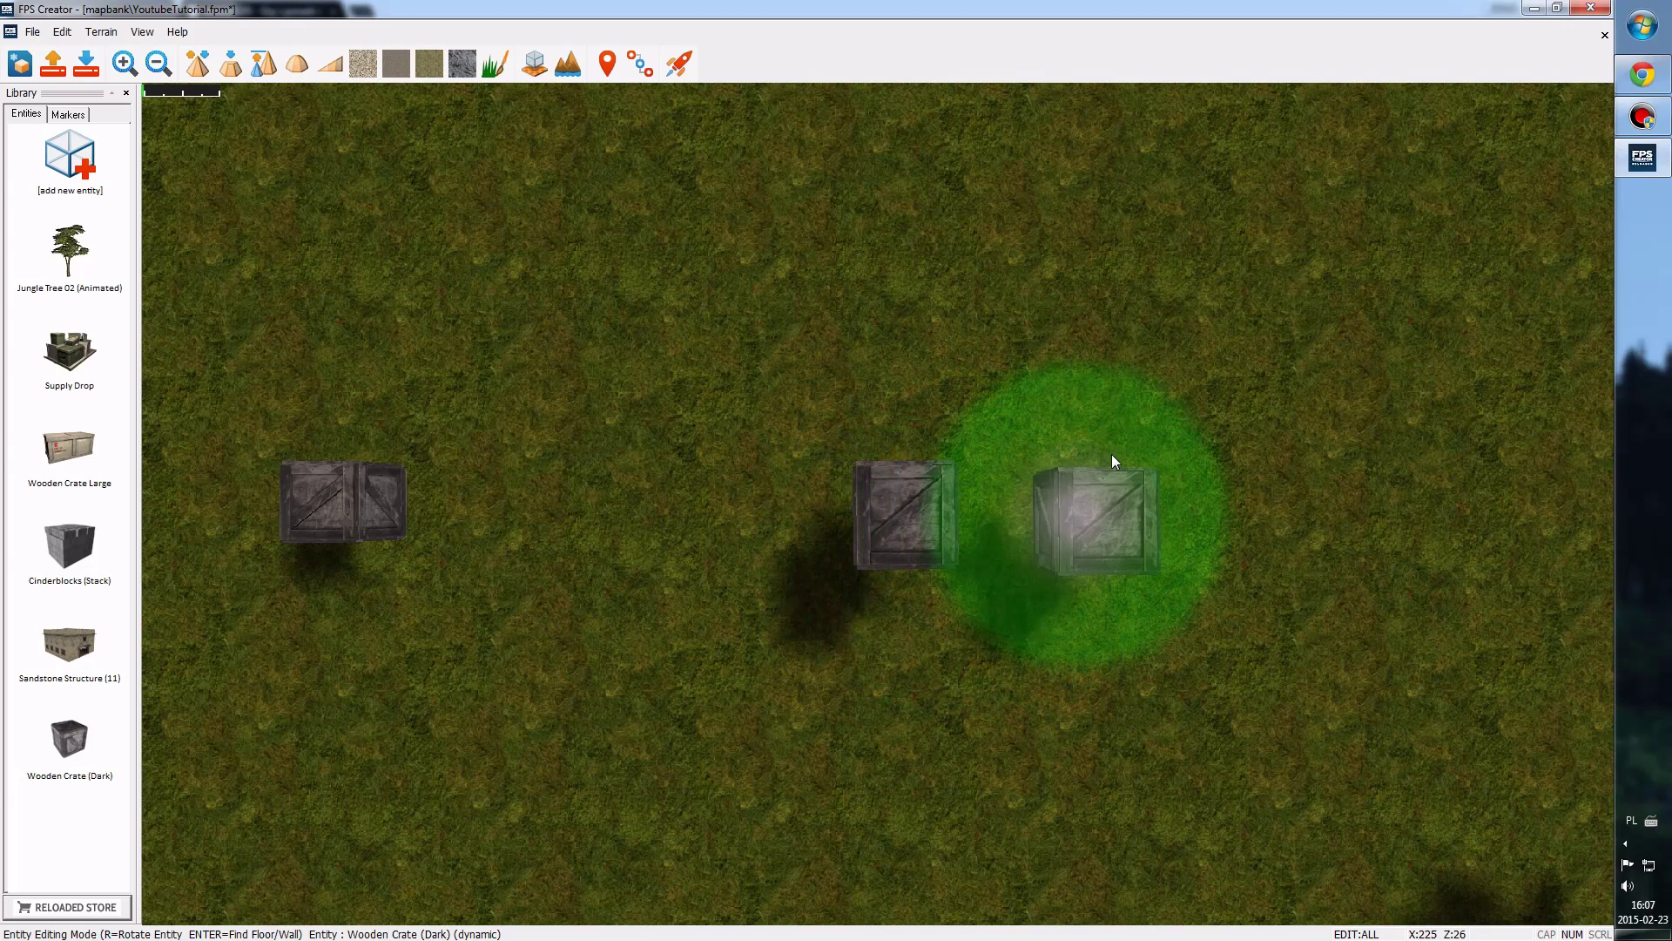
click(1129, 457)
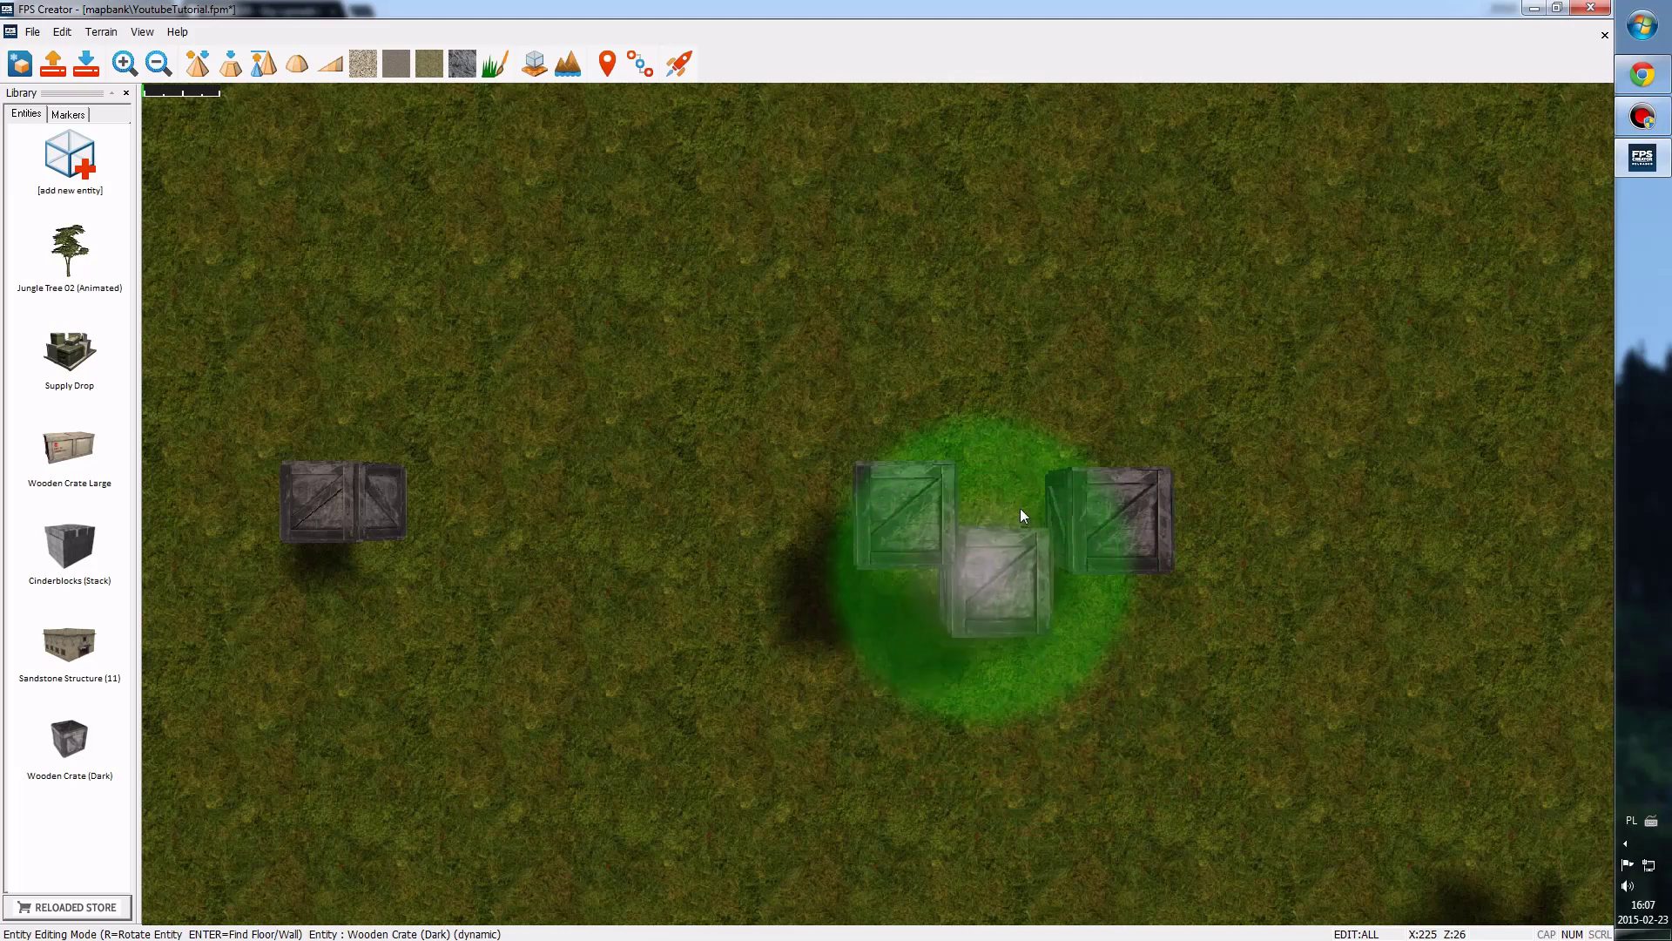
right_click(1012, 634)
key(Right)
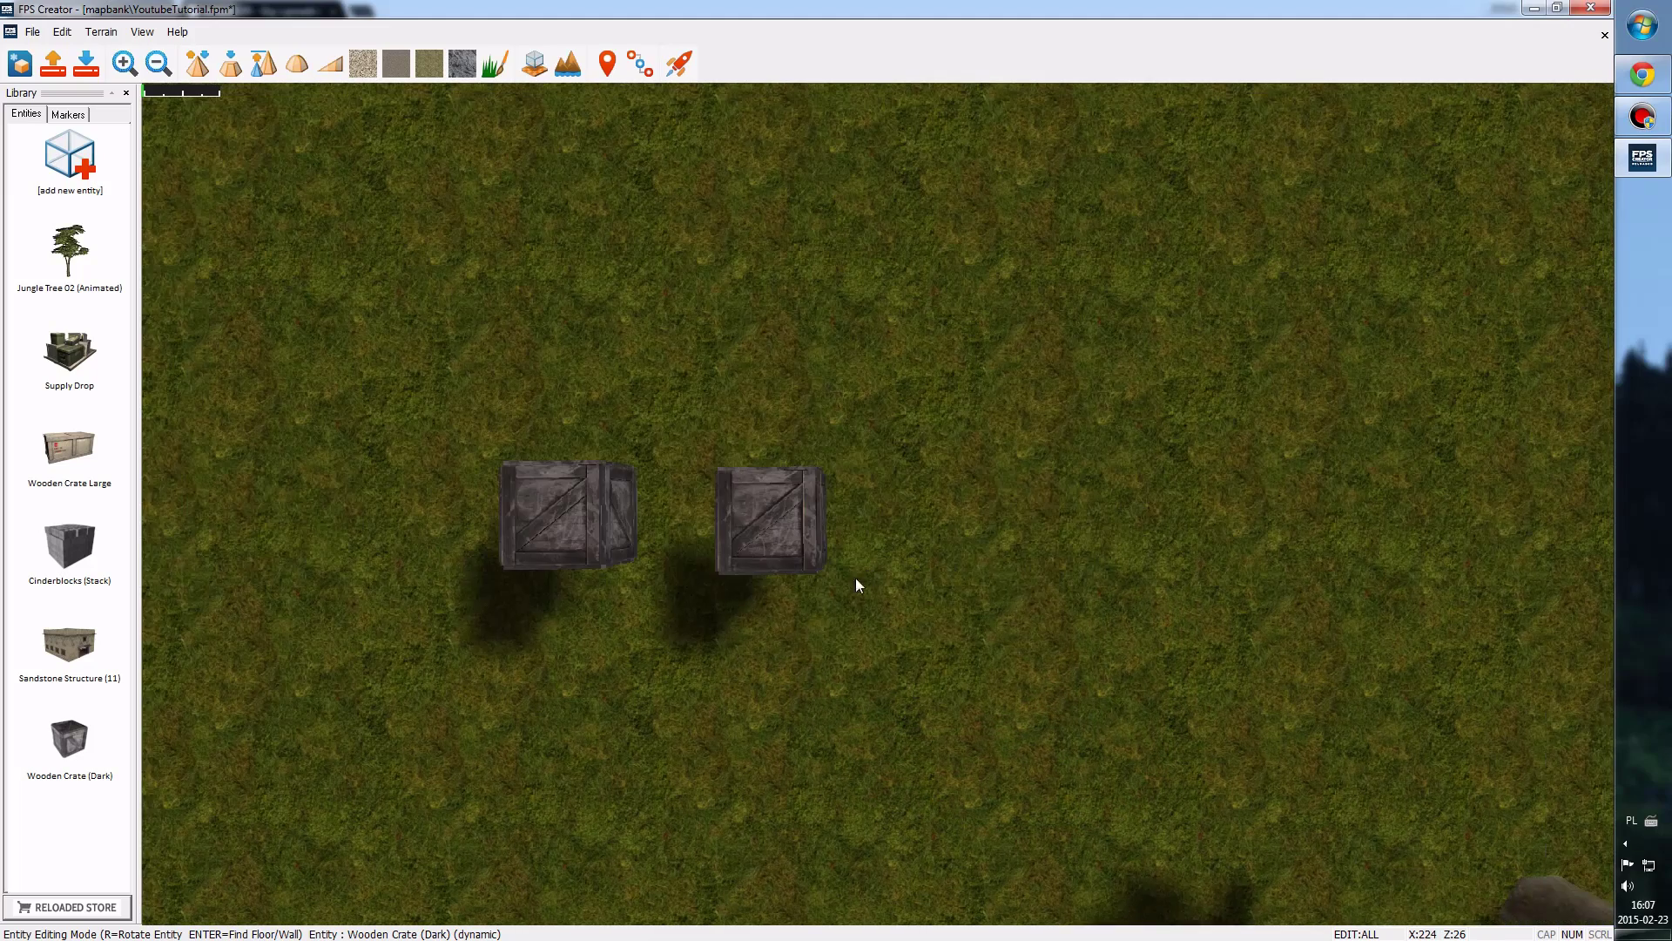
key(Left)
click(1009, 542)
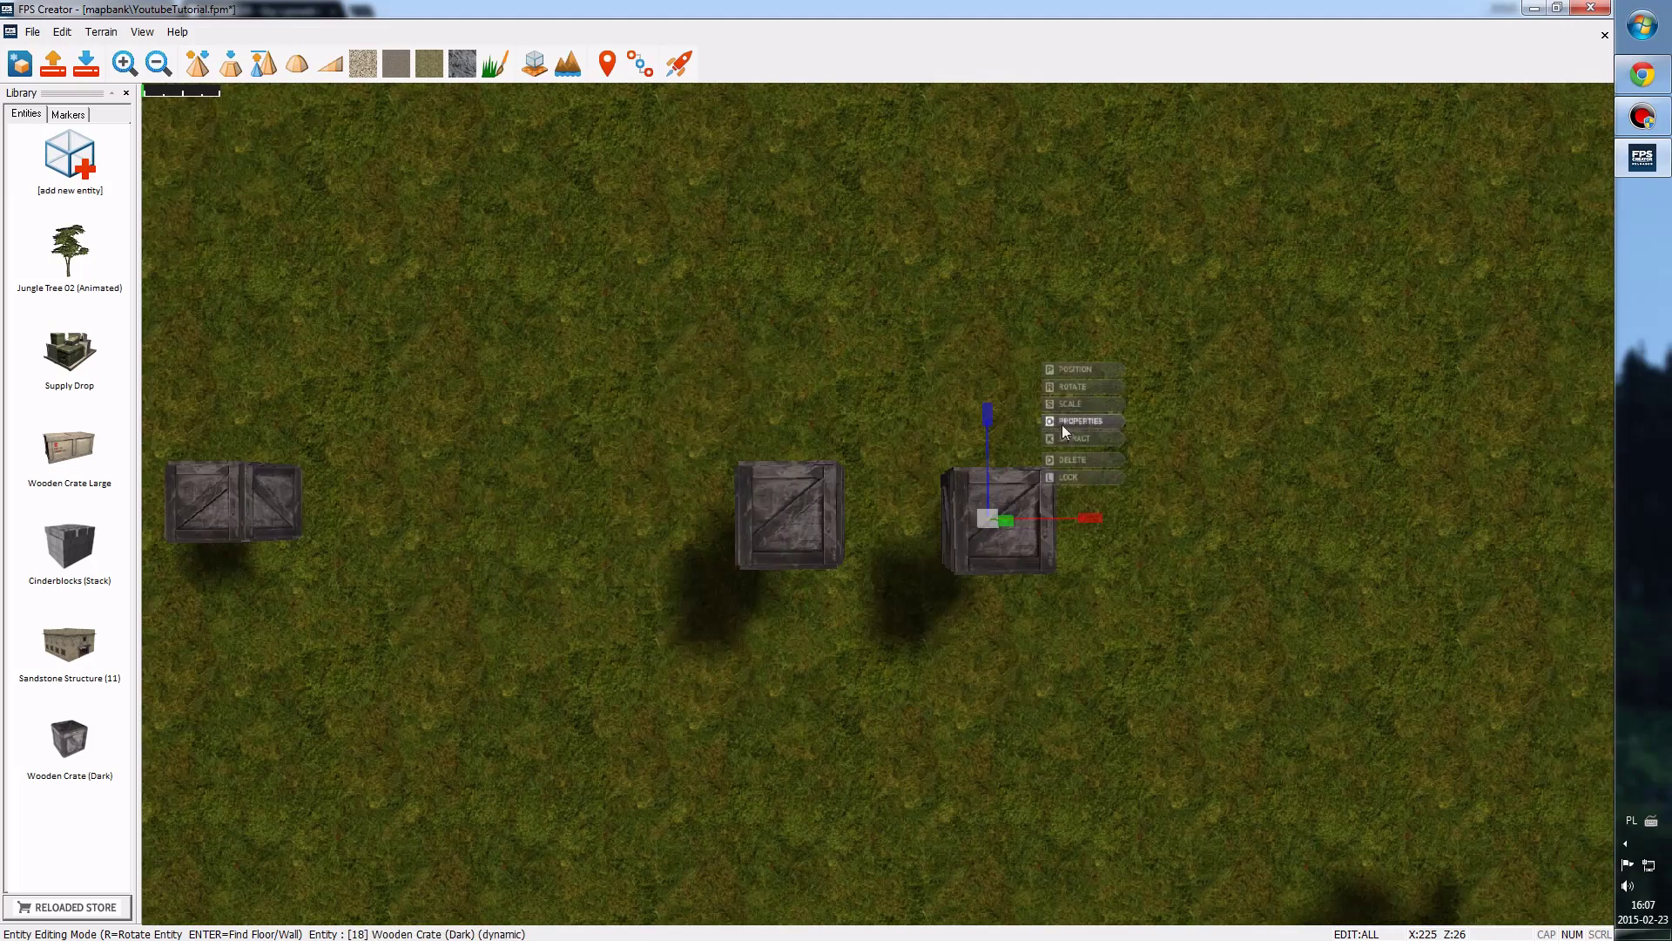
- Switch the newest dark crate to position editing and raise it slightly in two small vertical nudges
click(1084, 376)
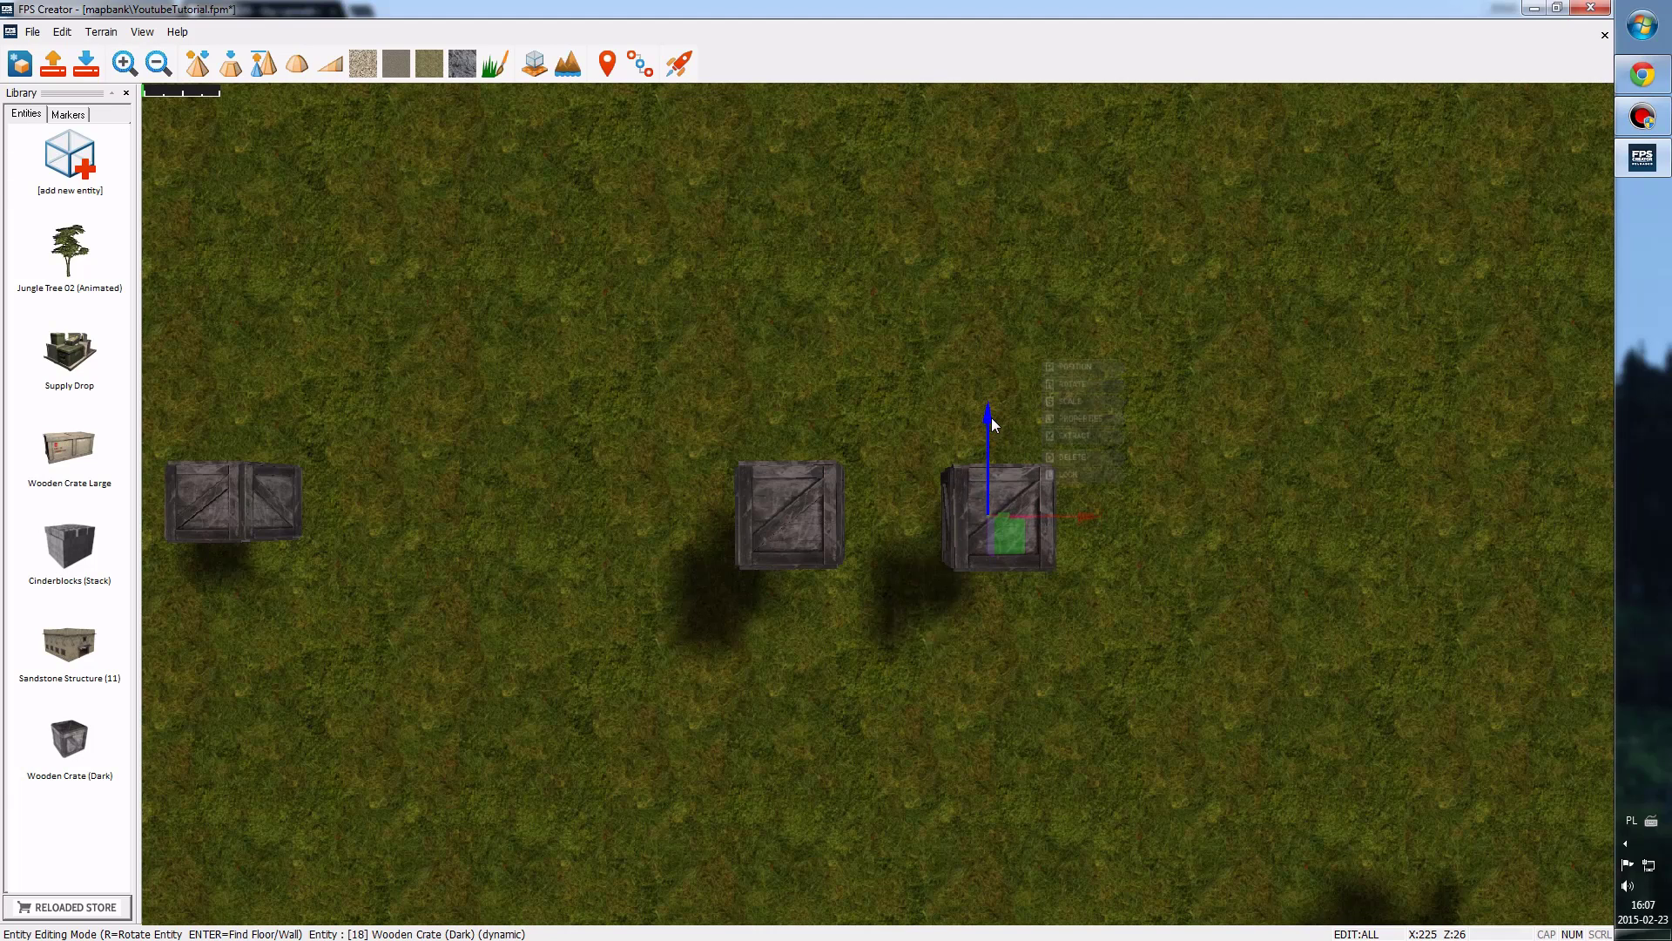
drag(991, 429, 995, 424)
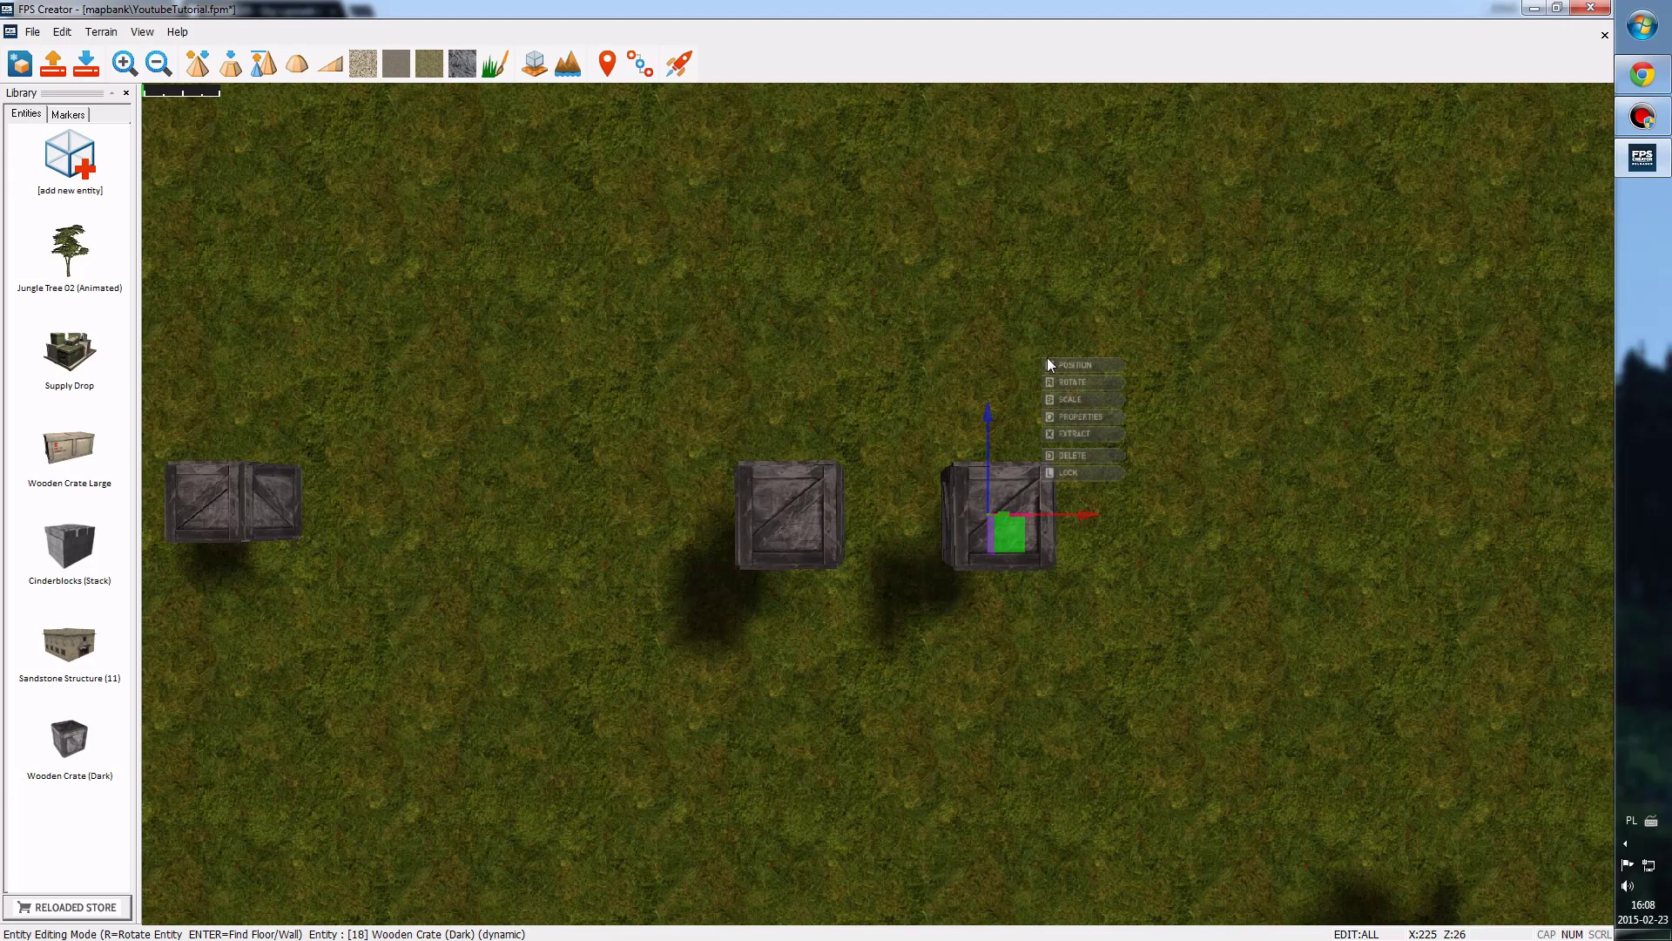
drag(990, 415, 996, 411)
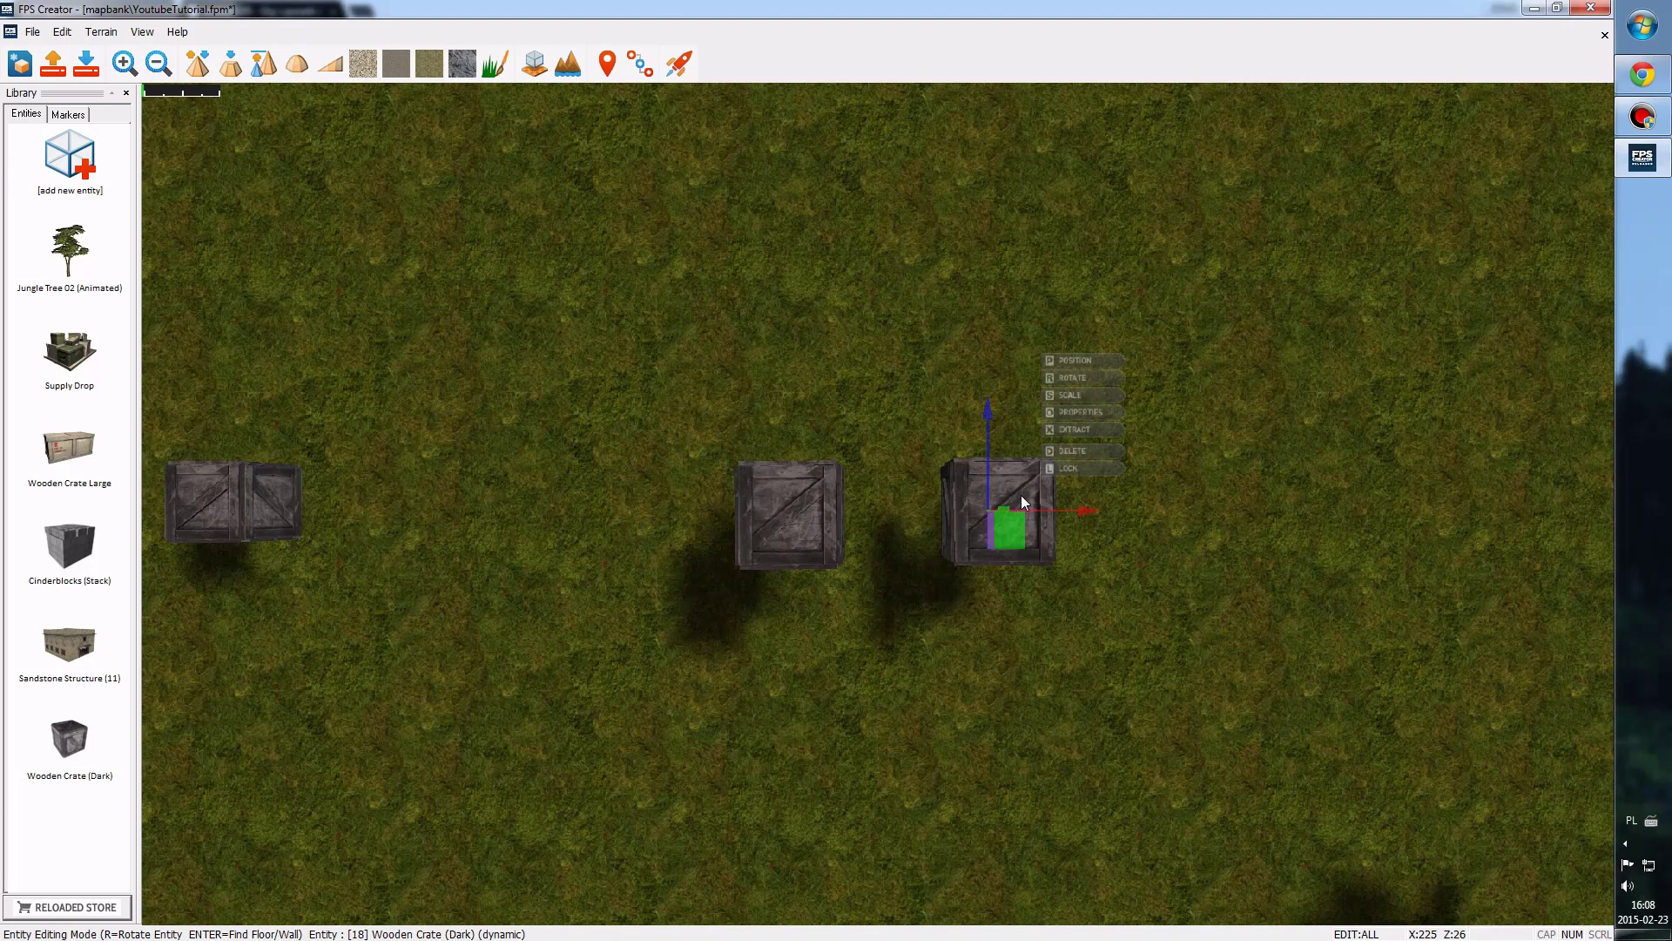
- Lock the raised crate, then drop a third Wooden Crate (Dark) on the grass left of the others
click(1065, 470)
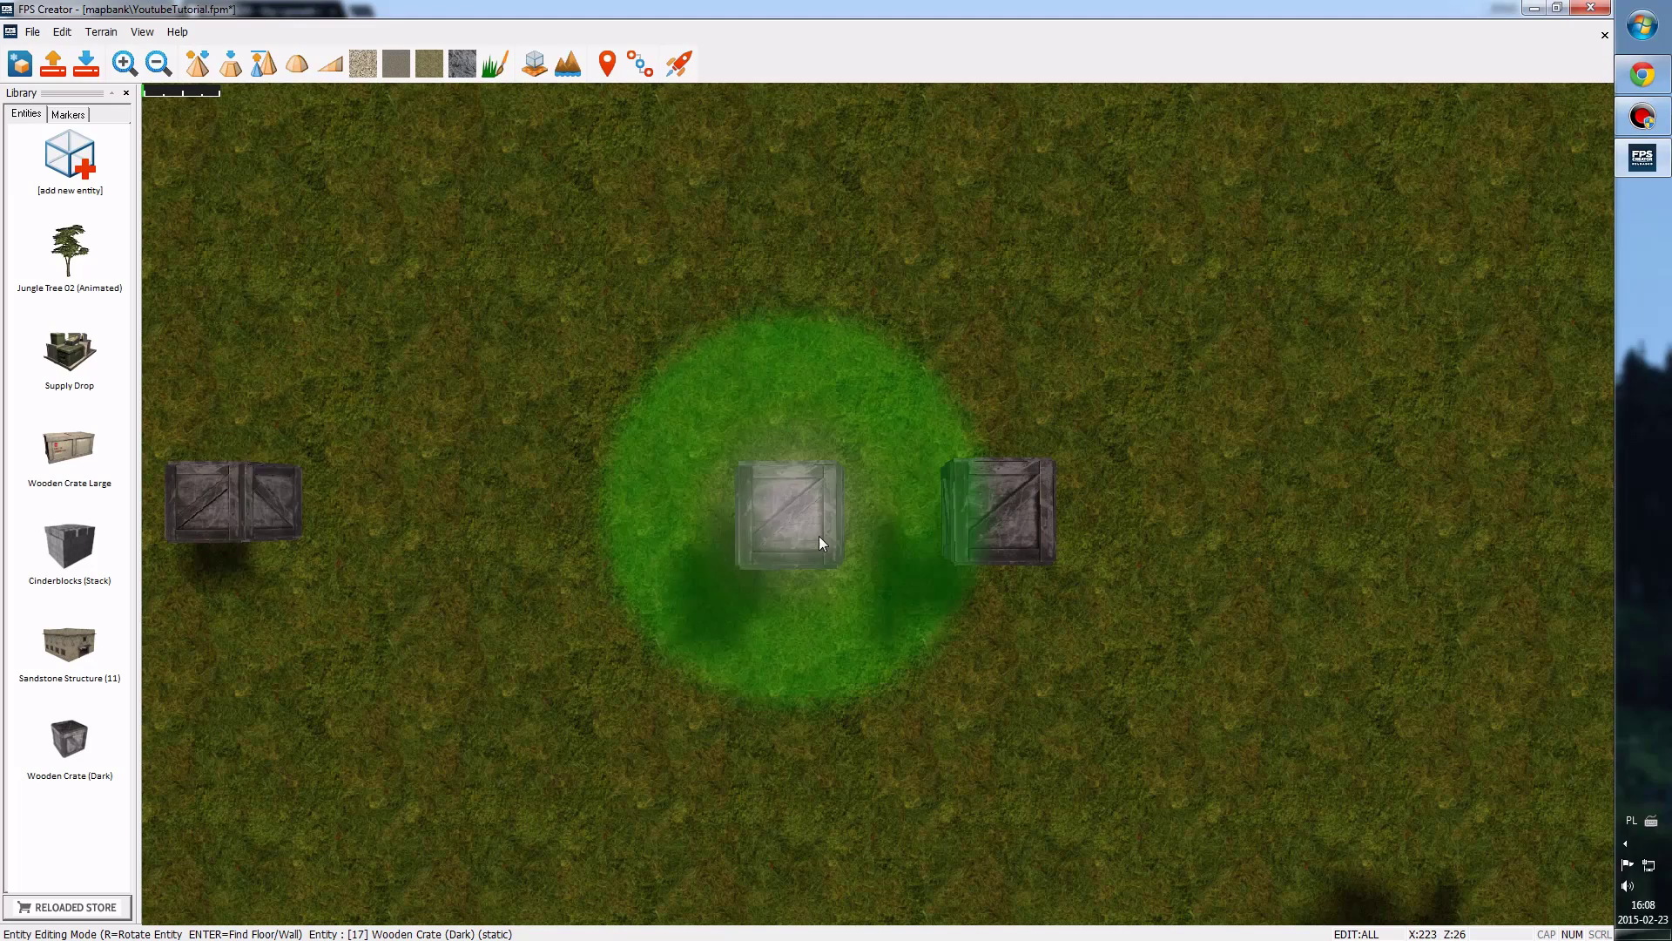
scroll(818, 524, down, 3)
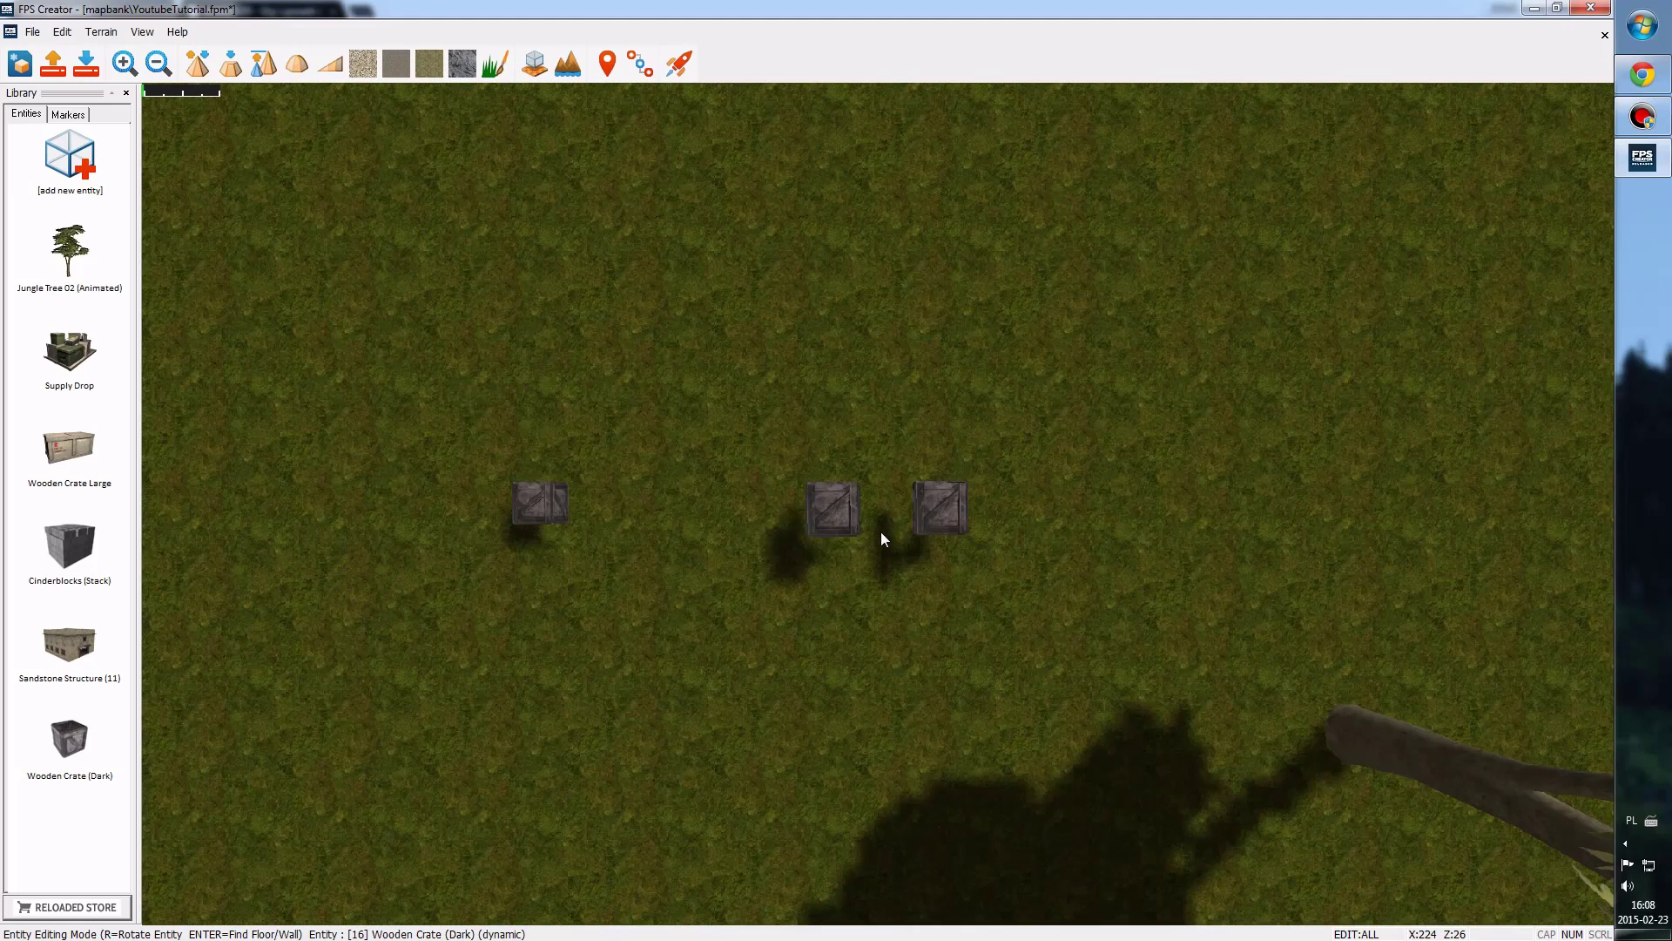
click(542, 505)
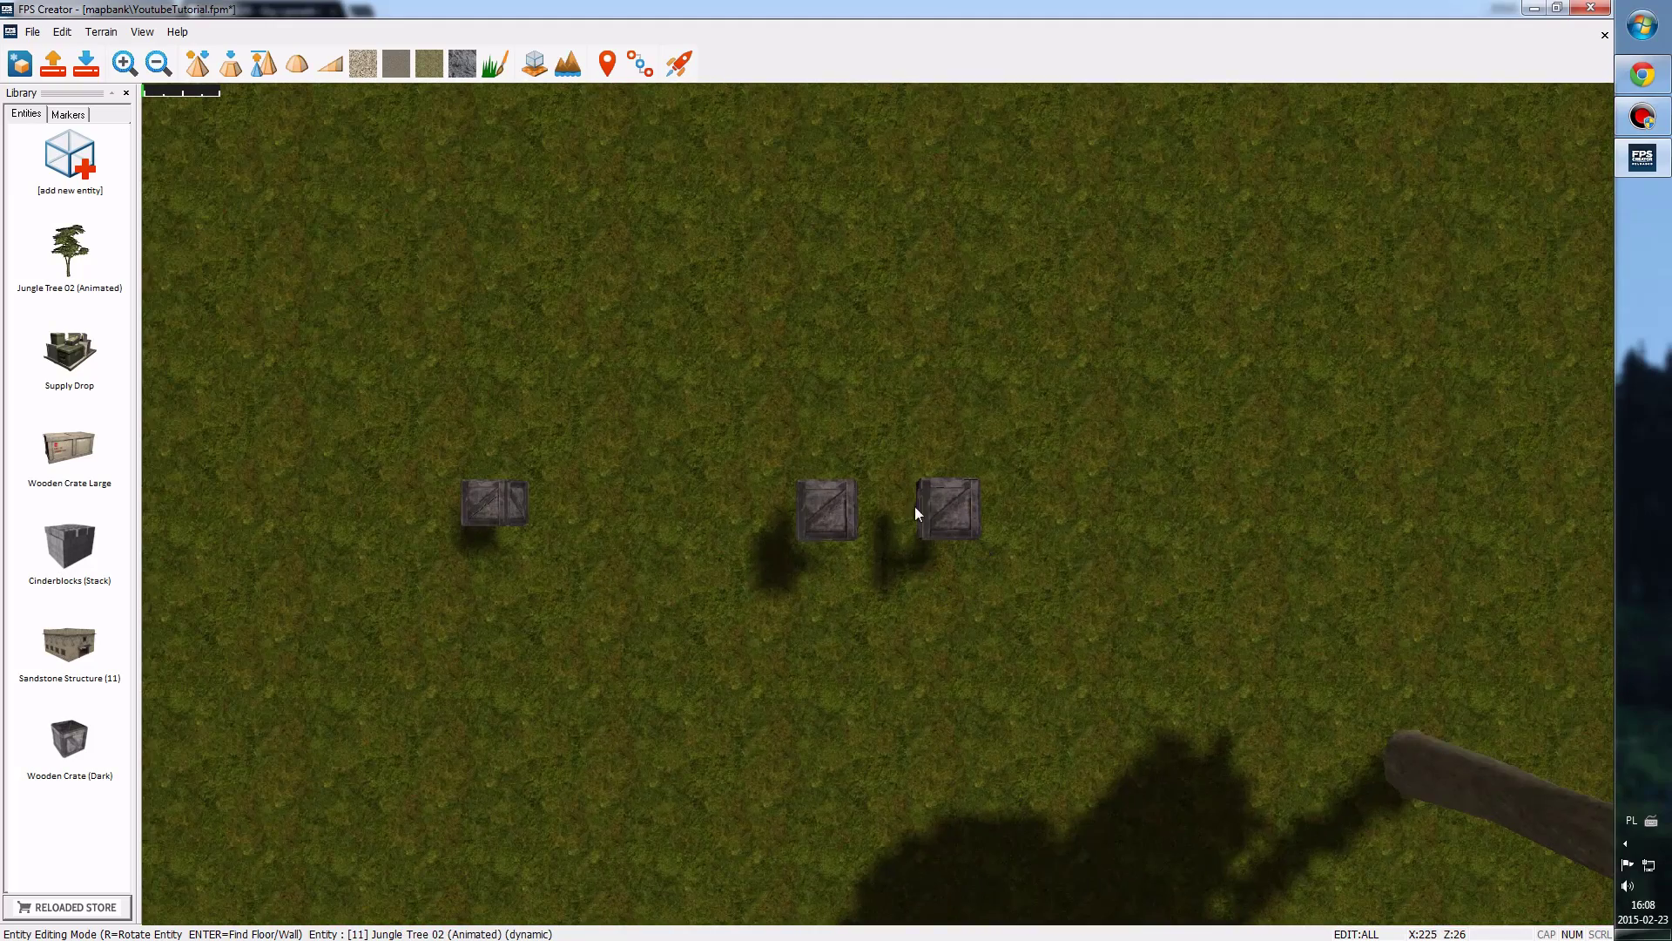
scroll(967, 509, up, 3)
scroll(1026, 544, down, 4)
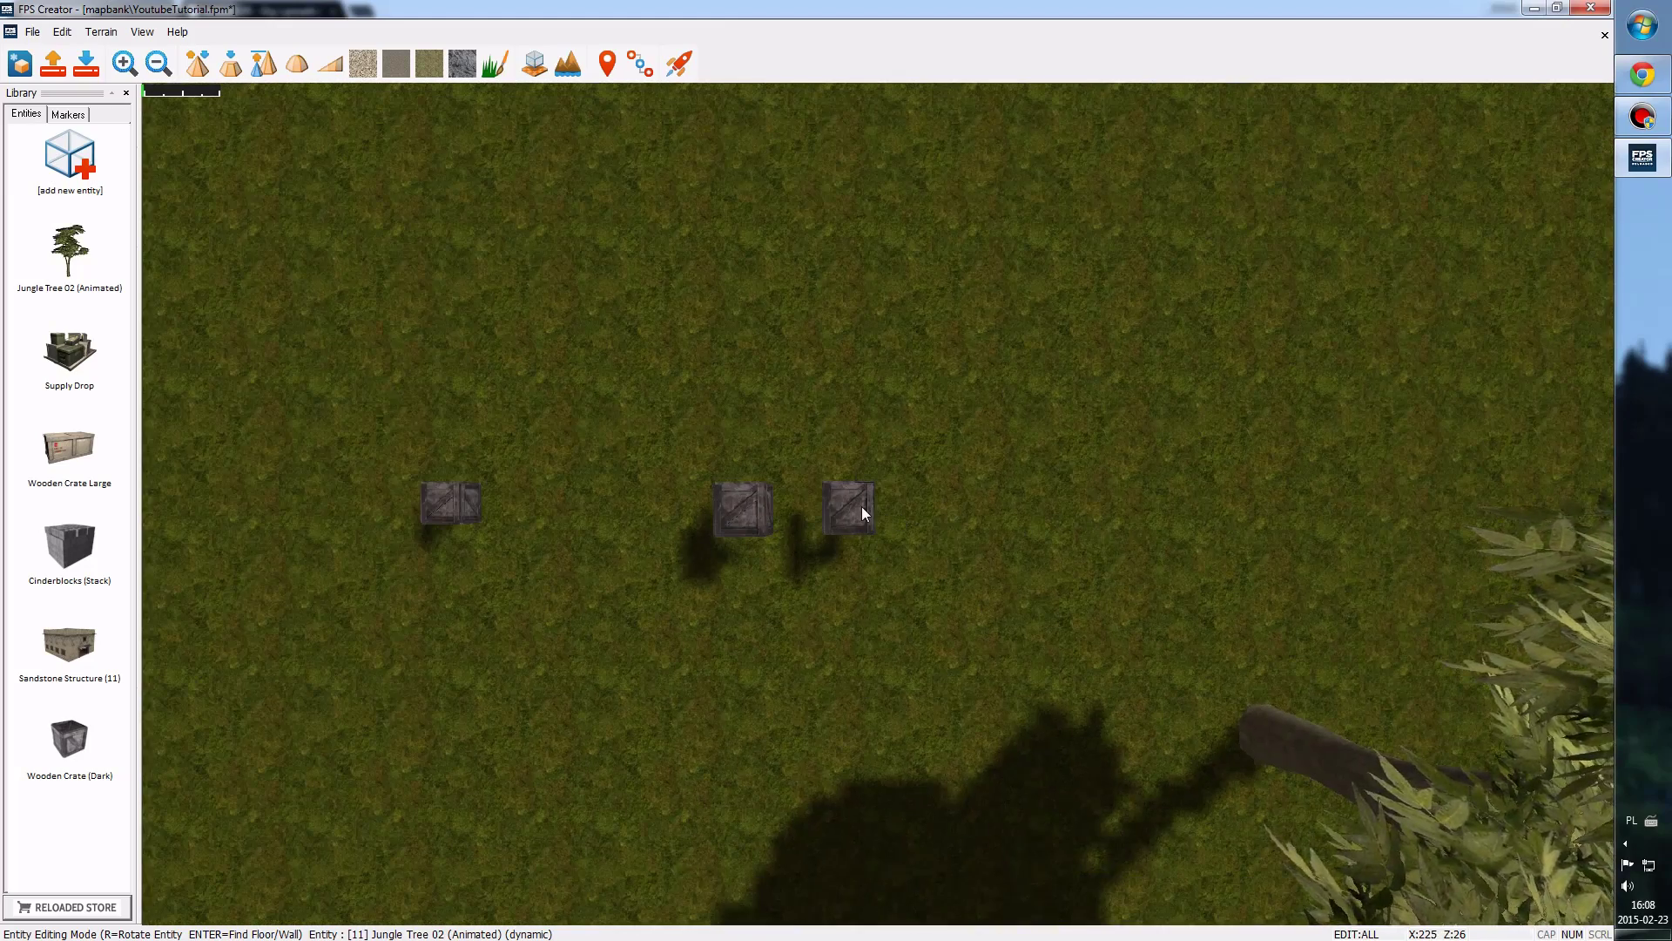
scroll(843, 512, up, 3)
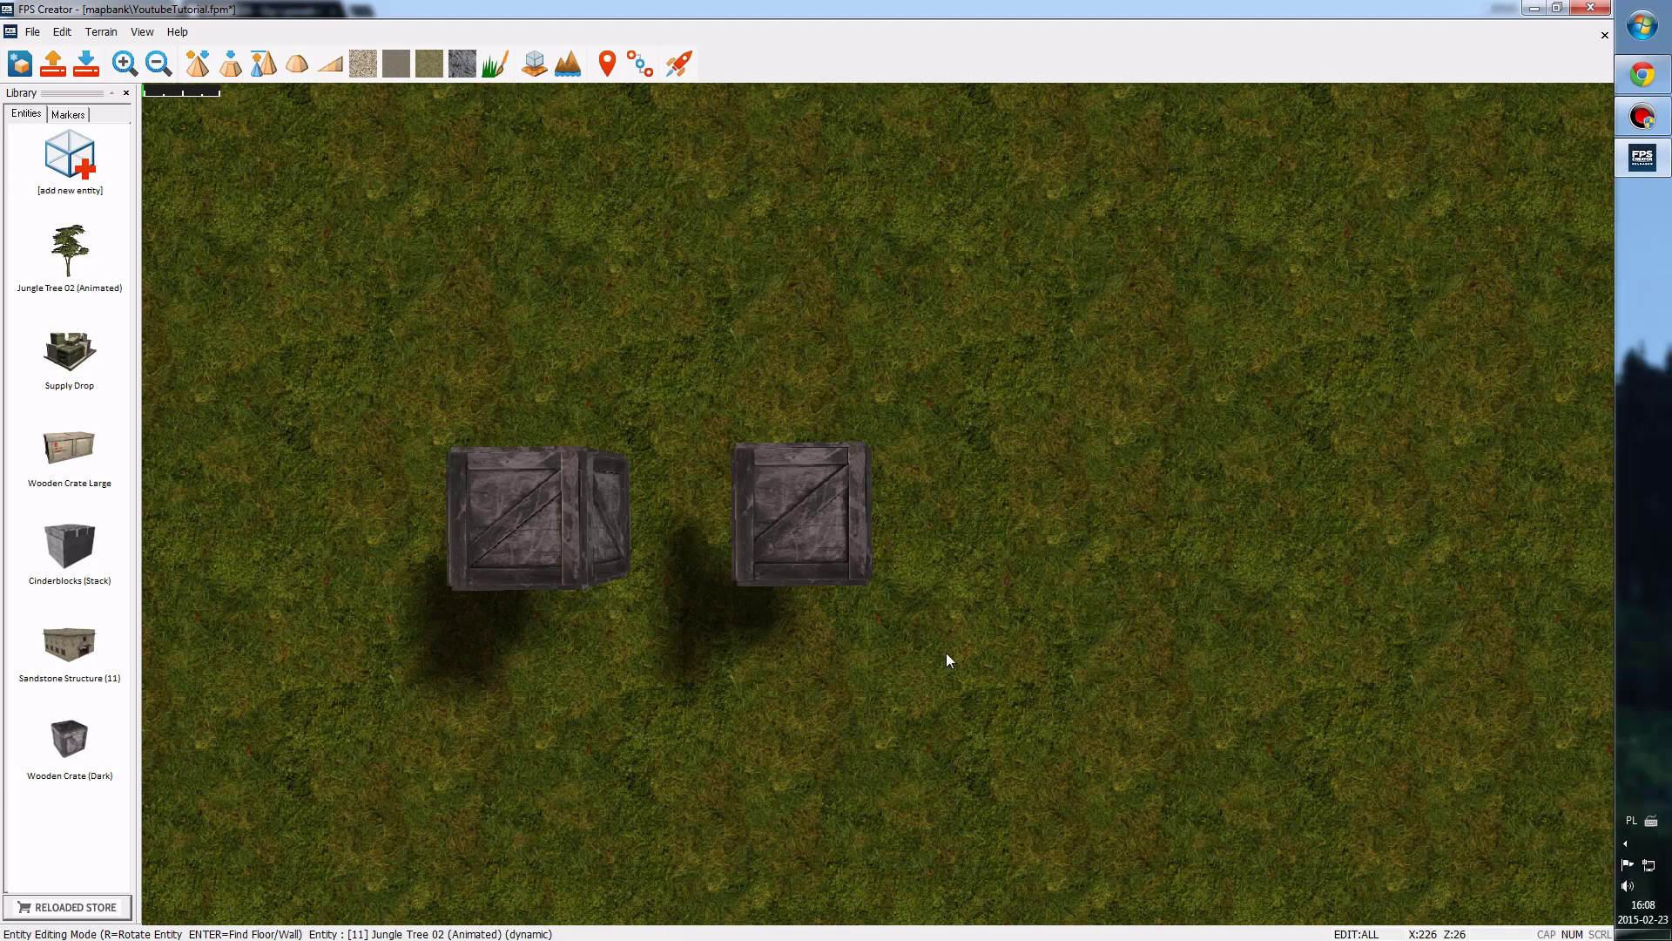
- Select the right-hand crate, nudge it back along one axis, and pan the view toward it
click(826, 521)
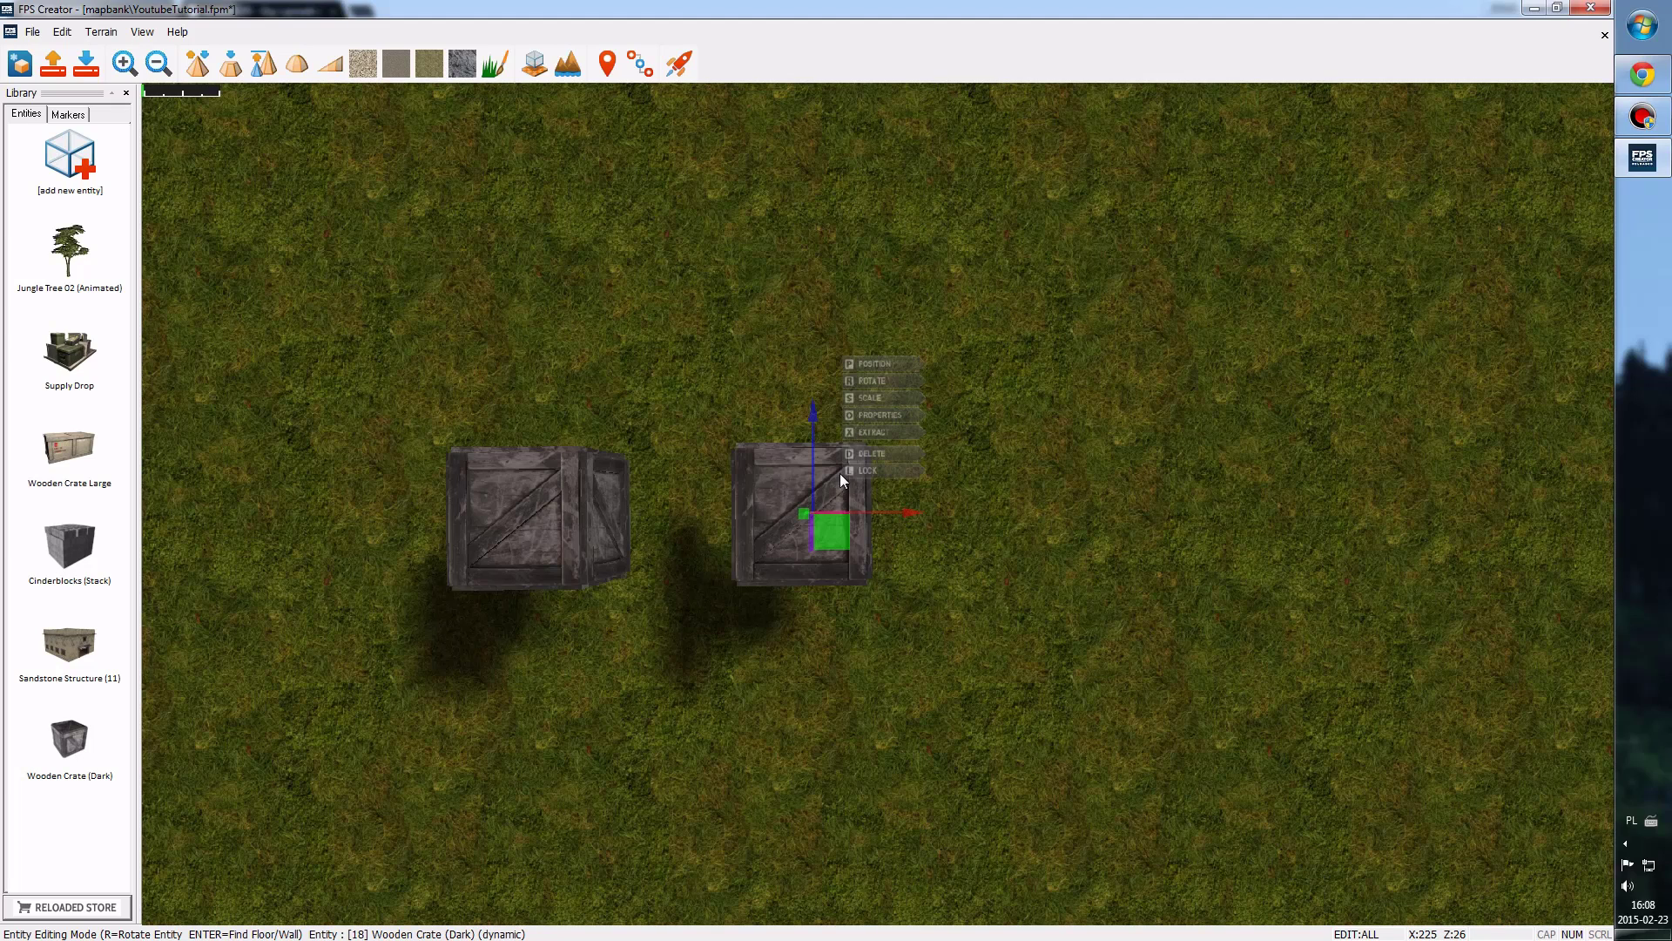
drag(817, 409, 814, 413)
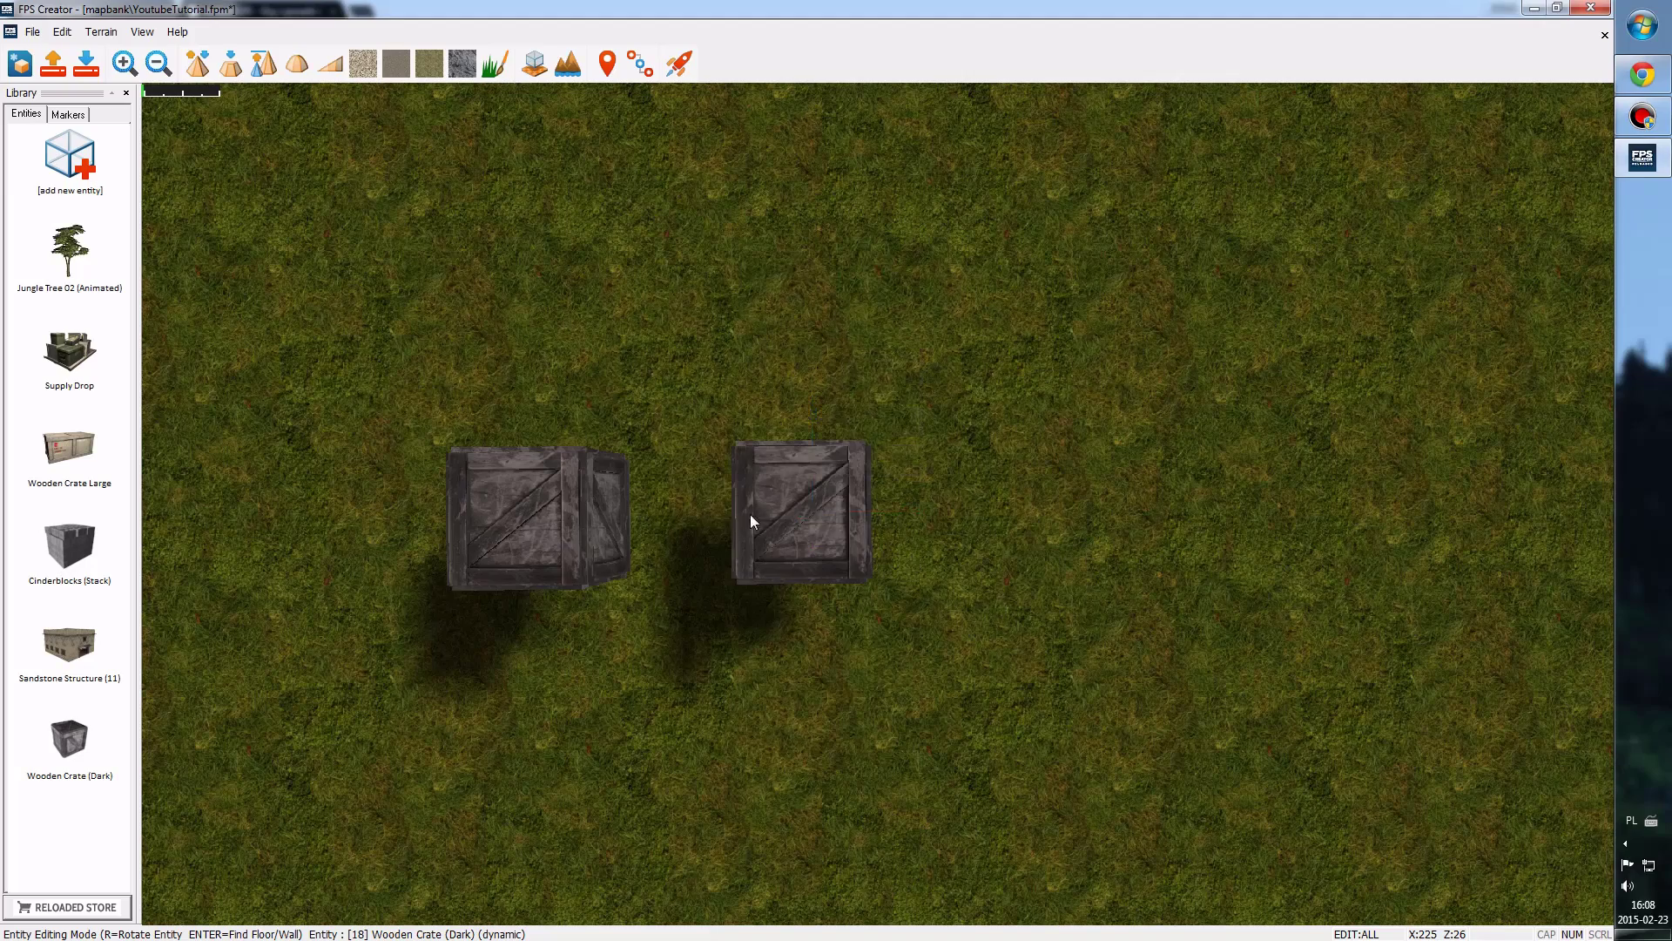
click(789, 524)
right_drag(436, 557, 793, 551)
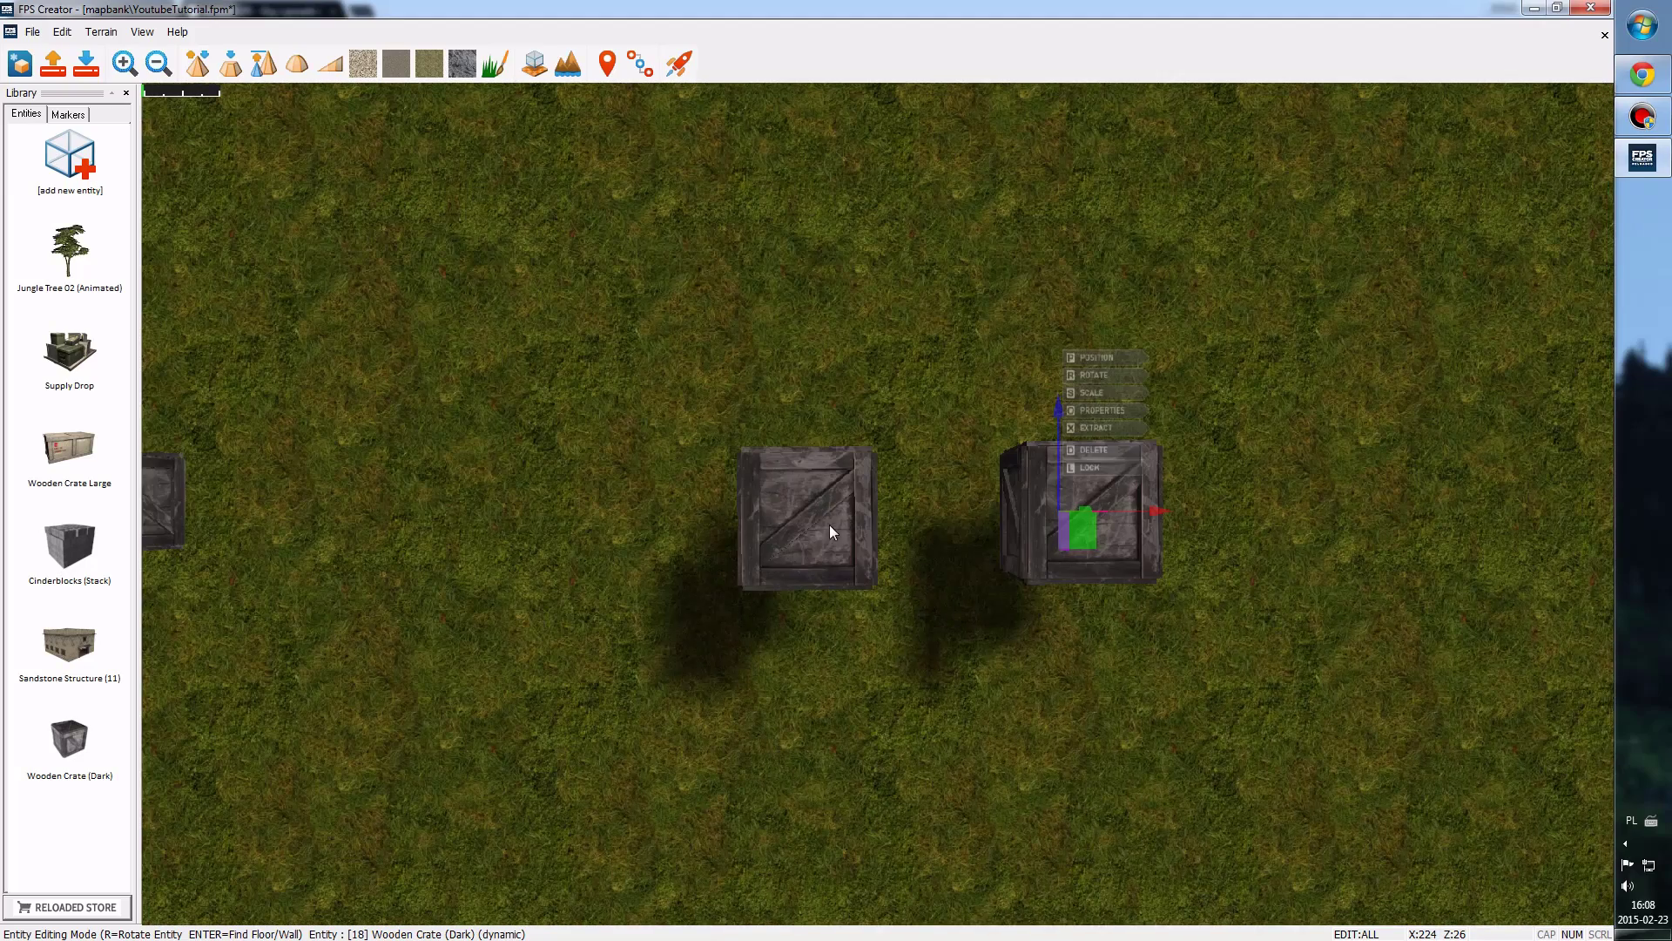
scroll(829, 525, down, 3)
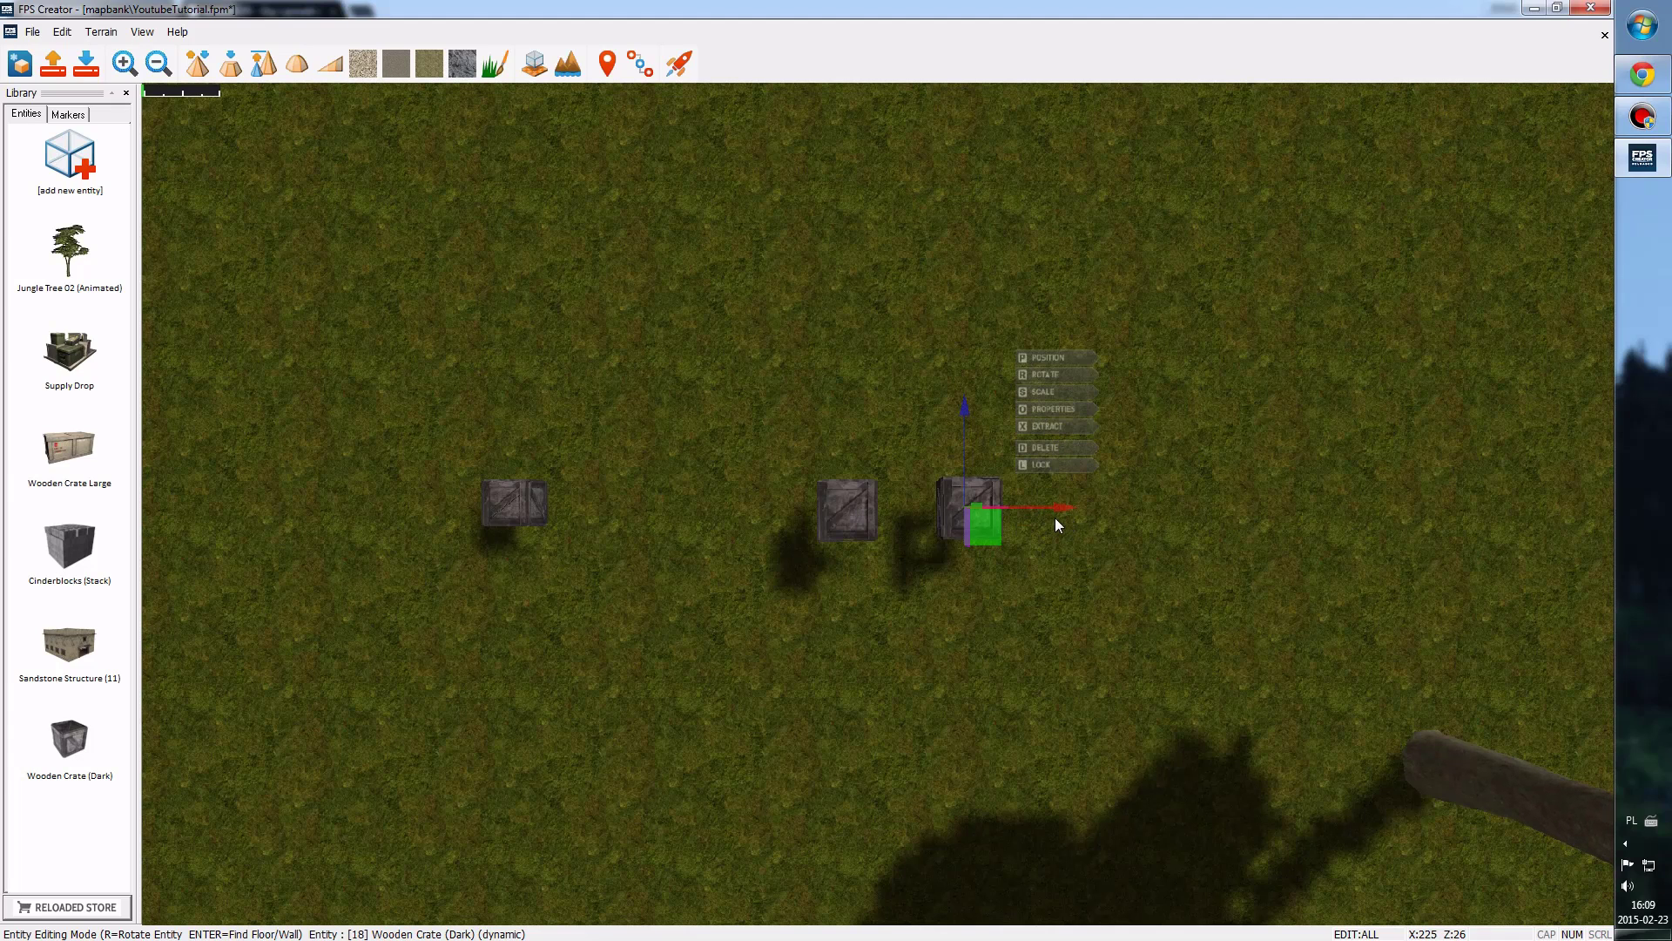
- Slide the right-hand crate left along X and Z until it sits flush against the middle crate
drag(1056, 509, 995, 491)
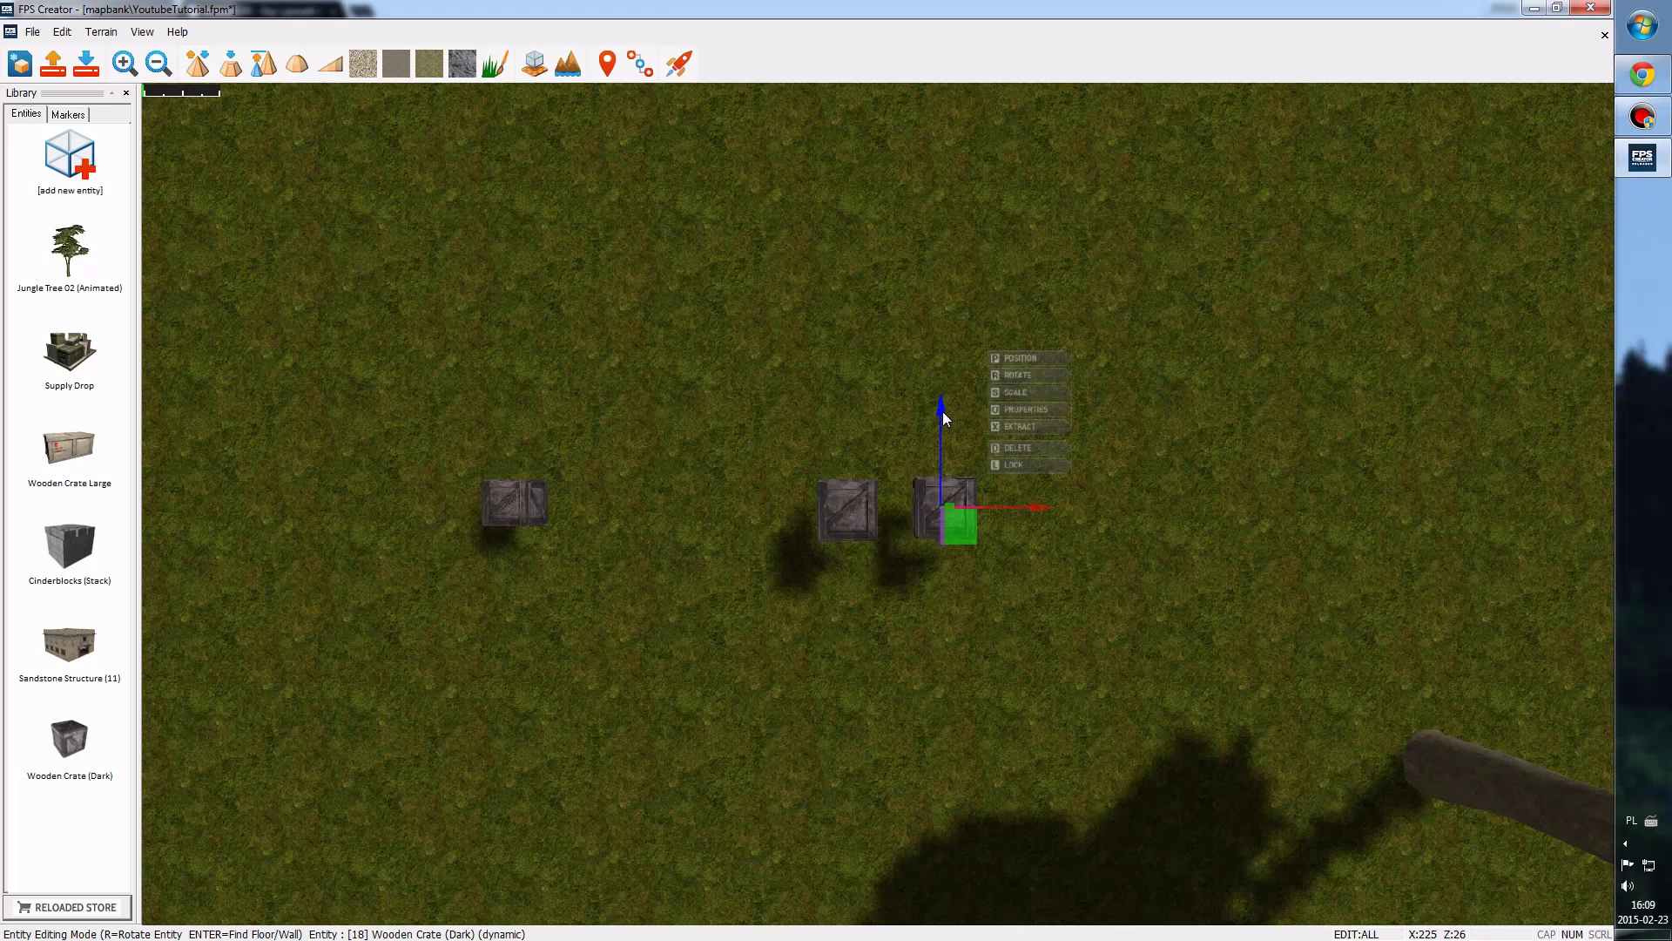
drag(943, 418, 948, 423)
drag(1037, 515, 1026, 509)
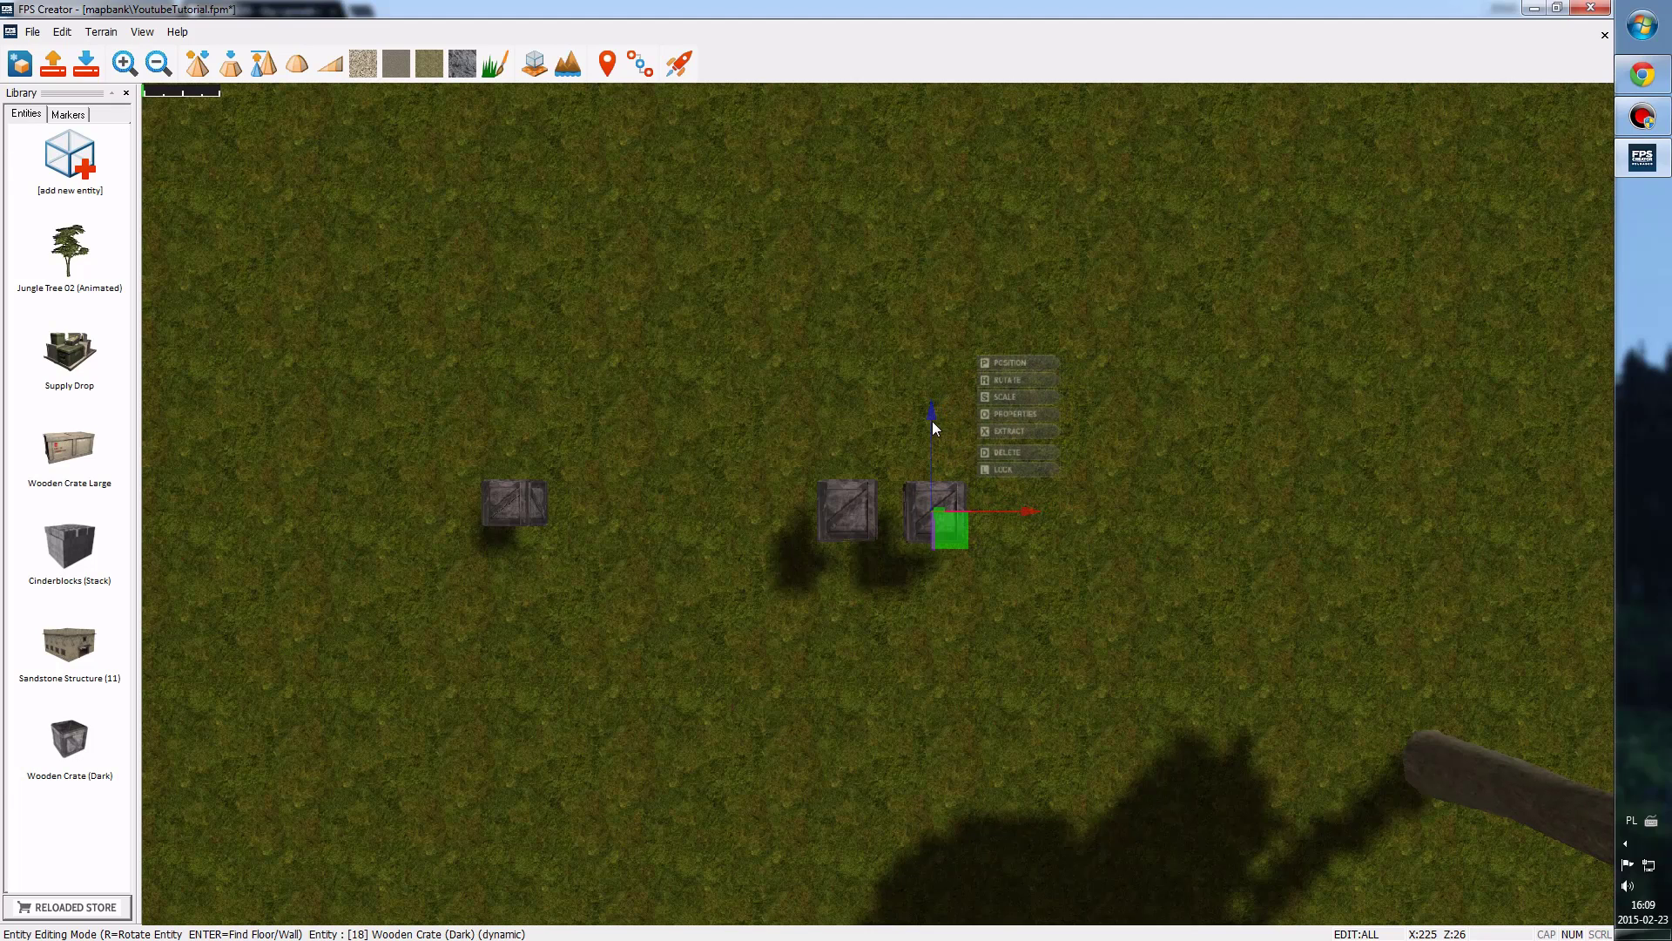
drag(933, 421, 933, 416)
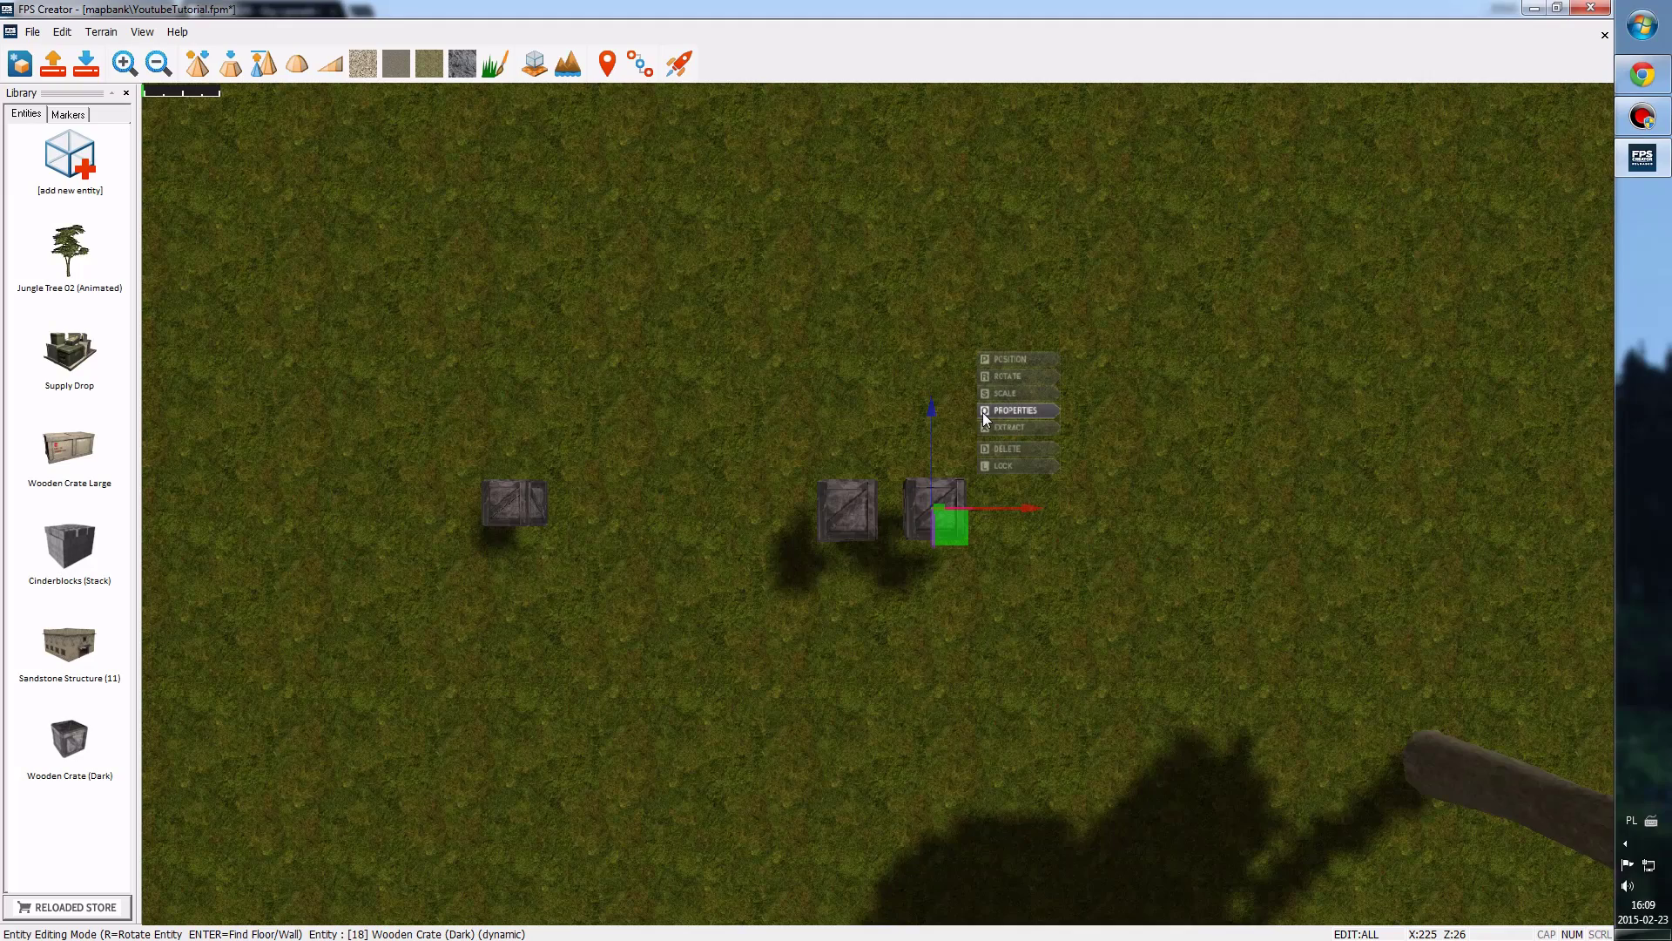
- Open the crate's properties panel and collapse all eight groups, General through Sound
click(1011, 412)
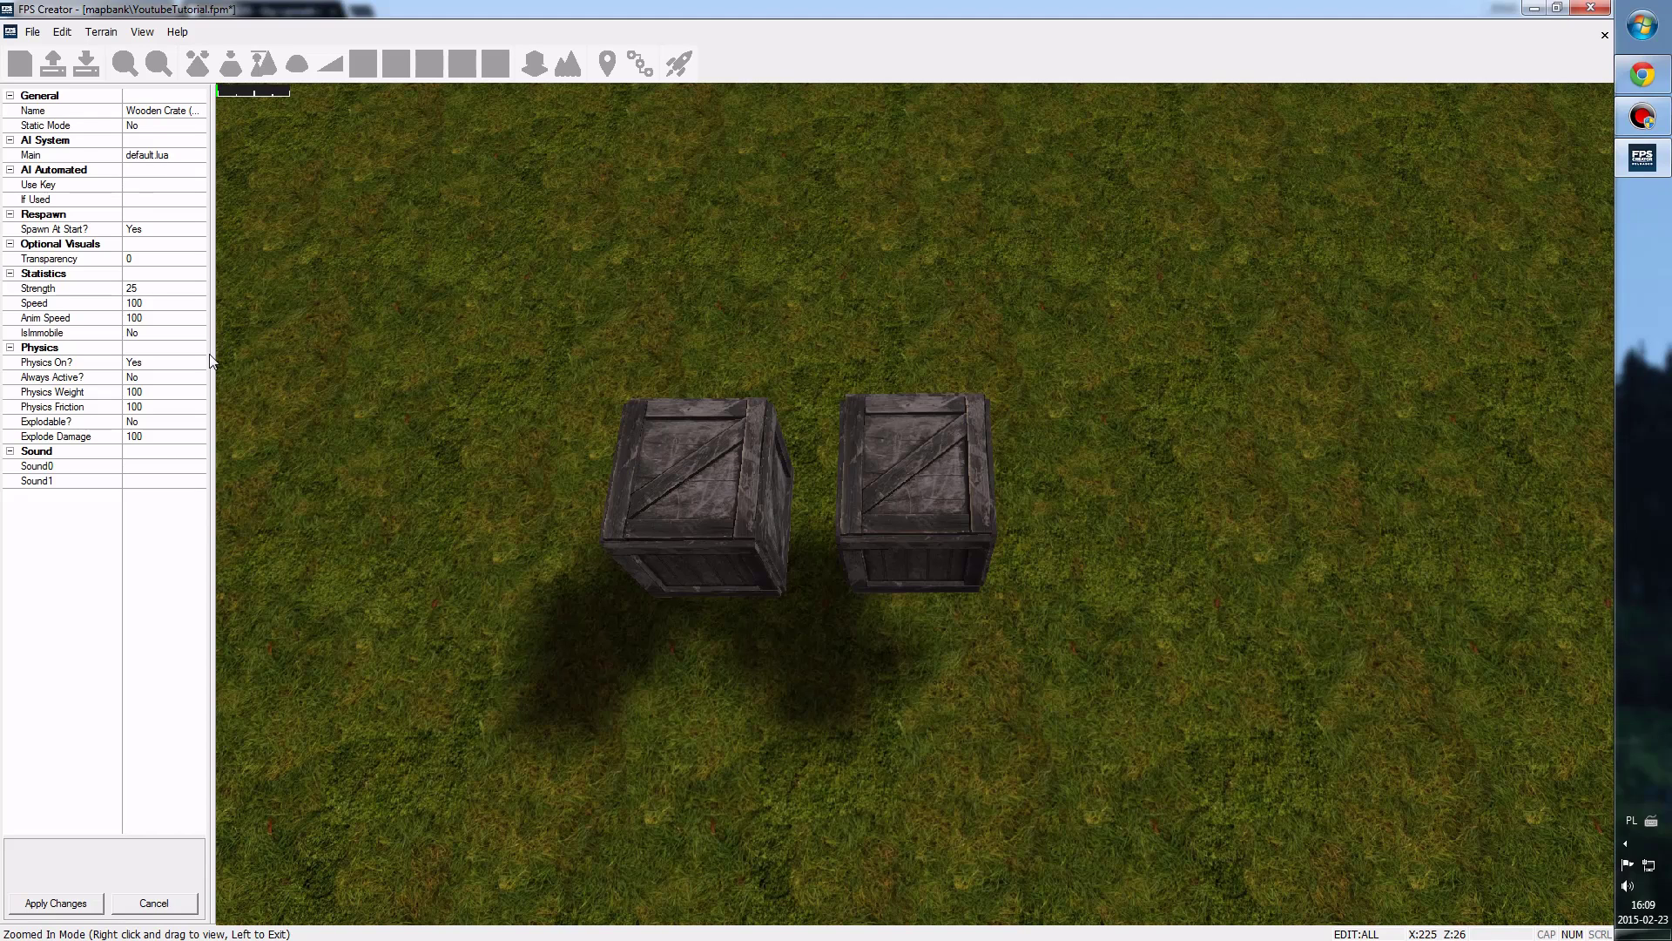
click(9, 96)
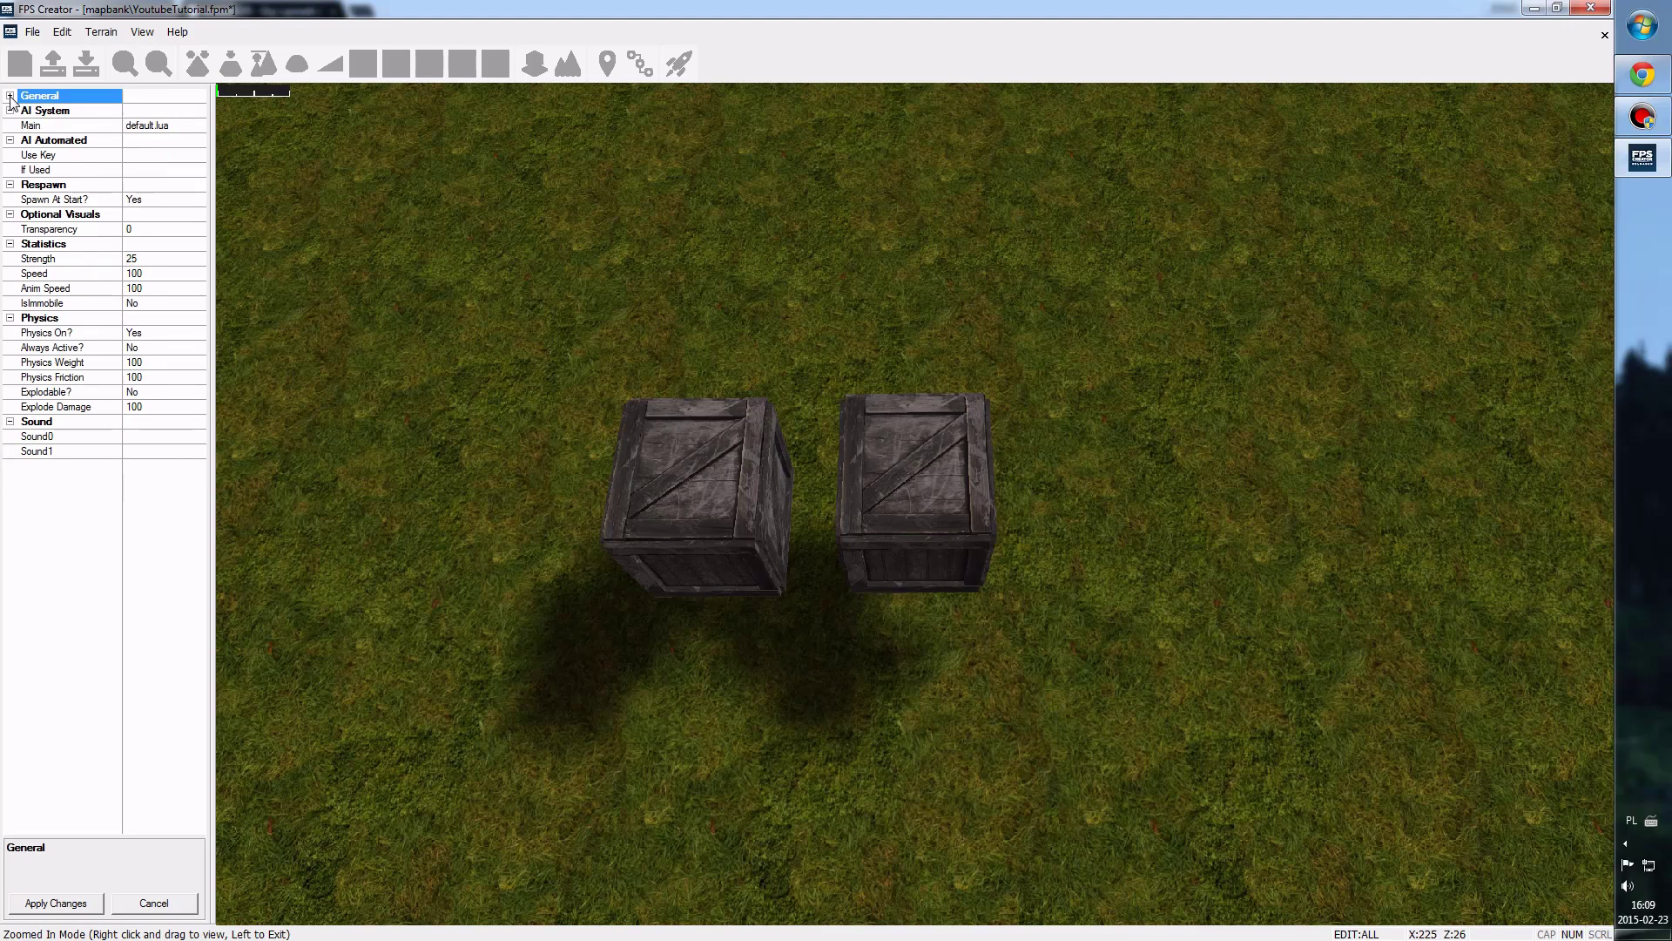
click(9, 111)
click(9, 126)
click(9, 140)
click(10, 156)
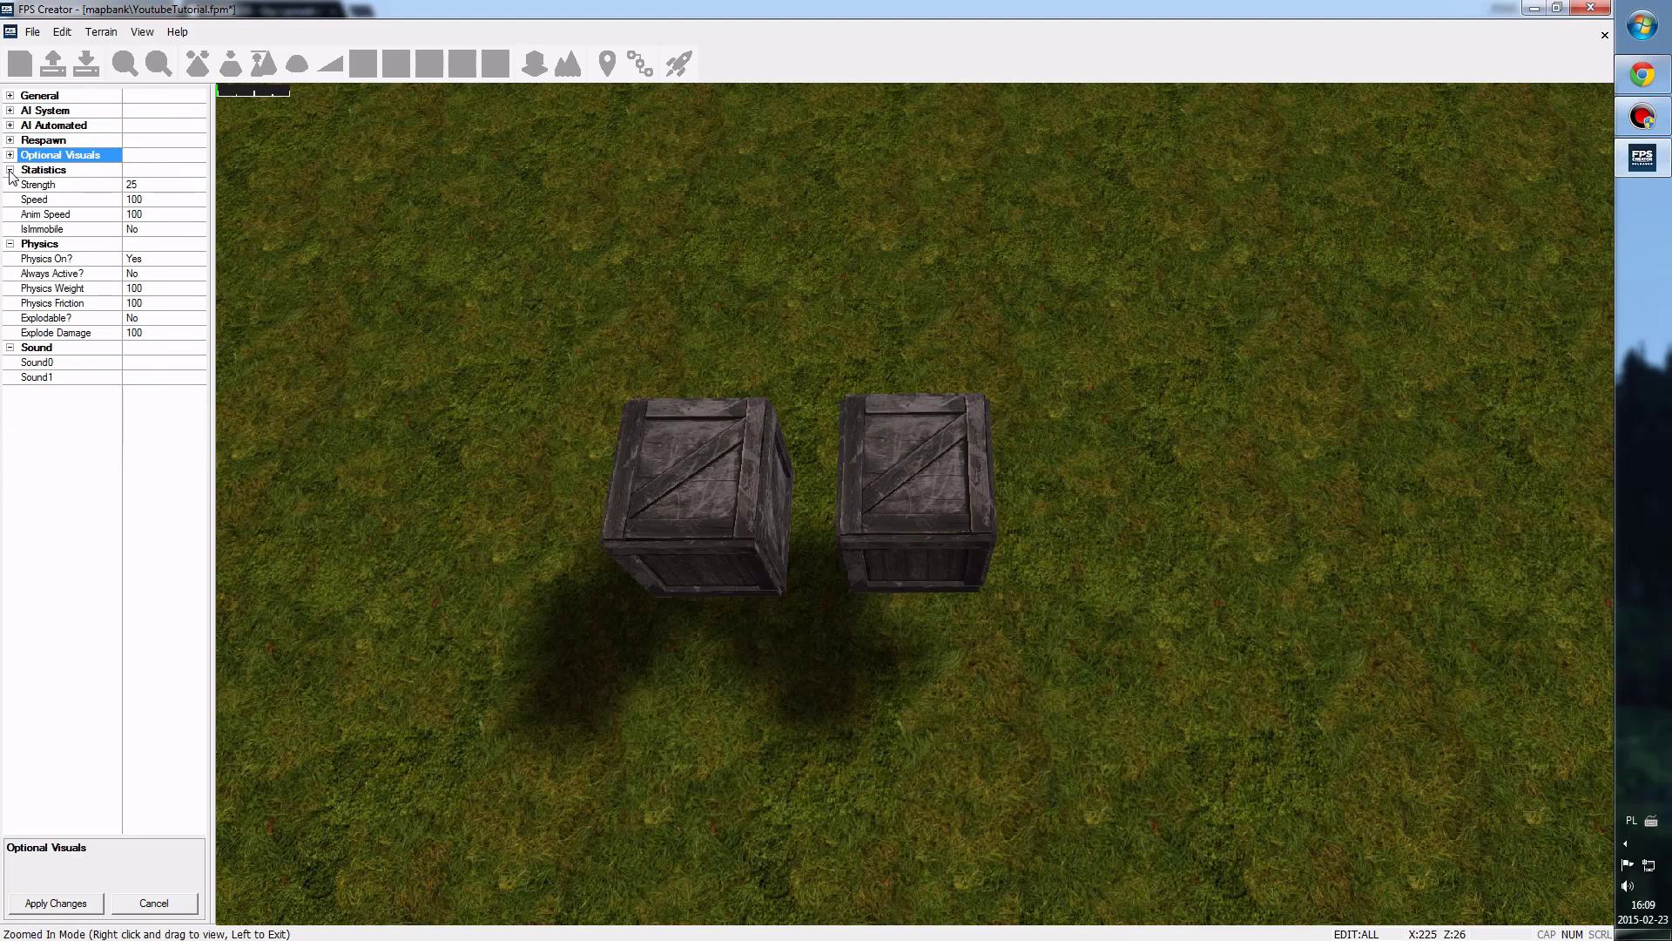
click(10, 169)
click(9, 185)
click(10, 199)
click(96, 262)
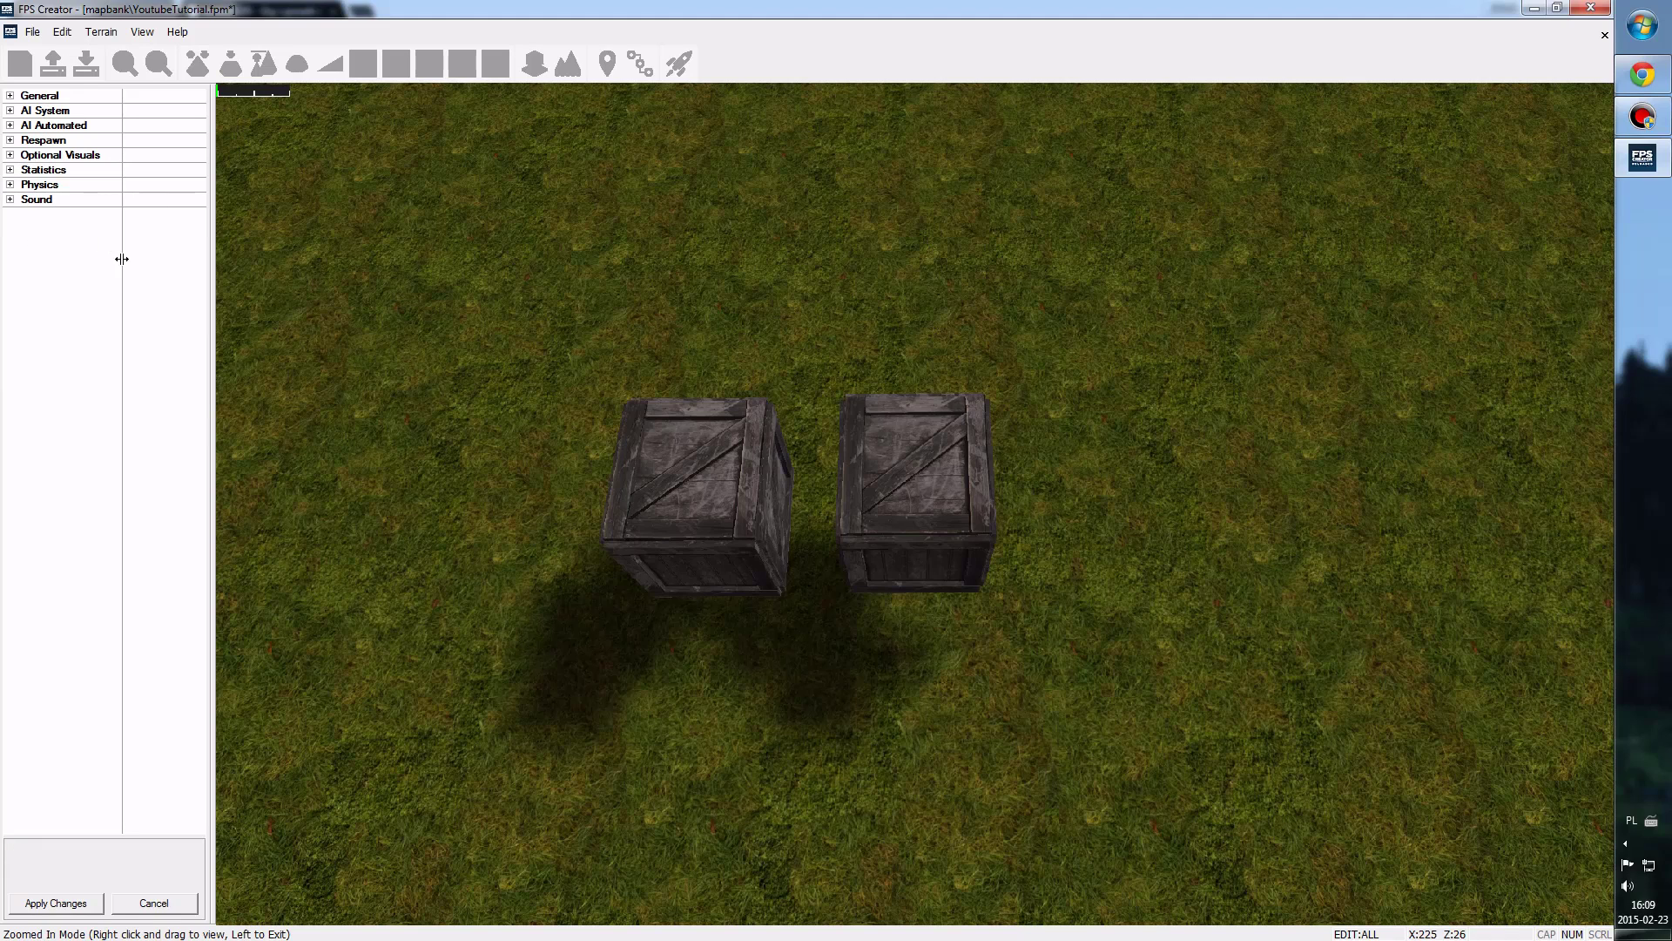
- Re-expand each group from General to Sound, showing static mode No, strength 25 and physics on
click(10, 95)
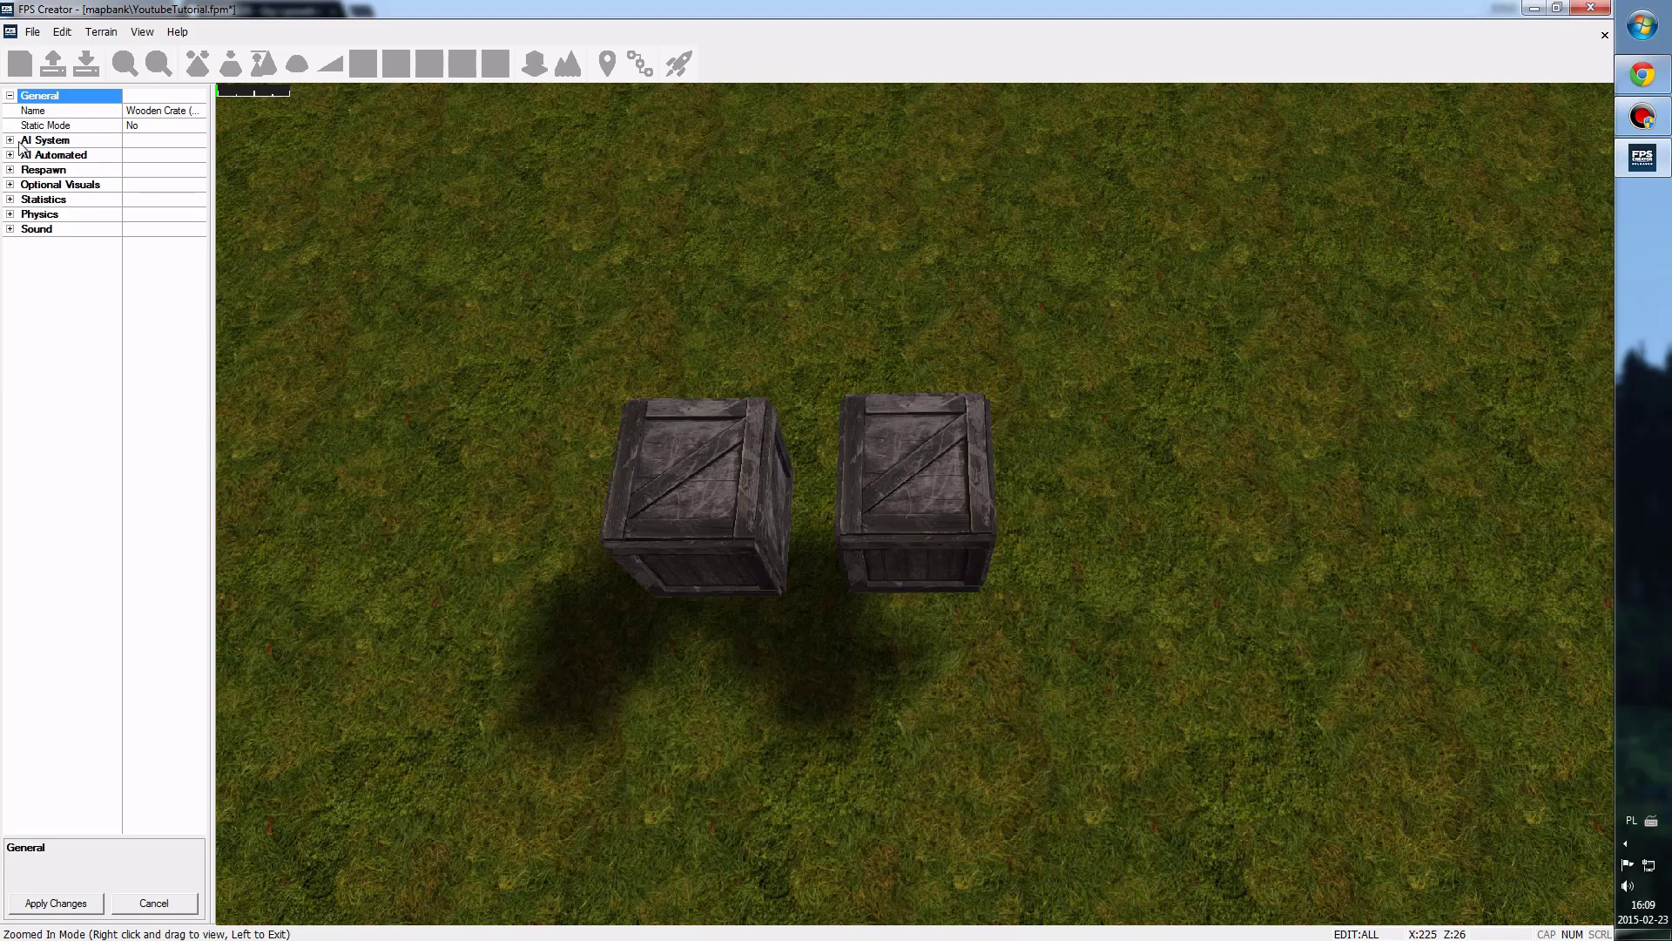
click(9, 141)
click(10, 170)
click(10, 214)
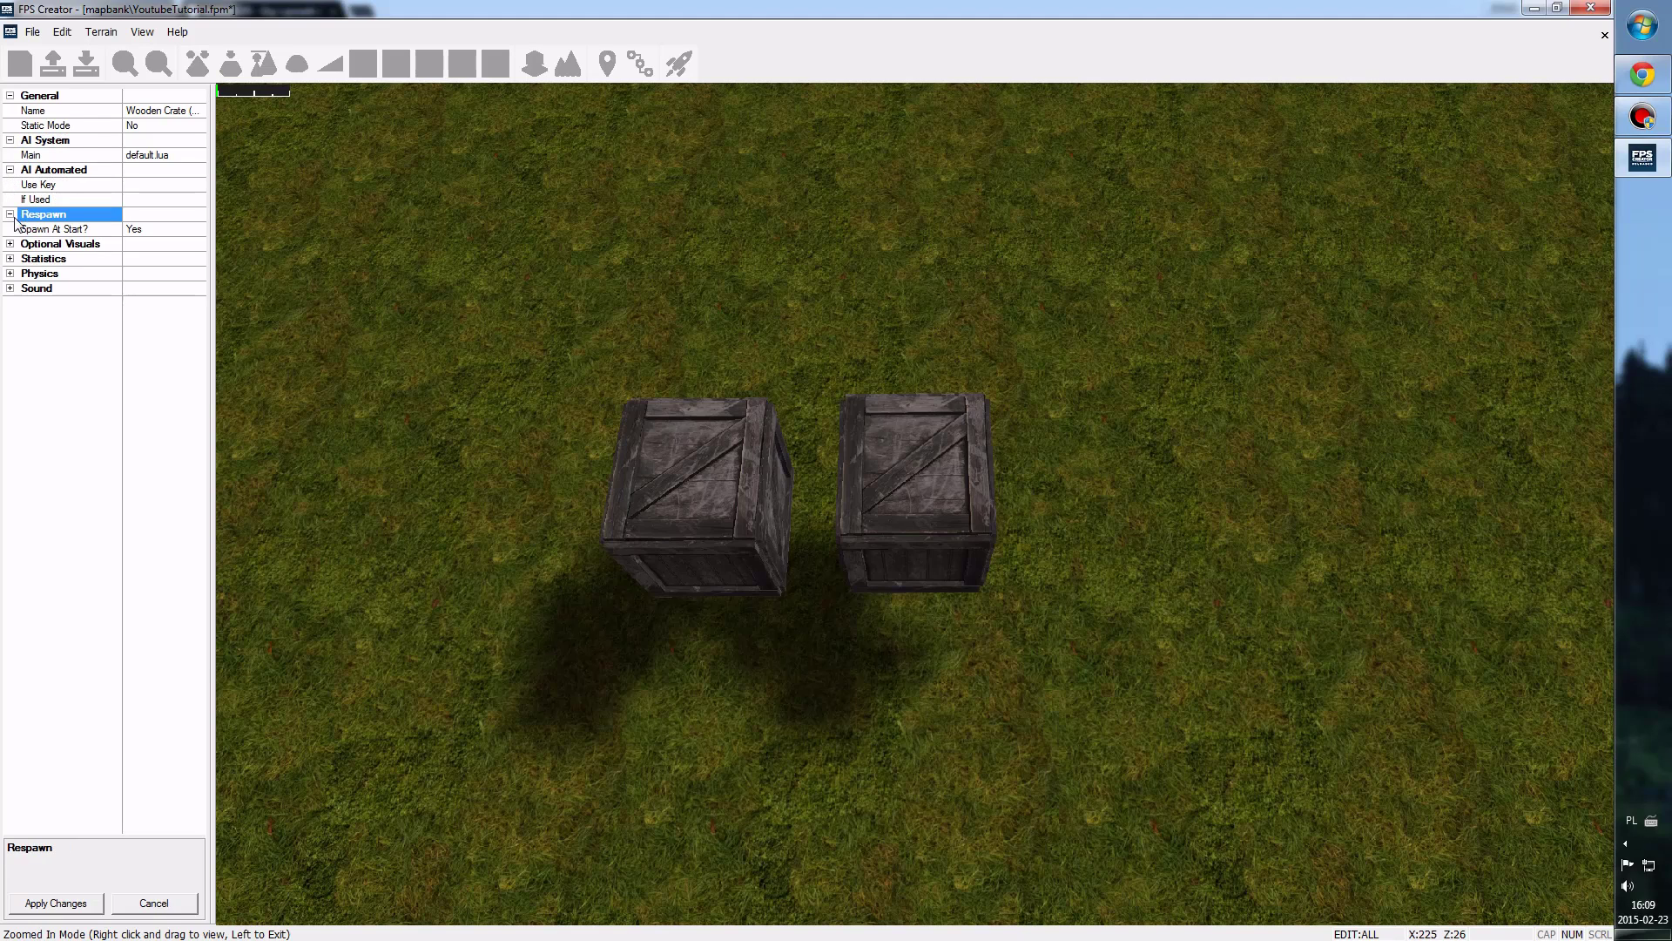
click(9, 244)
click(10, 273)
click(10, 348)
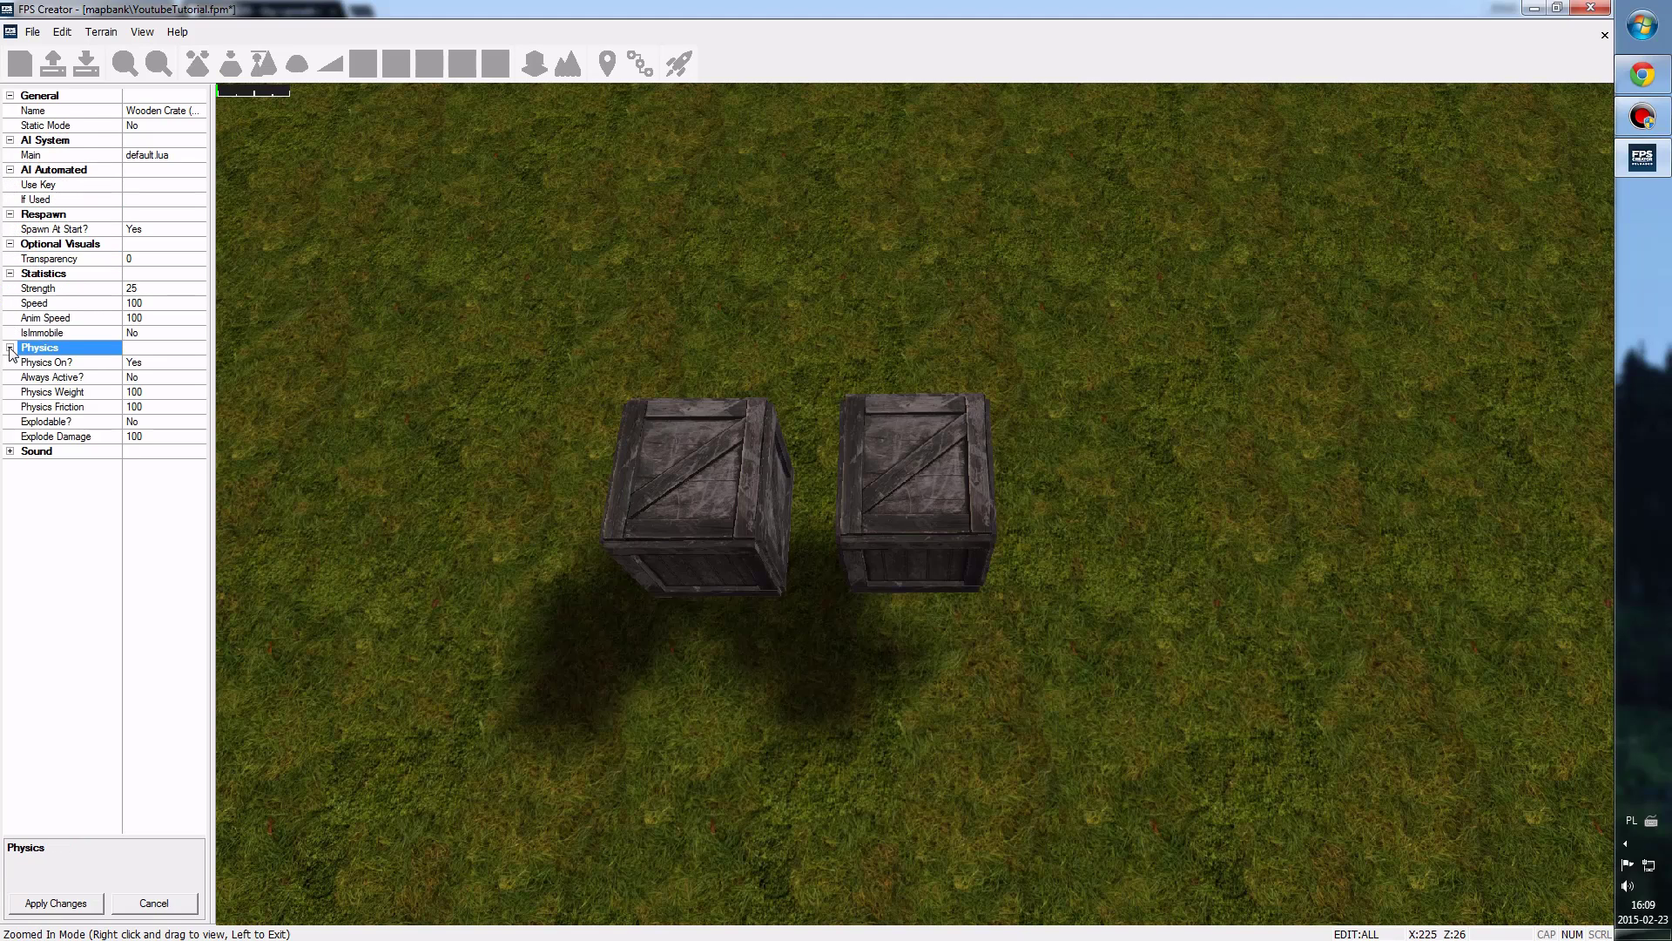
click(10, 452)
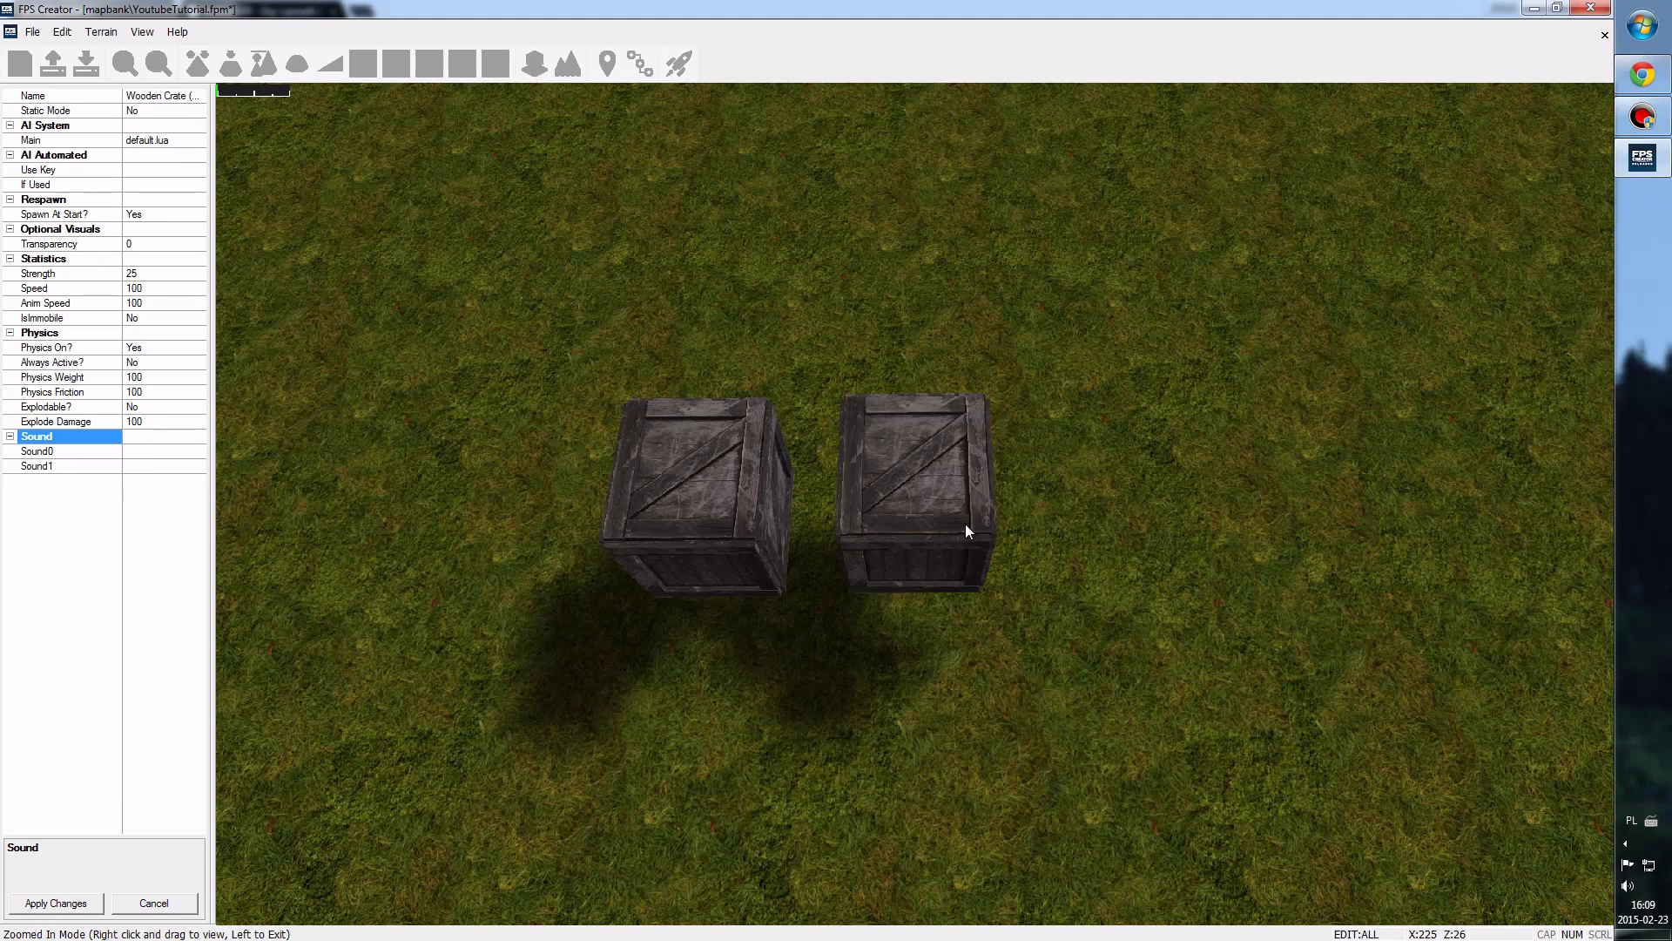
- Orbit to a ground-level view of the two flush crates, then turn toward the distant third crate
mouse_move(915, 504)
right_down()
mouse_move(897, 488)
mouse_move(913, 510)
right_up()
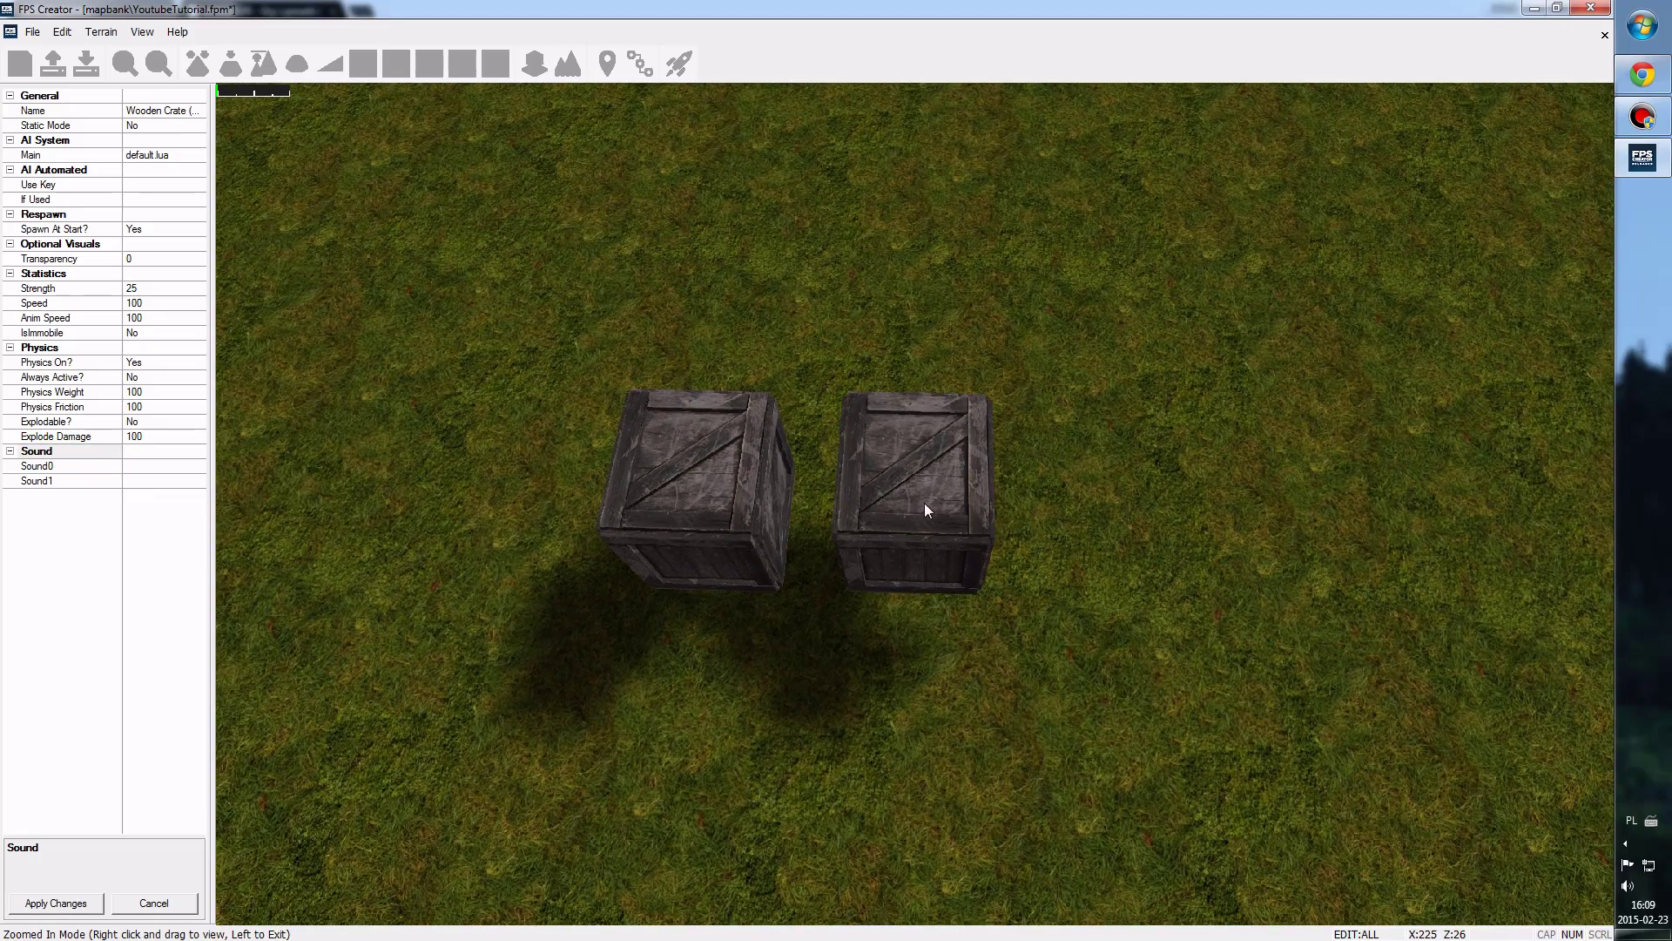
mouse_move(932, 484)
right_down()
mouse_move(950, 488)
mouse_move(950, 453)
mouse_move(949, 505)
mouse_move(950, 419)
mouse_move(871, 436)
right_up()
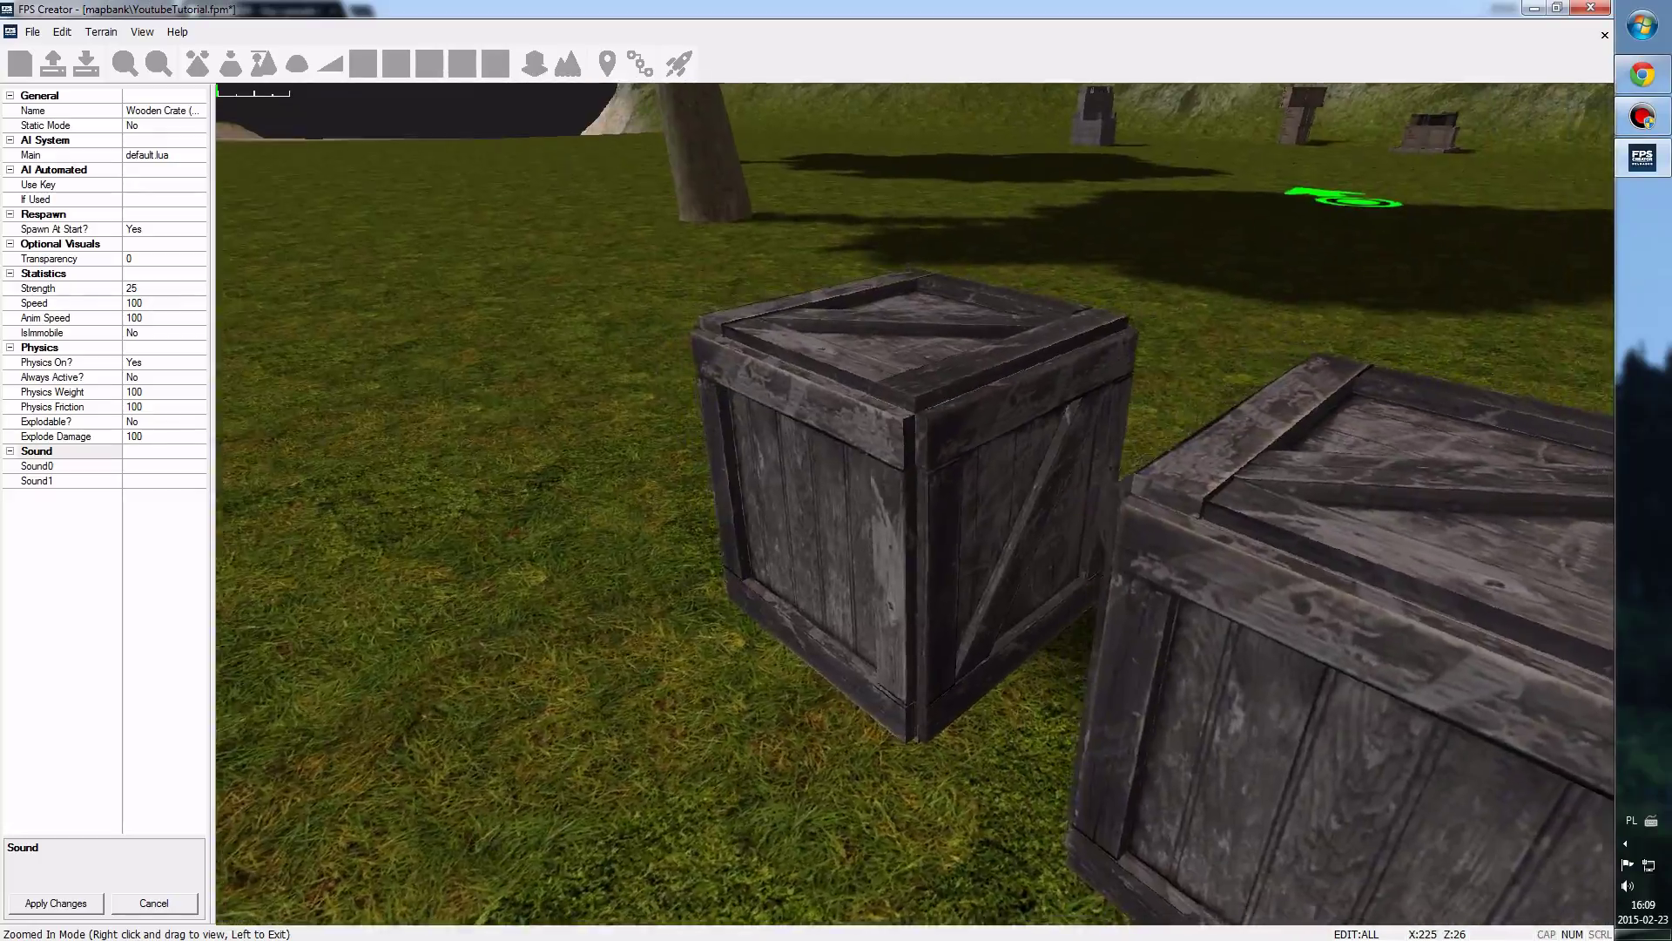
mouse_move(871, 435)
right_down()
mouse_move(871, 522)
mouse_move(1002, 523)
mouse_move(1002, 610)
mouse_move(917, 482)
mouse_move(1001, 488)
mouse_move(914, 418)
right_up()
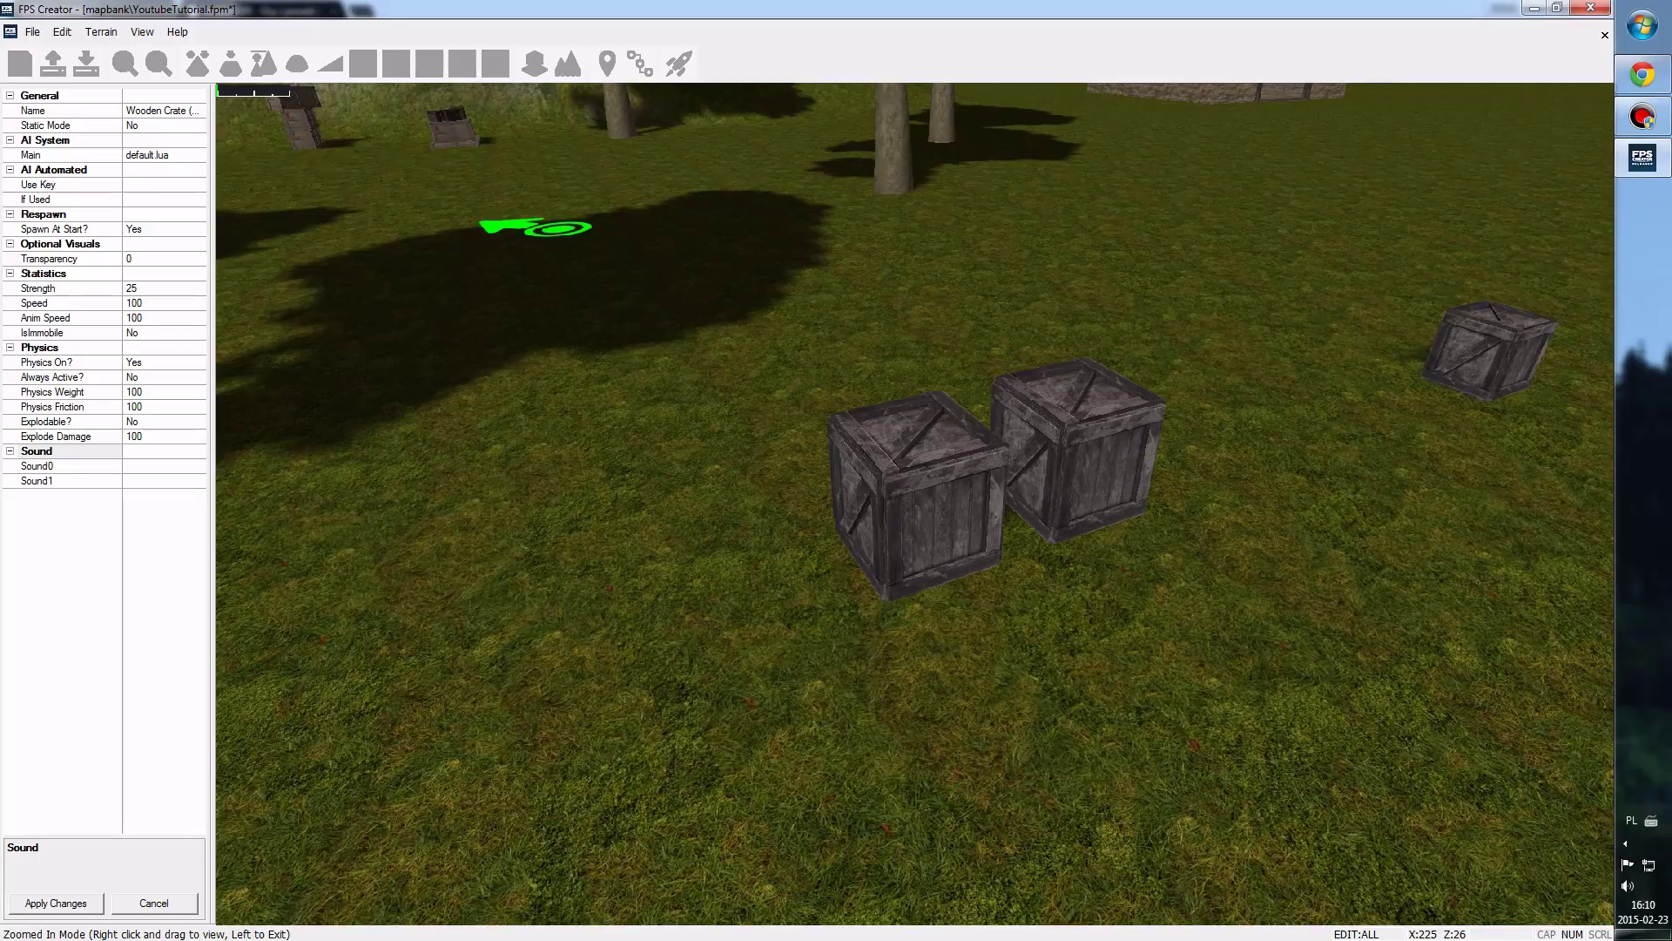
right_drag(914, 418, 923, 409)
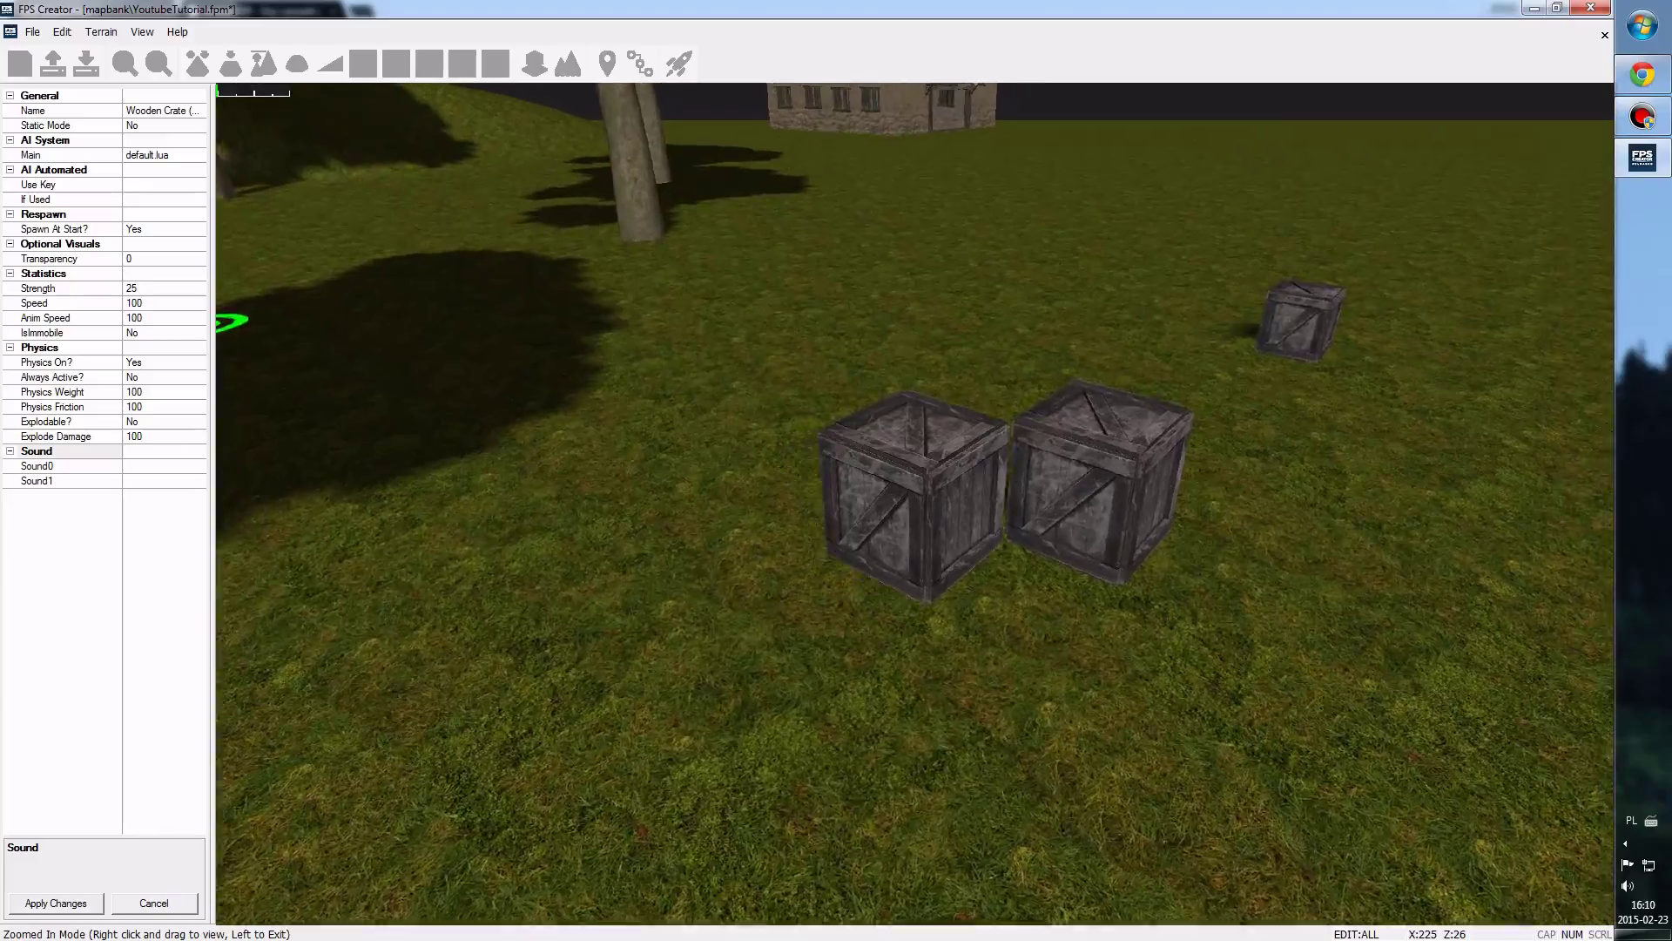
mouse_move(923, 410)
right_down()
mouse_move(1010, 410)
mouse_move(1010, 435)
mouse_move(959, 427)
mouse_move(1045, 410)
right_up()
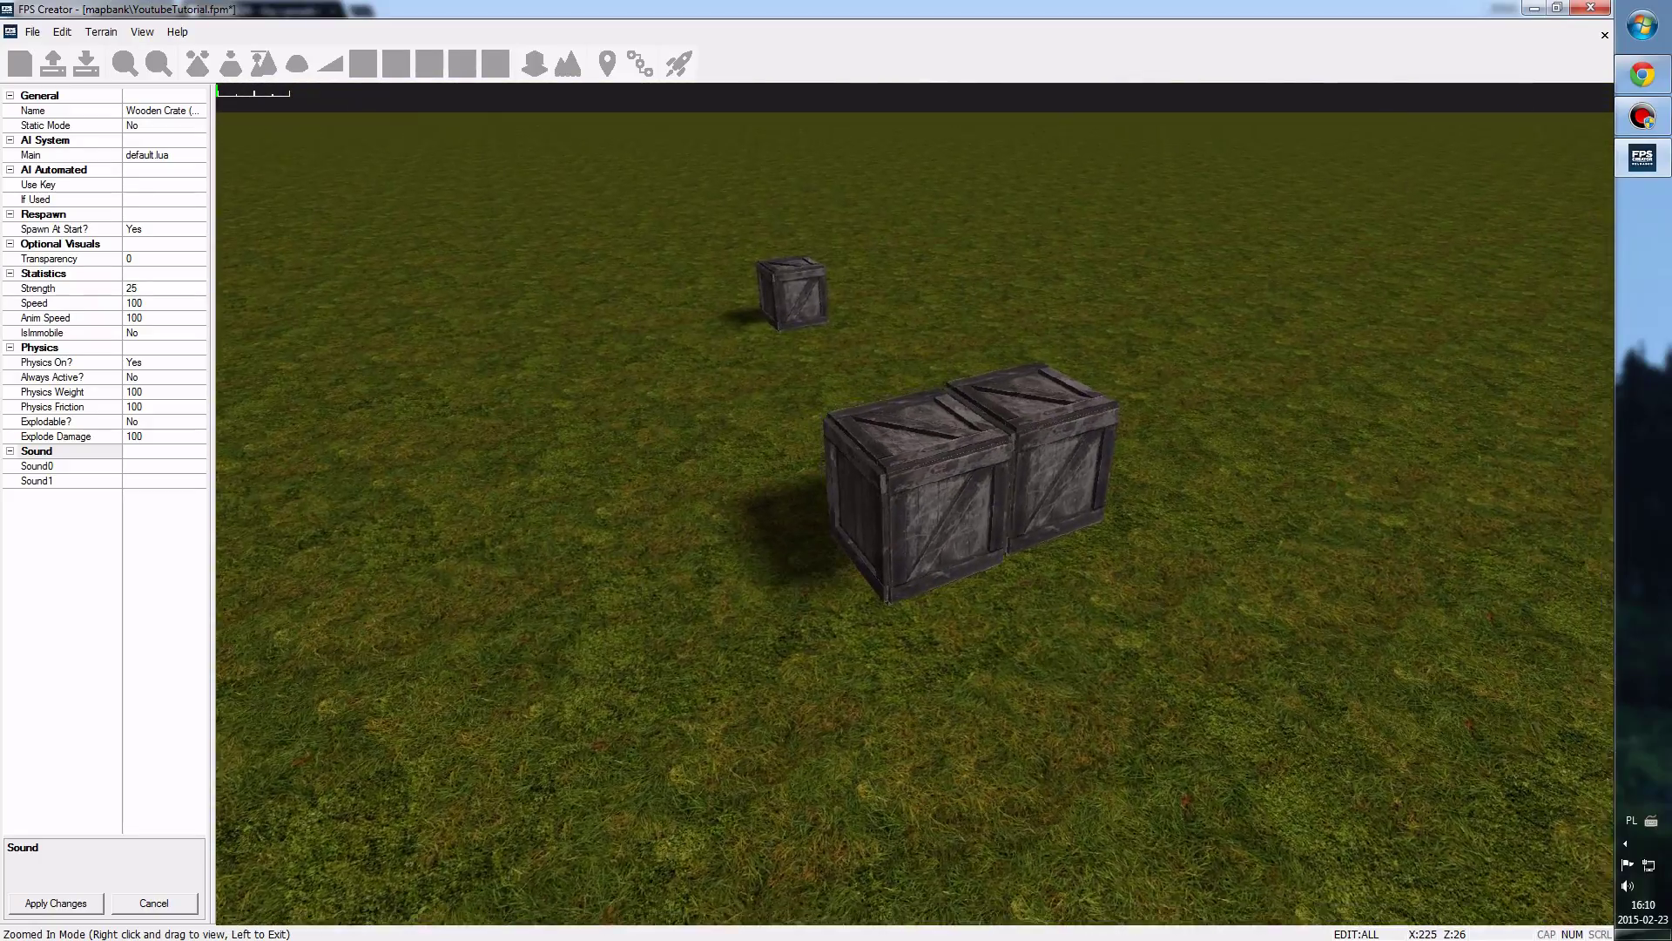
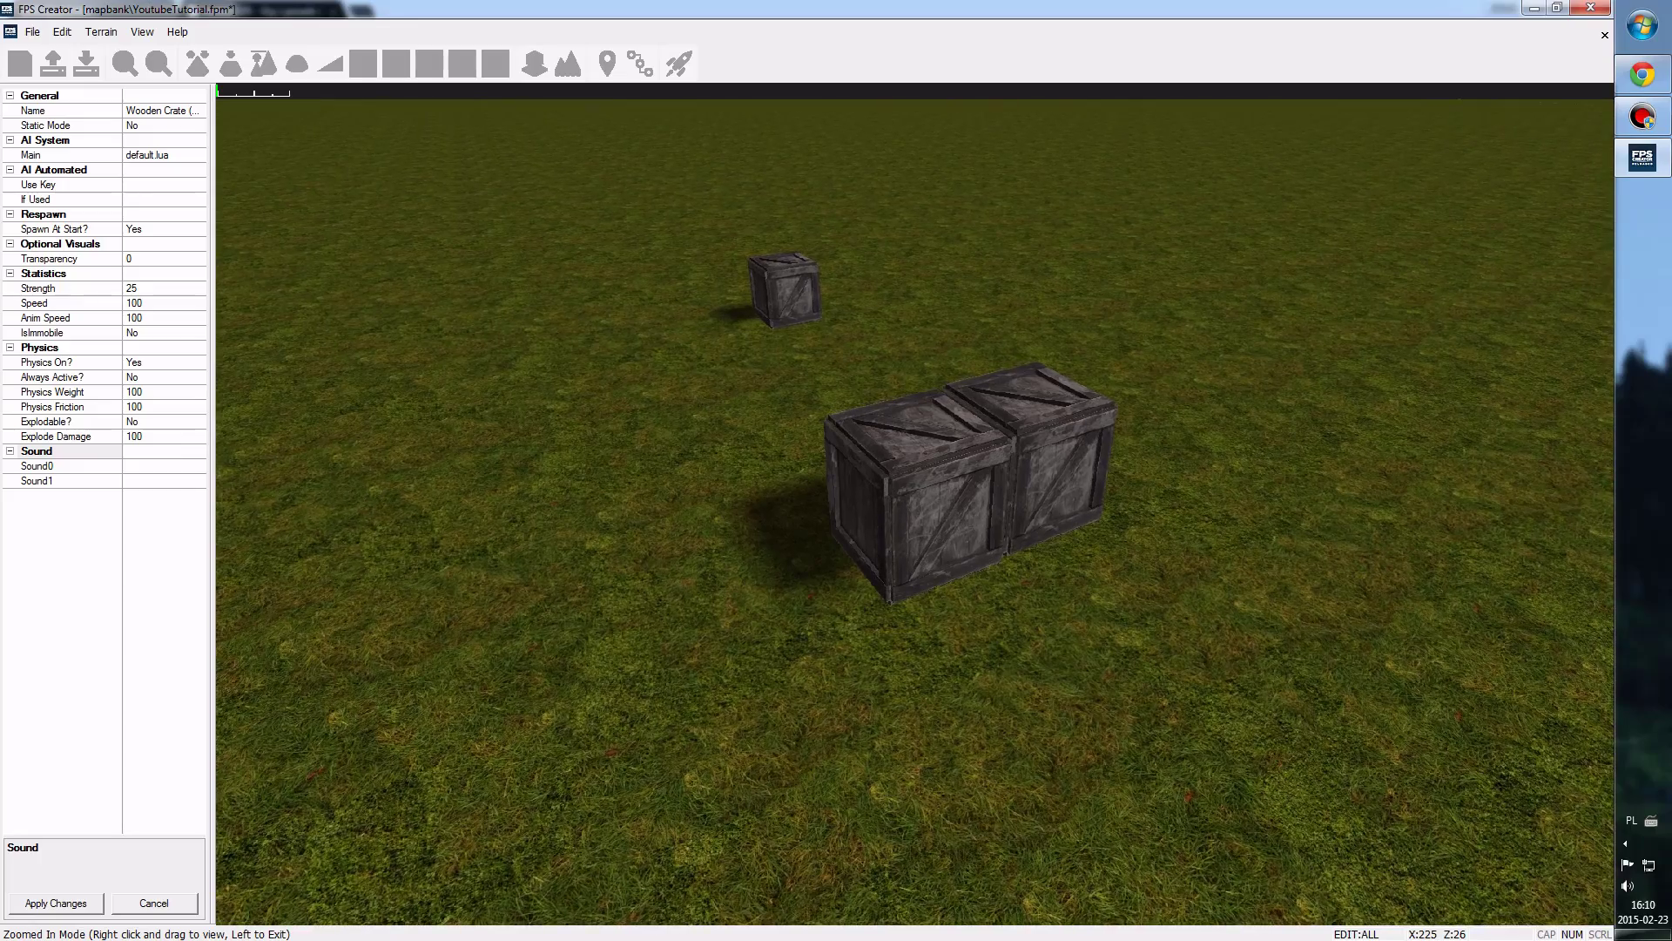
- Orbit around the crate pair and review the Static Mode choices without changing them
right_drag(1046, 410, 1001, 392)
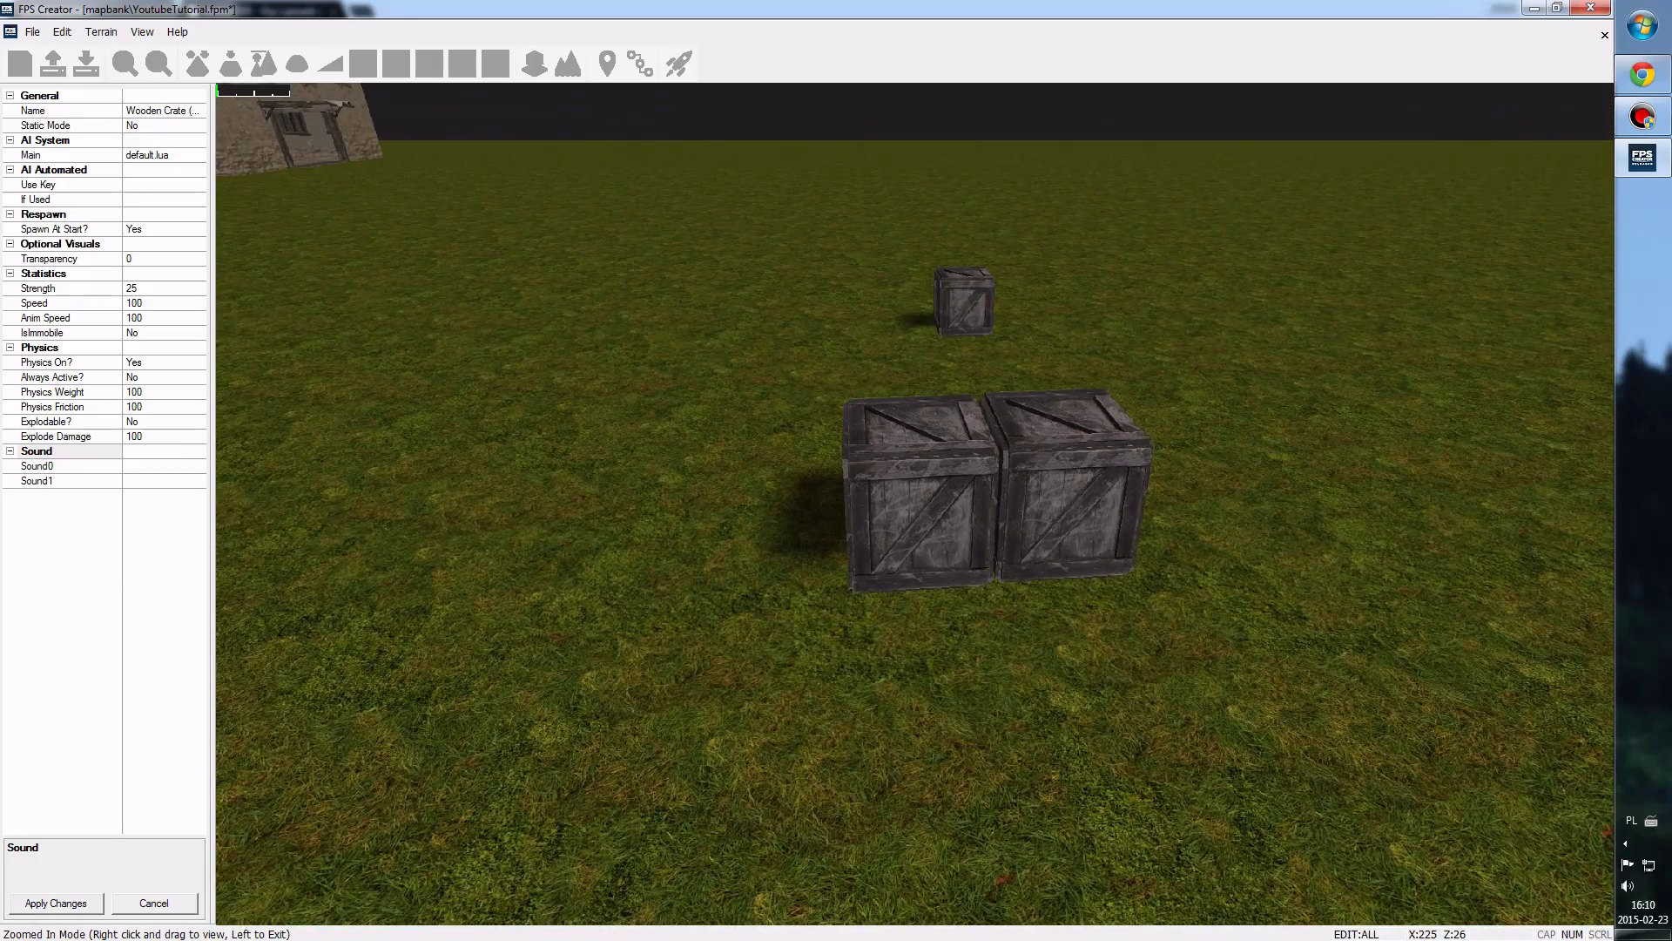
mouse_move(1001, 392)
right_down()
mouse_move(958, 383)
mouse_move(975, 526)
right_up()
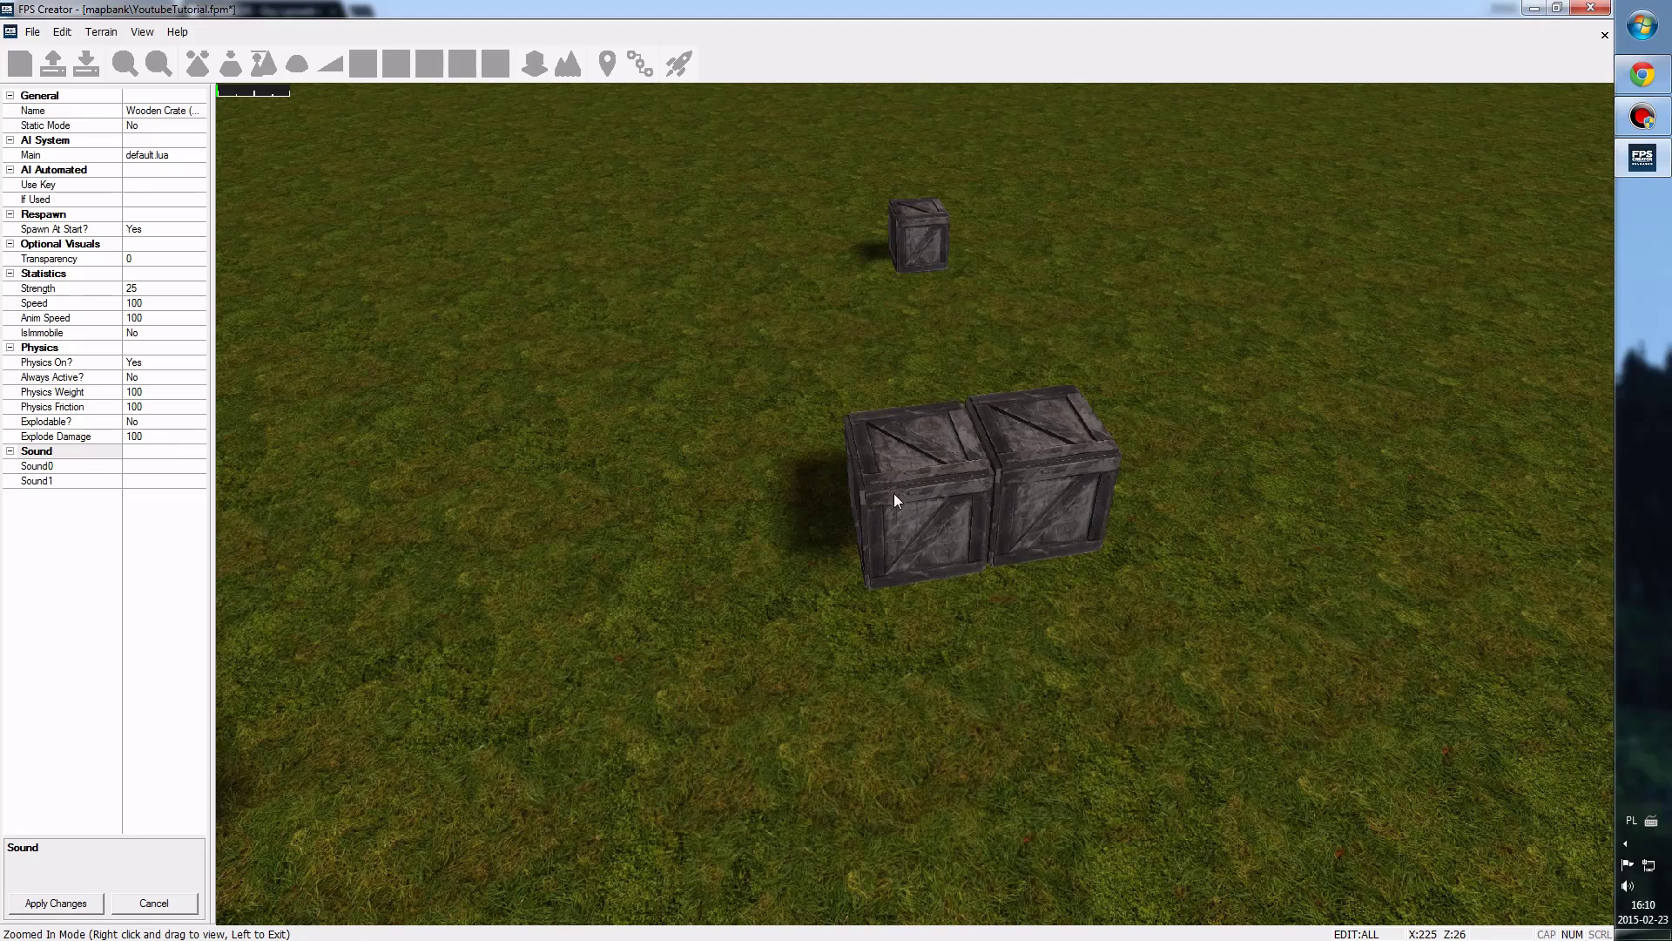
mouse_move(975, 526)
right_down()
mouse_move(871, 526)
mouse_move(880, 470)
mouse_move(906, 496)
right_up()
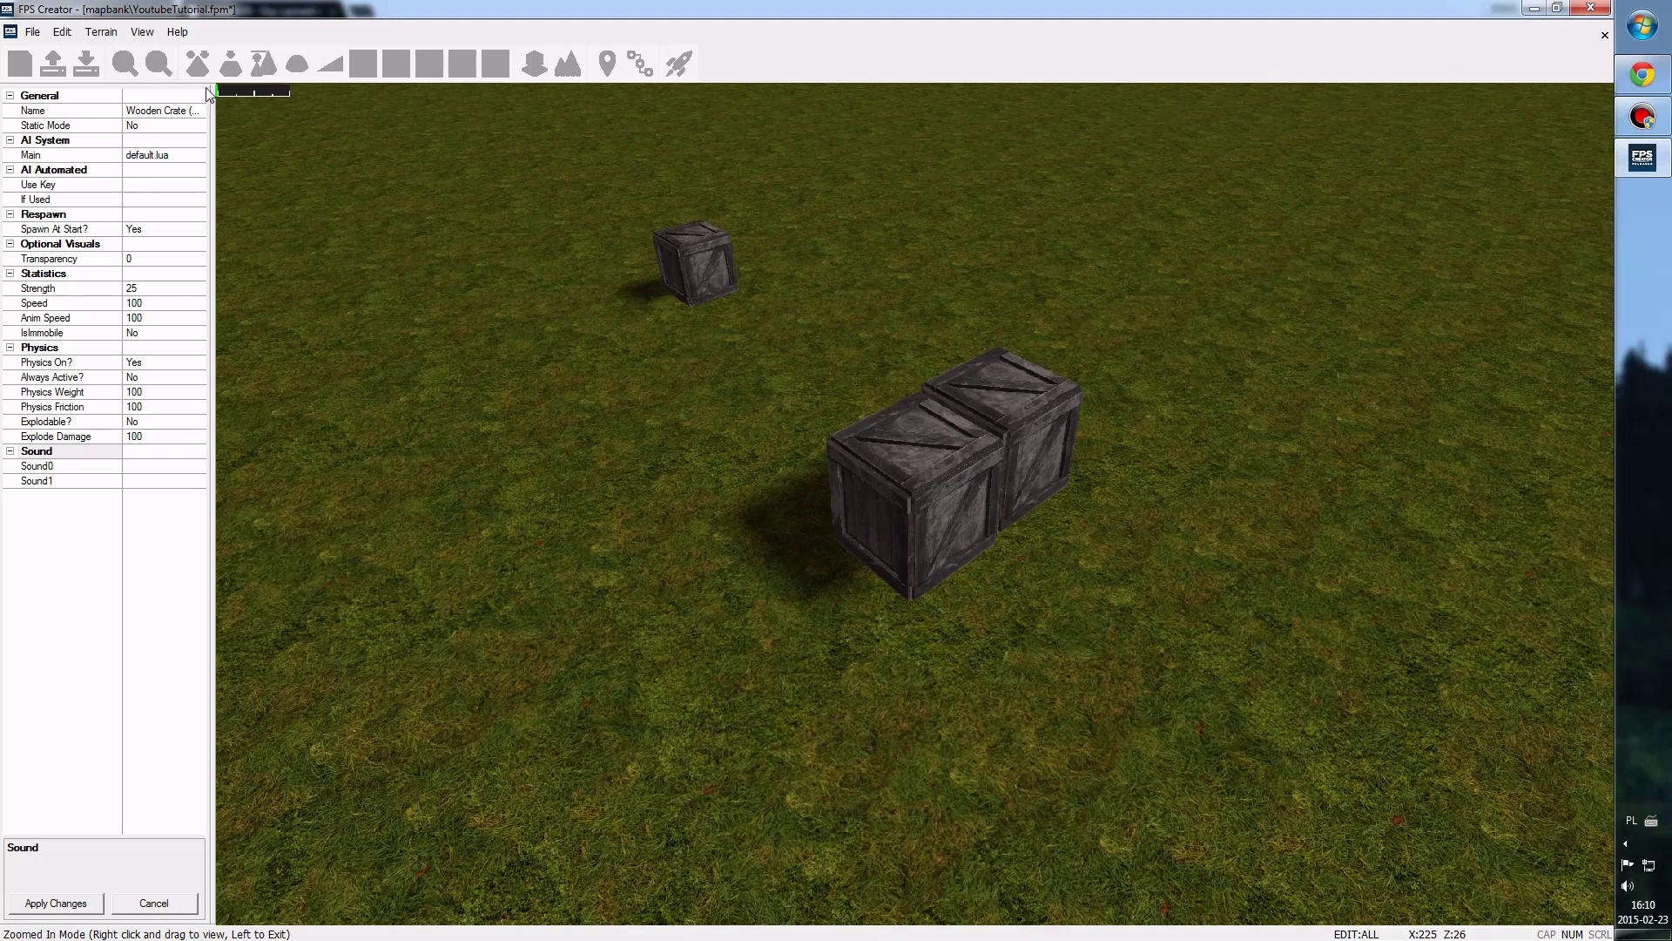
click(76, 131)
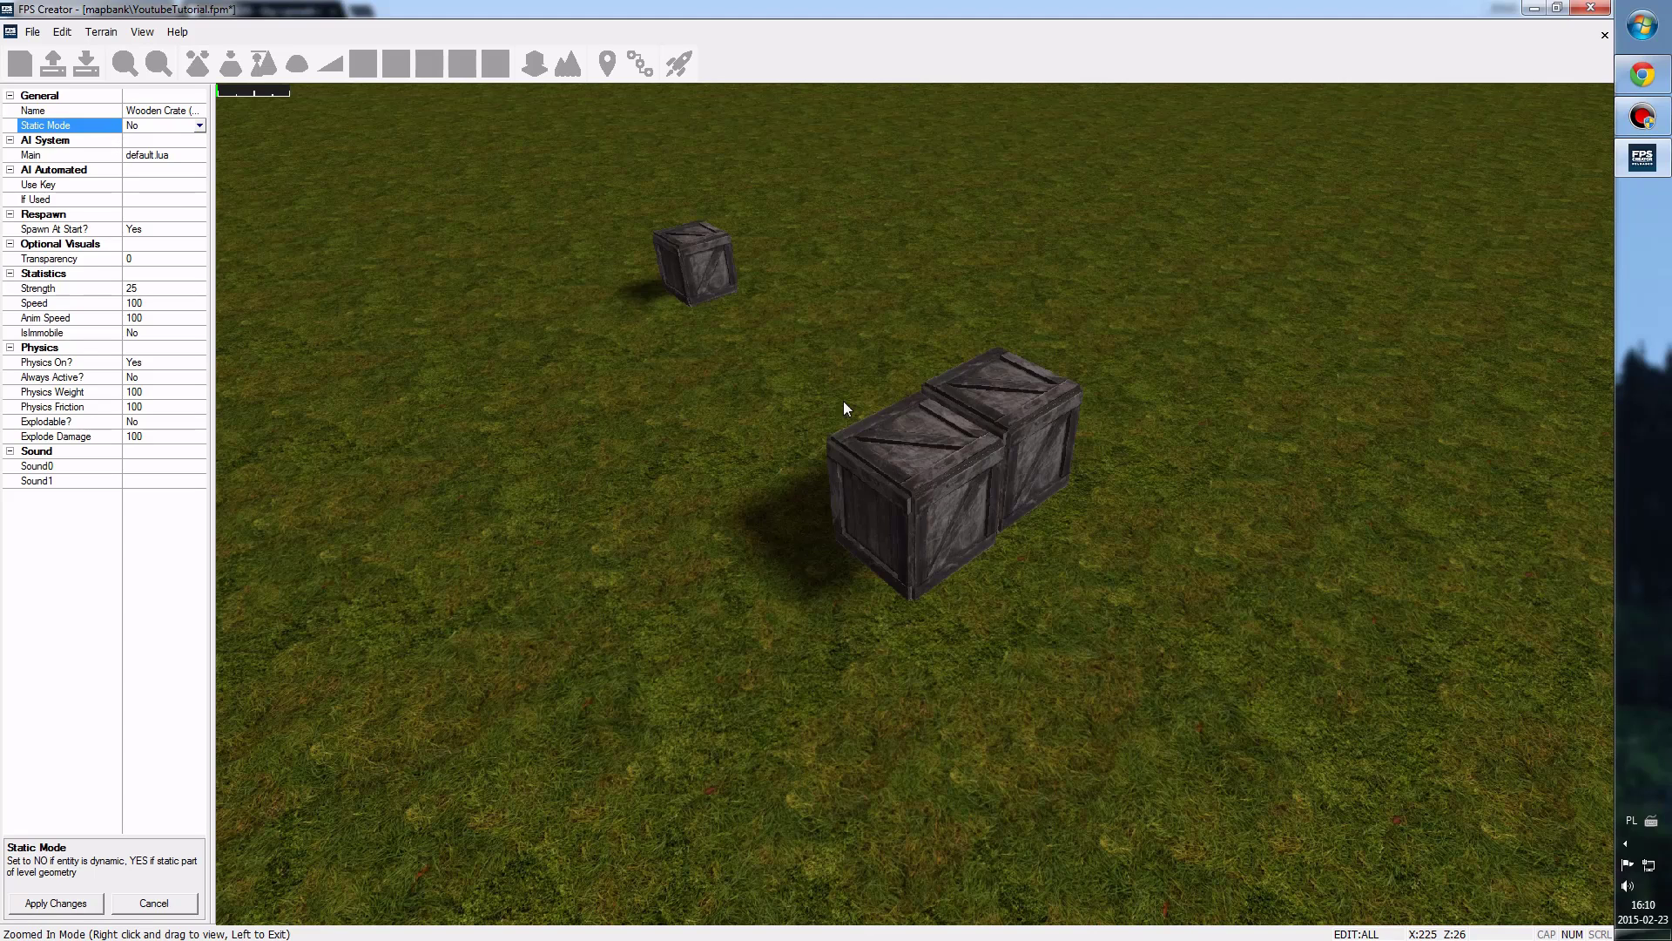
click(199, 125)
click(199, 125)
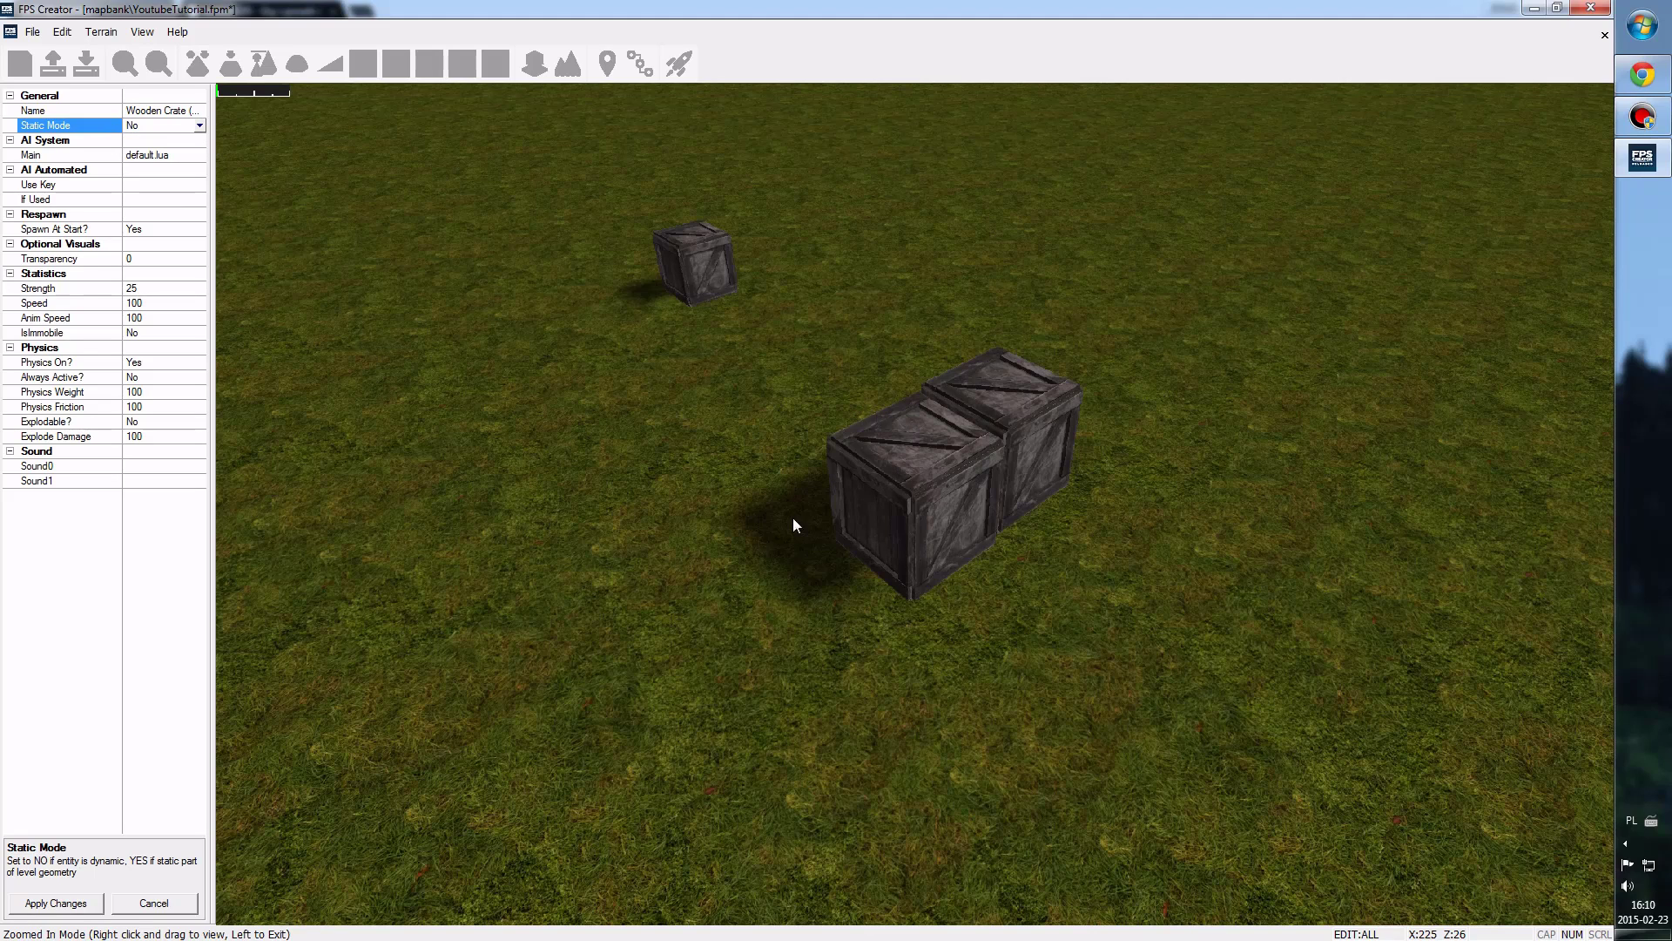
click(200, 125)
click(90, 129)
- Browse for a different Main script file, then cancel to keep default.lua
right_drag(951, 494, 165, 179)
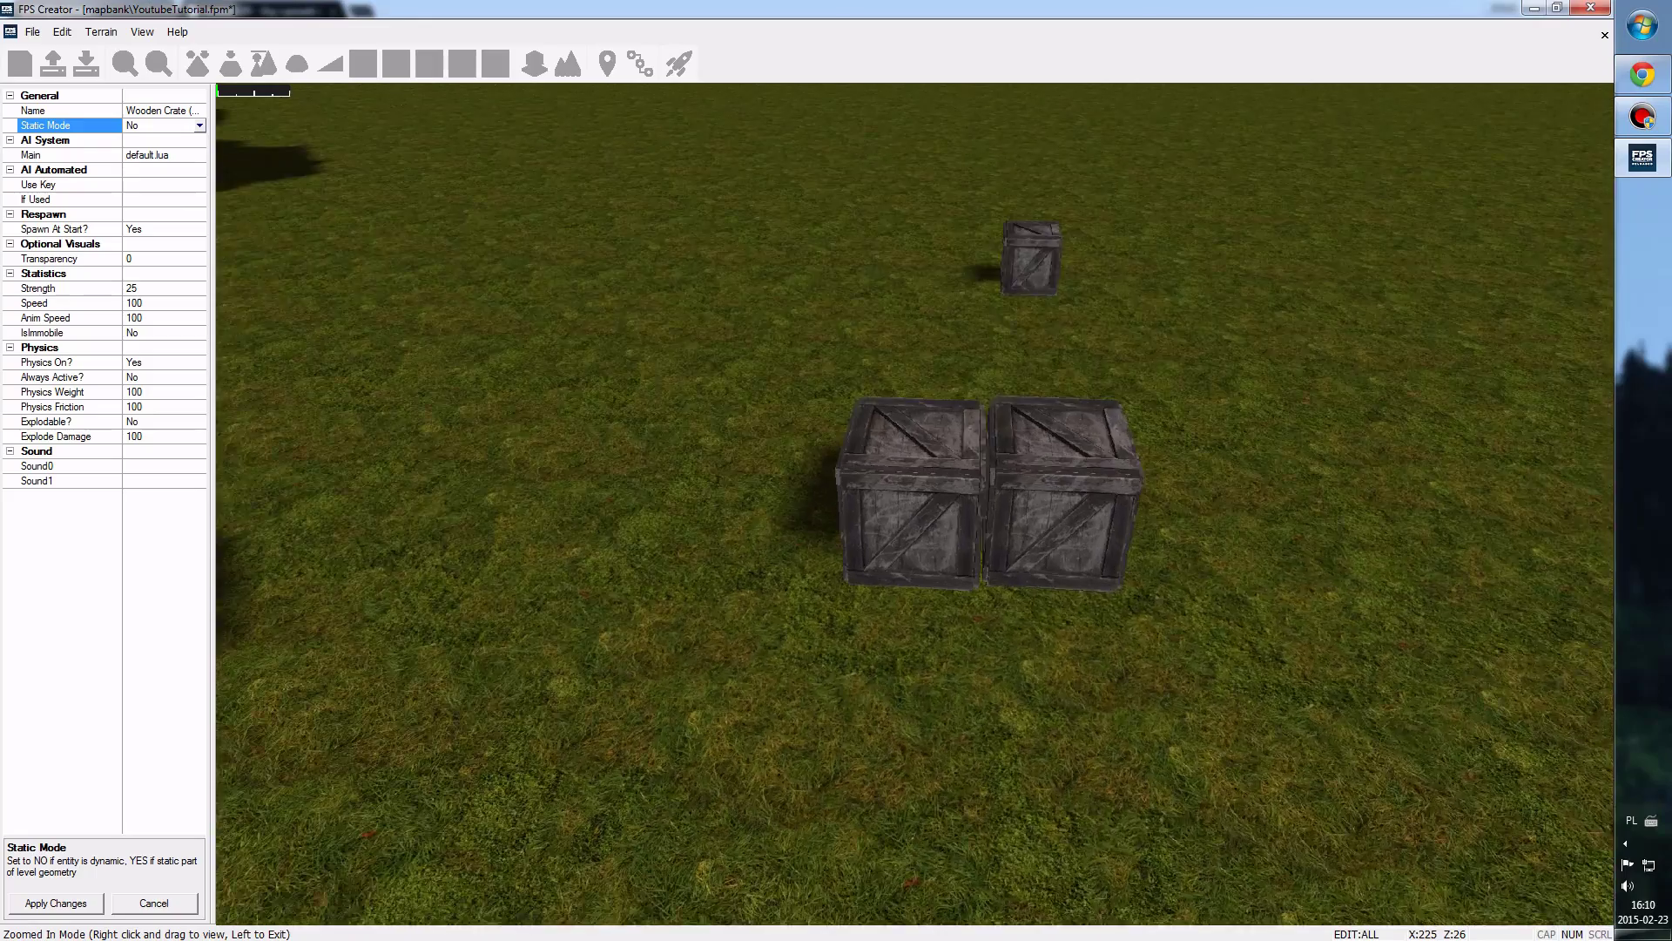
click(191, 113)
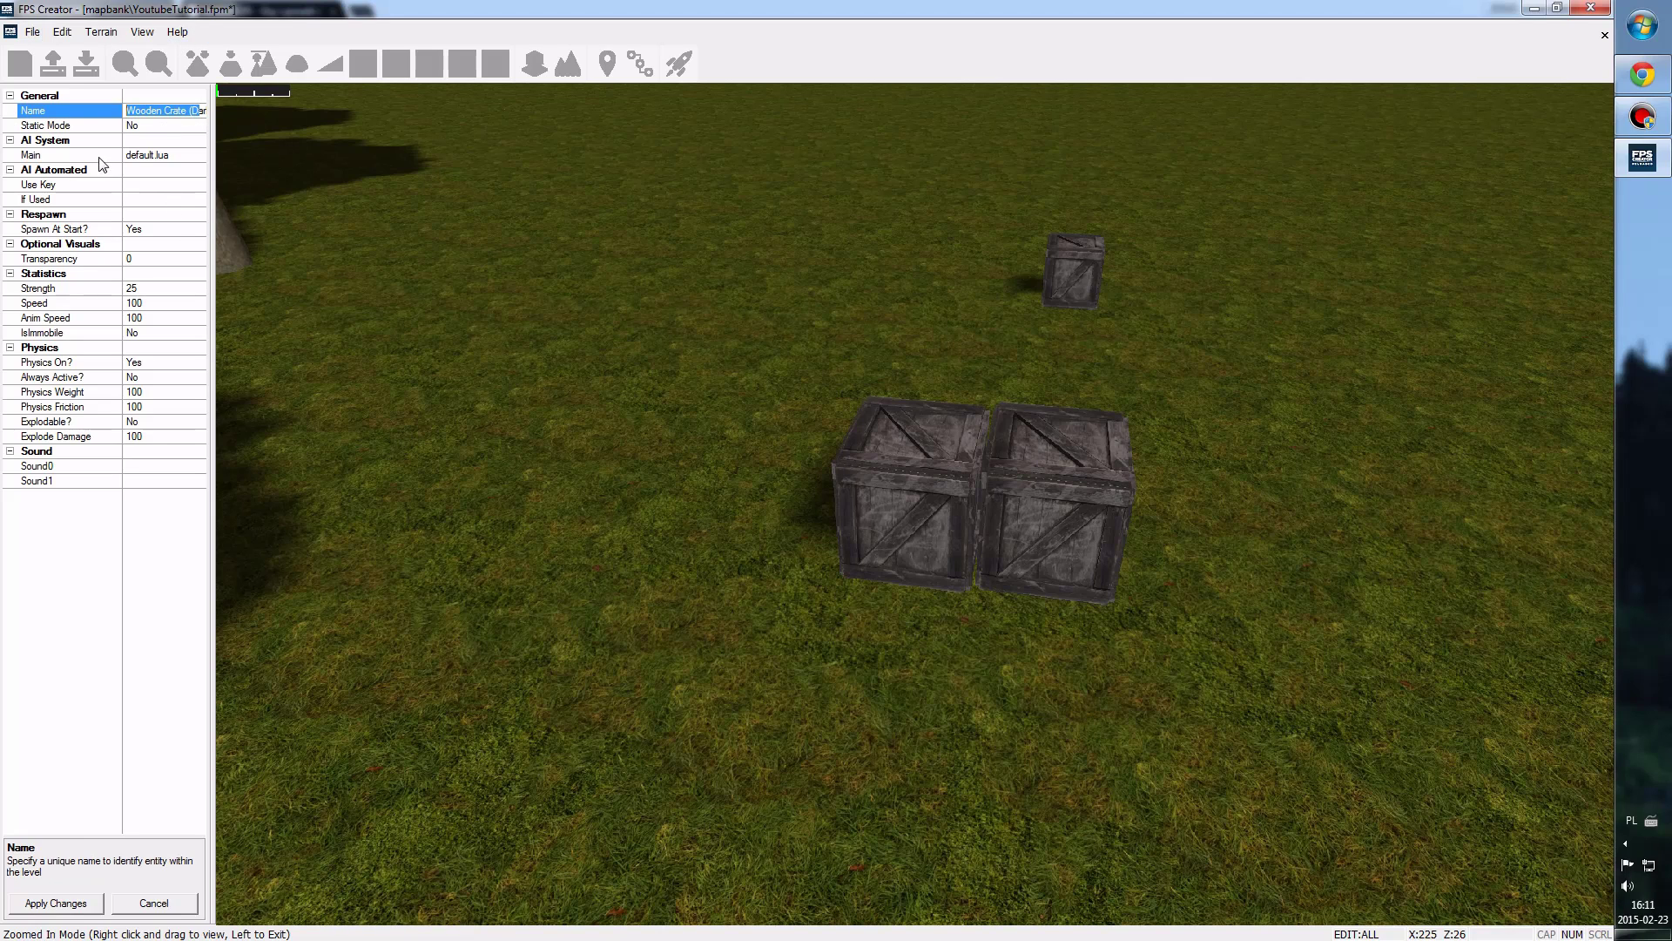
click(61, 157)
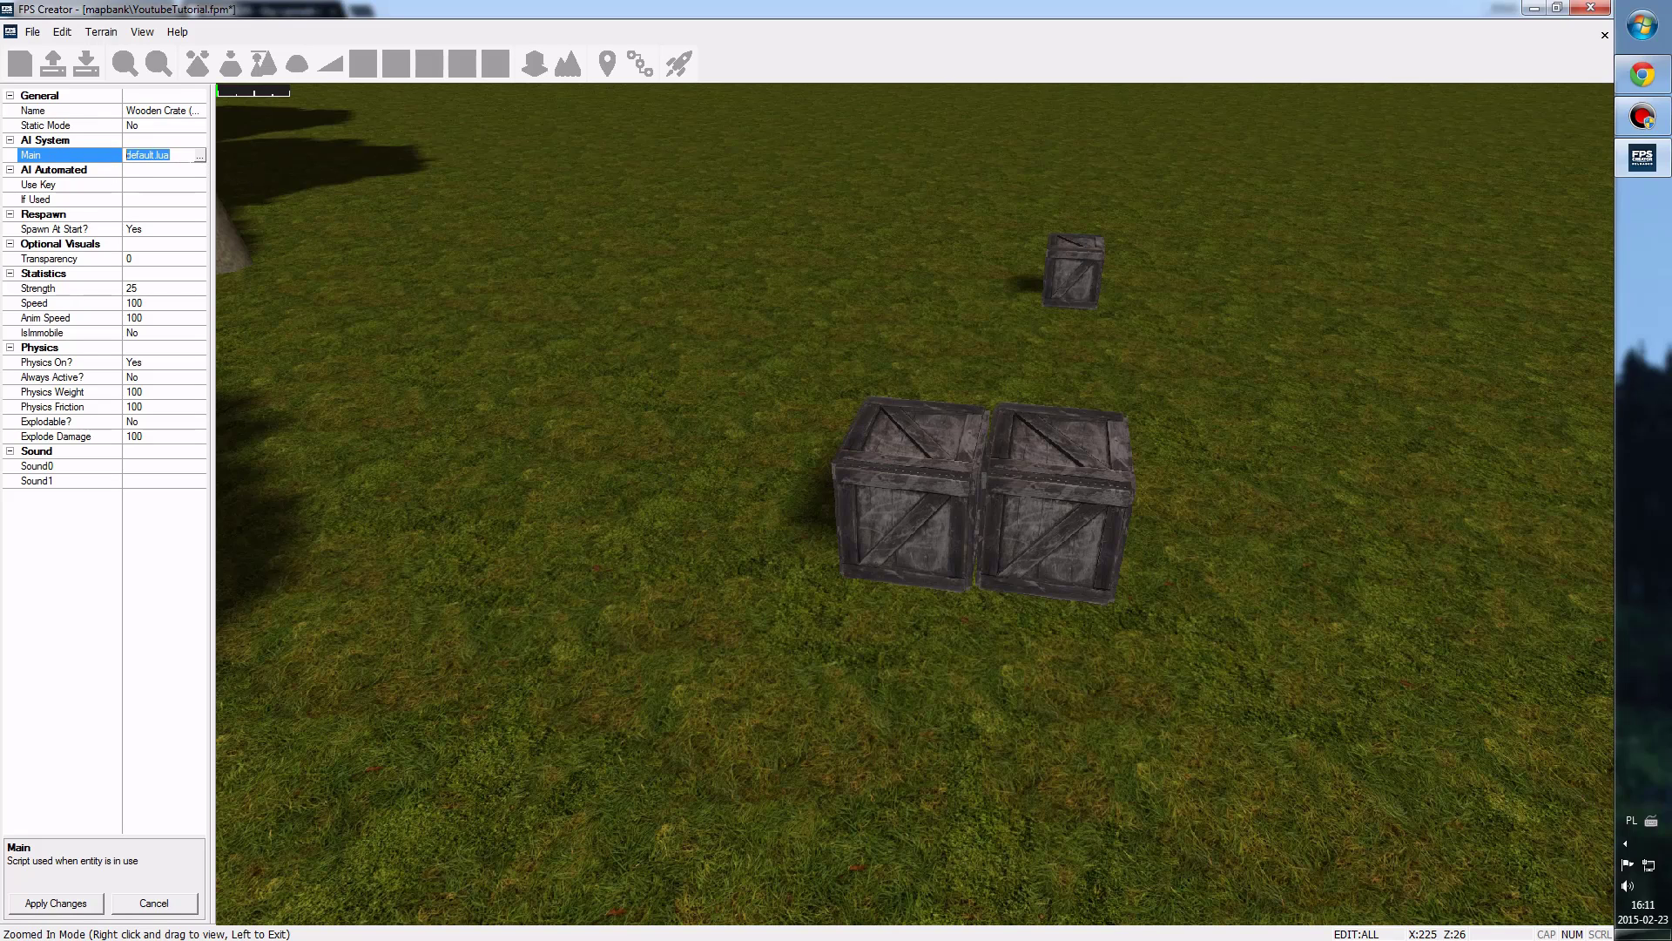
click(170, 155)
click(201, 156)
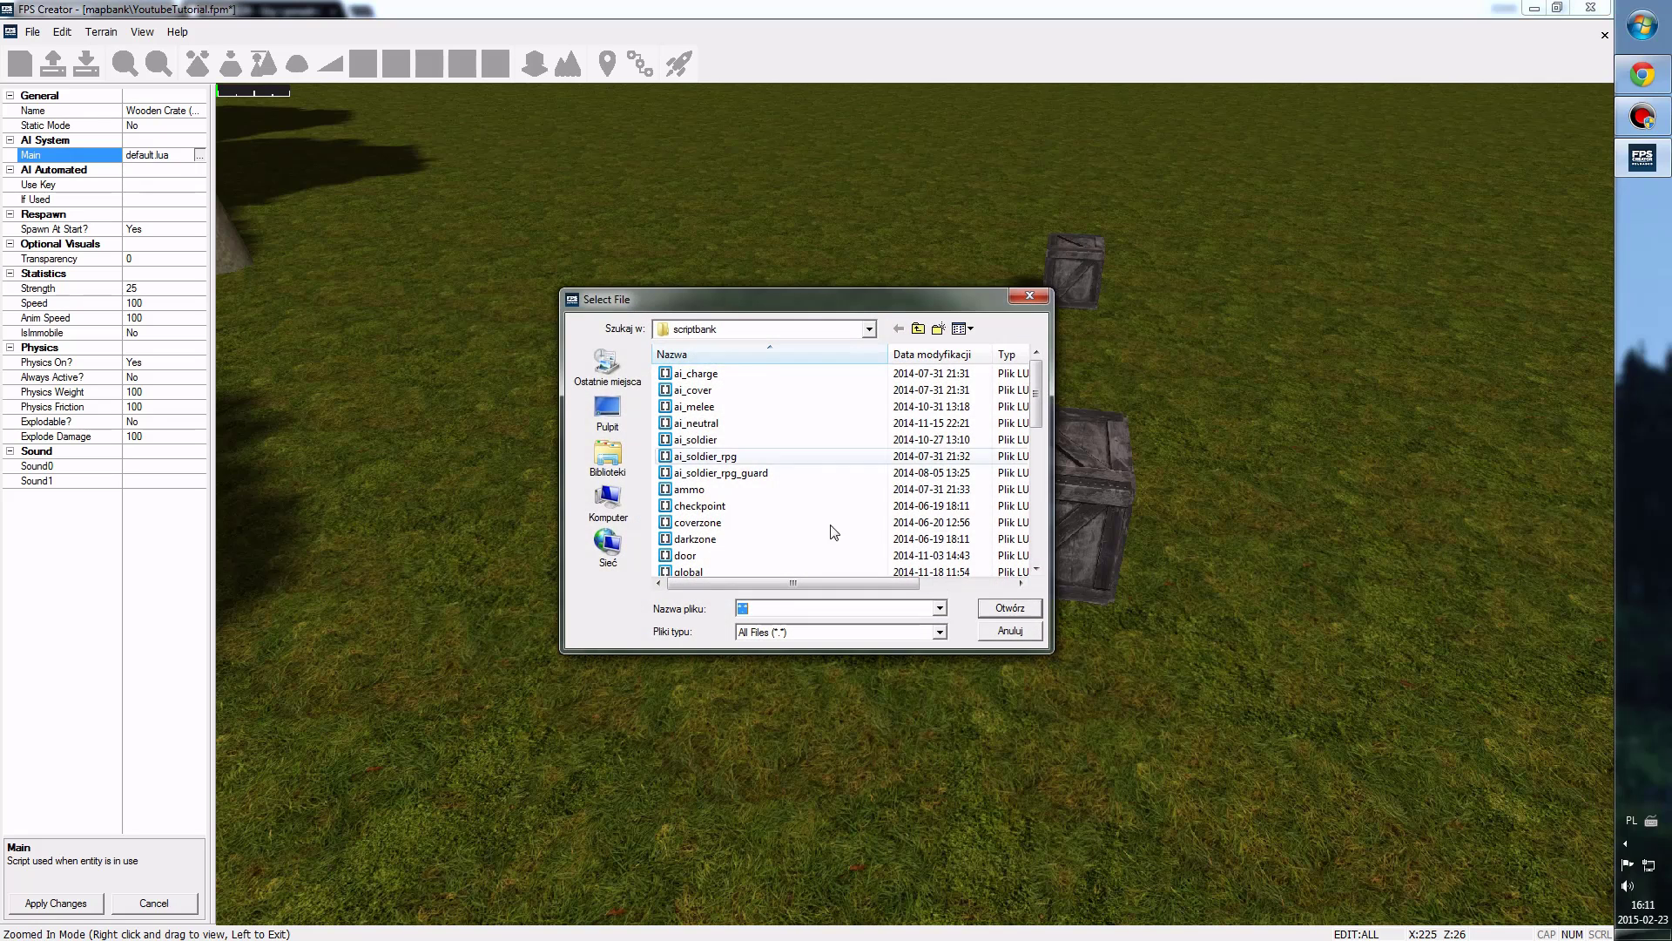
click(707, 456)
scroll(756, 489, down, 3)
scroll(756, 490, down, 3)
click(756, 488)
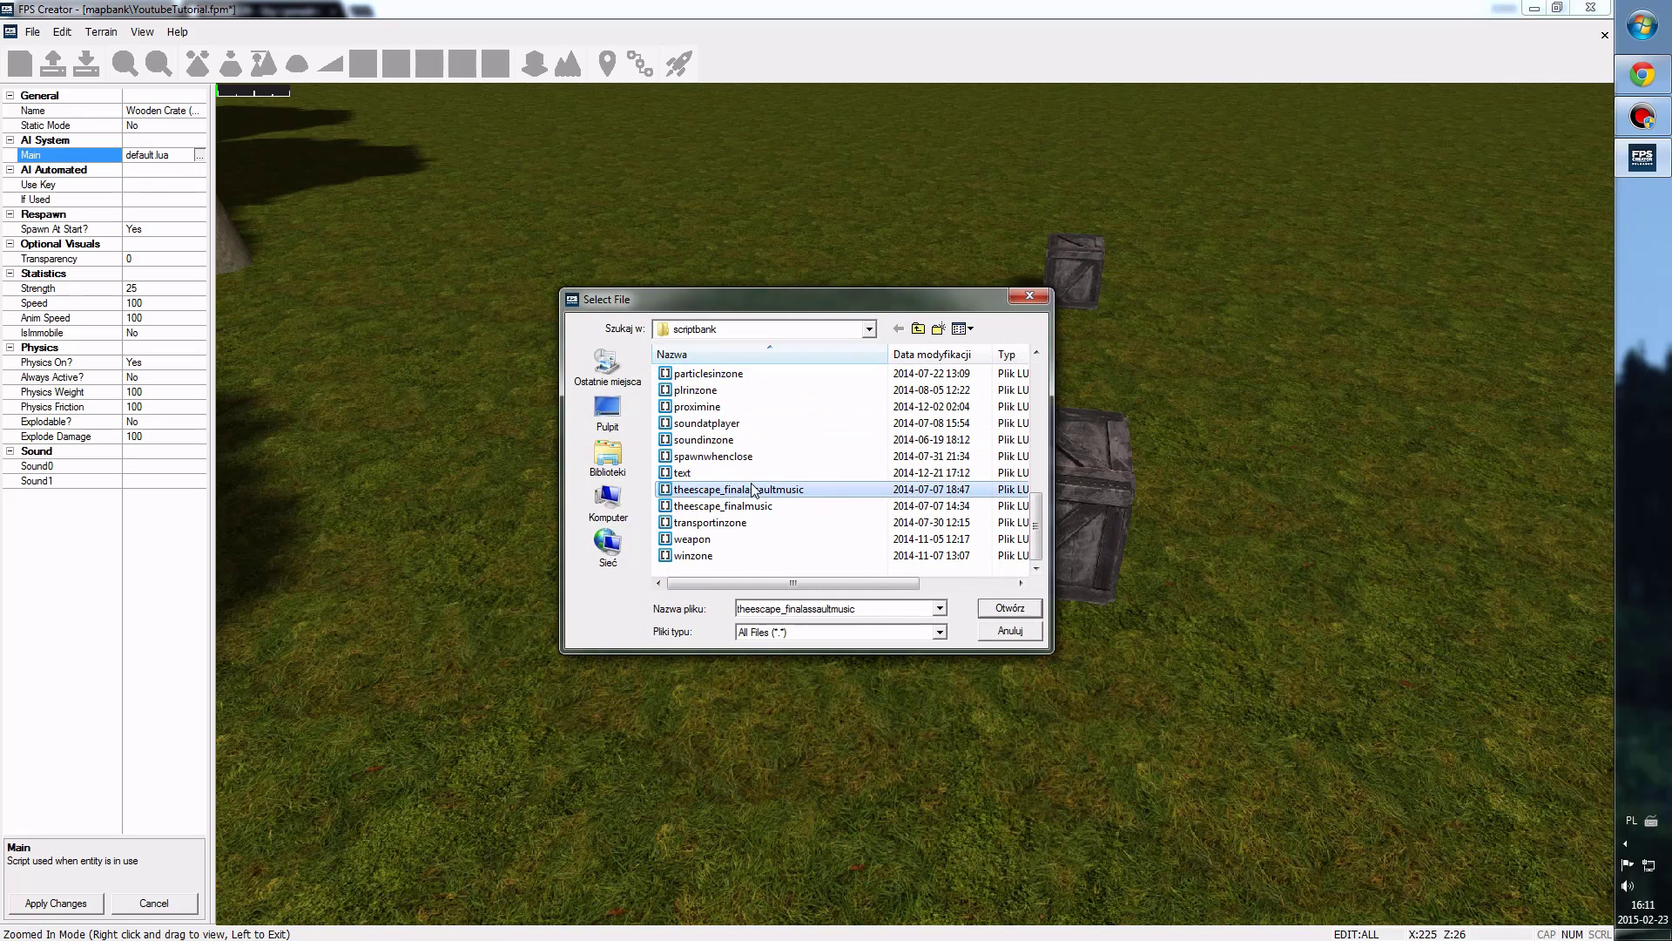
scroll(758, 487, up, 1)
click(750, 490)
click(992, 640)
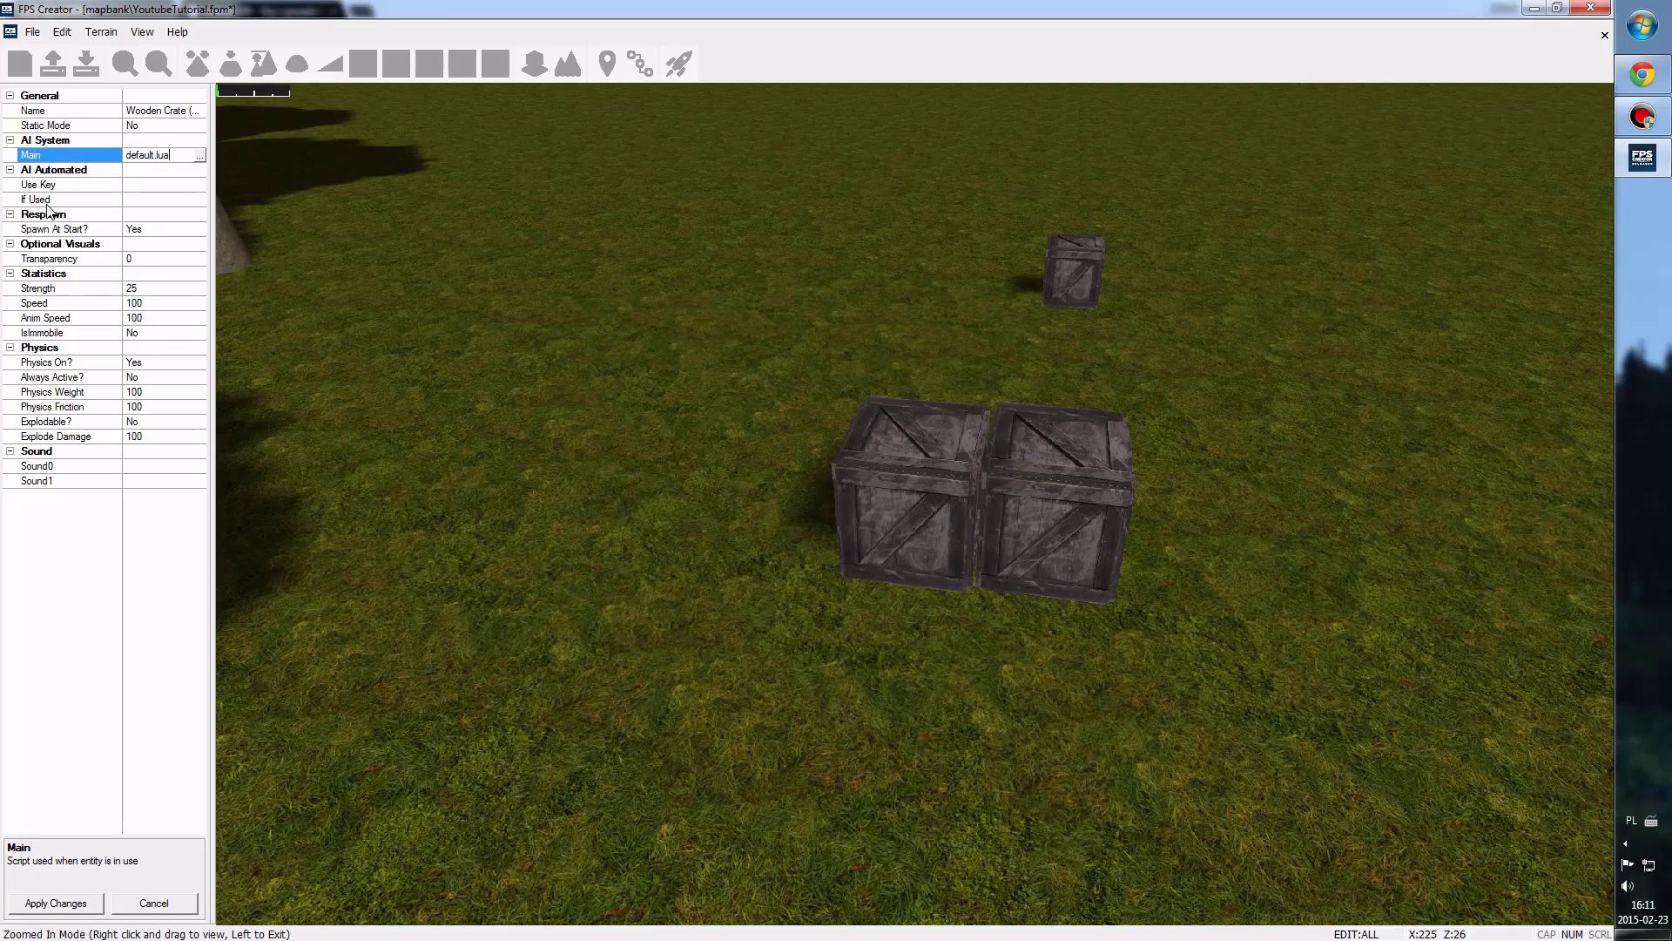
- Look over the crate's Statistics settings, then exit the close-up to the top-down map
right_drag(321, 675, 322, 675)
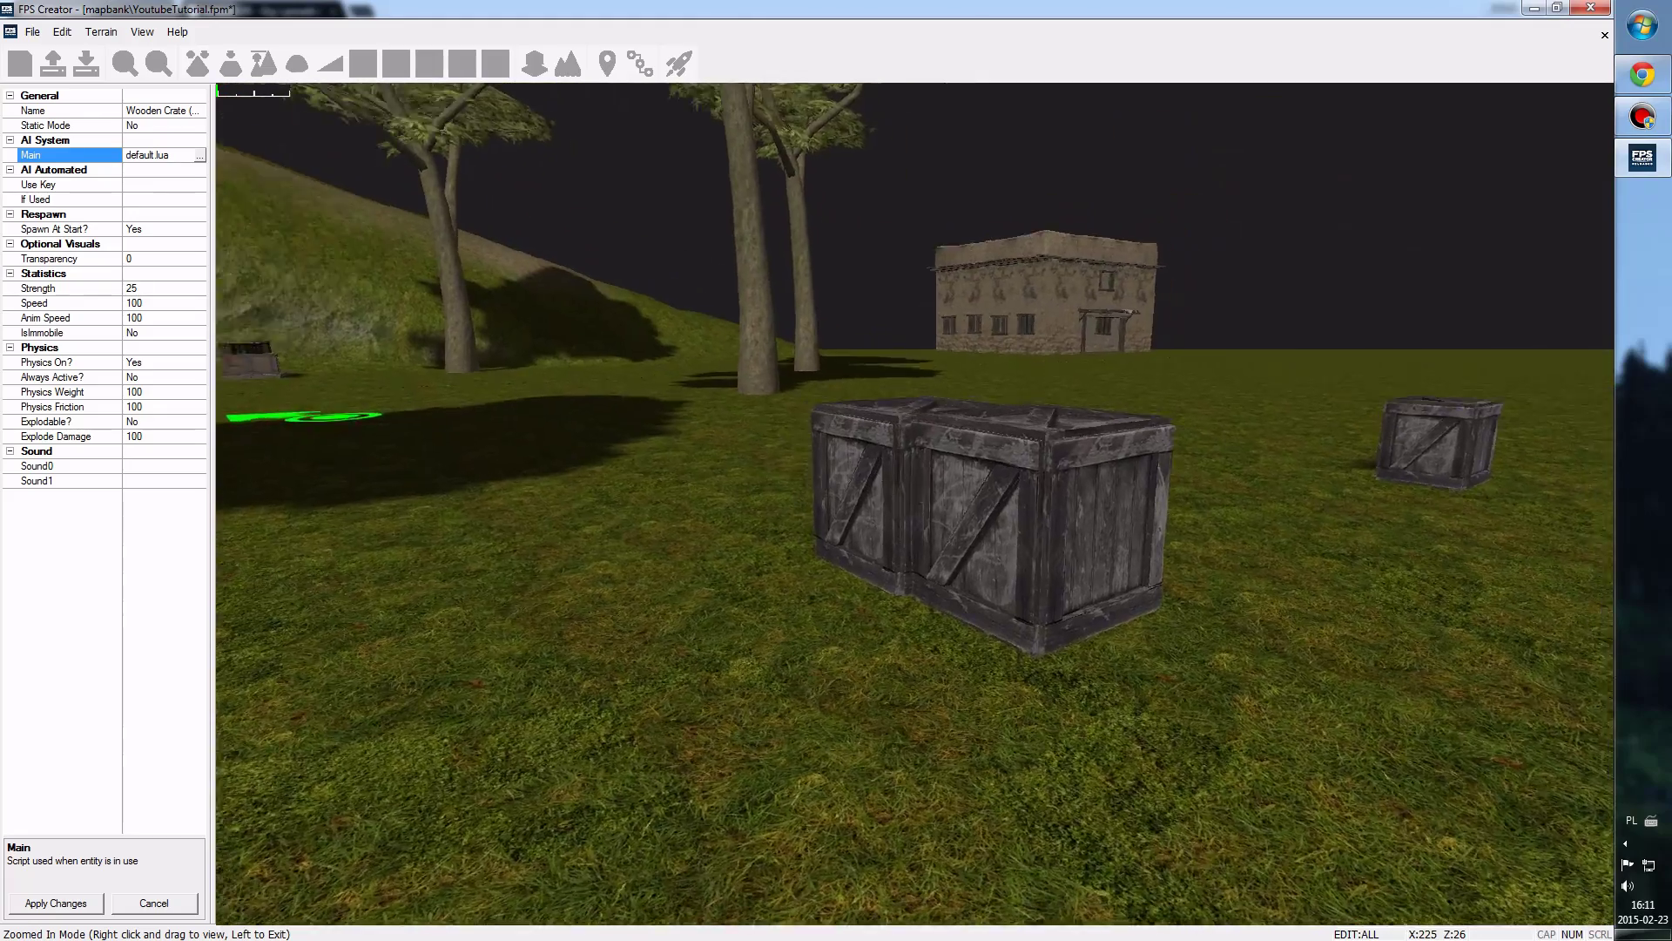
right_drag(915, 512, 914, 512)
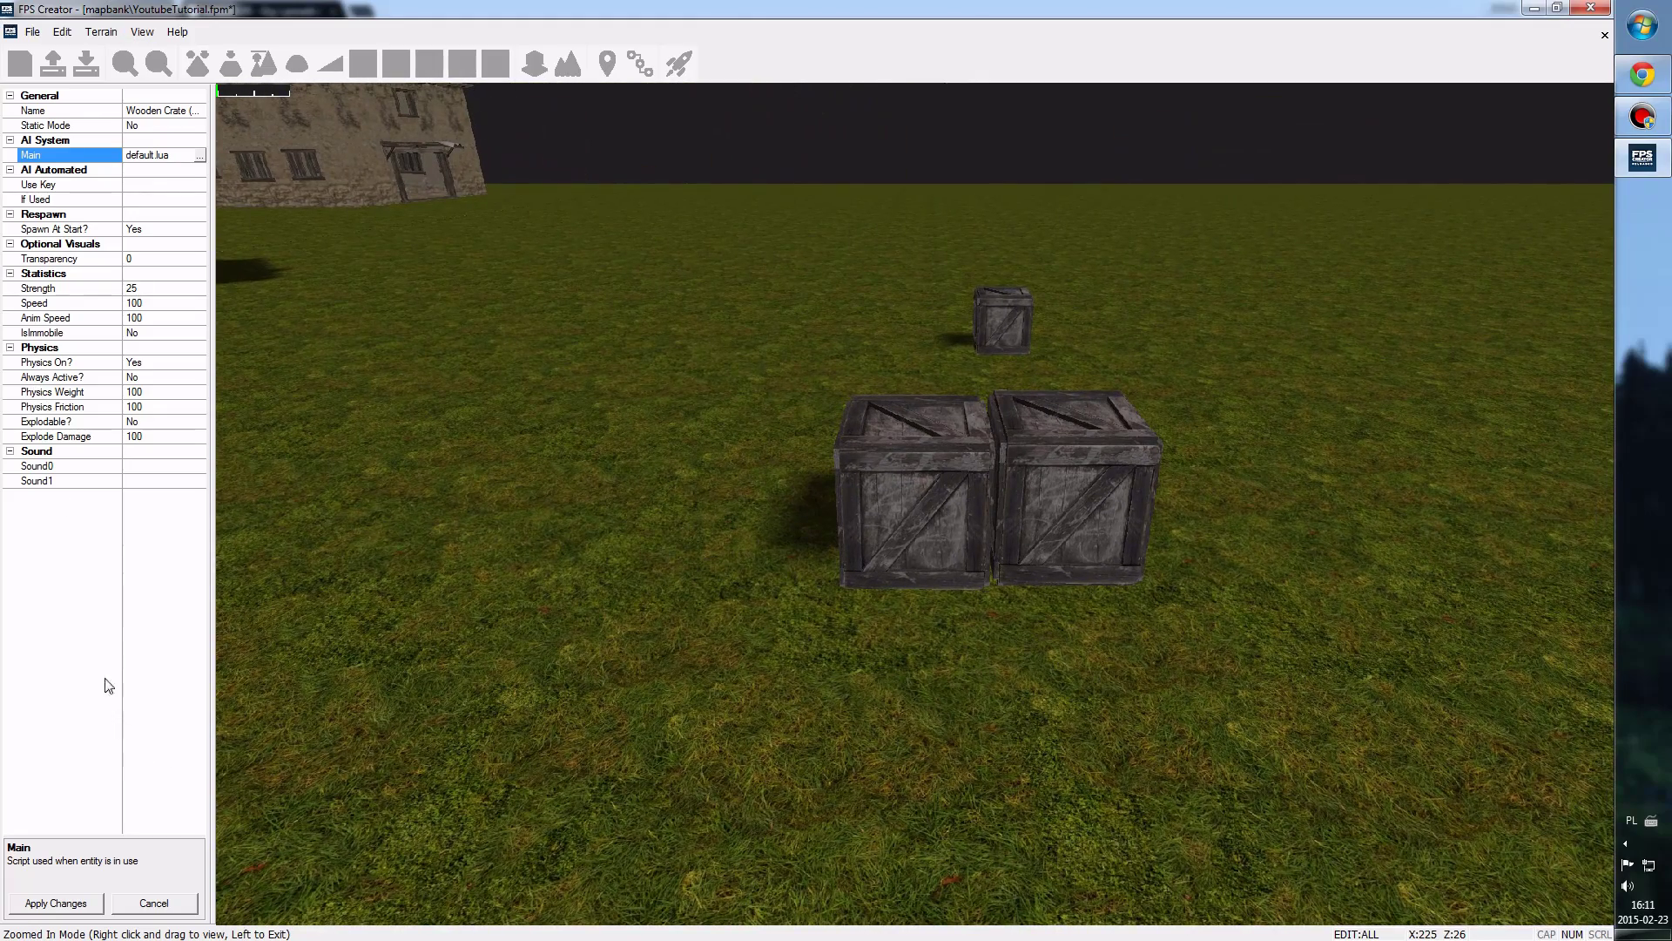
click(58, 277)
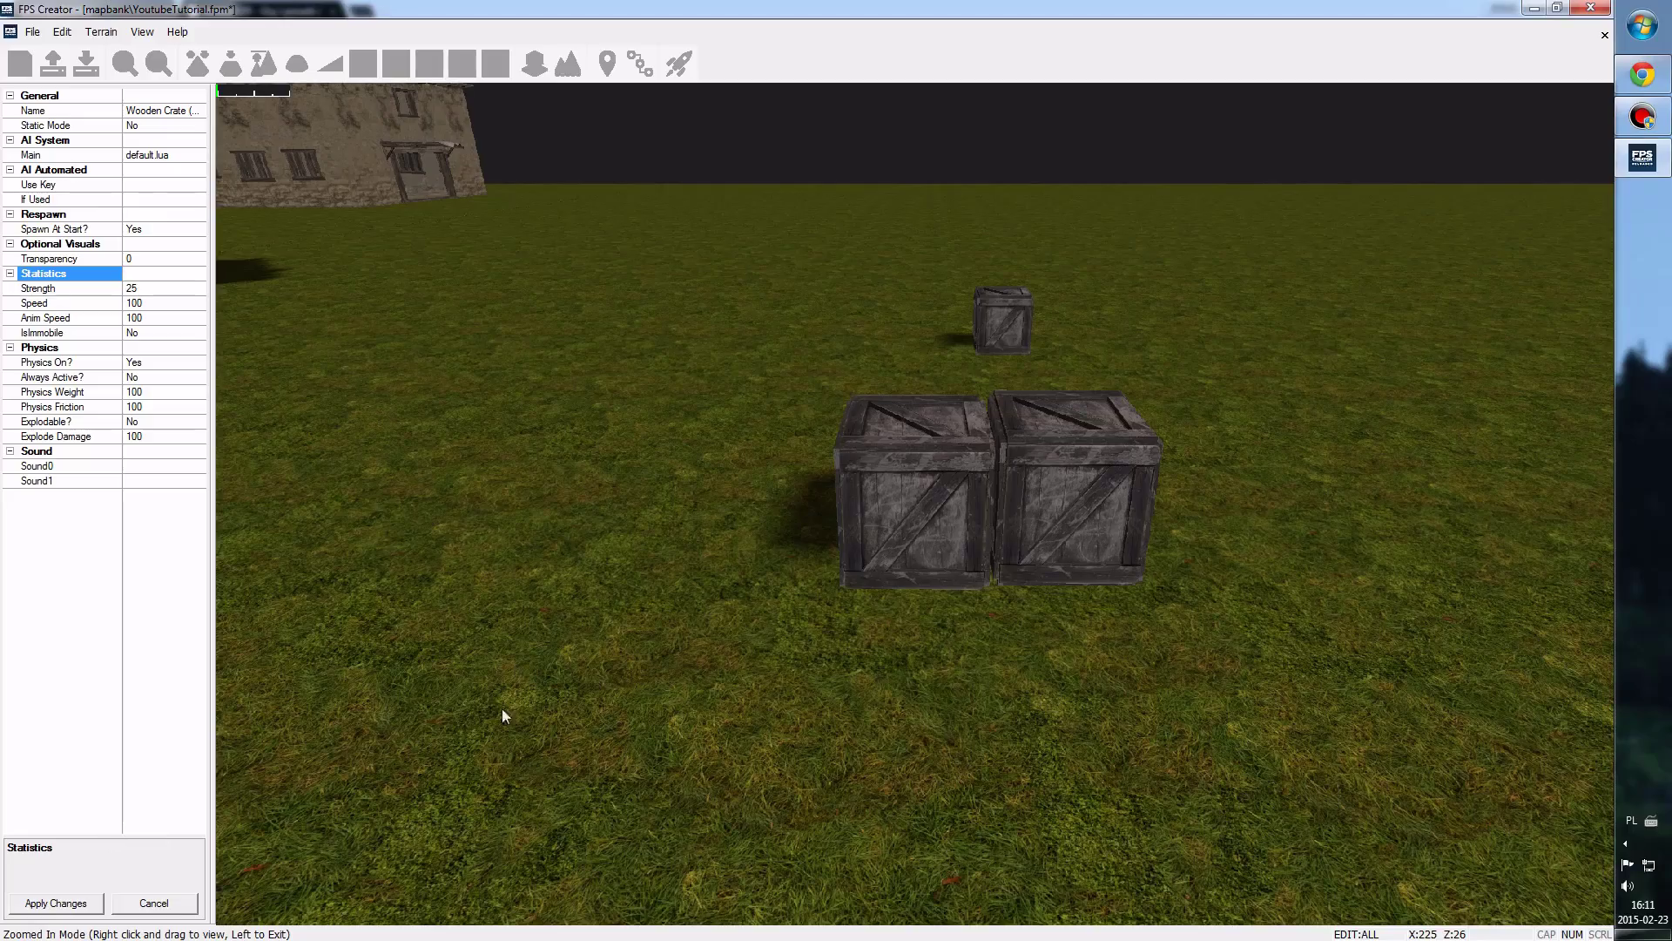
right_drag(551, 694, 551, 695)
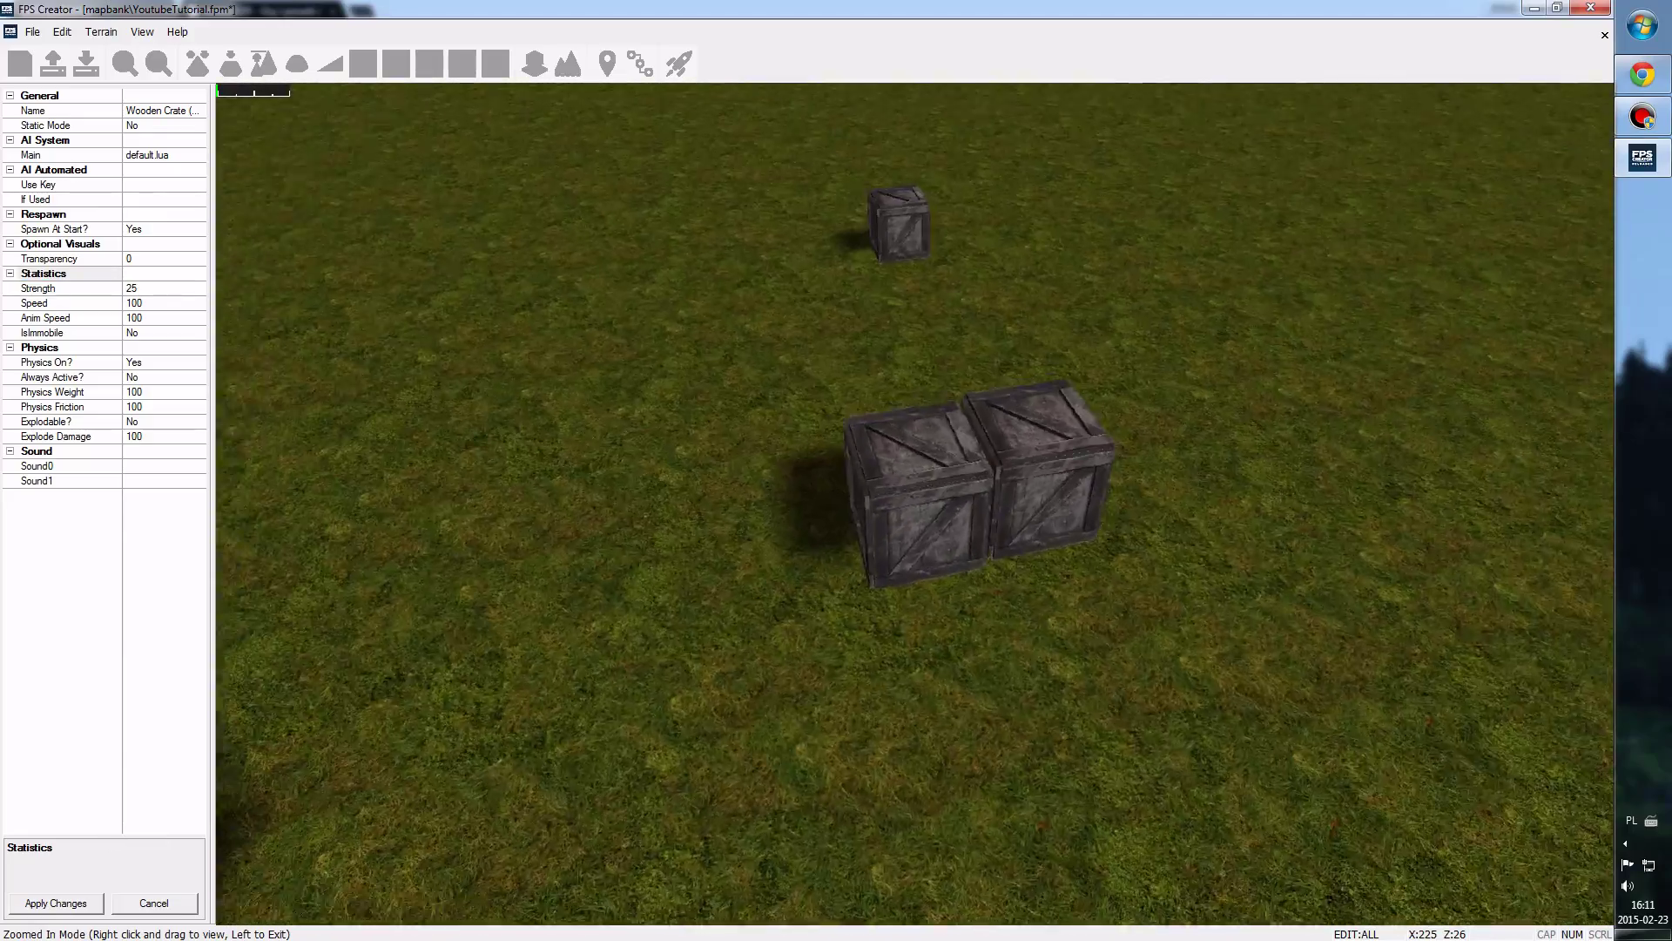
right_drag(913, 436, 912, 437)
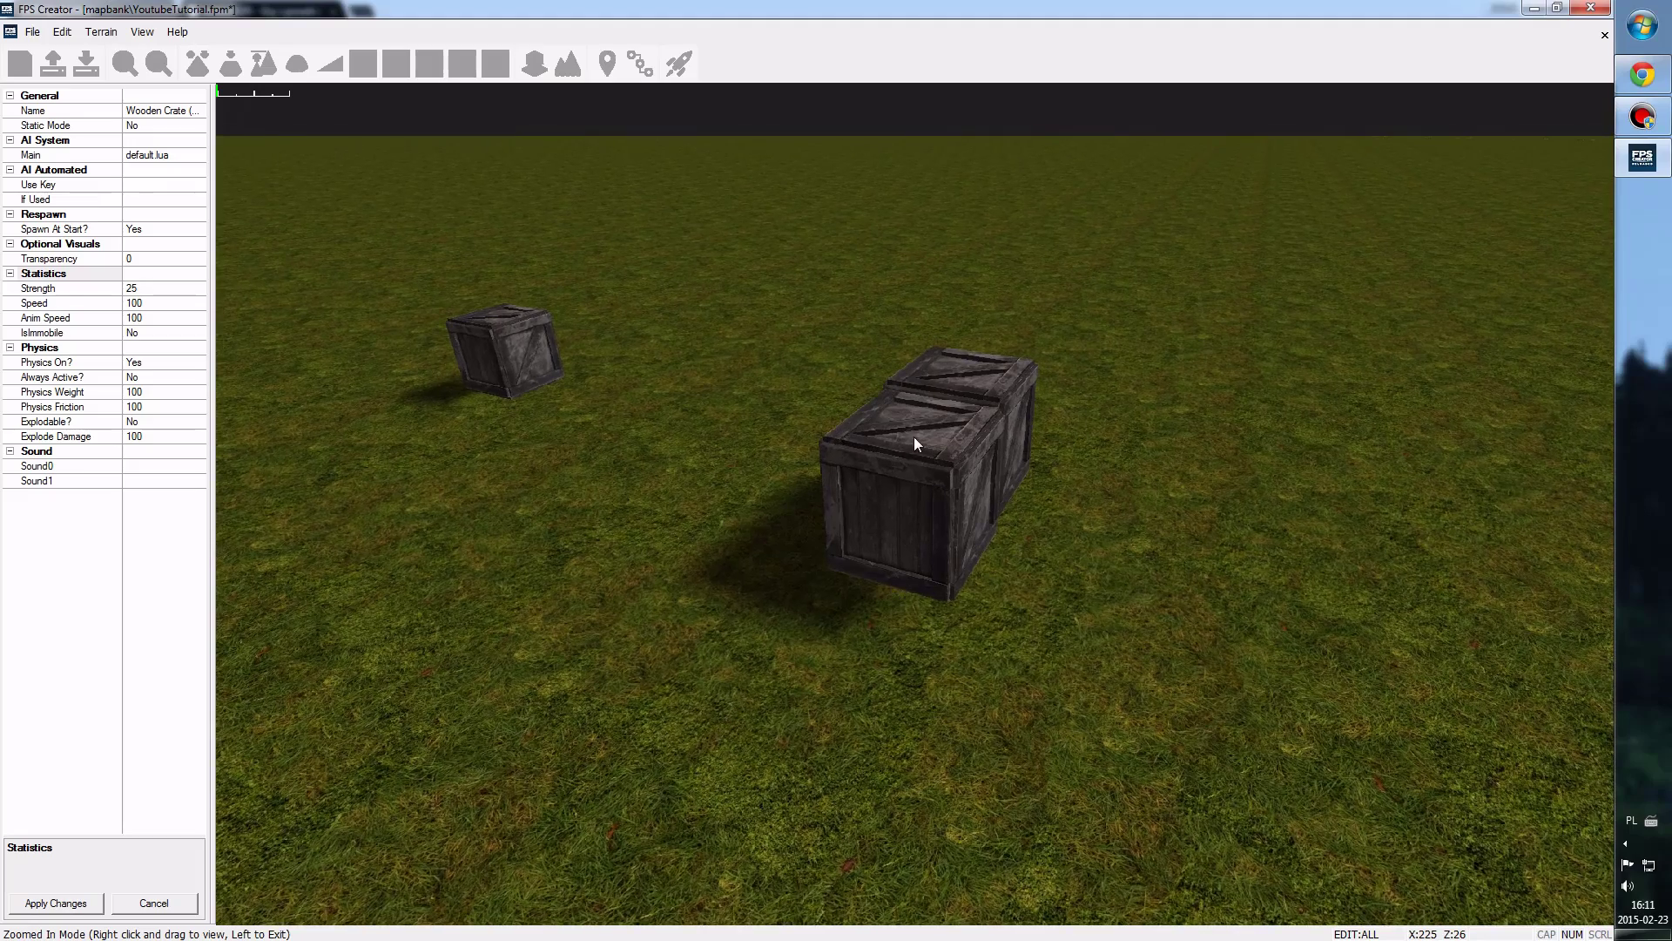
click(926, 467)
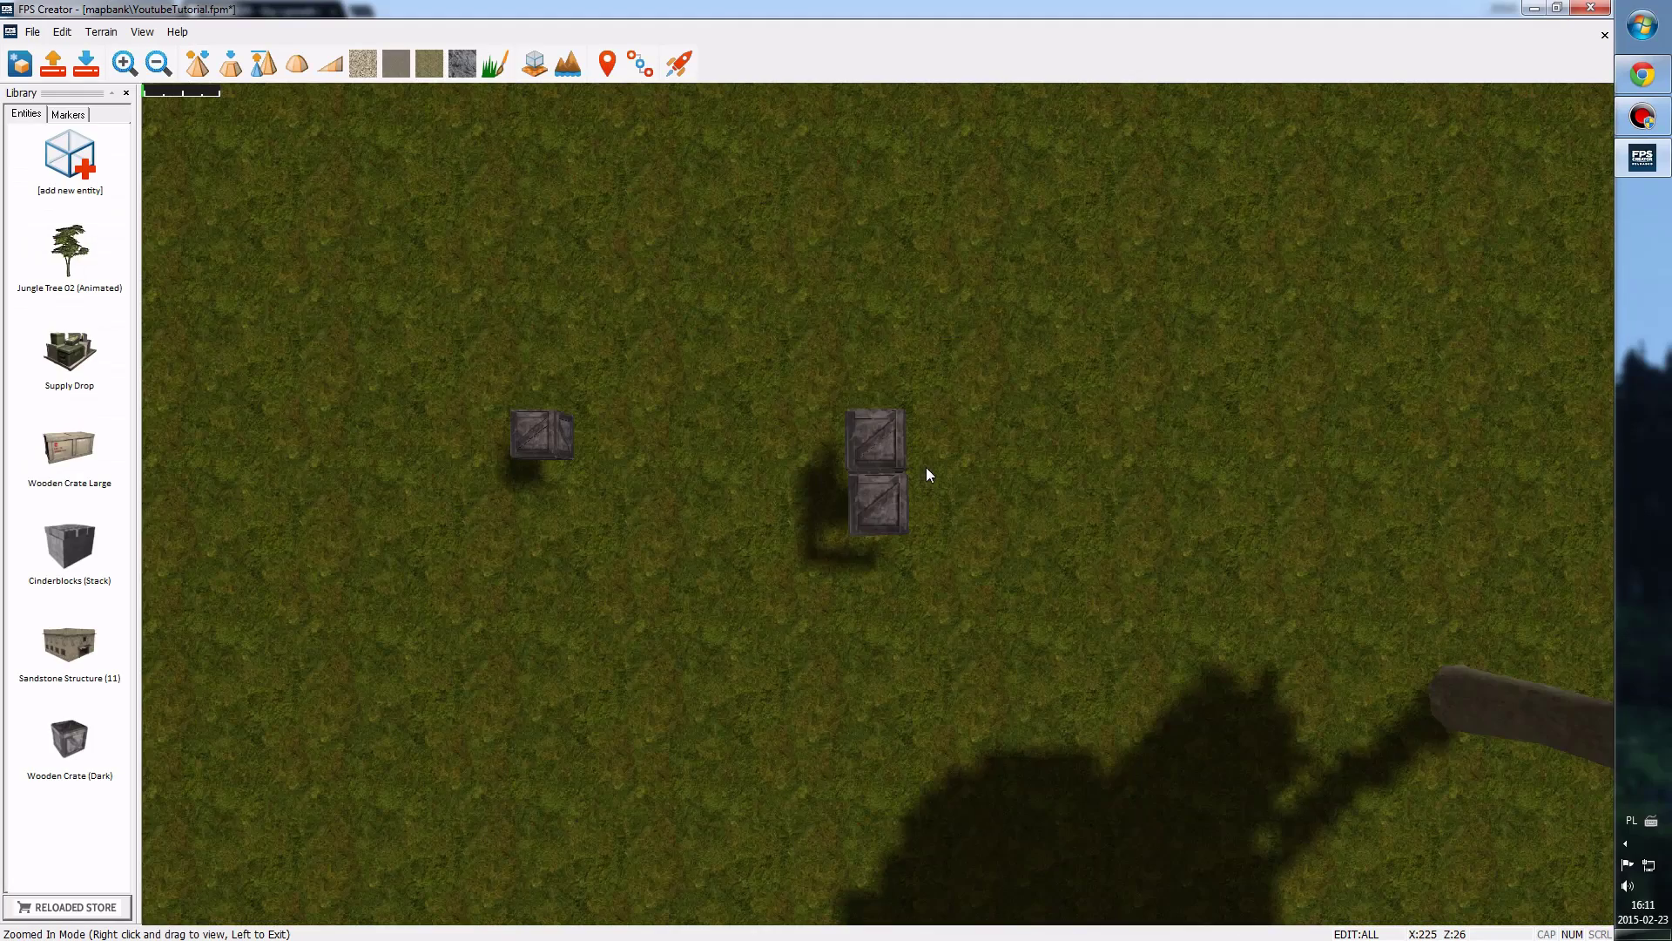
- Open the crate's properties, confirm Explodable? is No, and return to the map
click(876, 503)
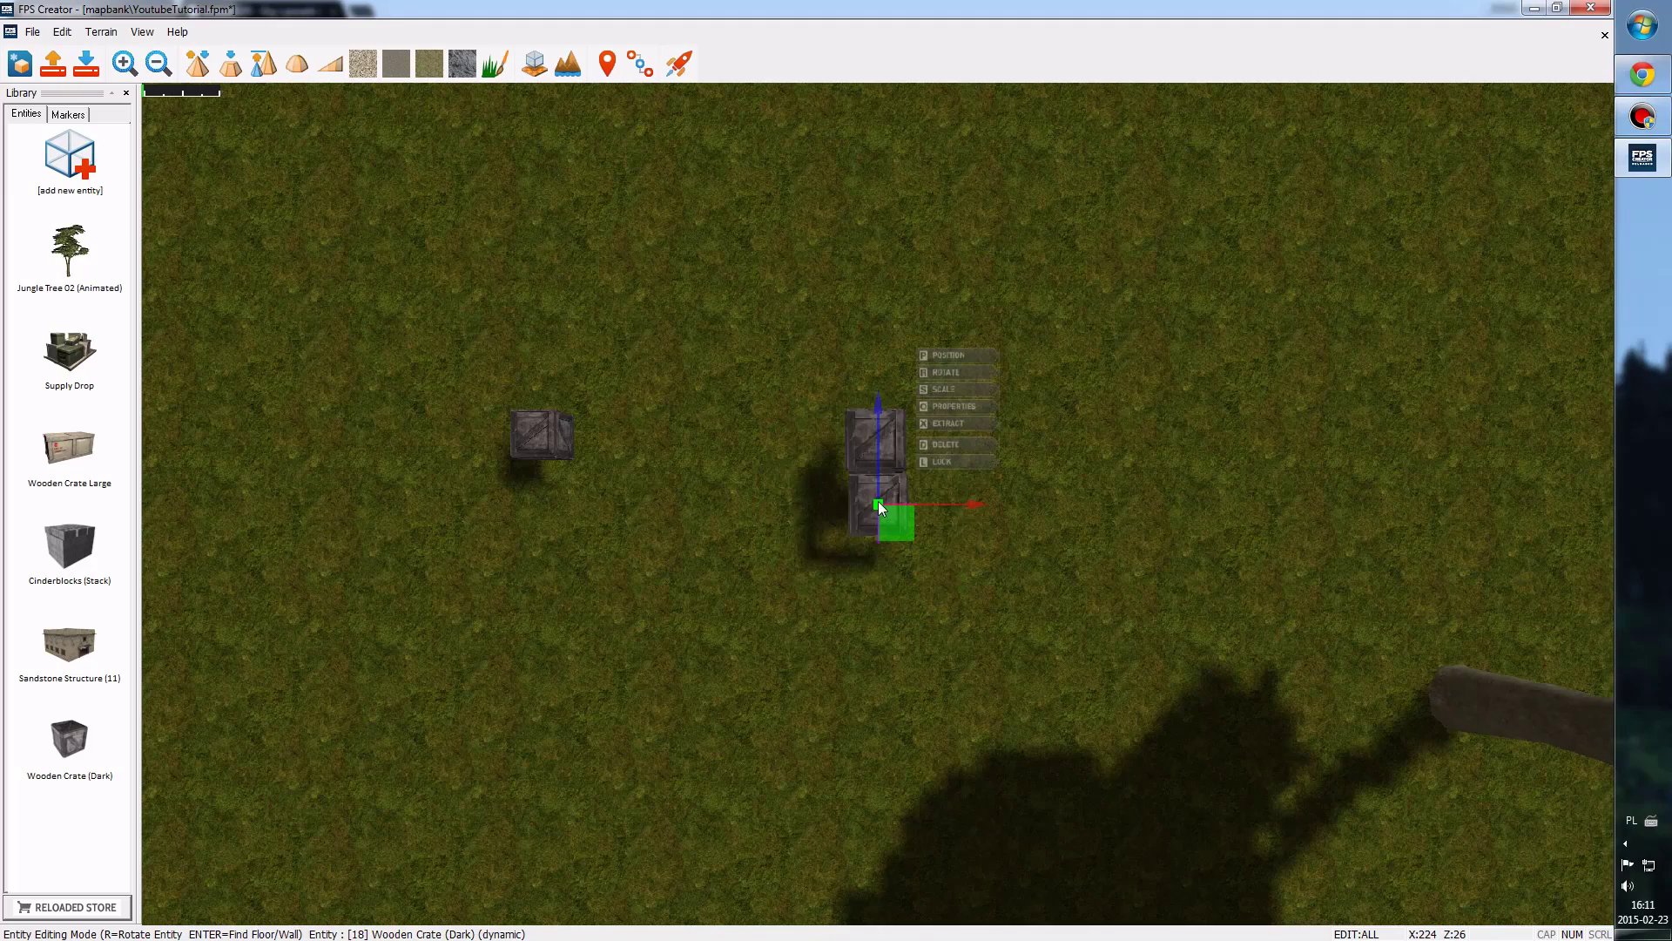
click(939, 410)
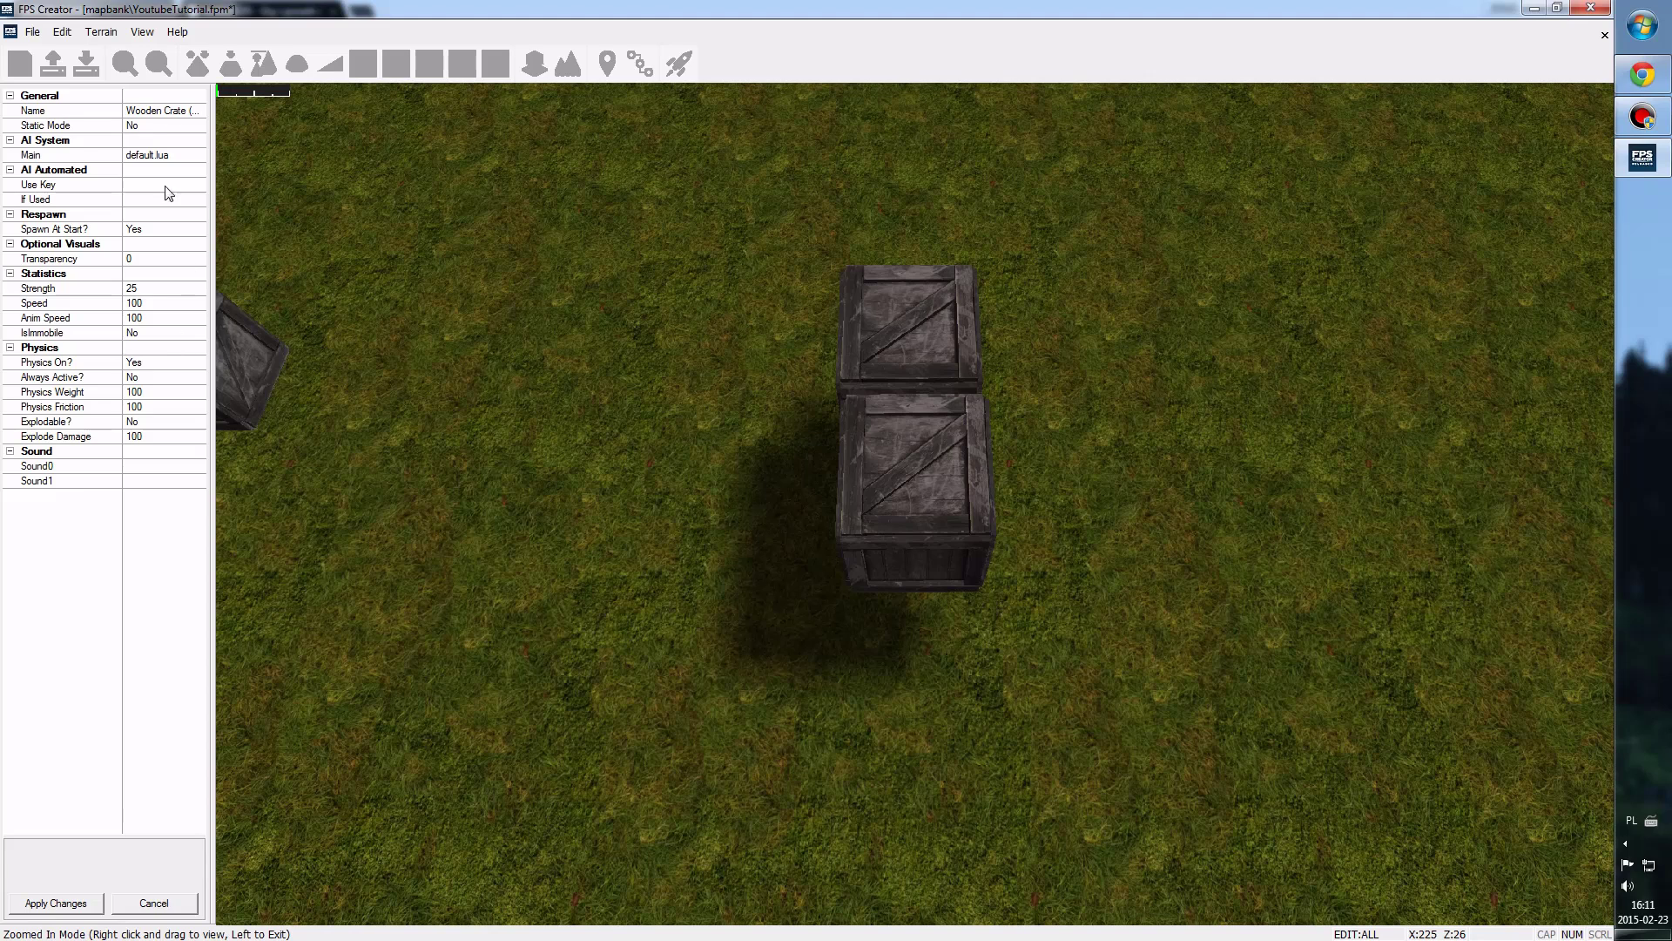
drag(155, 156, 181, 423)
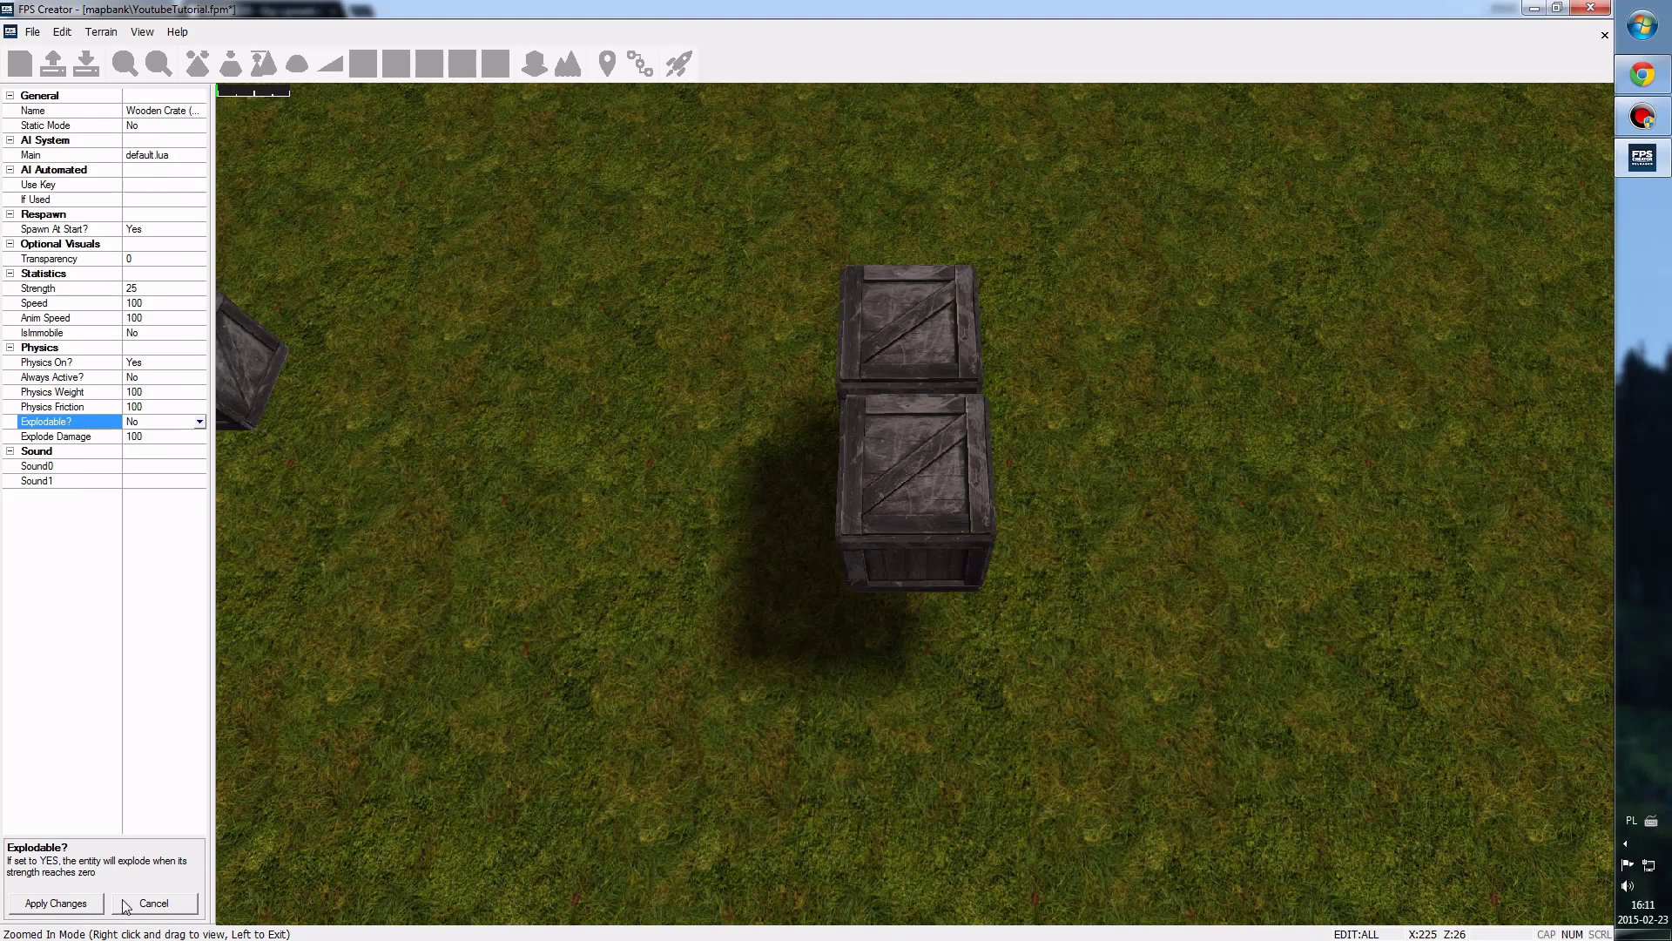
click(662, 375)
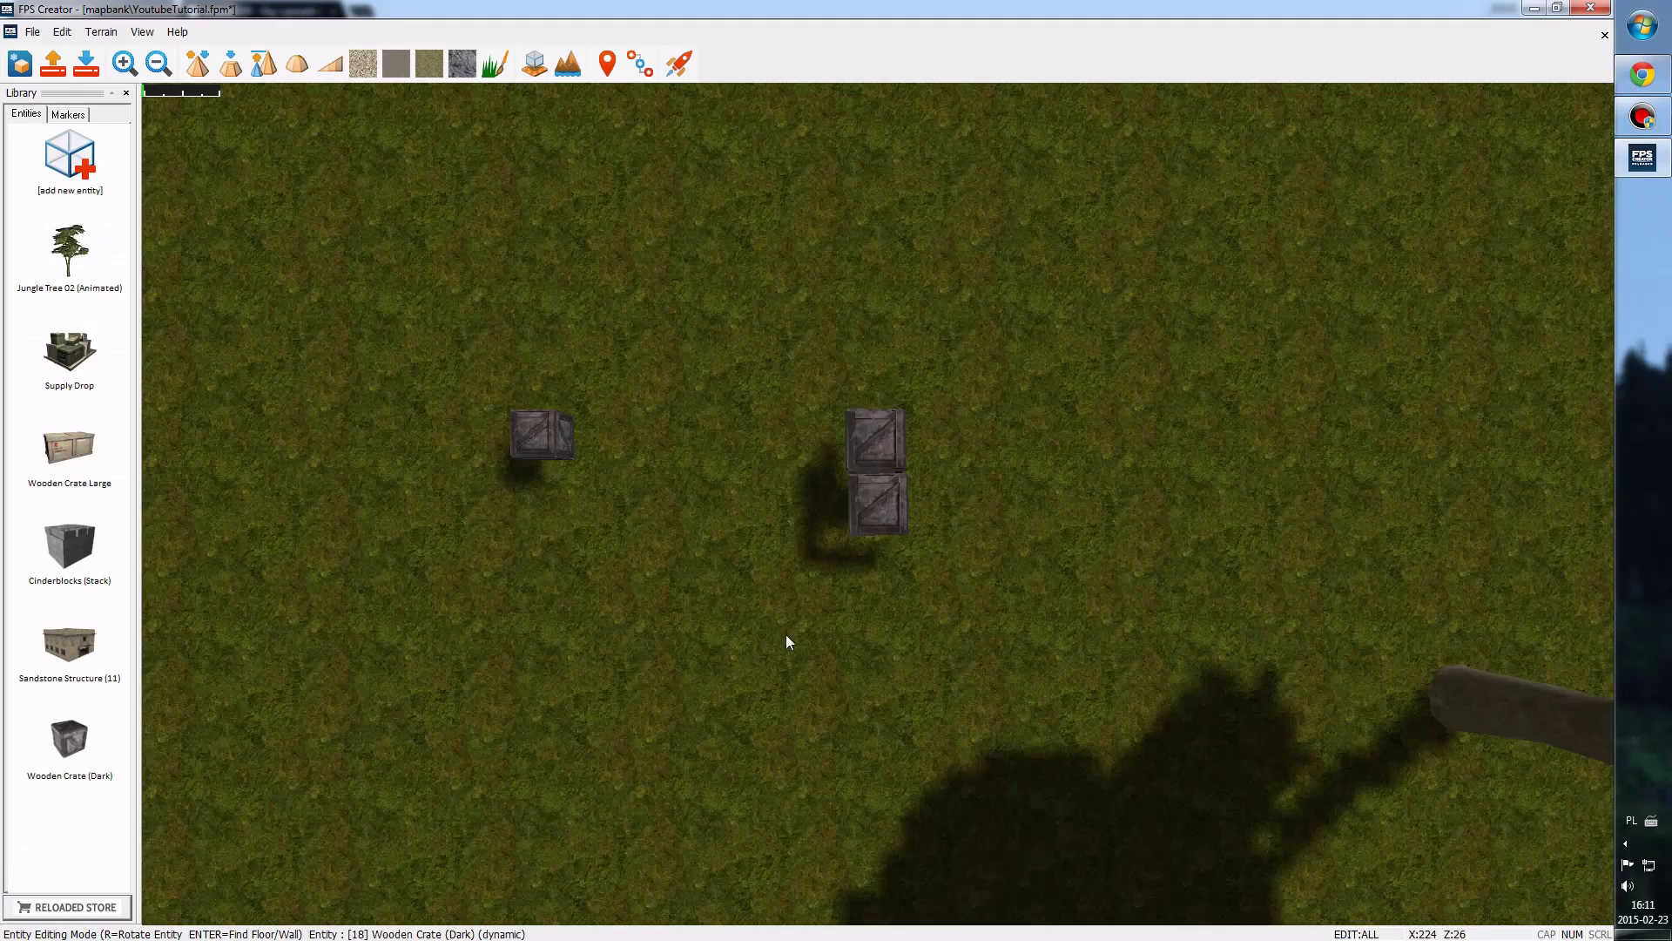
- Select the lower crate on the map and reopen its properties
scroll(908, 494, up, 5)
scroll(906, 548, down, 5)
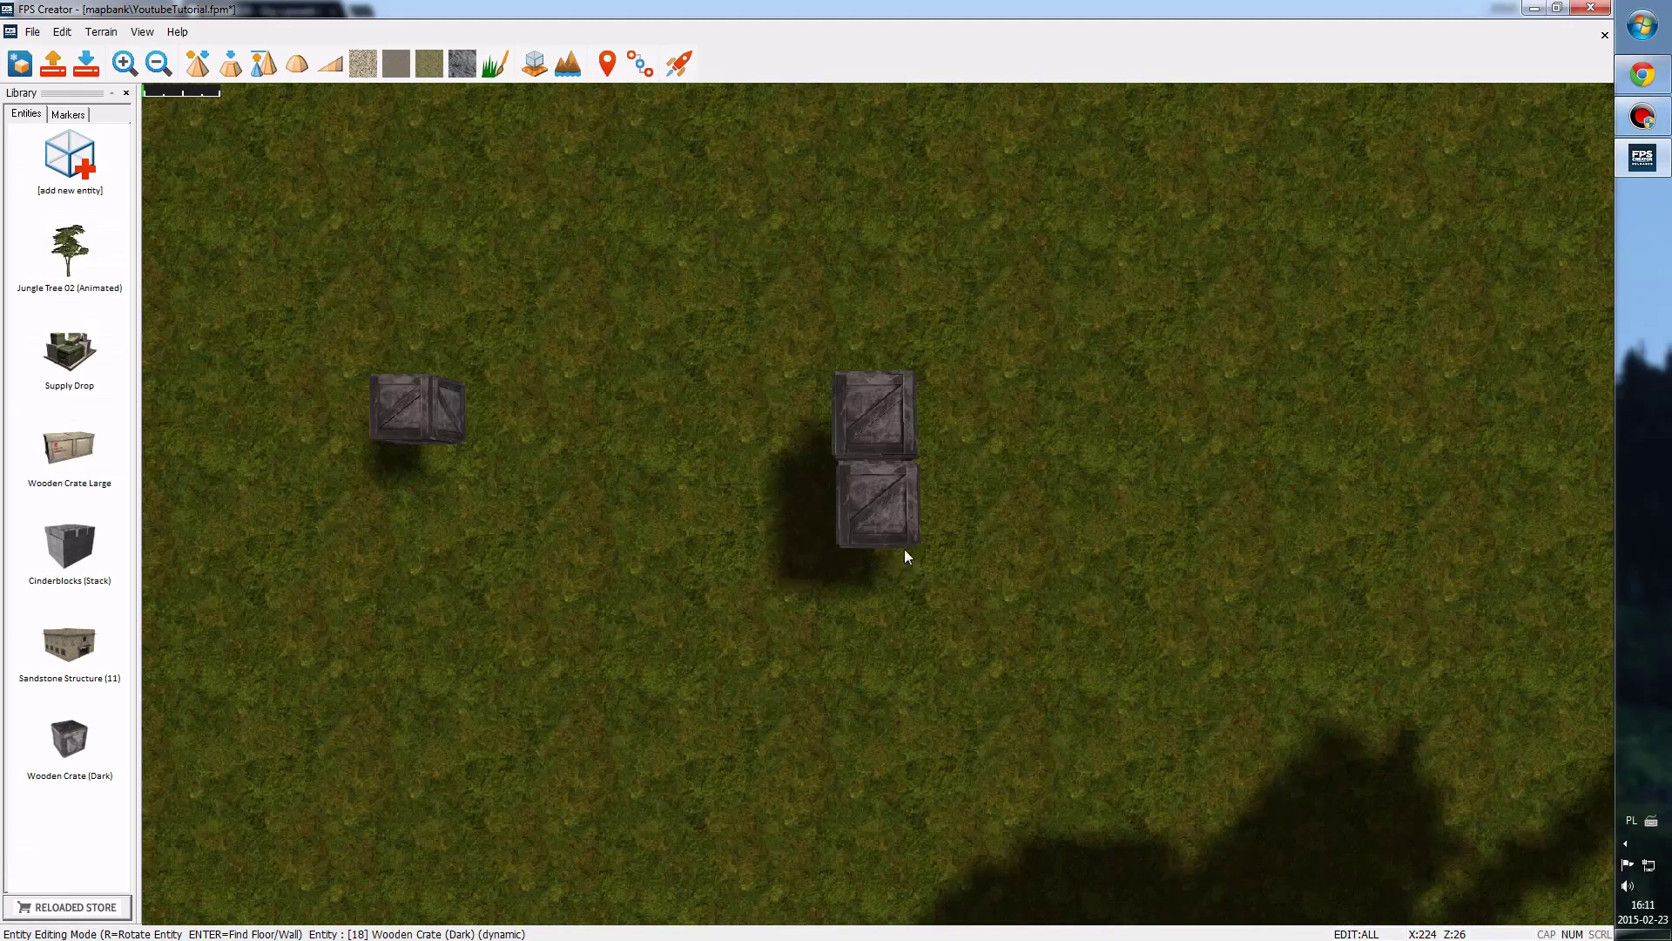
click(902, 520)
click(950, 406)
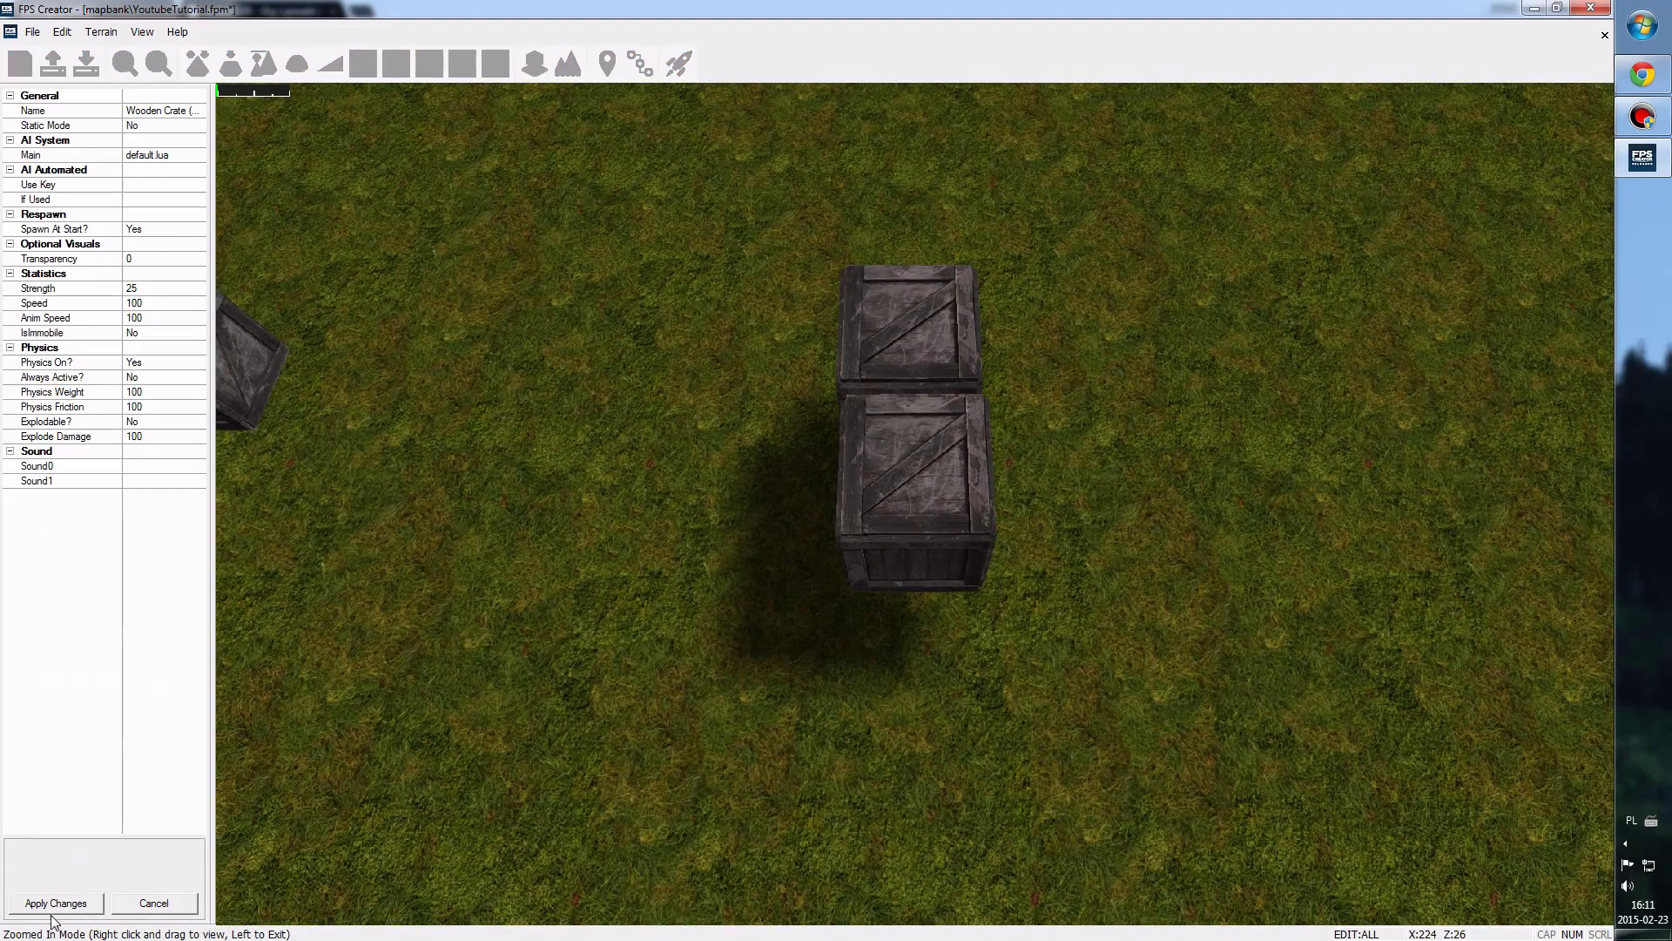
- Change the lower crate's Static Mode from No to Yes and apply it
click(55, 905)
click(56, 125)
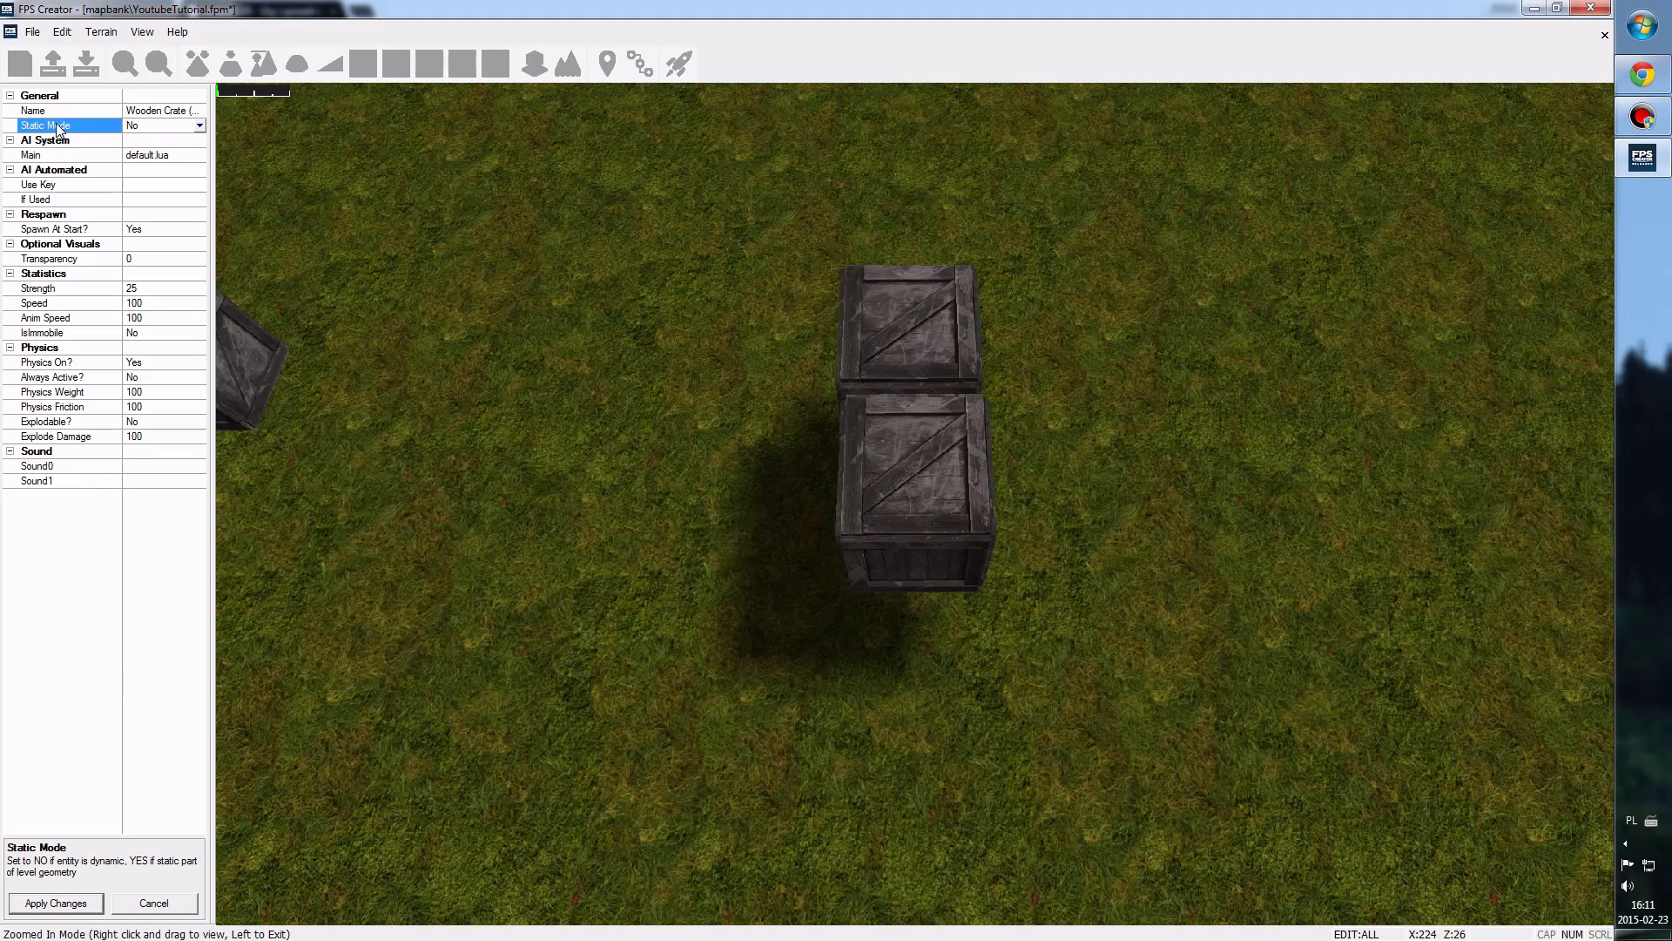
click(200, 126)
click(186, 154)
click(74, 906)
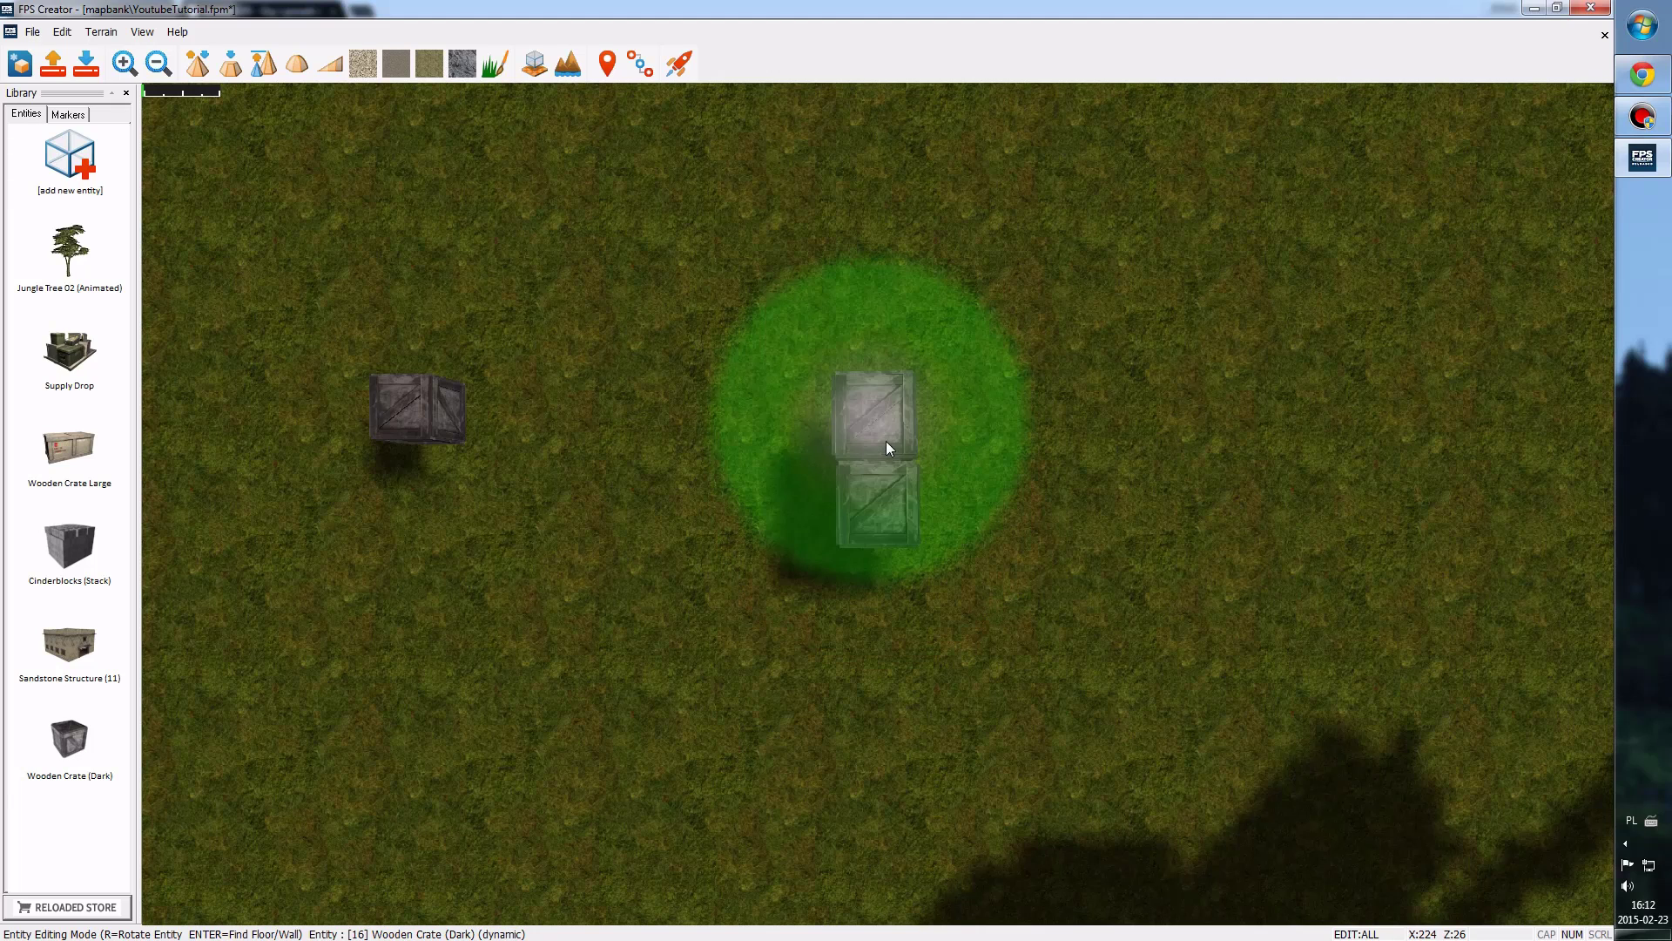
- Open the upper crate's properties, orbit the stack, and cancel leaving Static Mode No
click(875, 421)
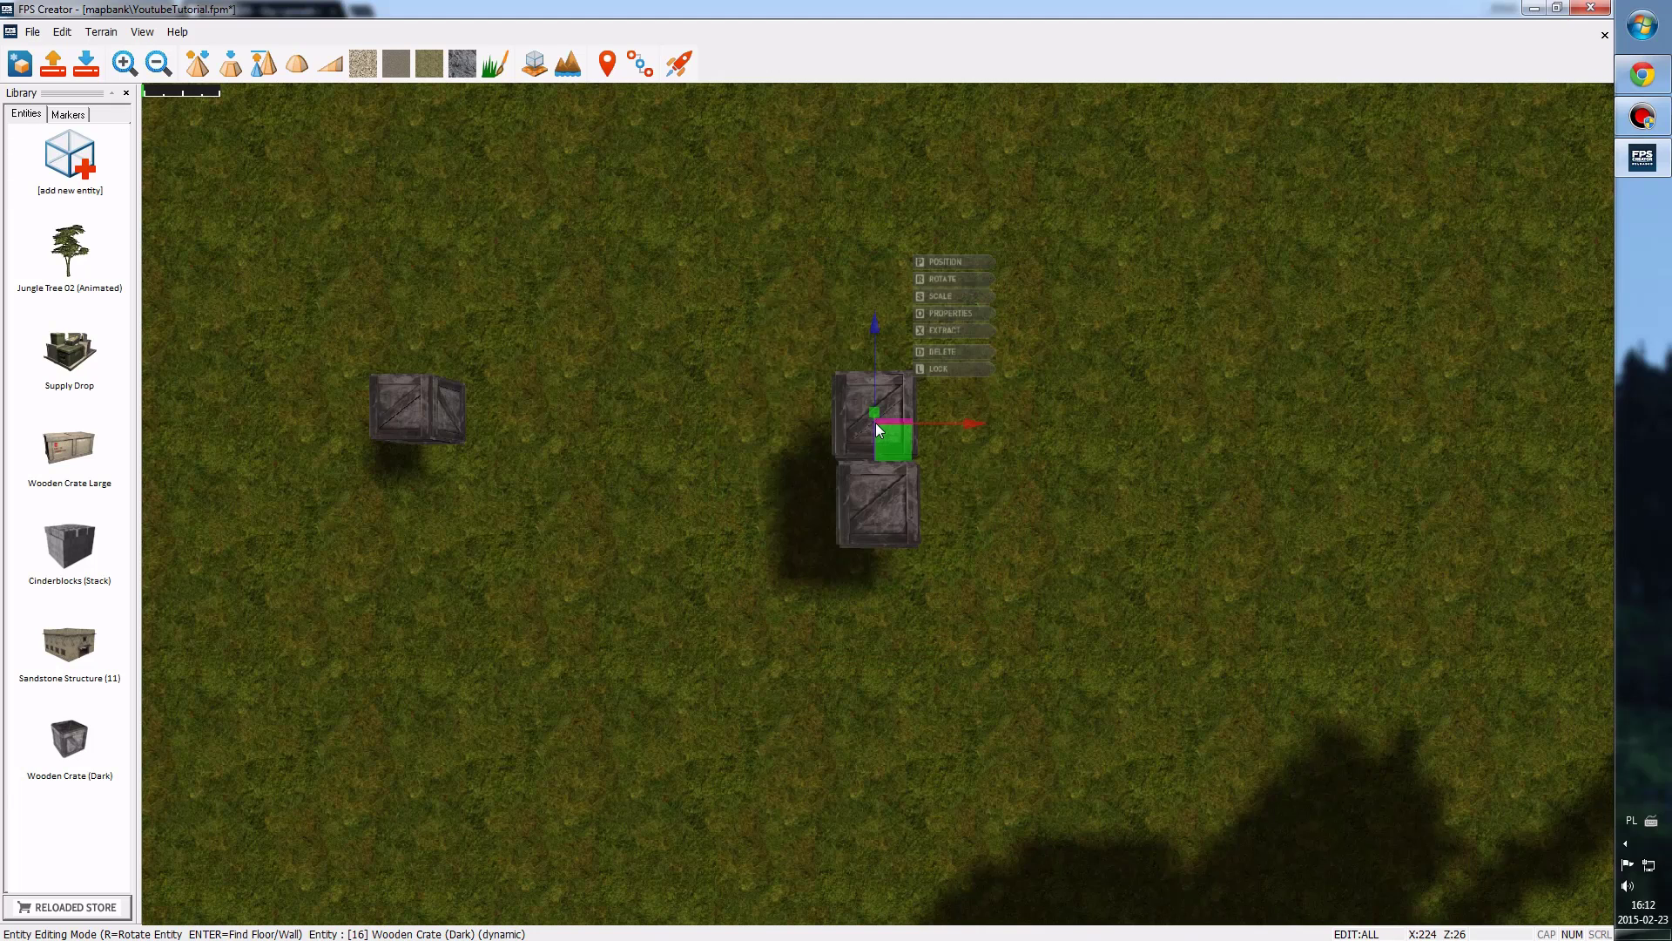
click(943, 315)
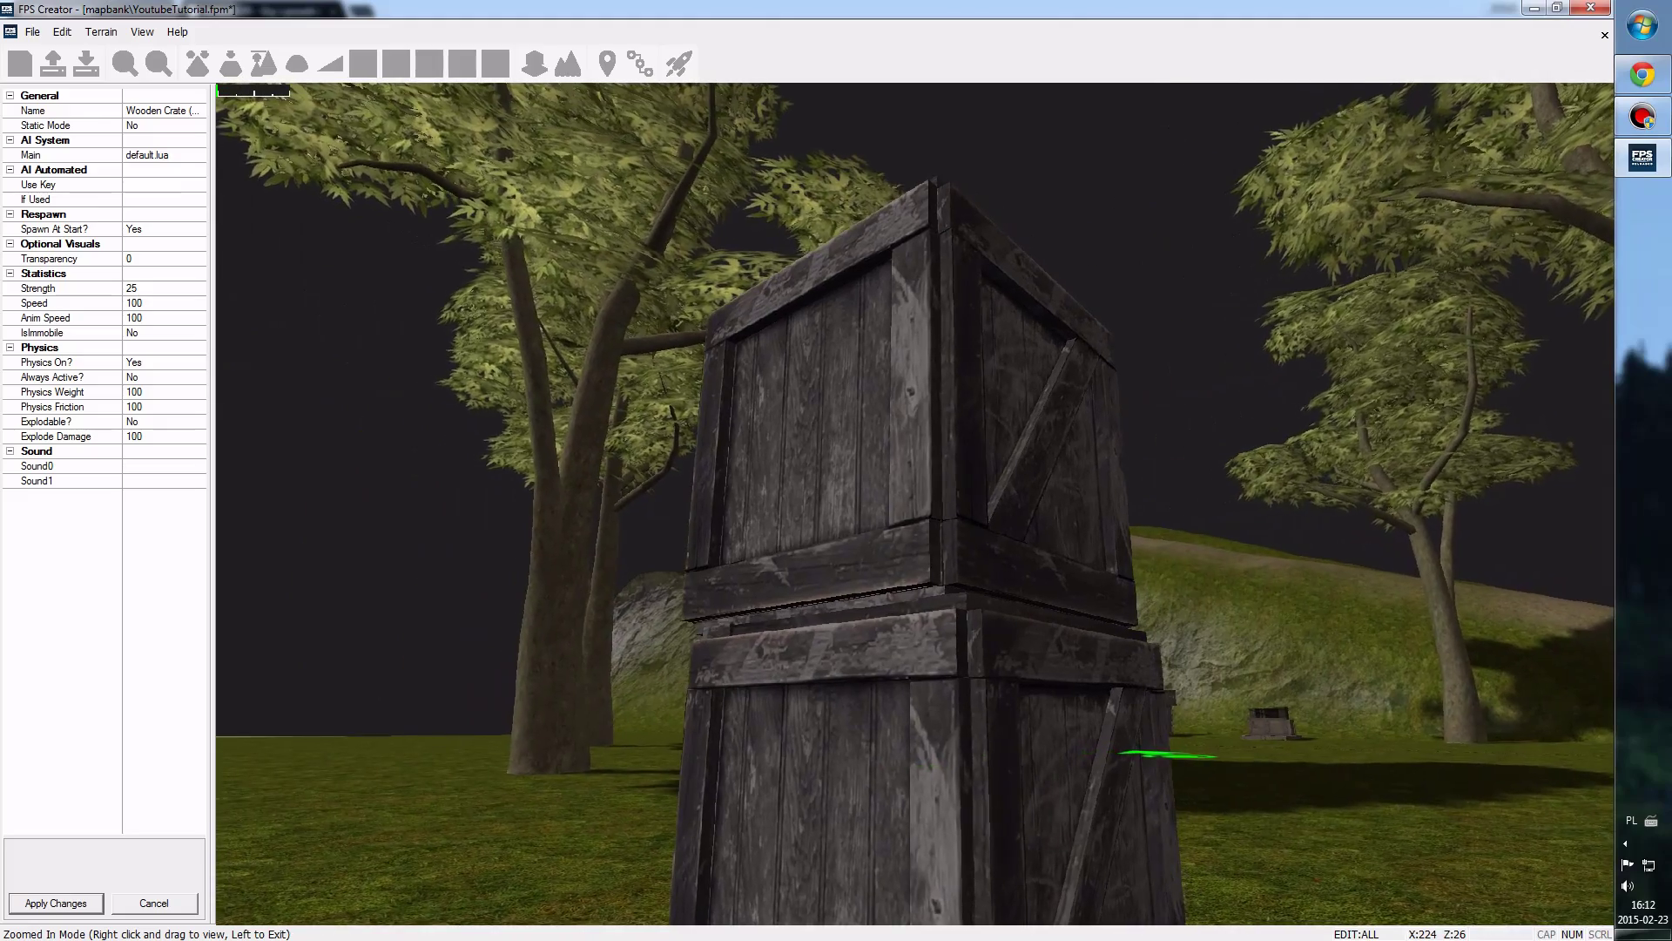
right_drag(924, 499, 924, 499)
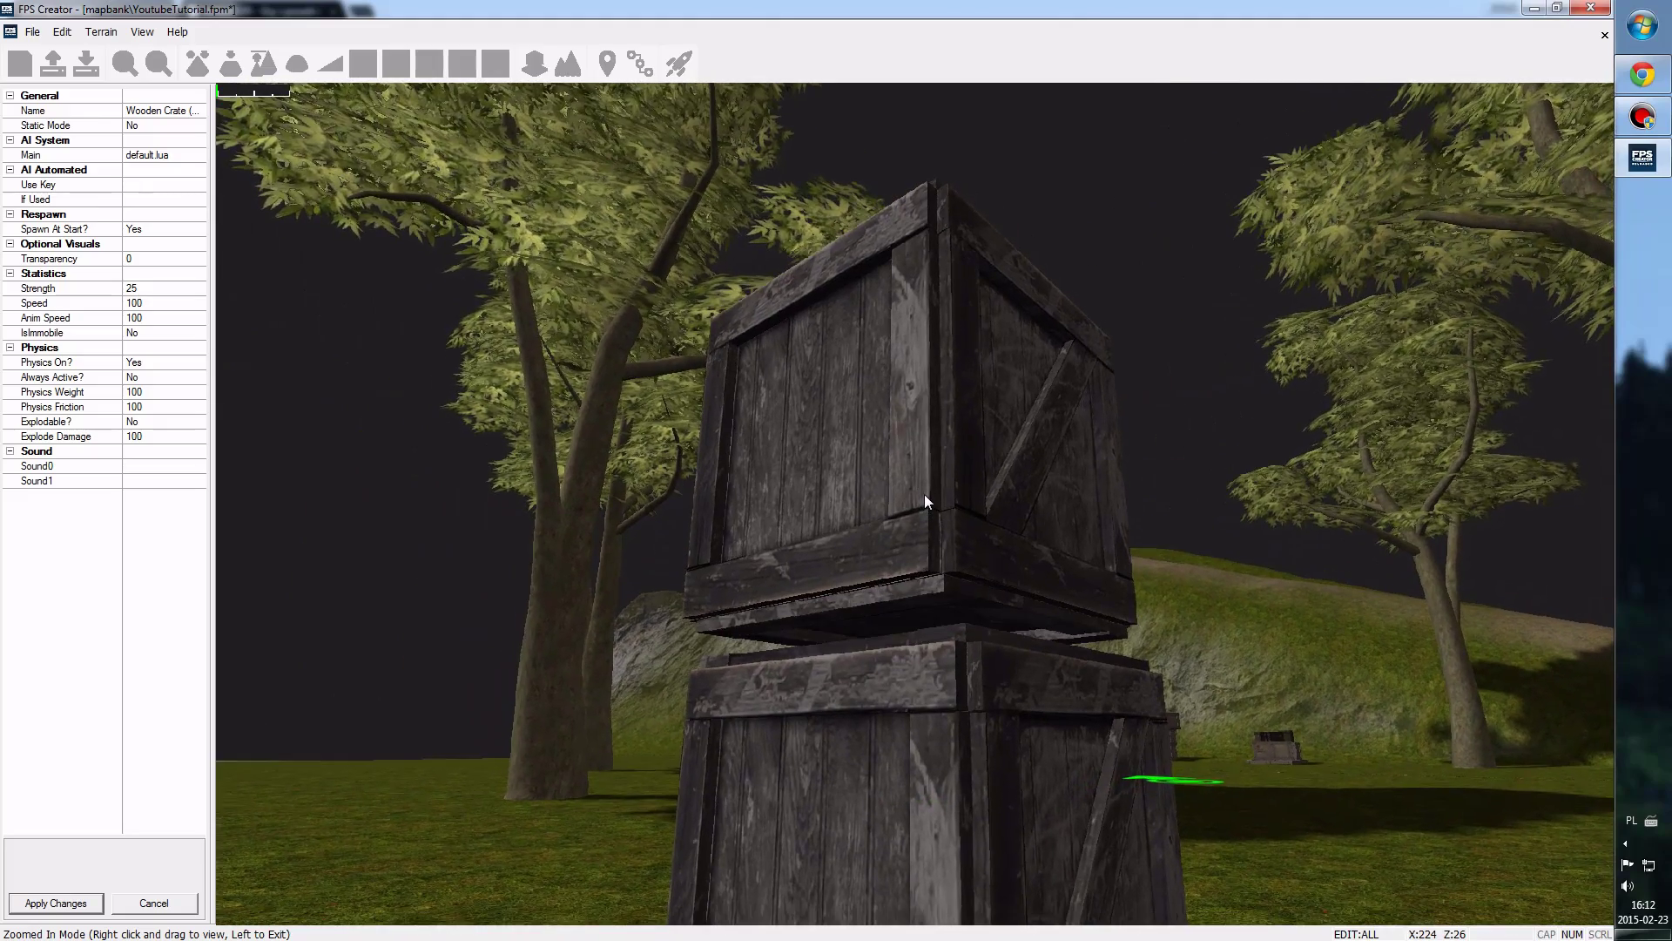
click(150, 902)
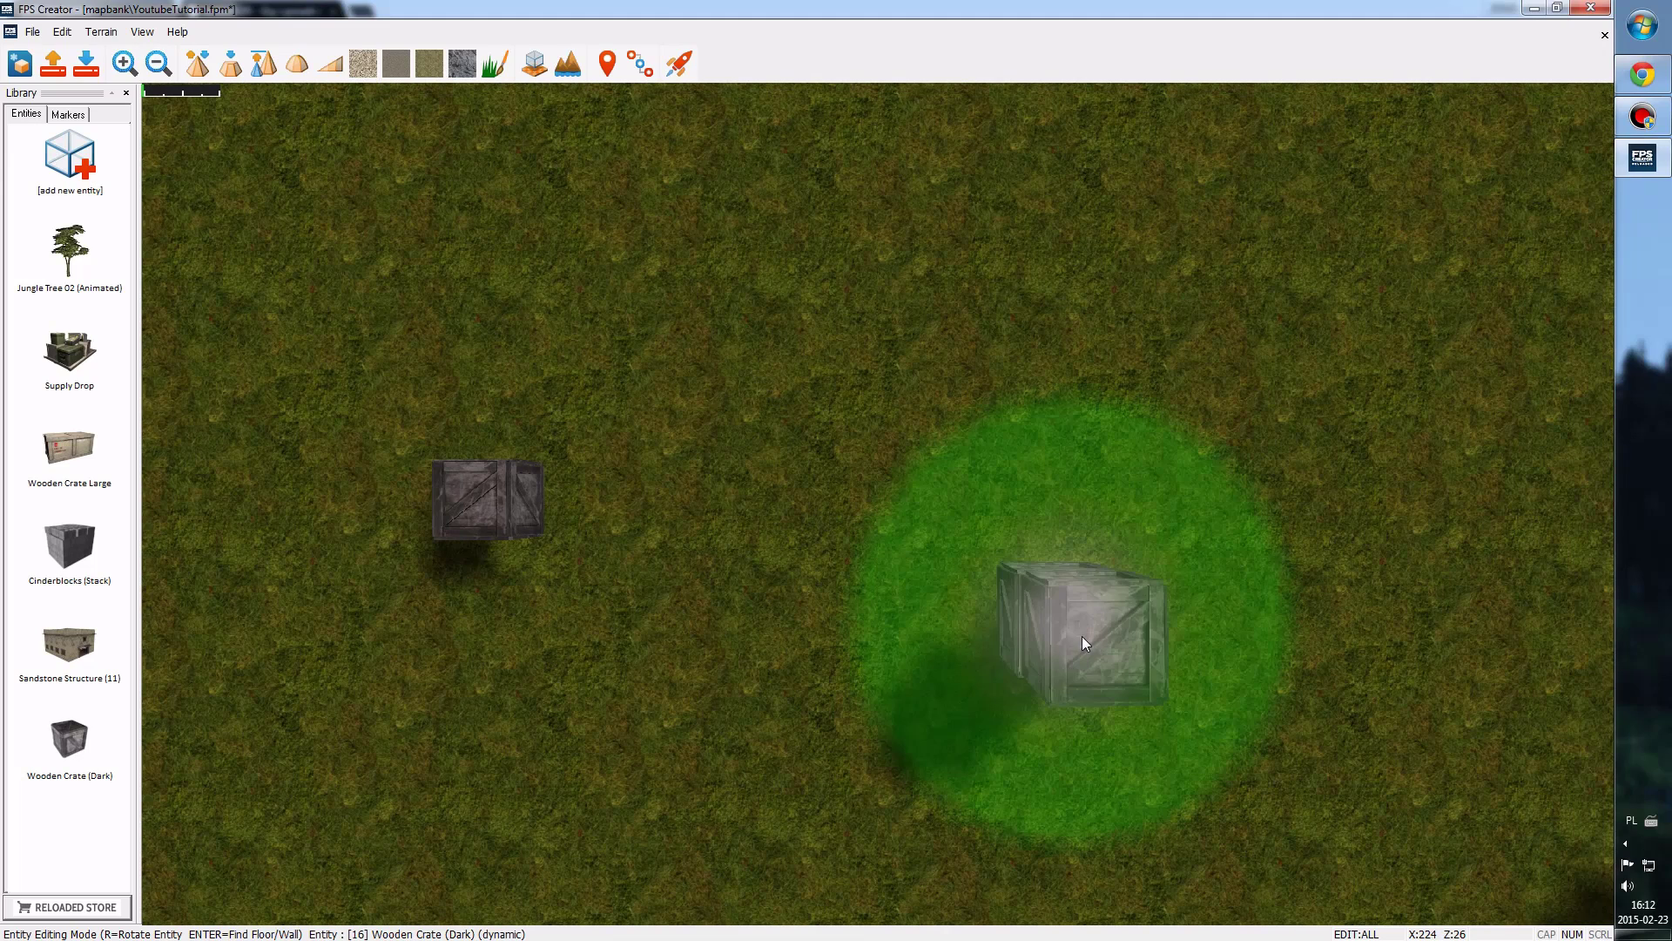
- Pick Wooden Crate (Dark) from the library and place one on the crate stack
drag(1082, 642, 1094, 620)
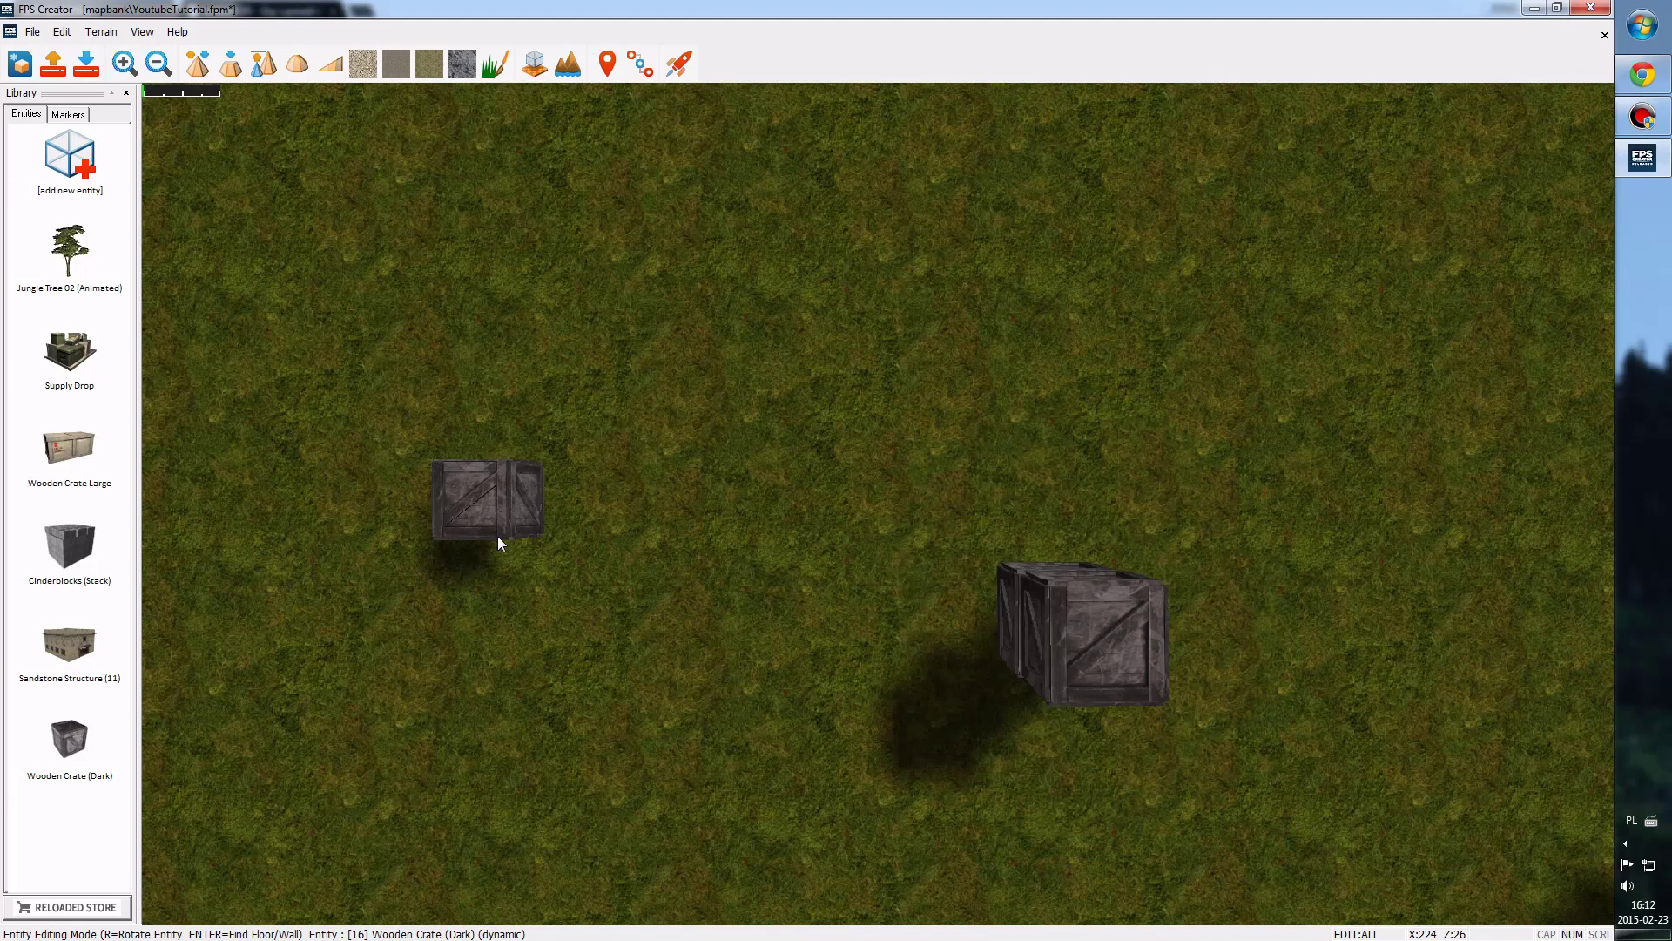
click(105, 748)
scroll(778, 391, up, 3)
scroll(817, 394, down, 4)
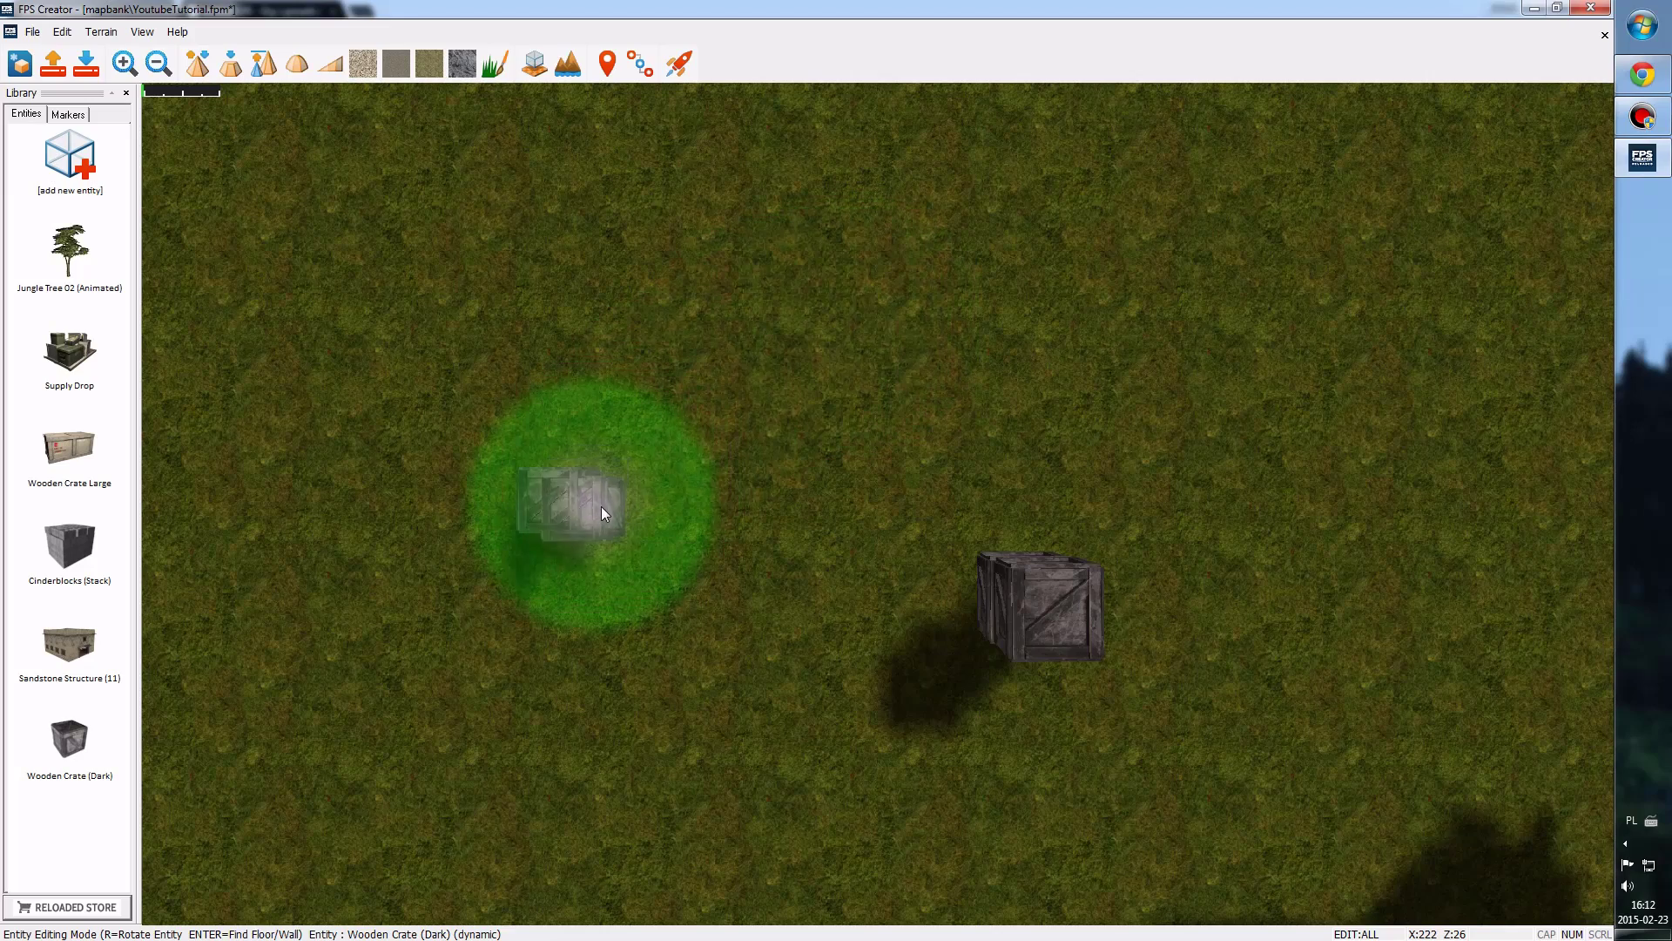
scroll(662, 491, up, 2)
scroll(829, 508, up, 2)
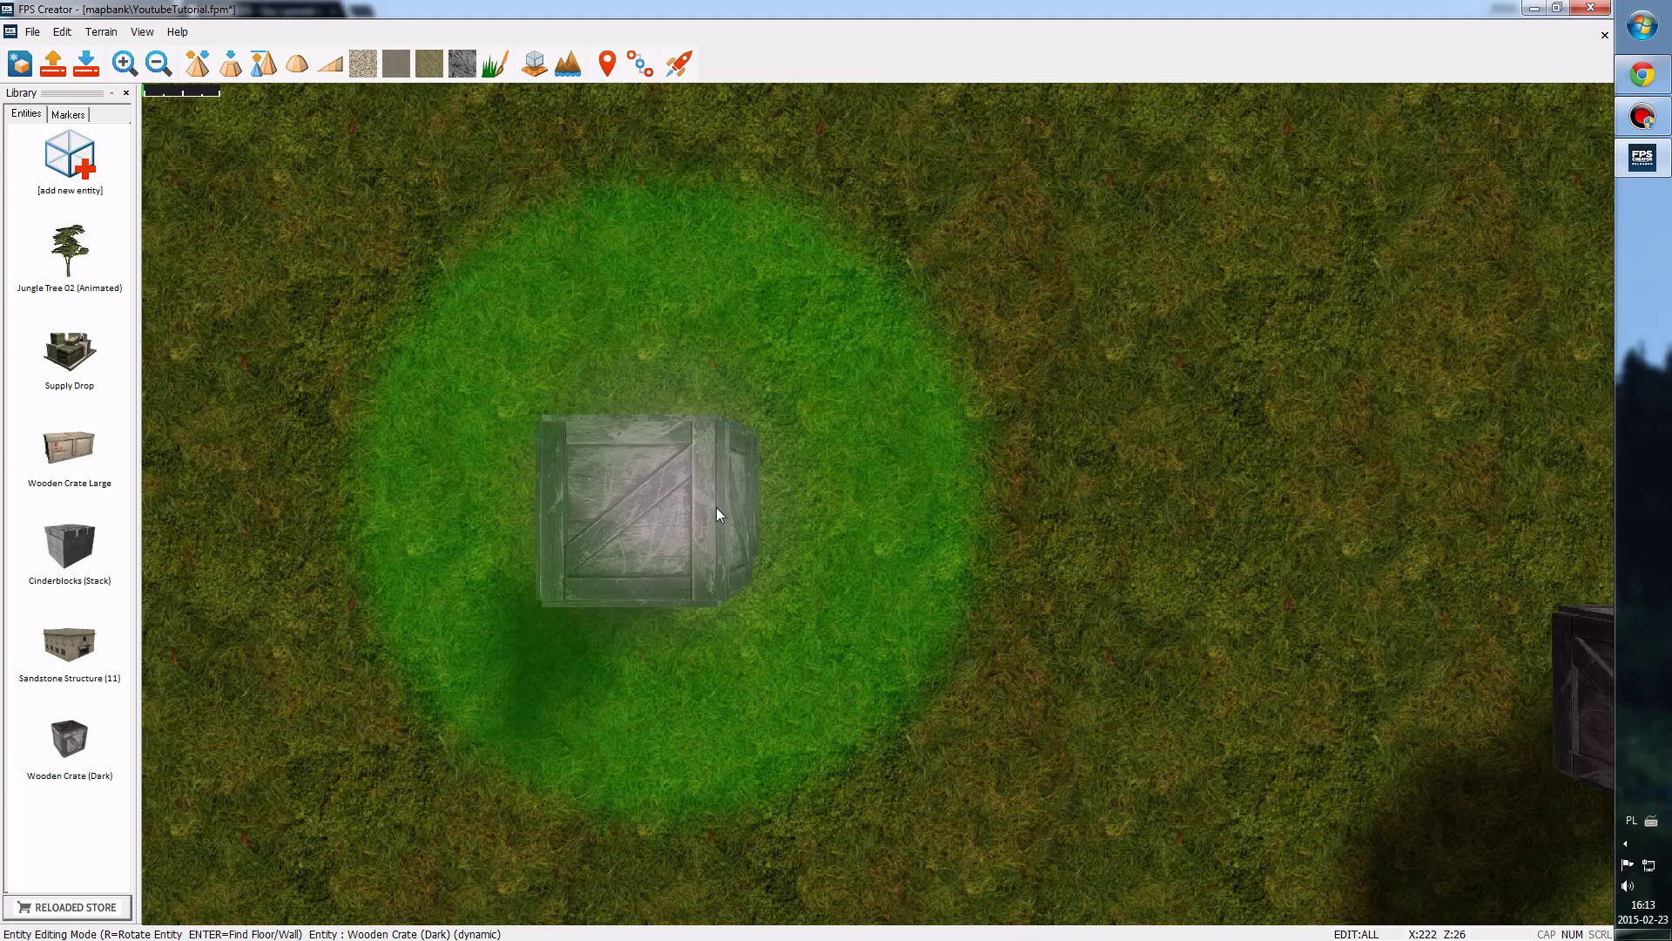
click(713, 496)
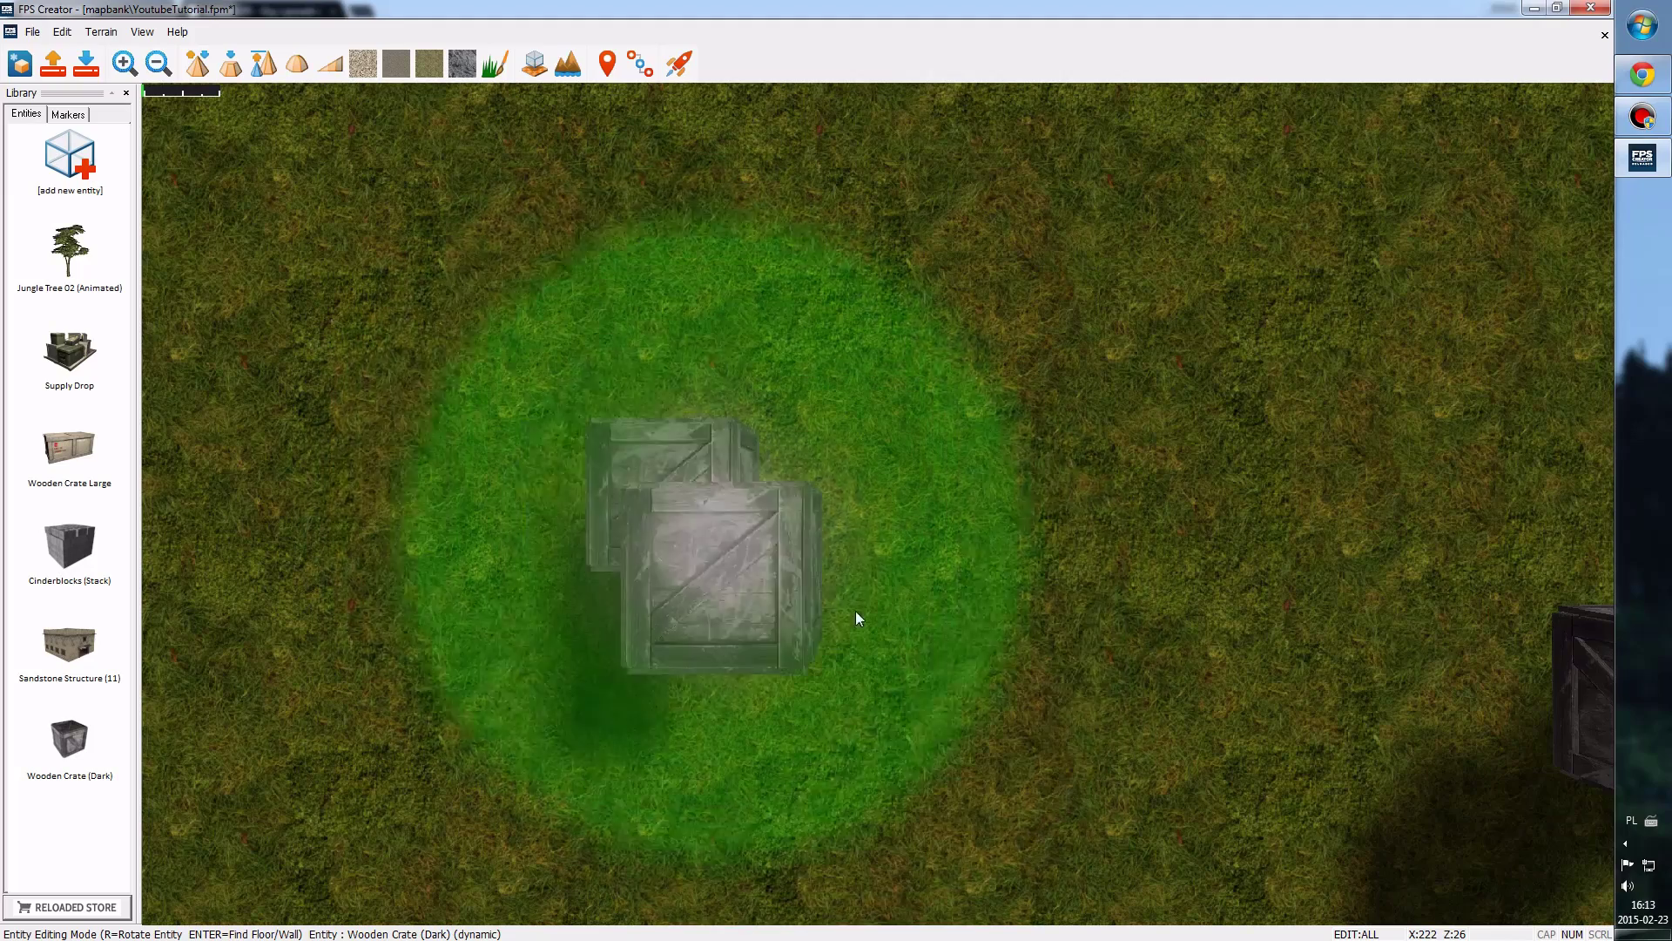
- Place another dark wooden crate, pan around the stacks, and stop placing crates
scroll(852, 614, down, 5)
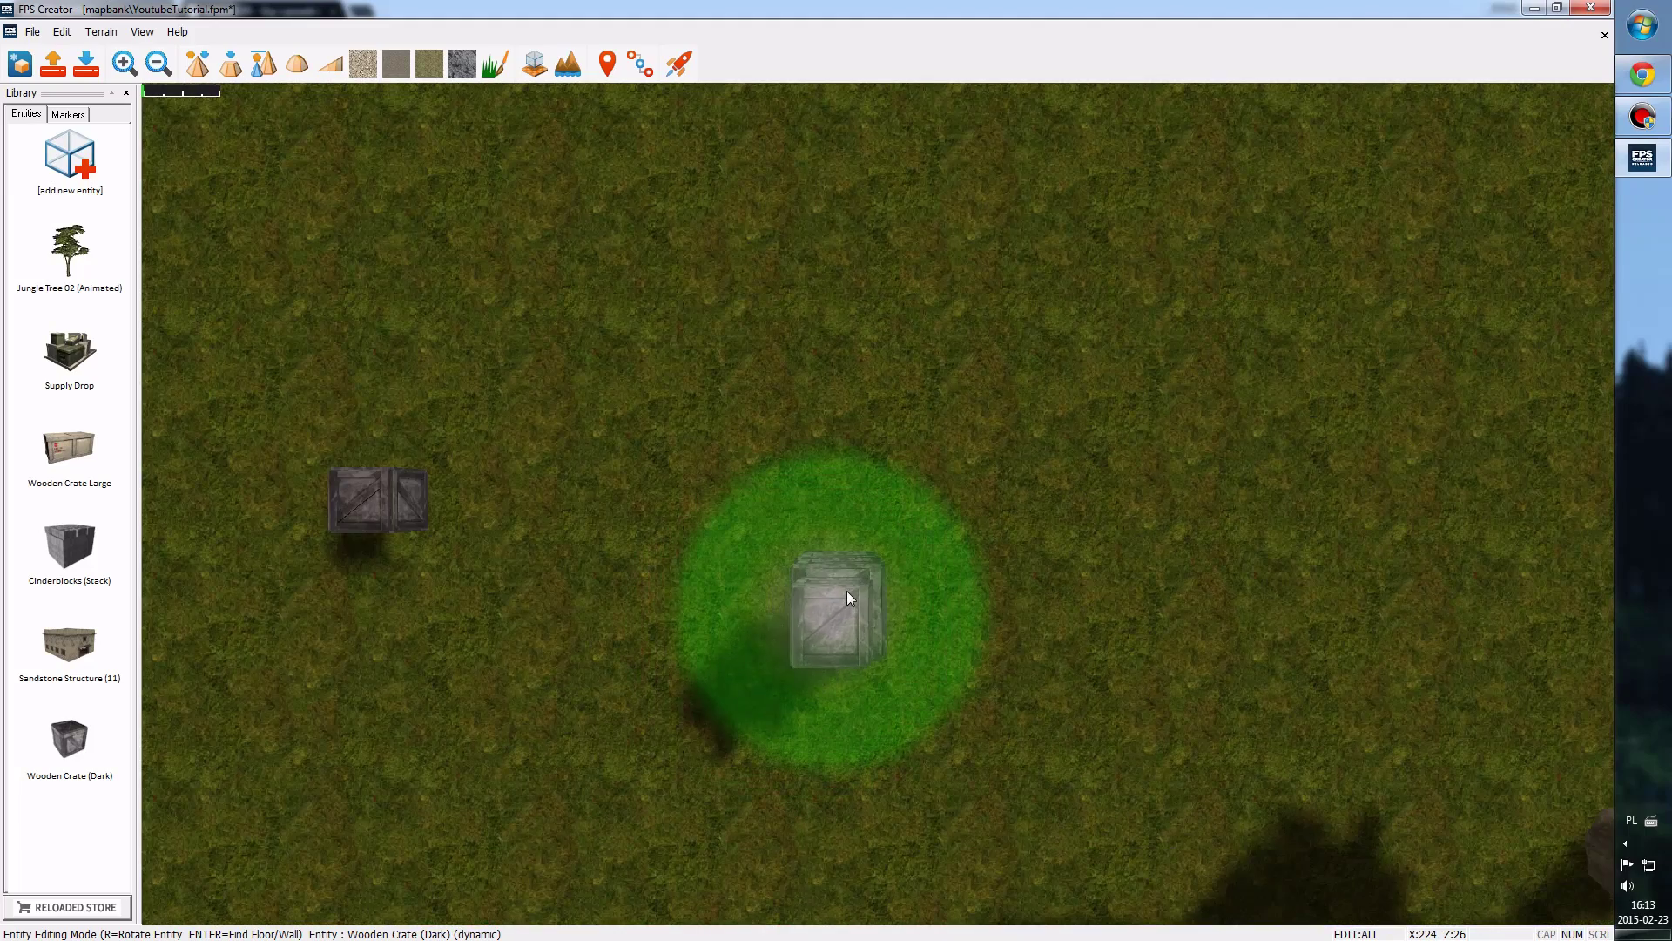
middle_drag(846, 591, 979, 588)
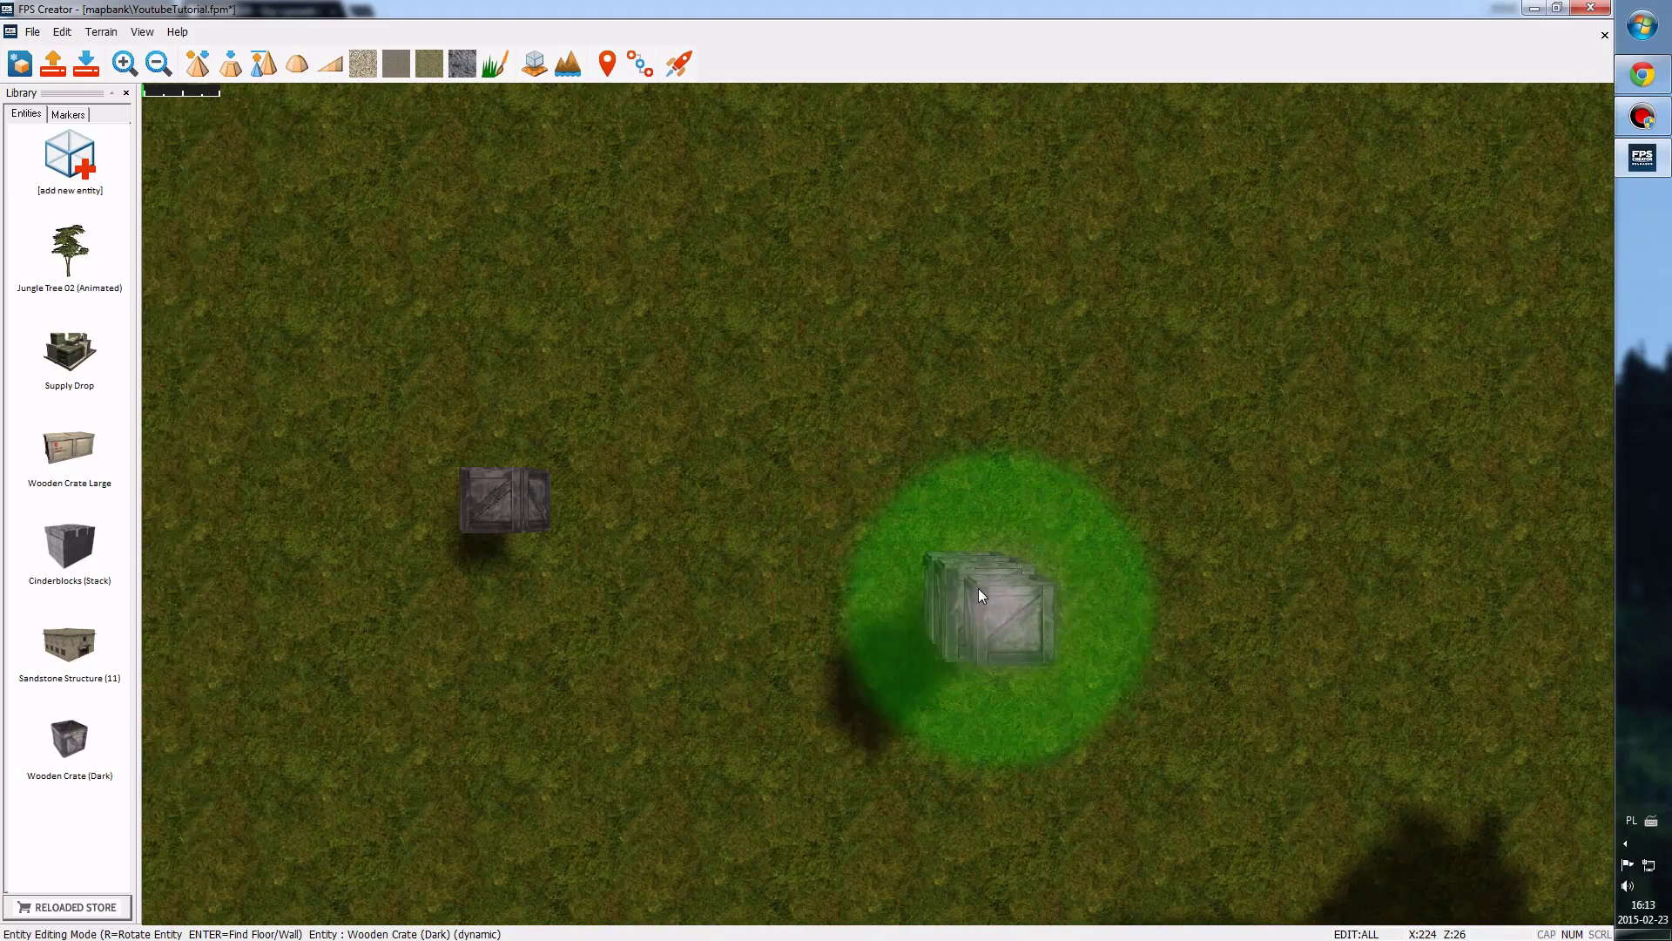
key(Left)
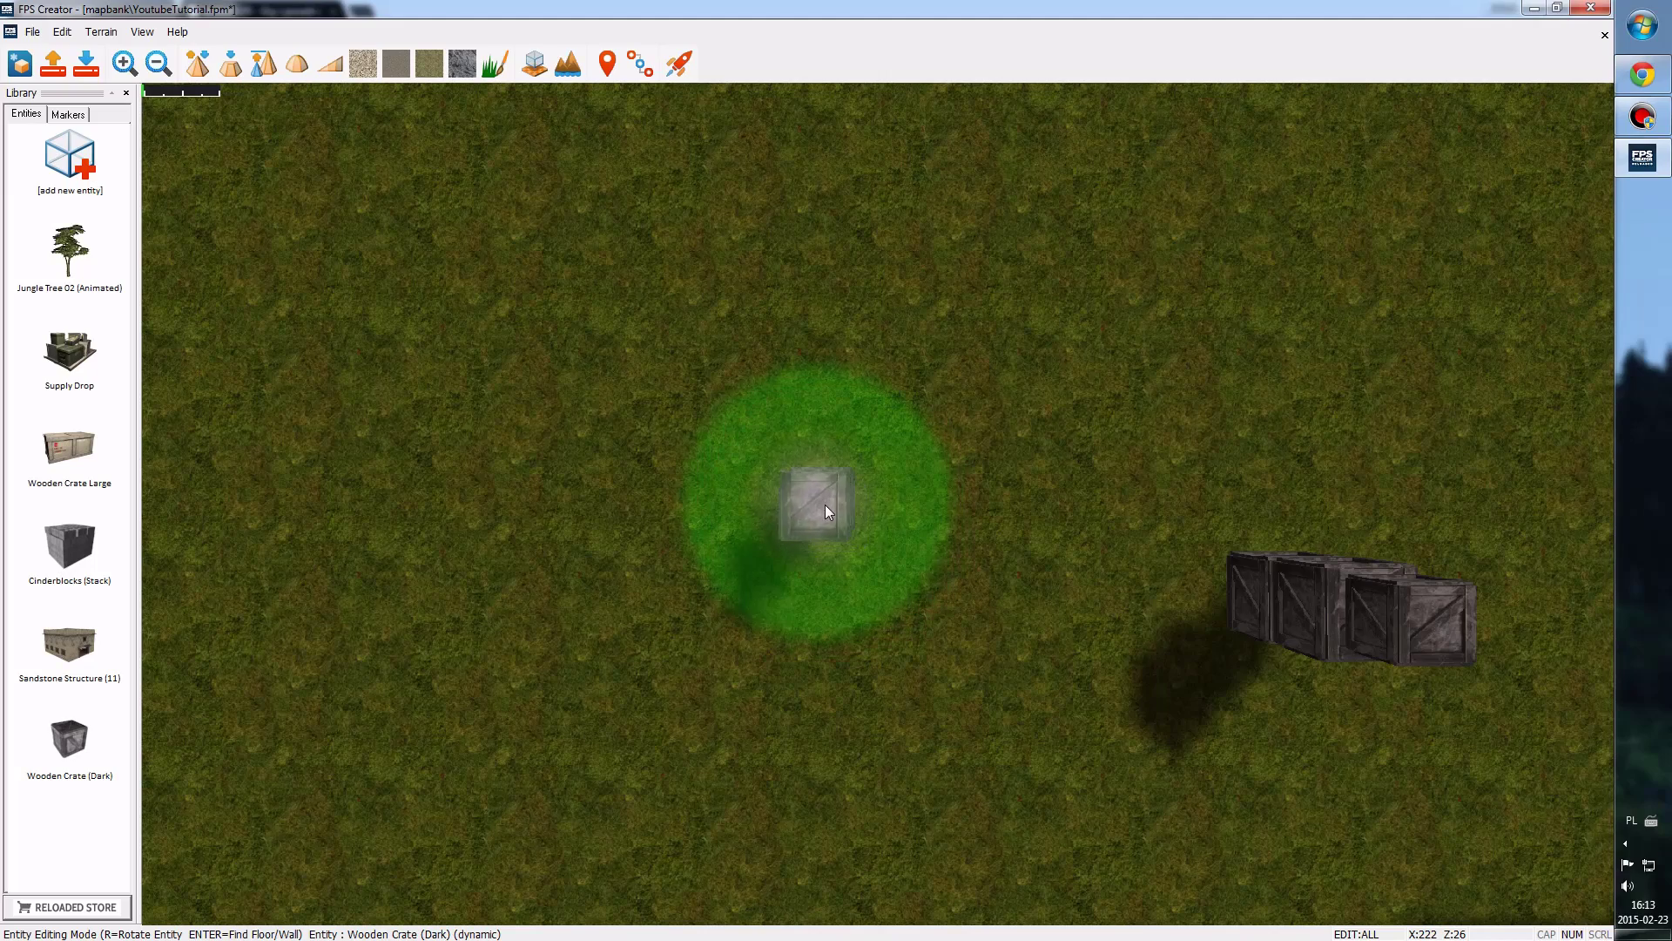
click(819, 501)
key(Right)
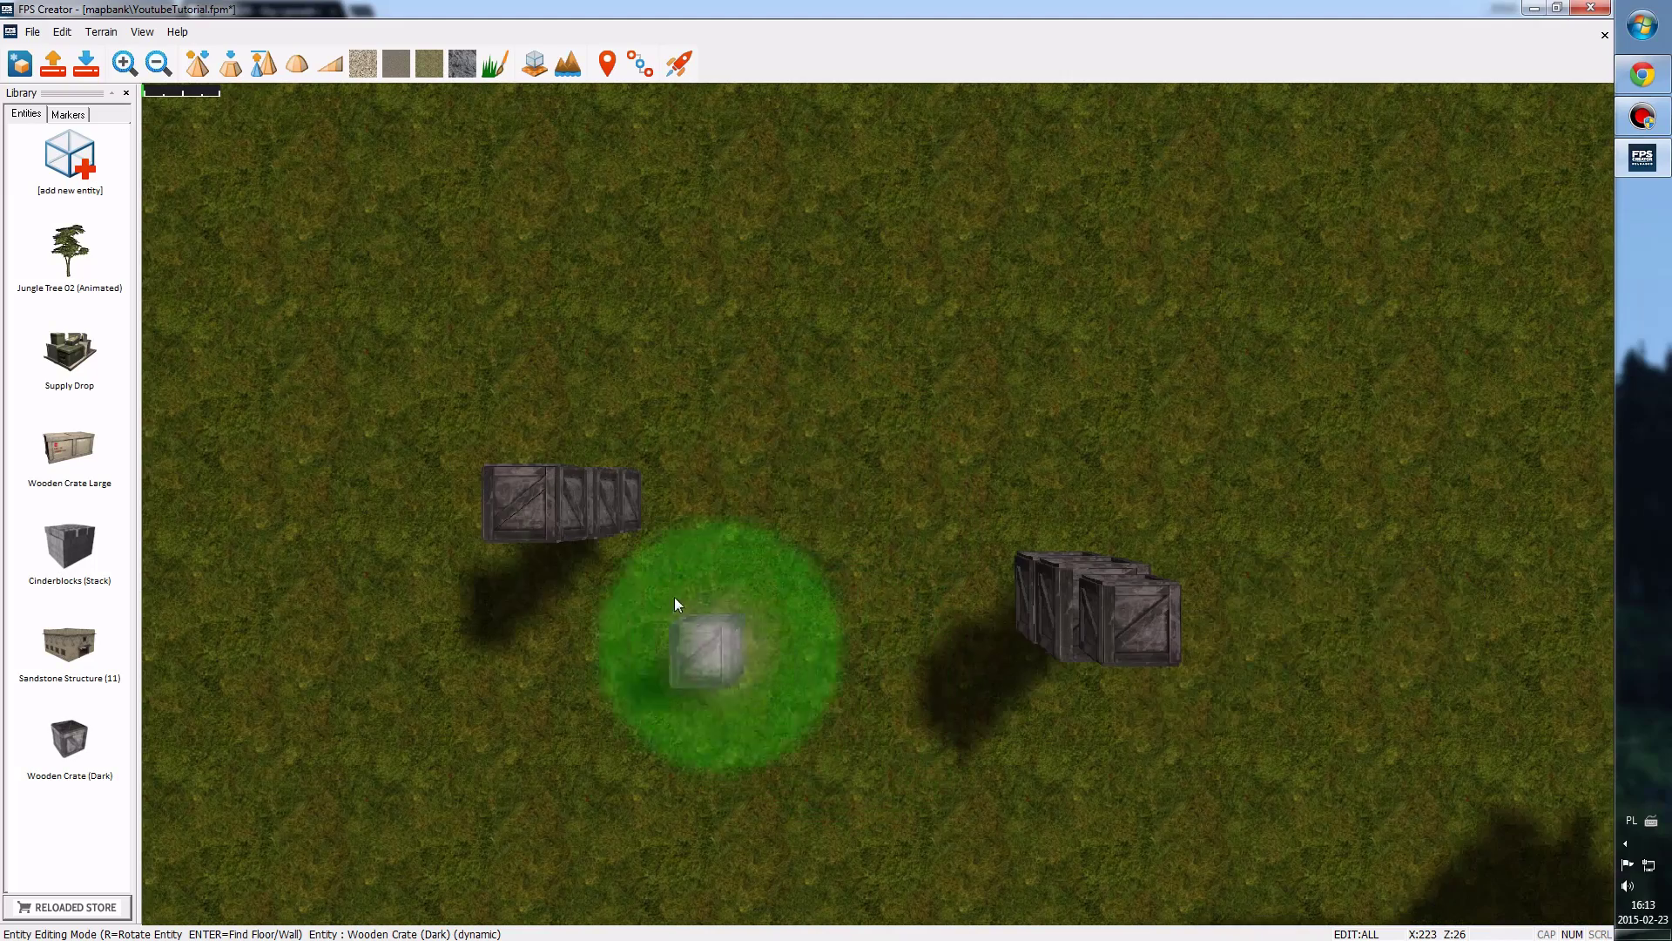
key(Down)
key(Up)
key(Left)
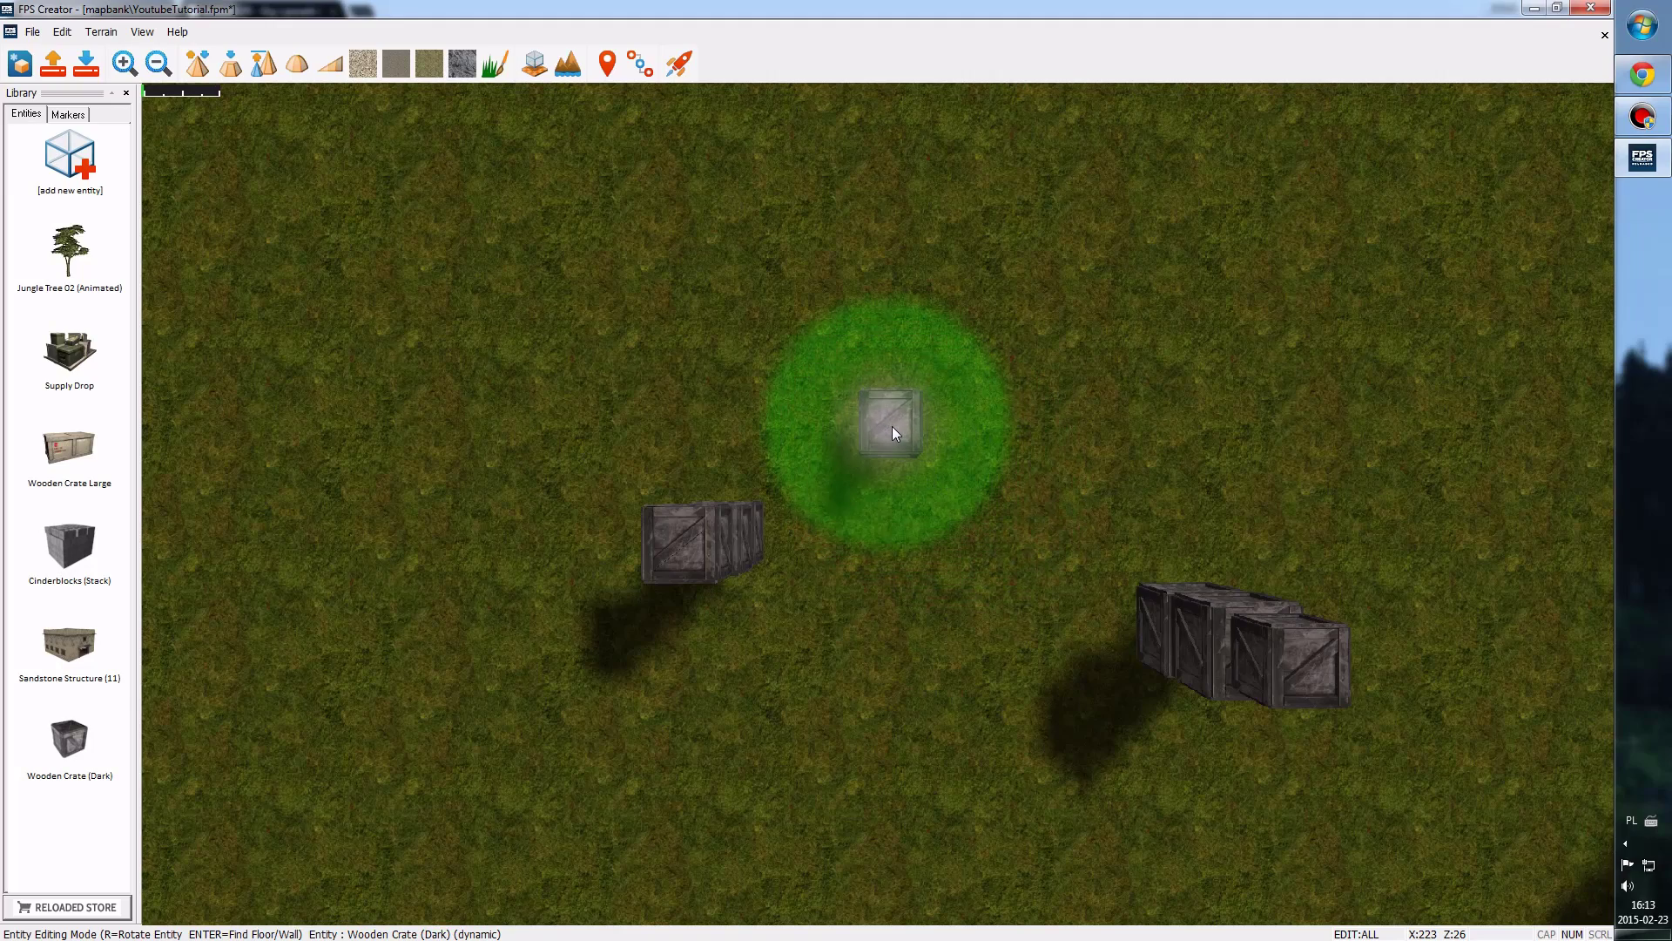
right_click(892, 426)
scroll(892, 566, up, 3)
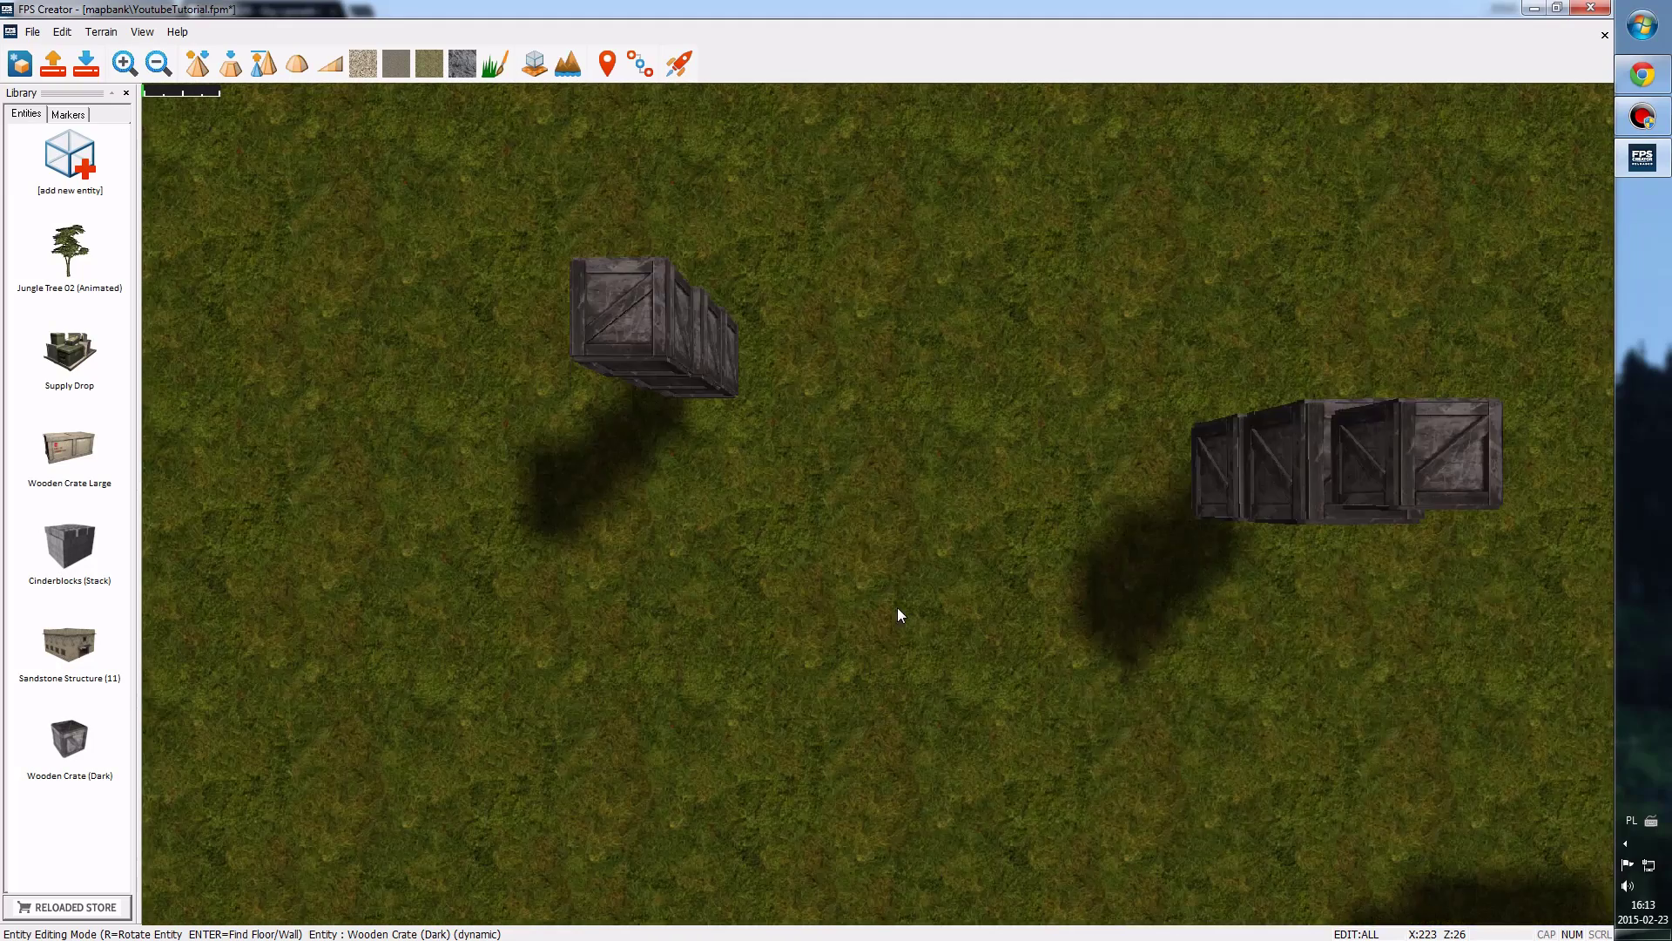
key(Up)
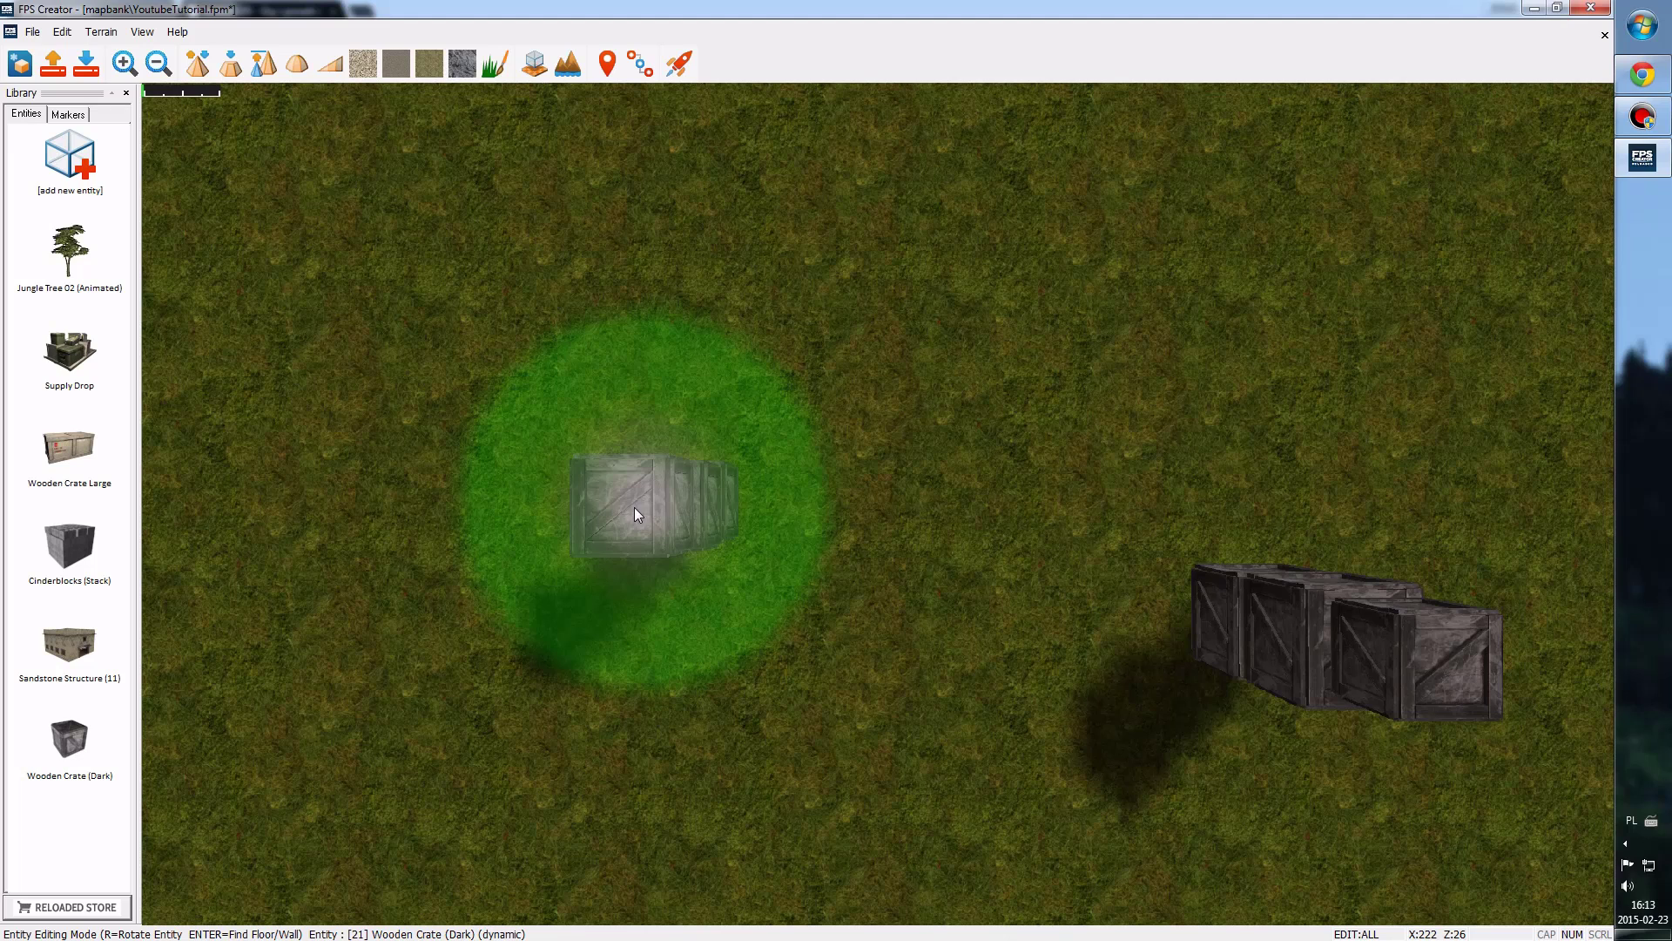
- Add a Shotgun from the Weapons category onto the grass between the crate stacks
click(84, 183)
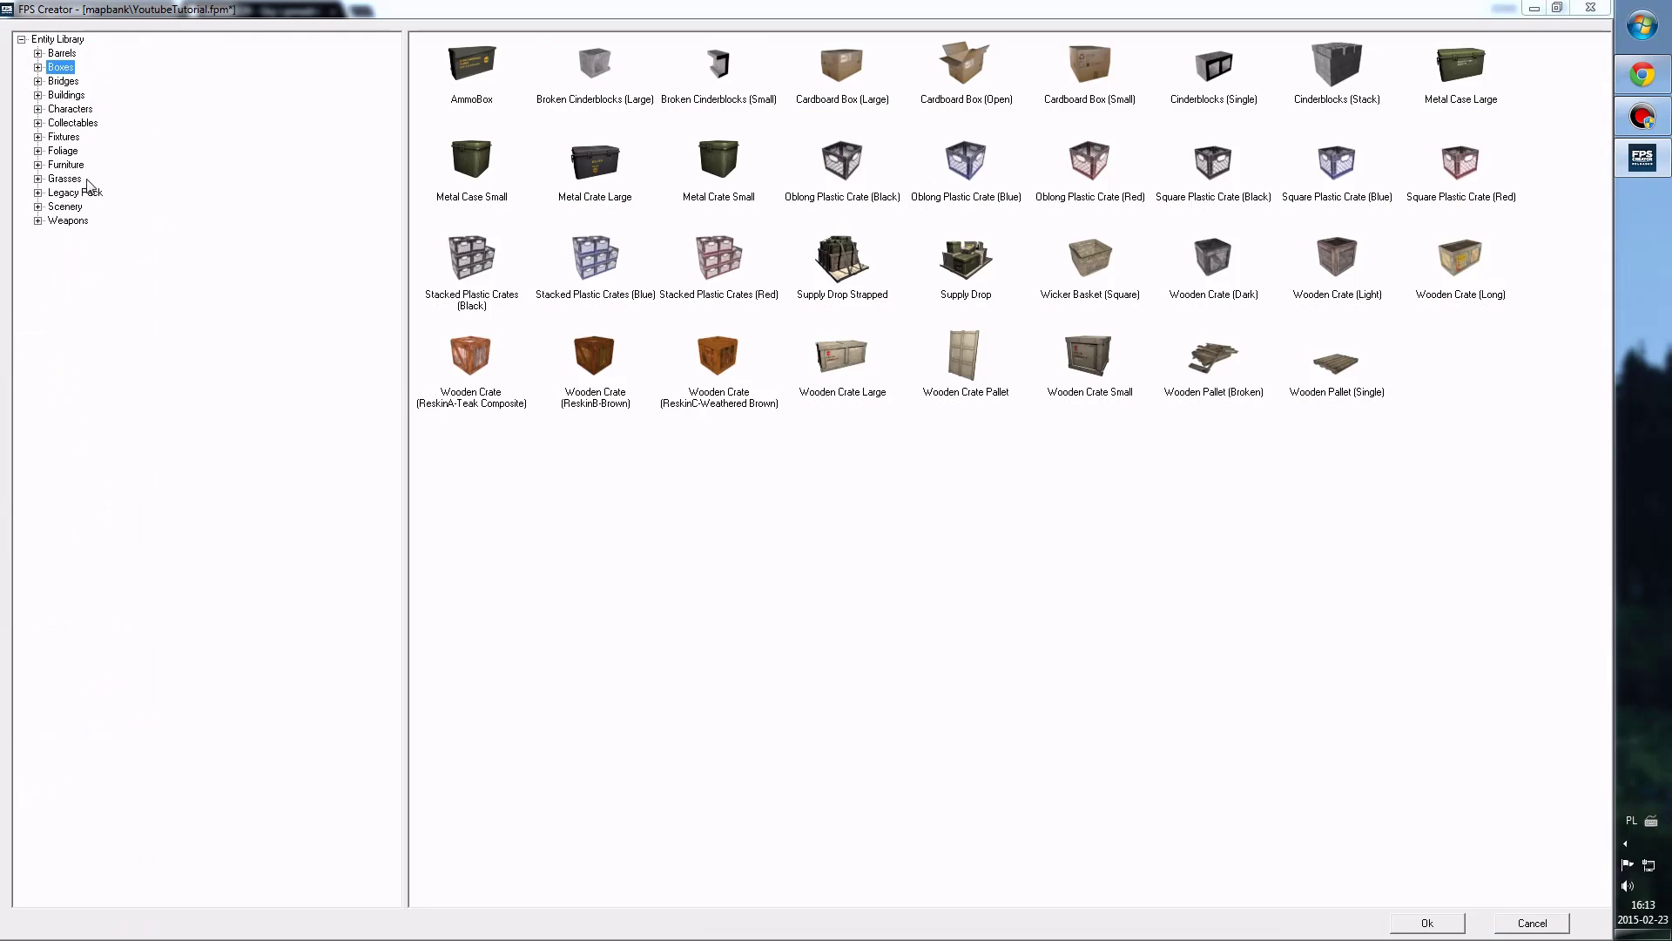
click(54, 222)
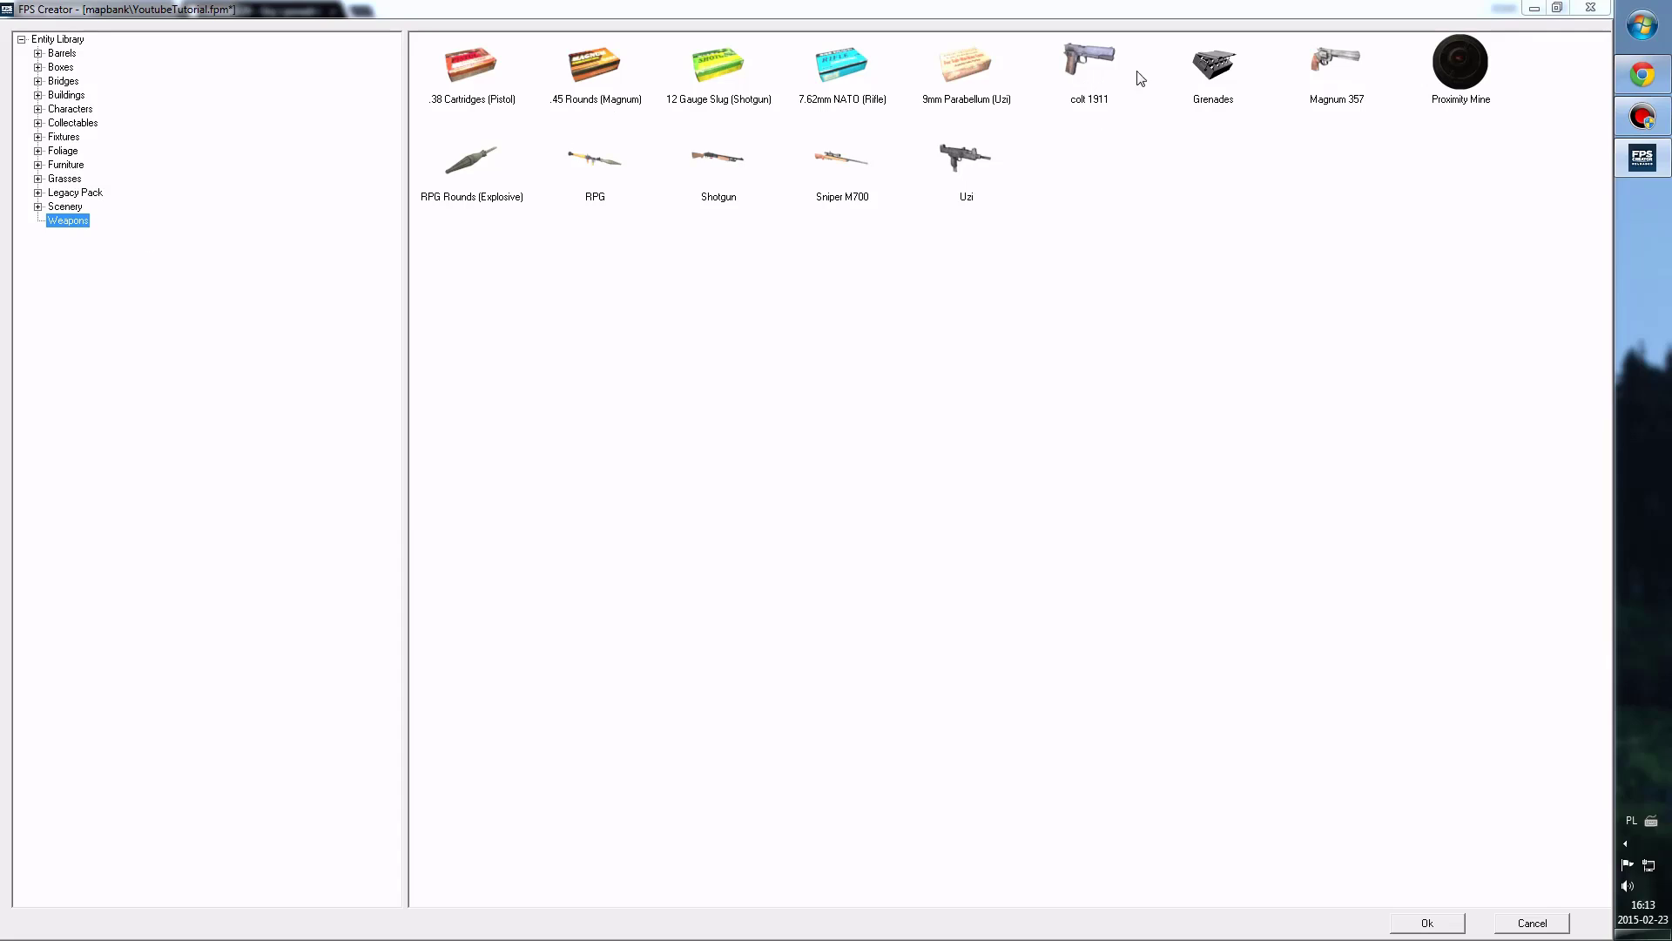
double_click(716, 164)
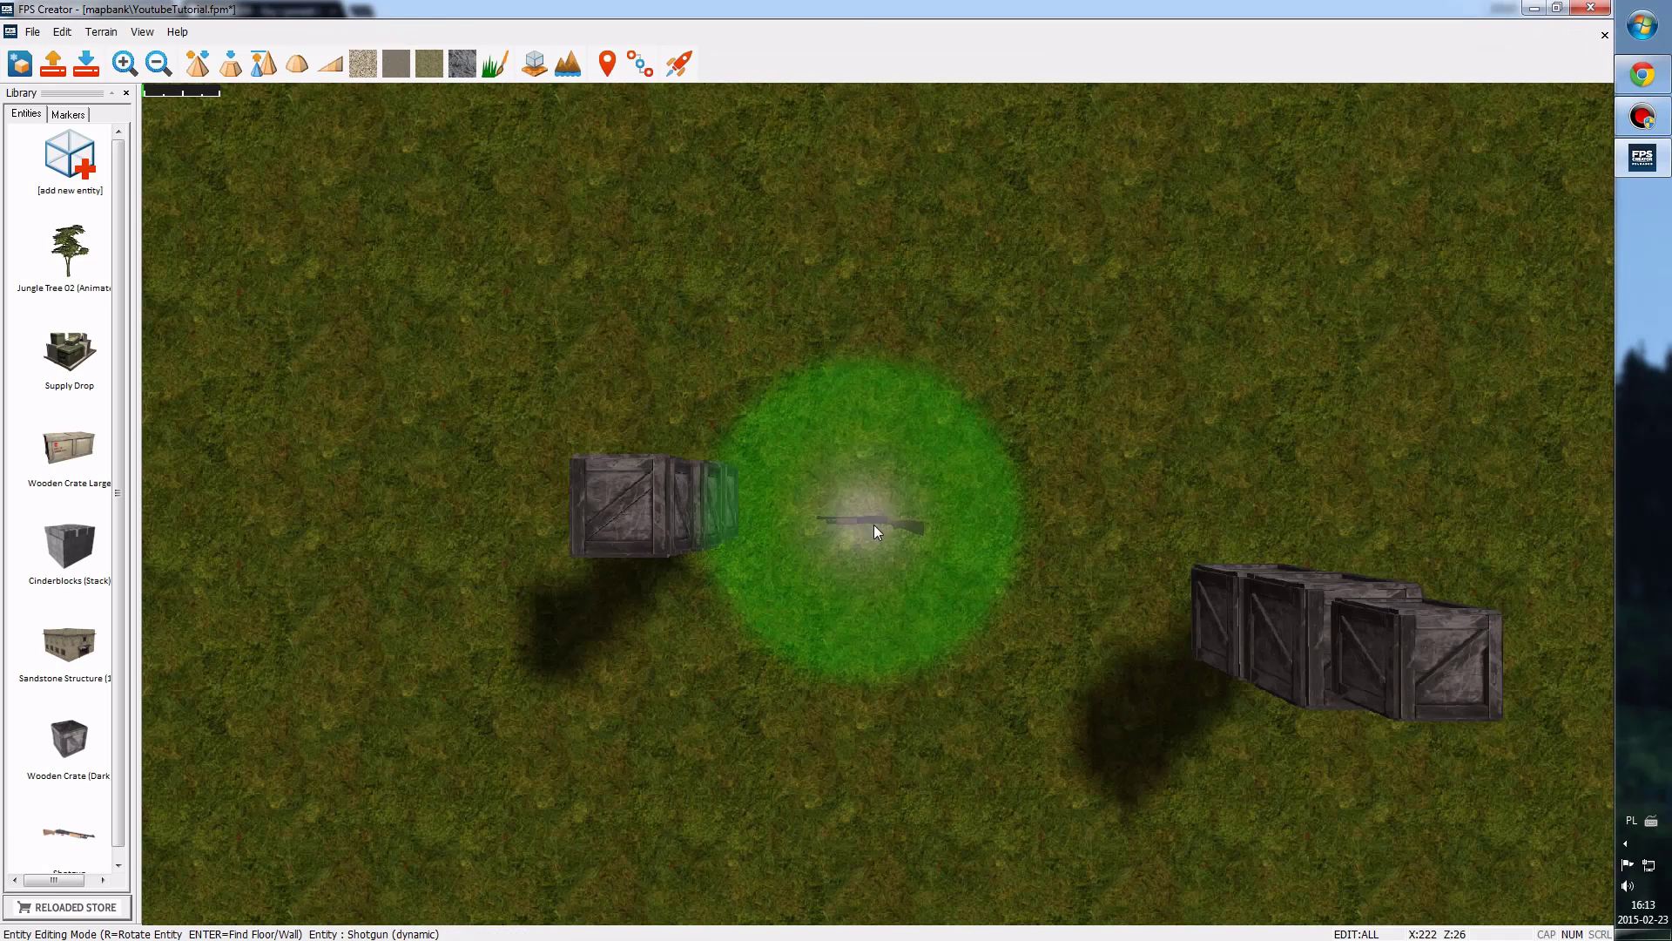
key(Down)
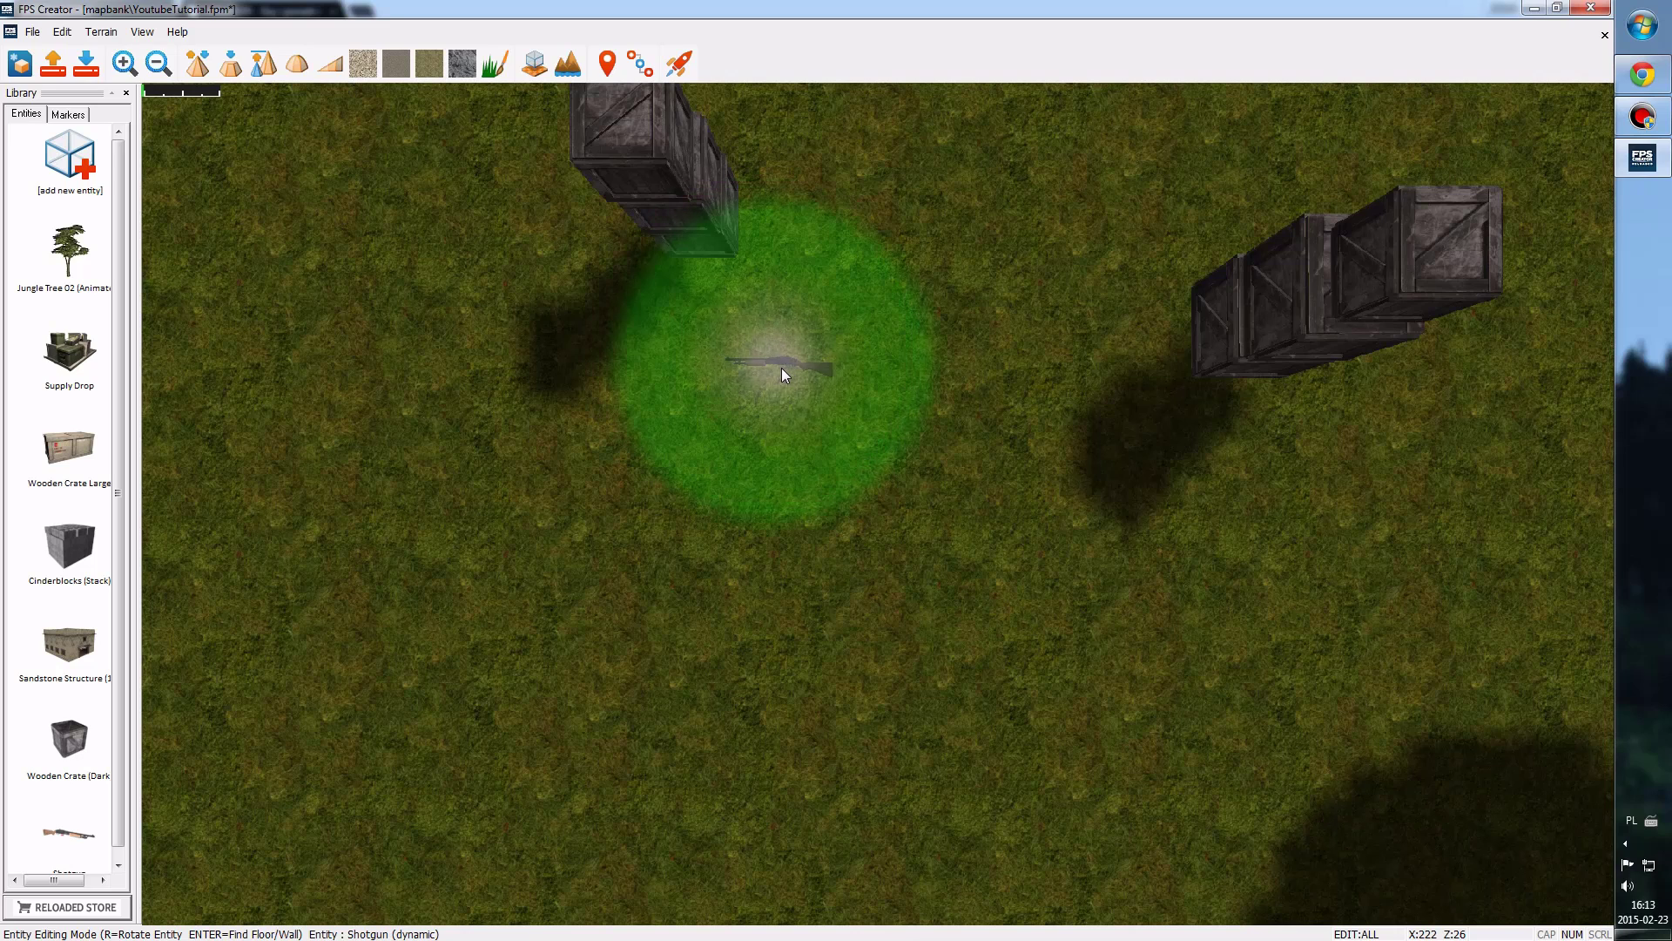
click(781, 367)
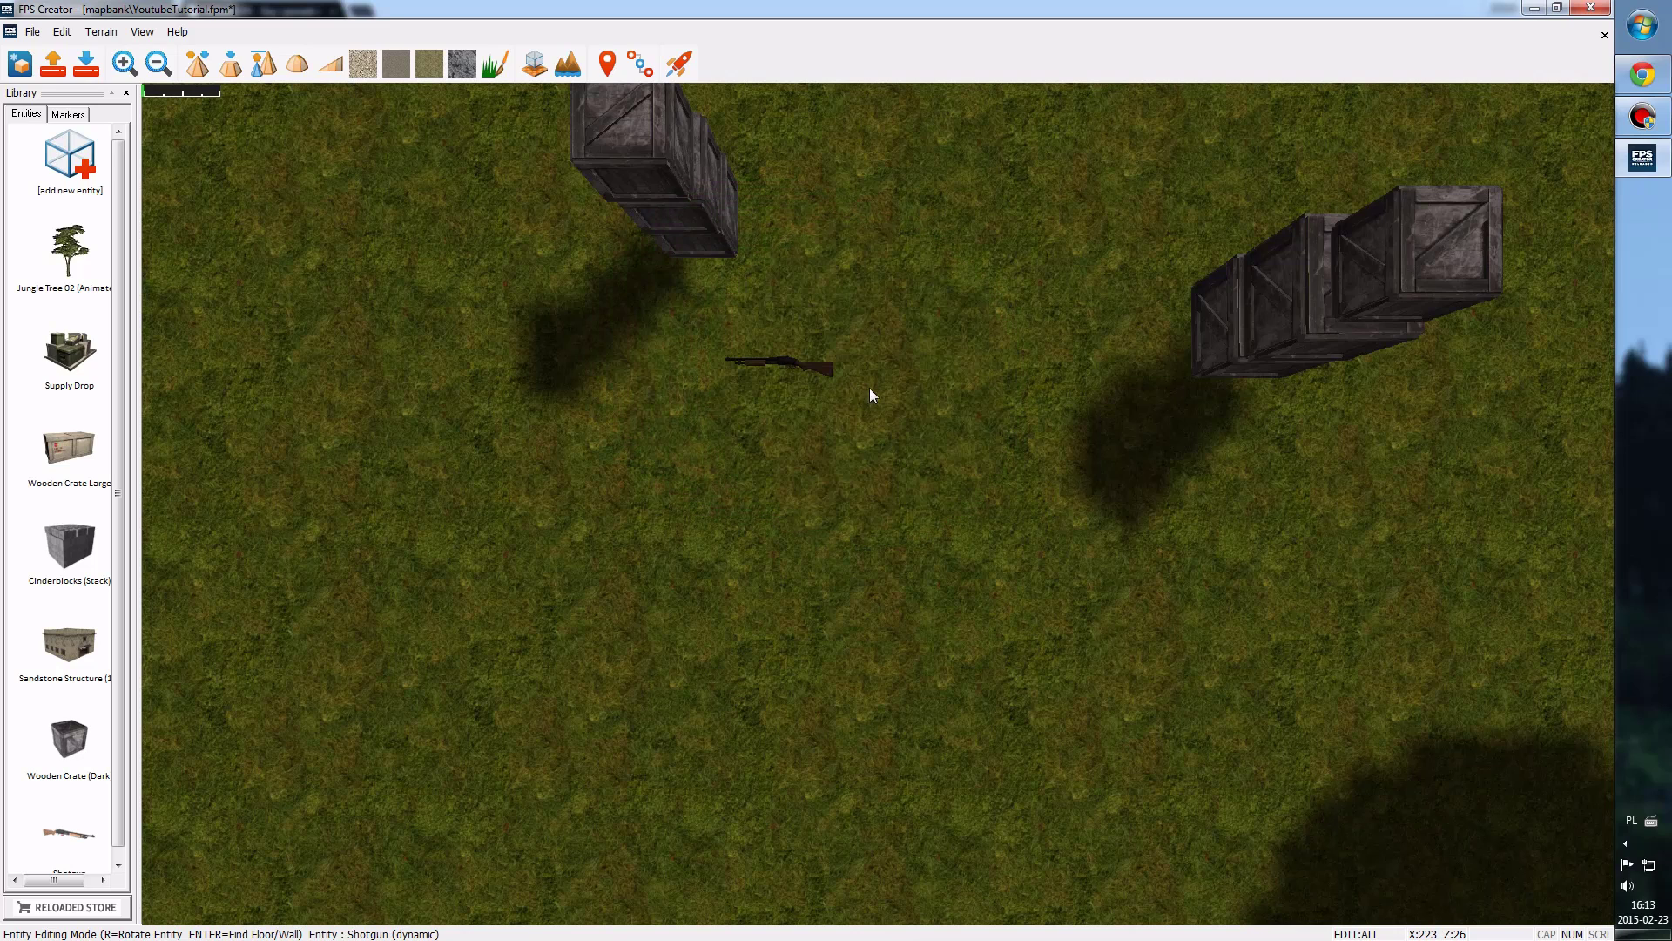
click(785, 362)
- Open the Shotgun's properties, review Damage, Accuracy, Reload Quantity, Fire Iterations and Range, then apply
click(789, 359)
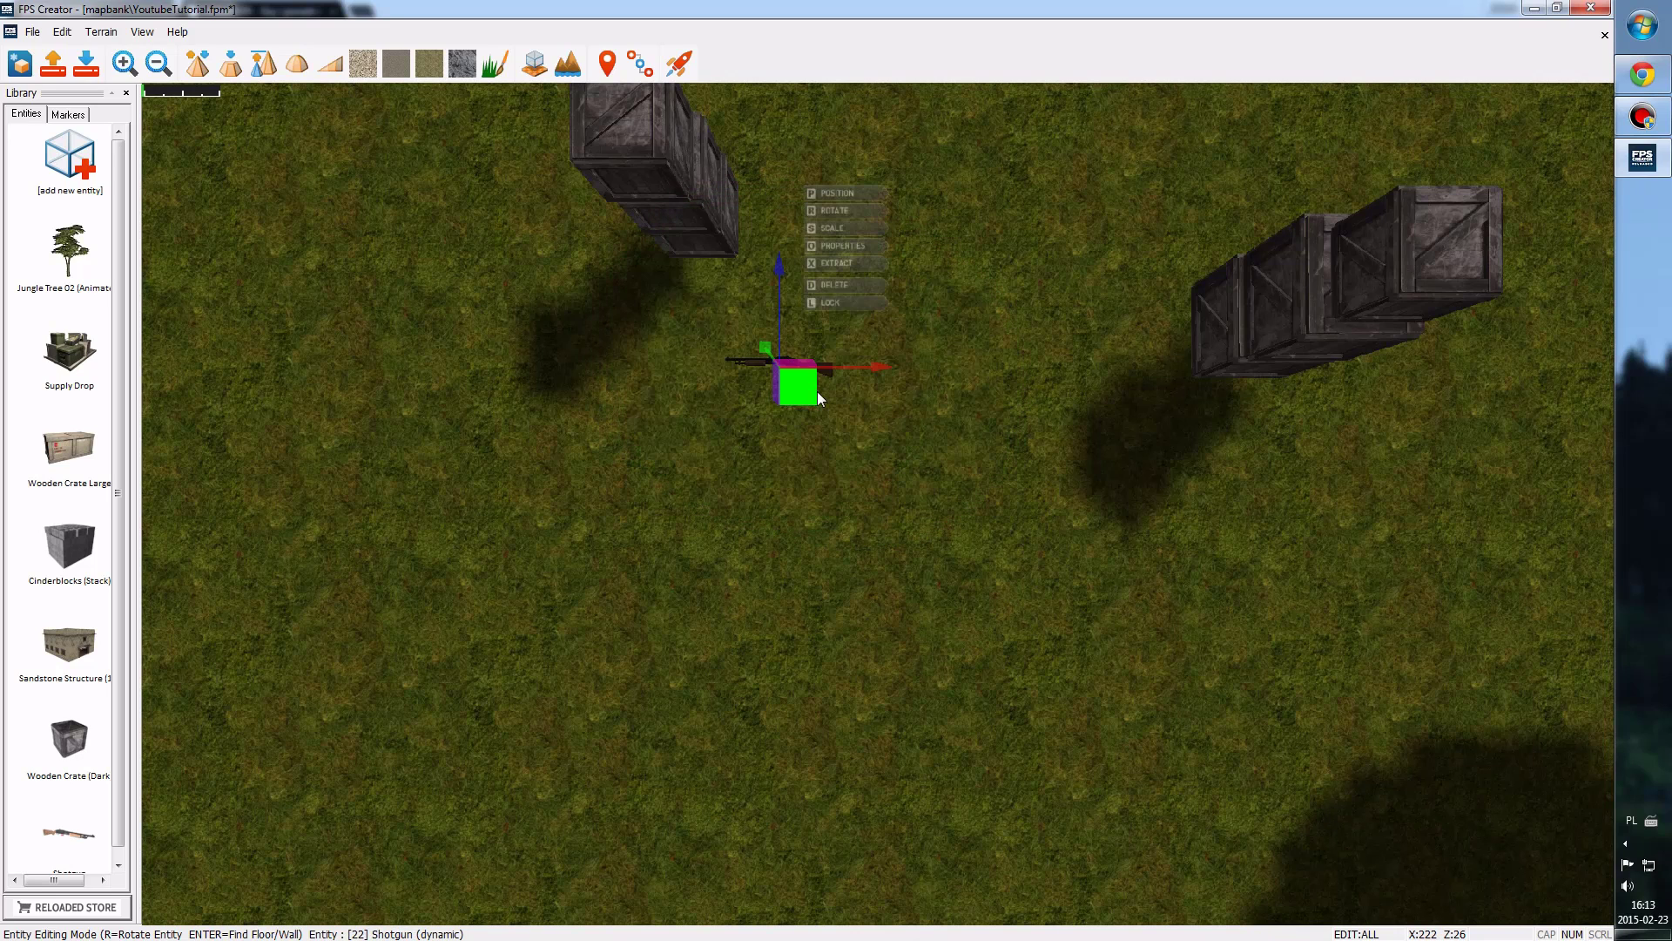
click(837, 246)
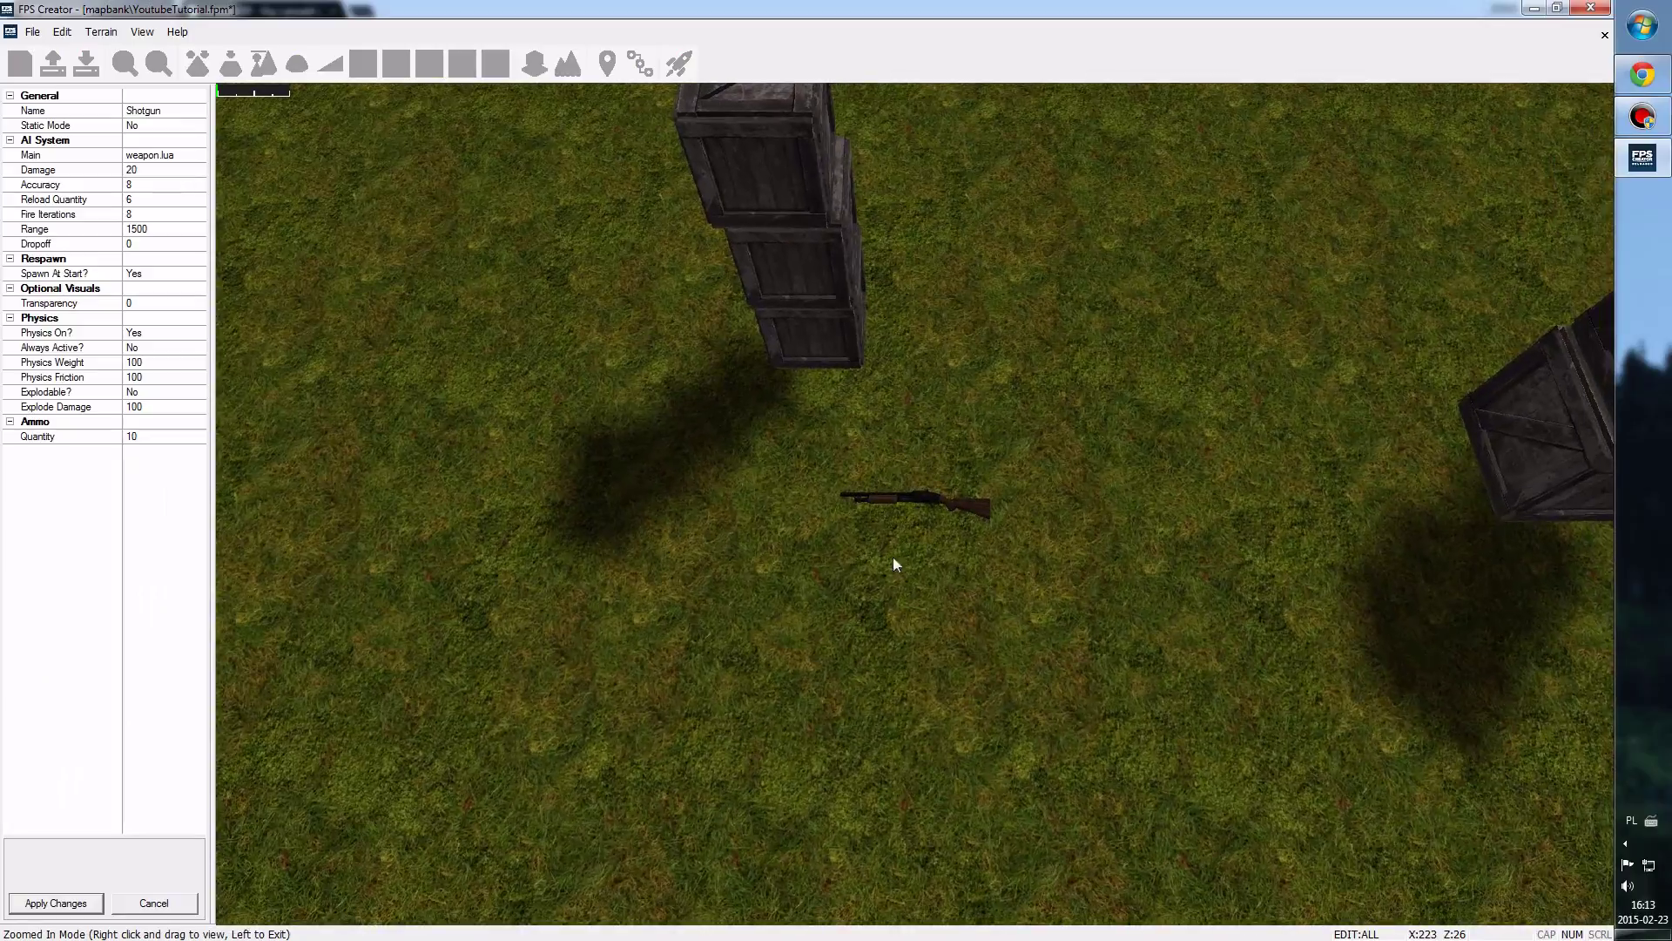
right_drag(932, 560, 294, 283)
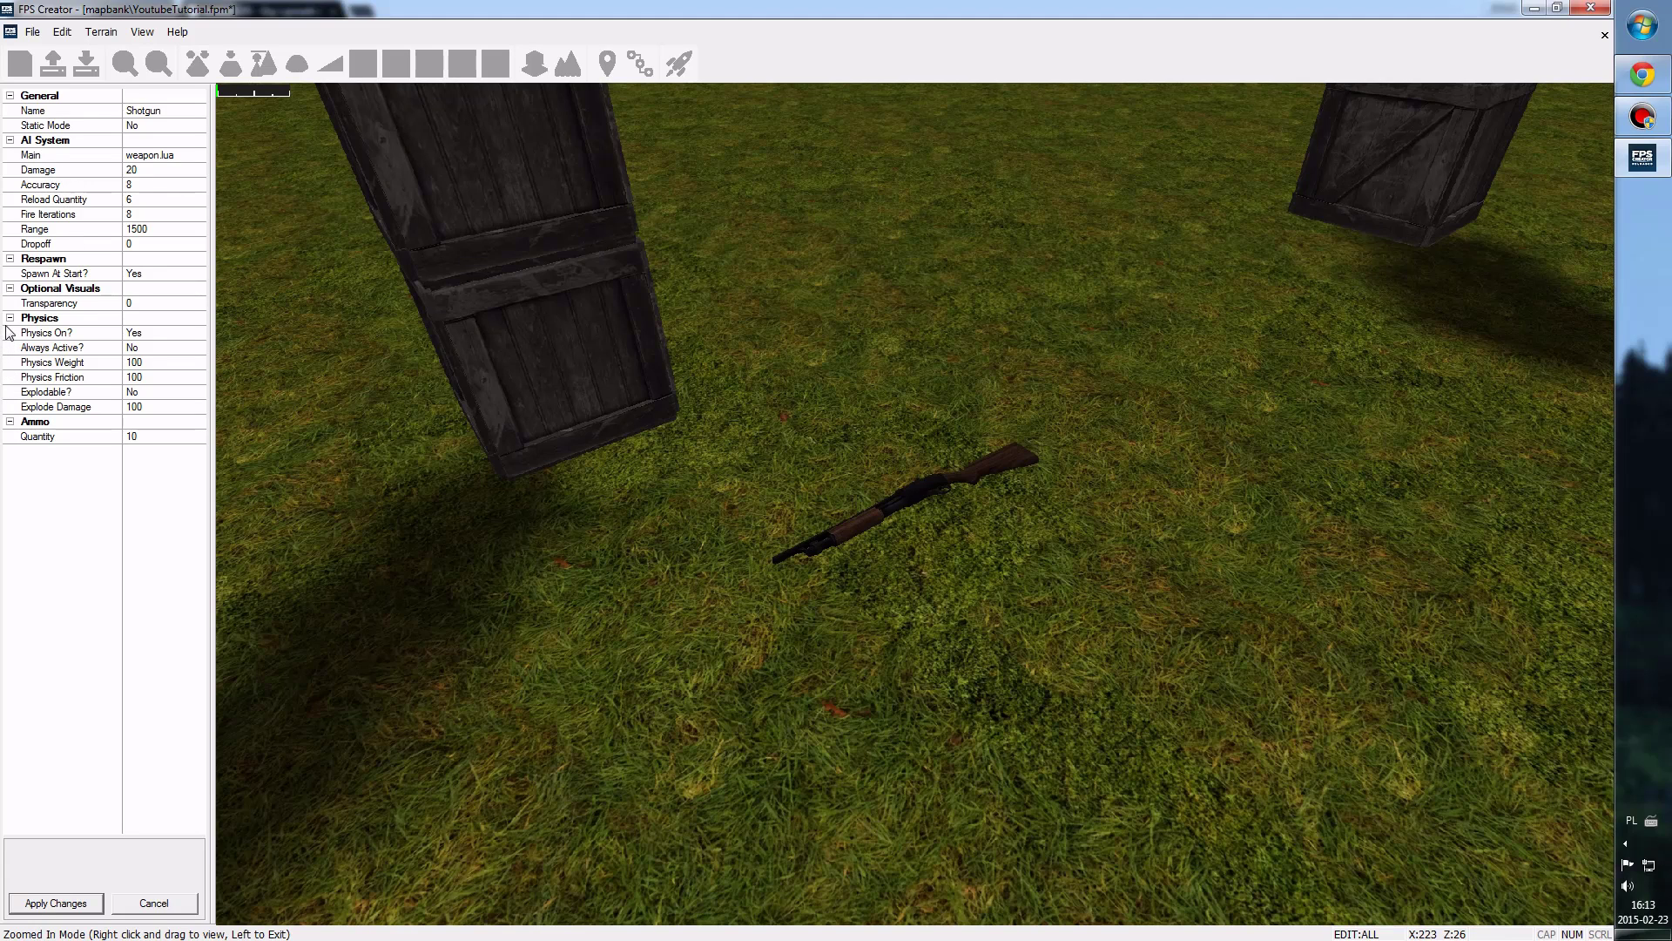
click(45, 144)
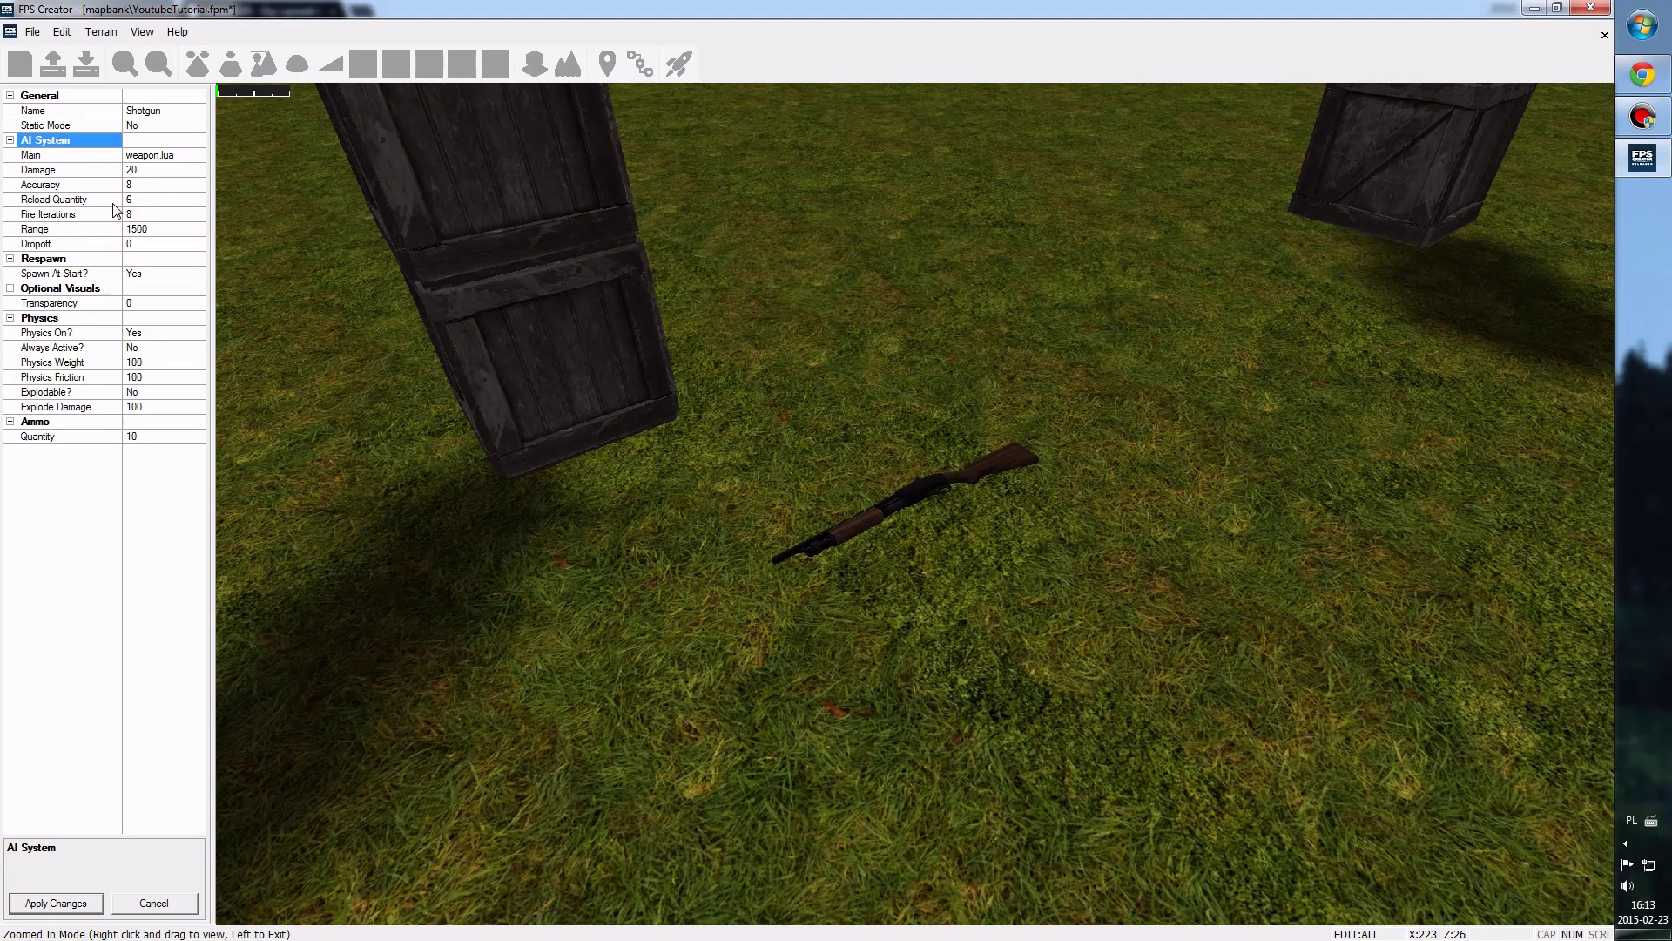
click(68, 171)
click(67, 186)
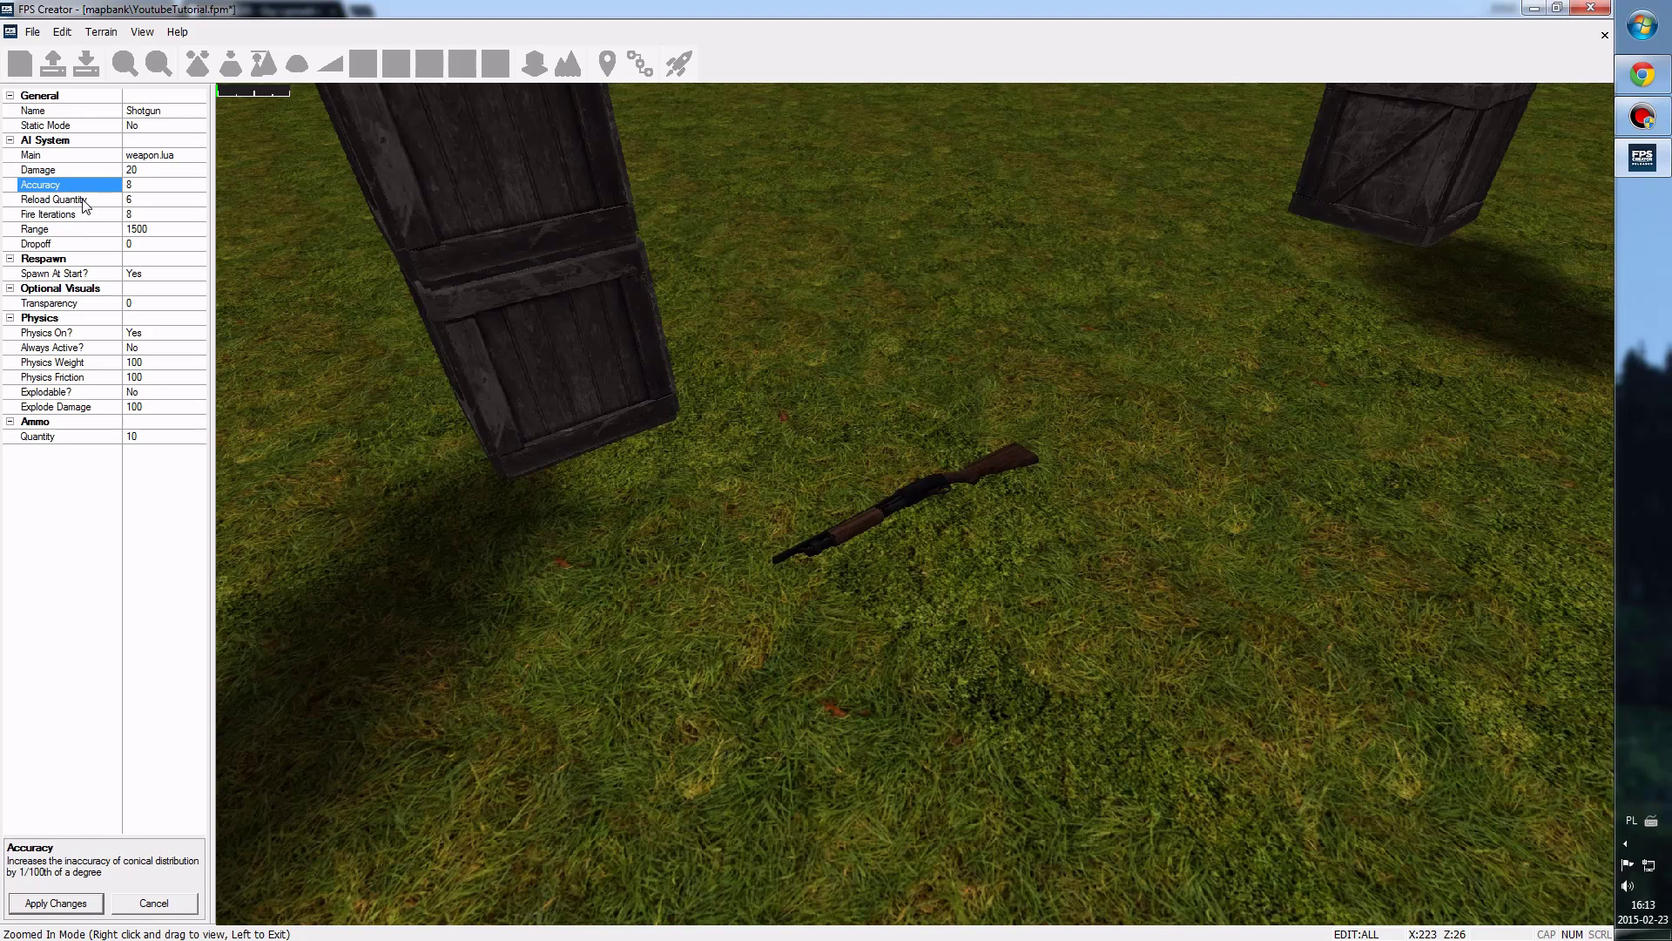
click(83, 200)
click(88, 217)
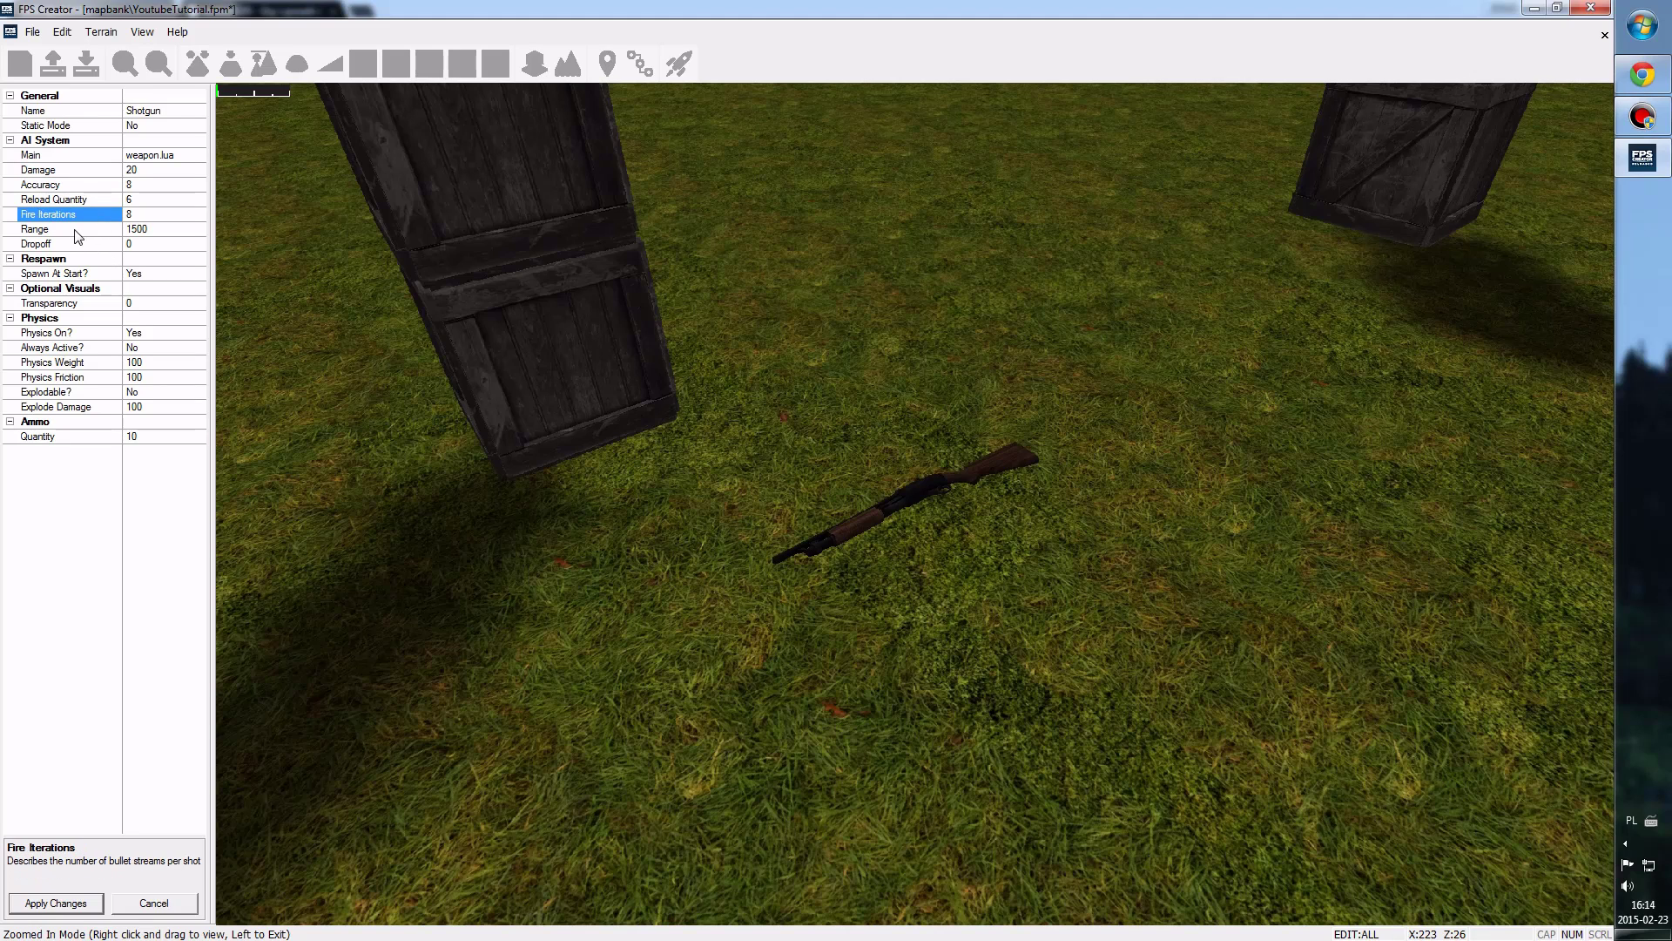
click(77, 231)
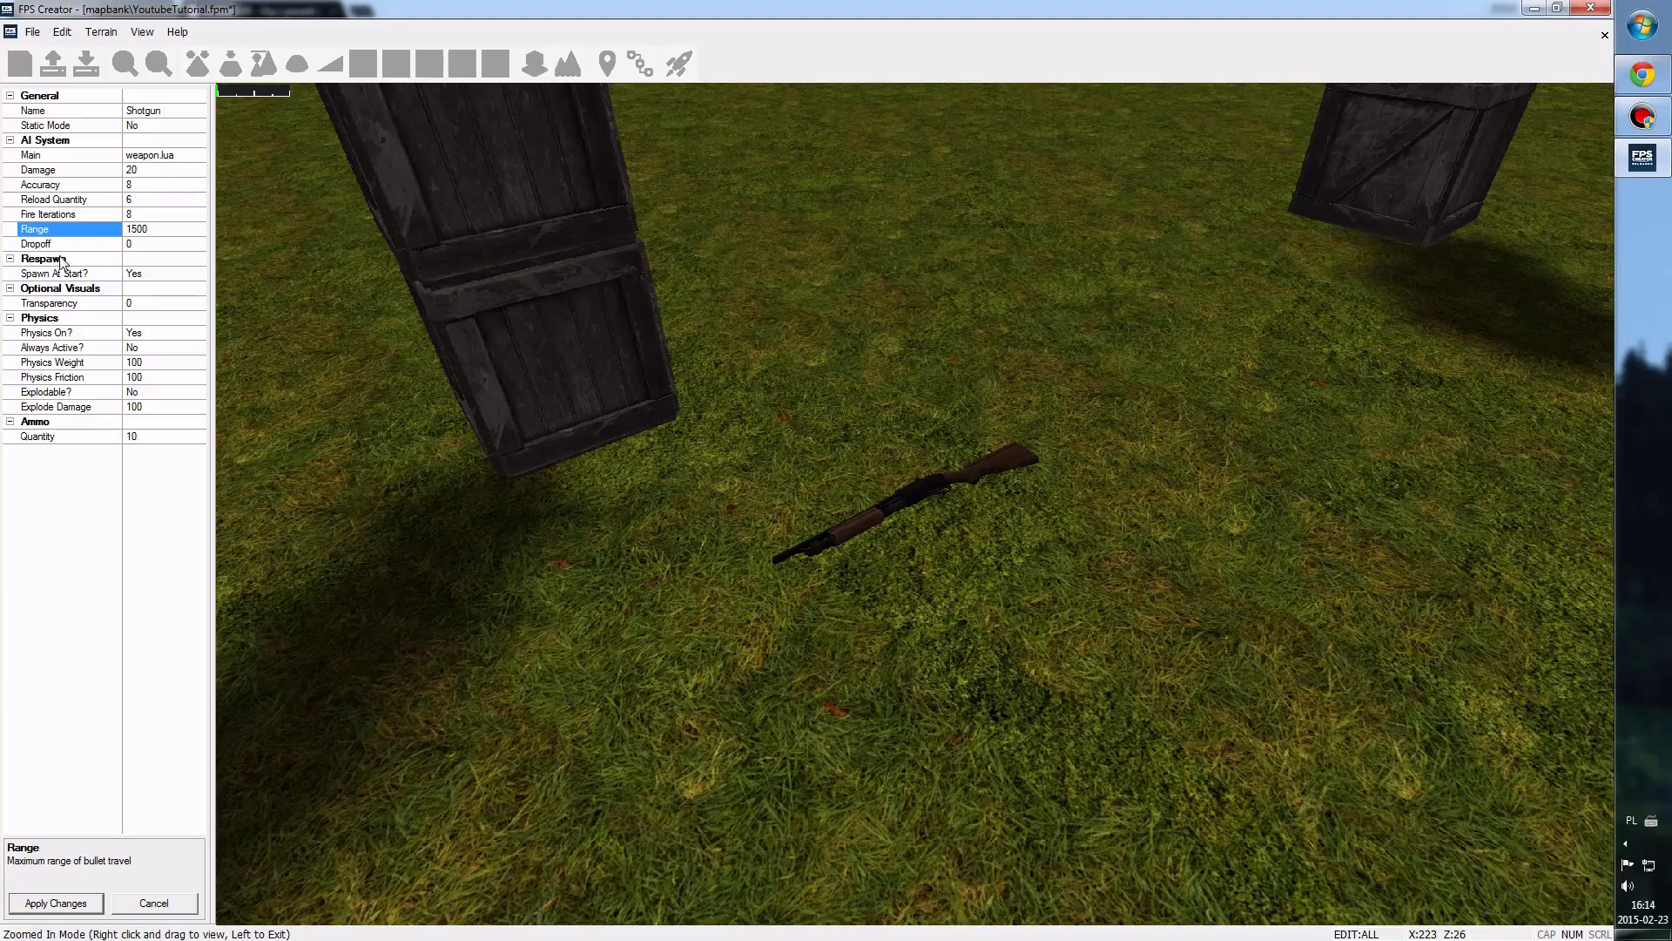
mouse_move(1063, 700)
right_down()
mouse_move(913, 585)
mouse_move(976, 586)
mouse_move(946, 532)
right_up()
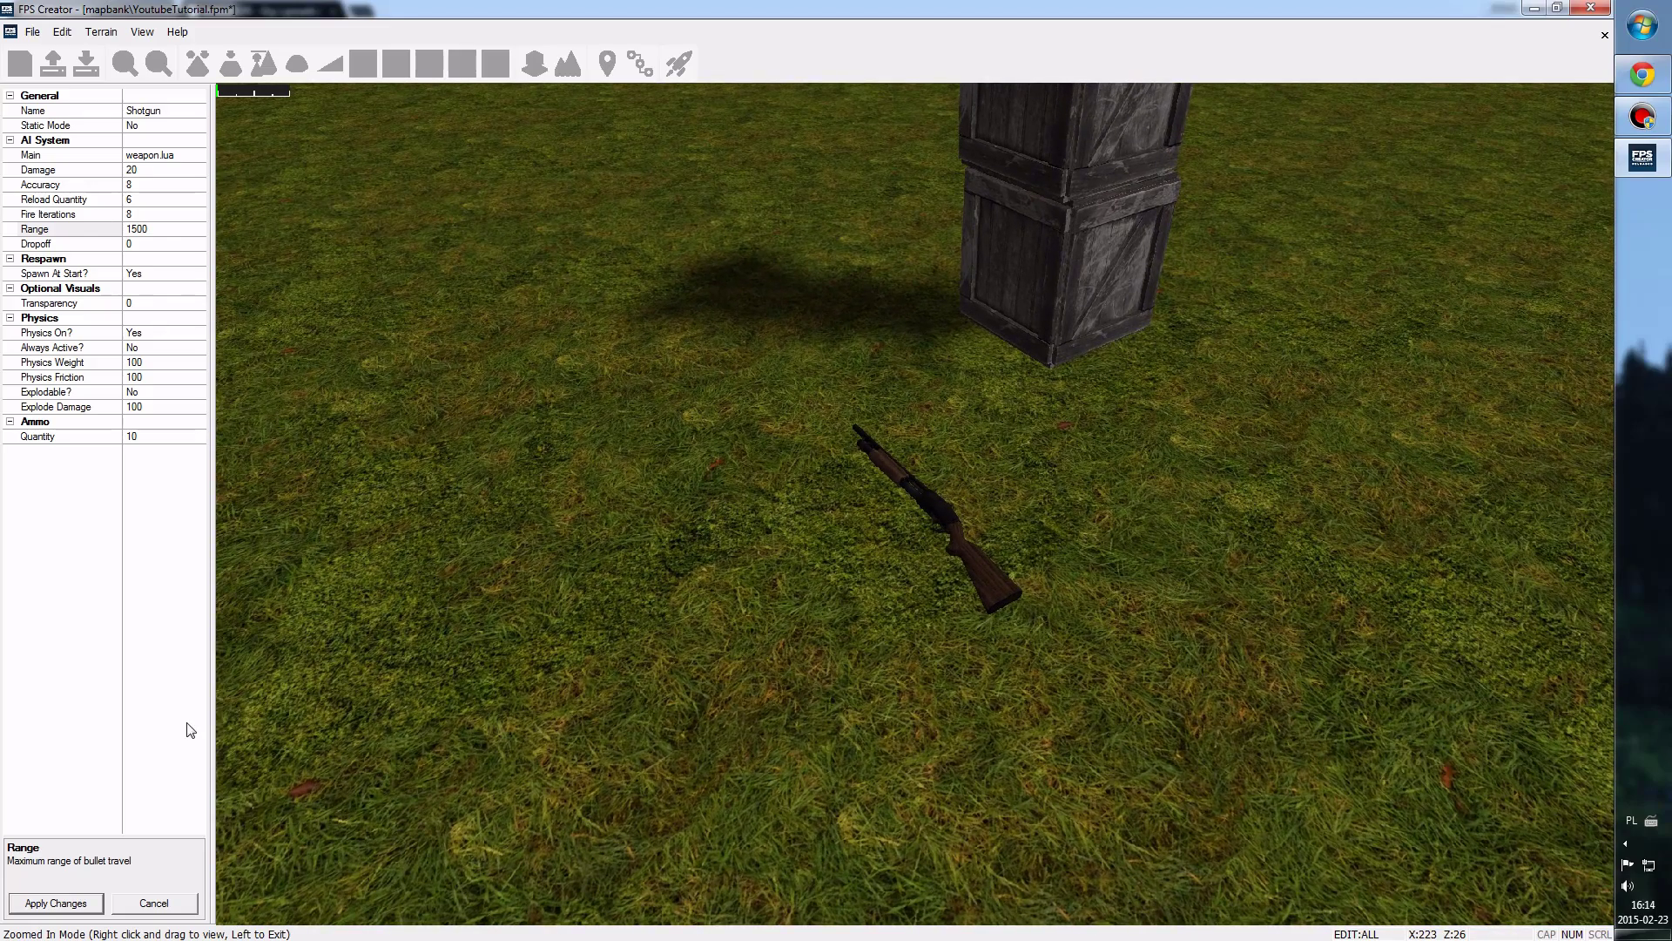
click(87, 906)
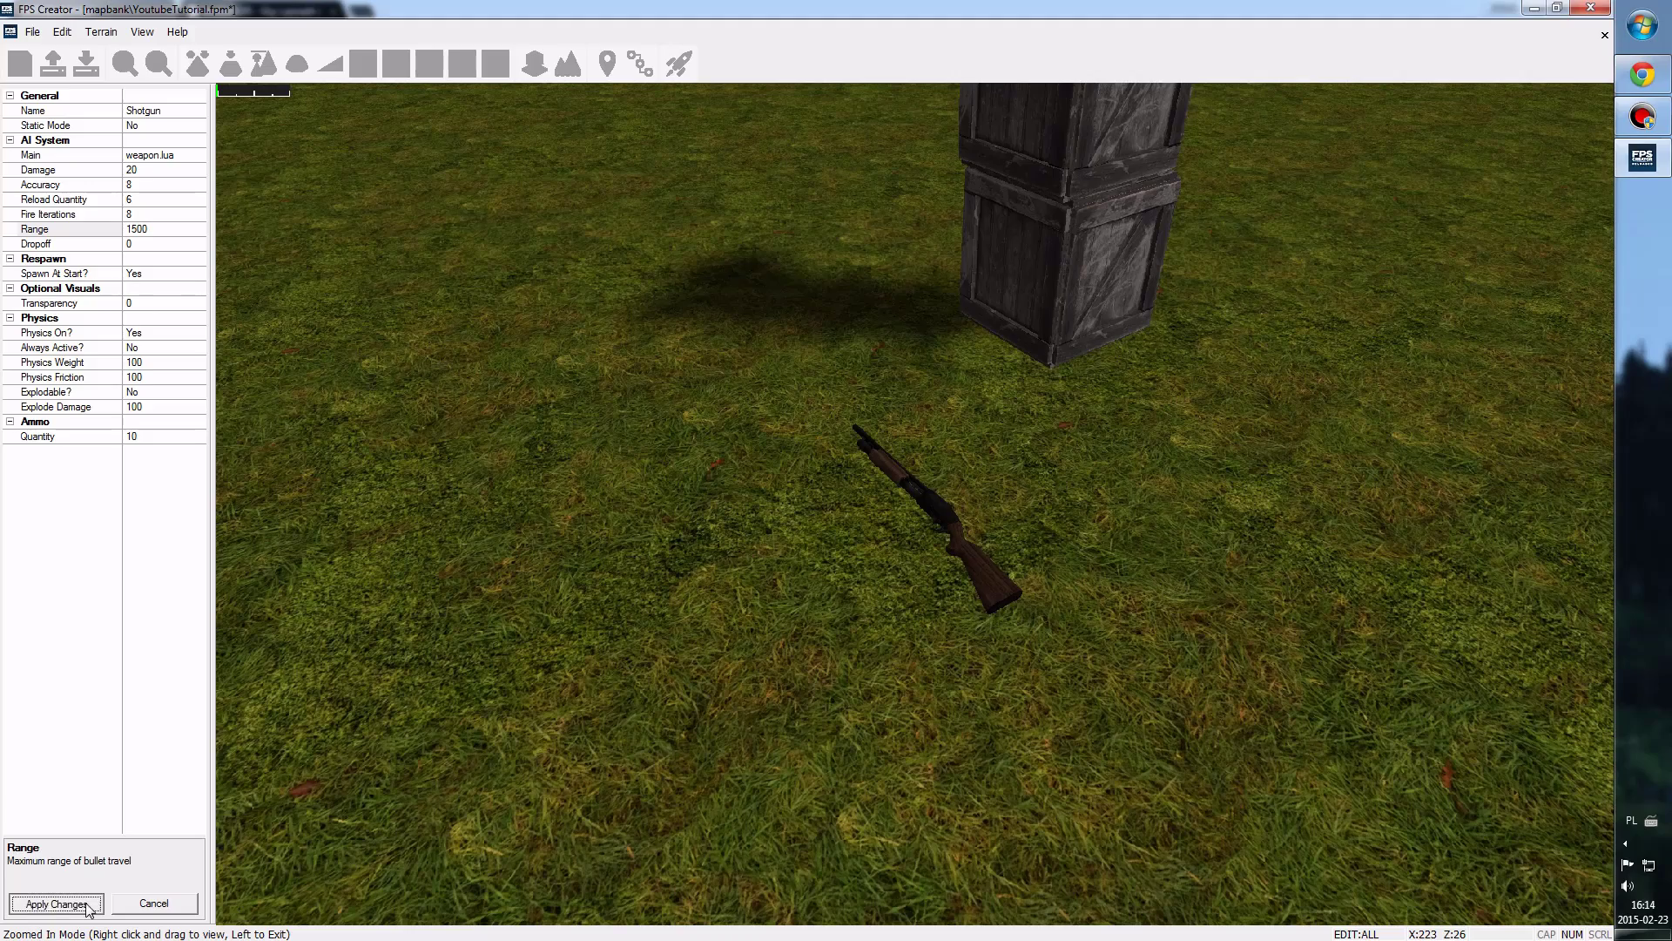
click(1125, 427)
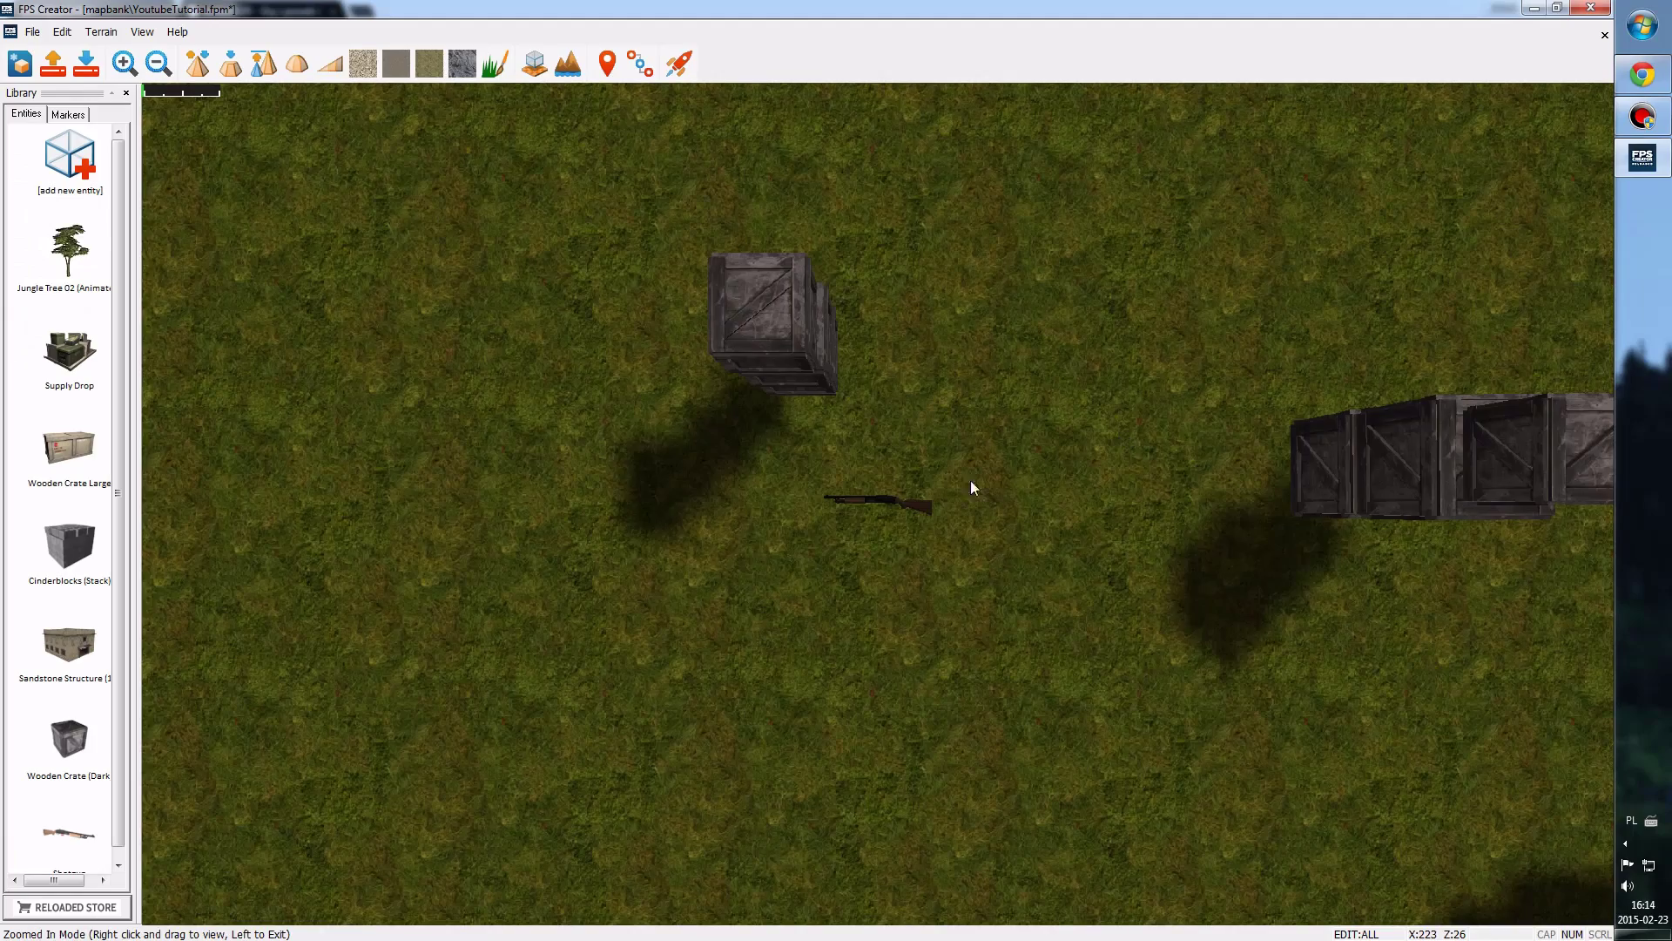
scroll(880, 433, down, 3)
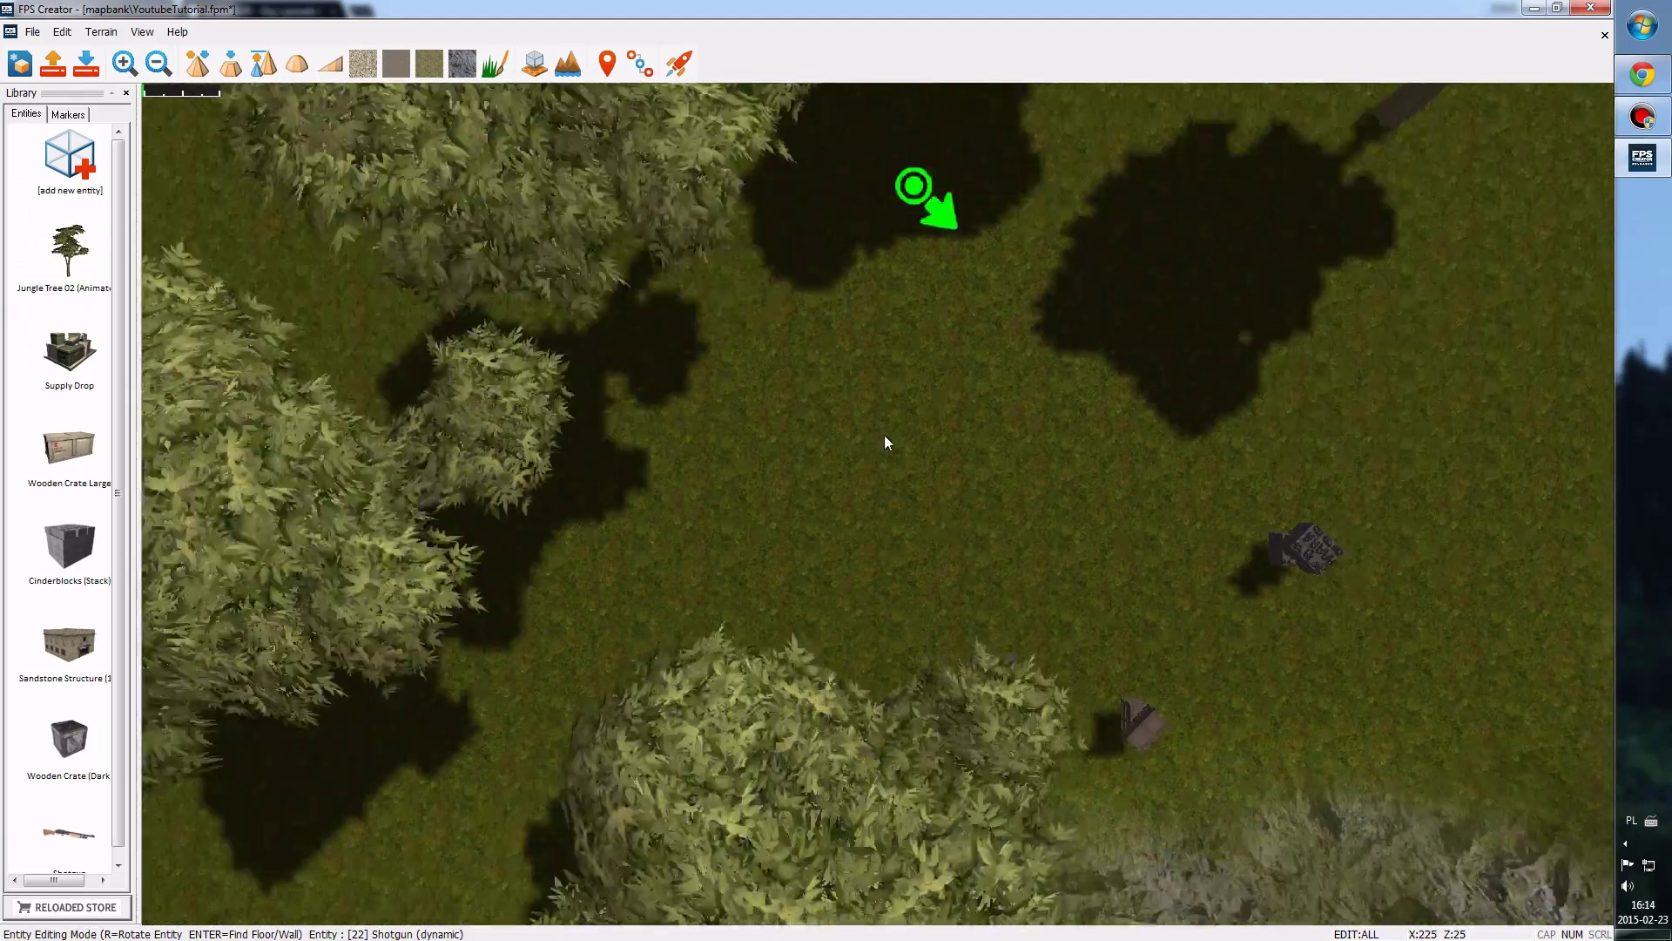
scroll(891, 434, down, 3)
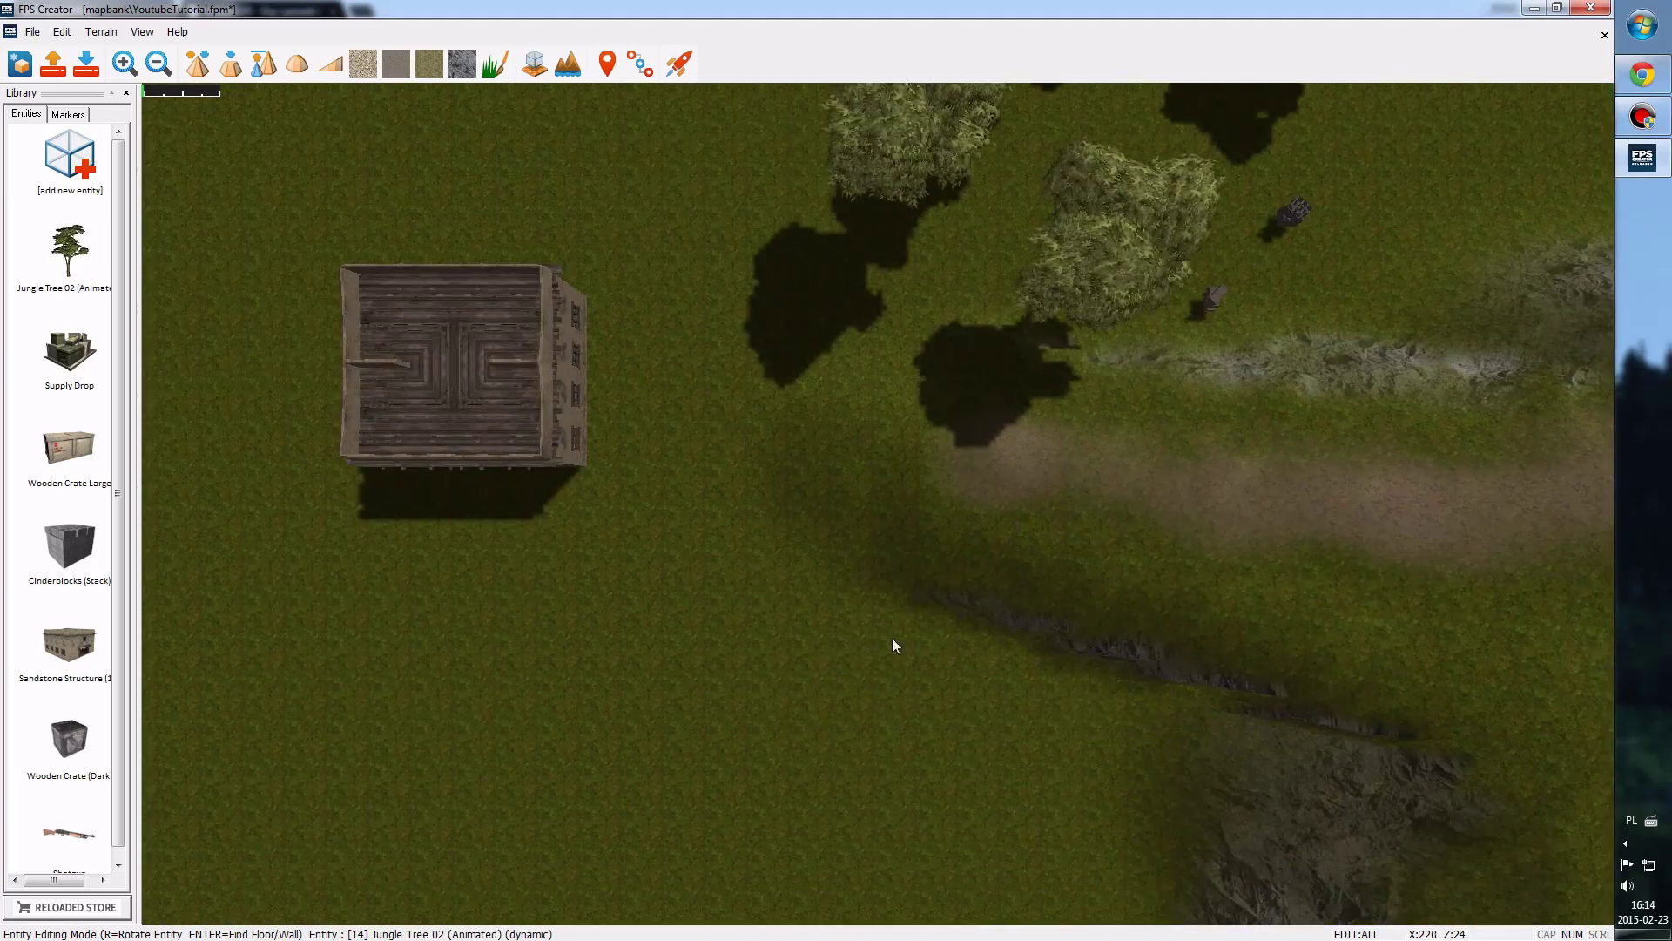
scroll(890, 623, up, 5)
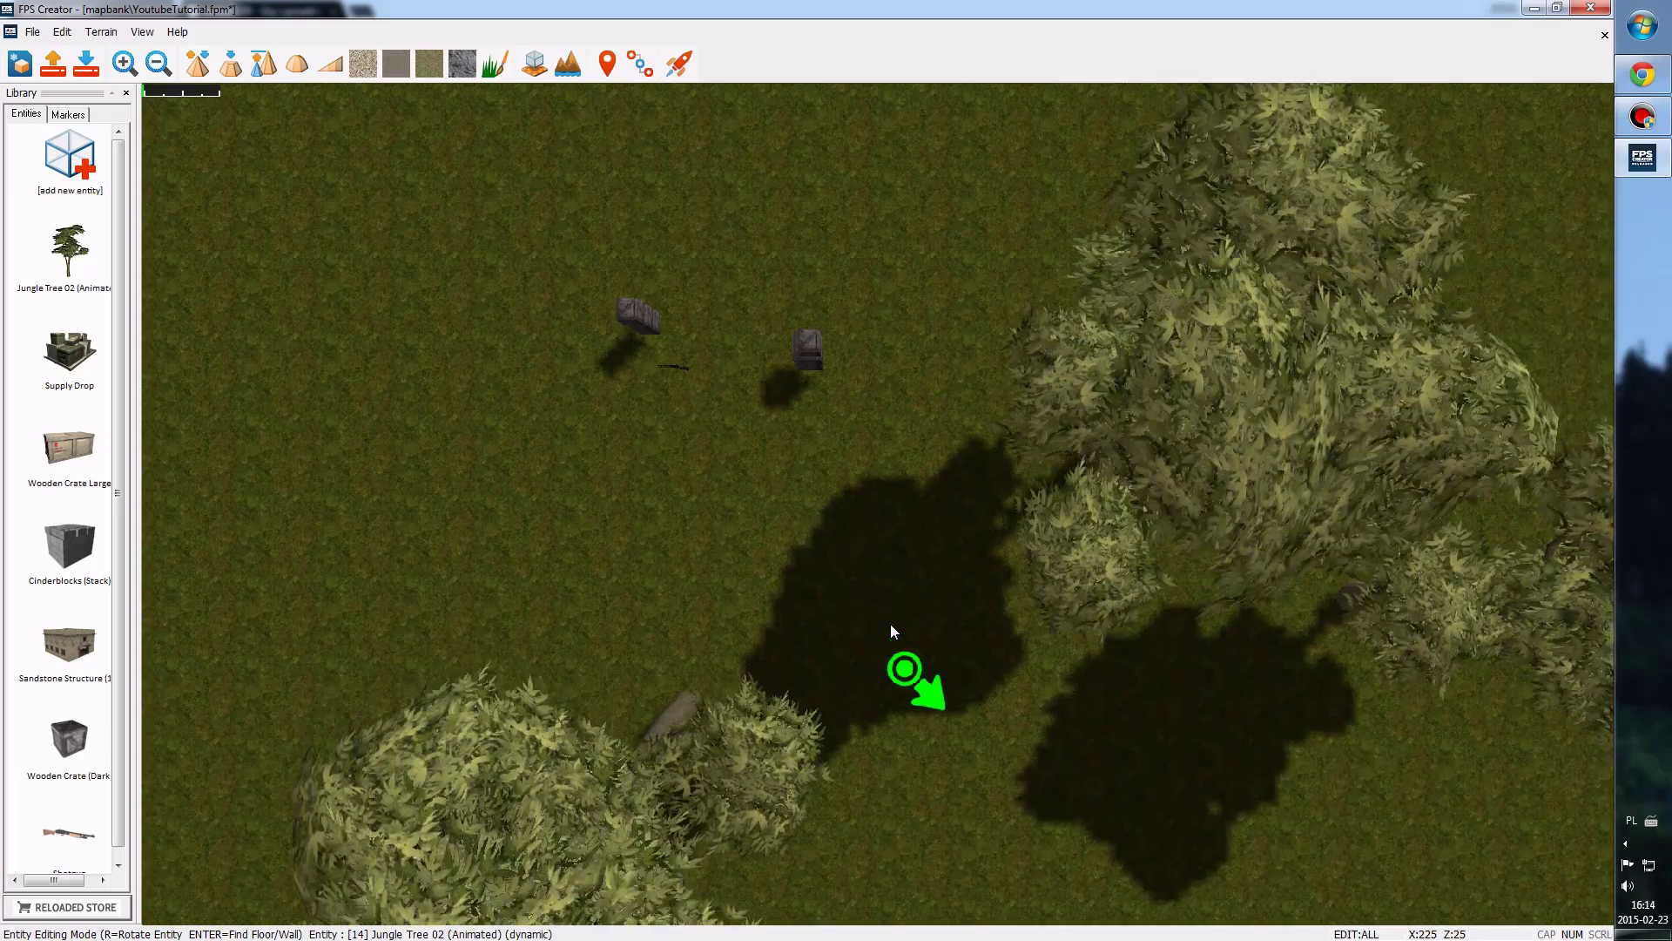
key(Left)
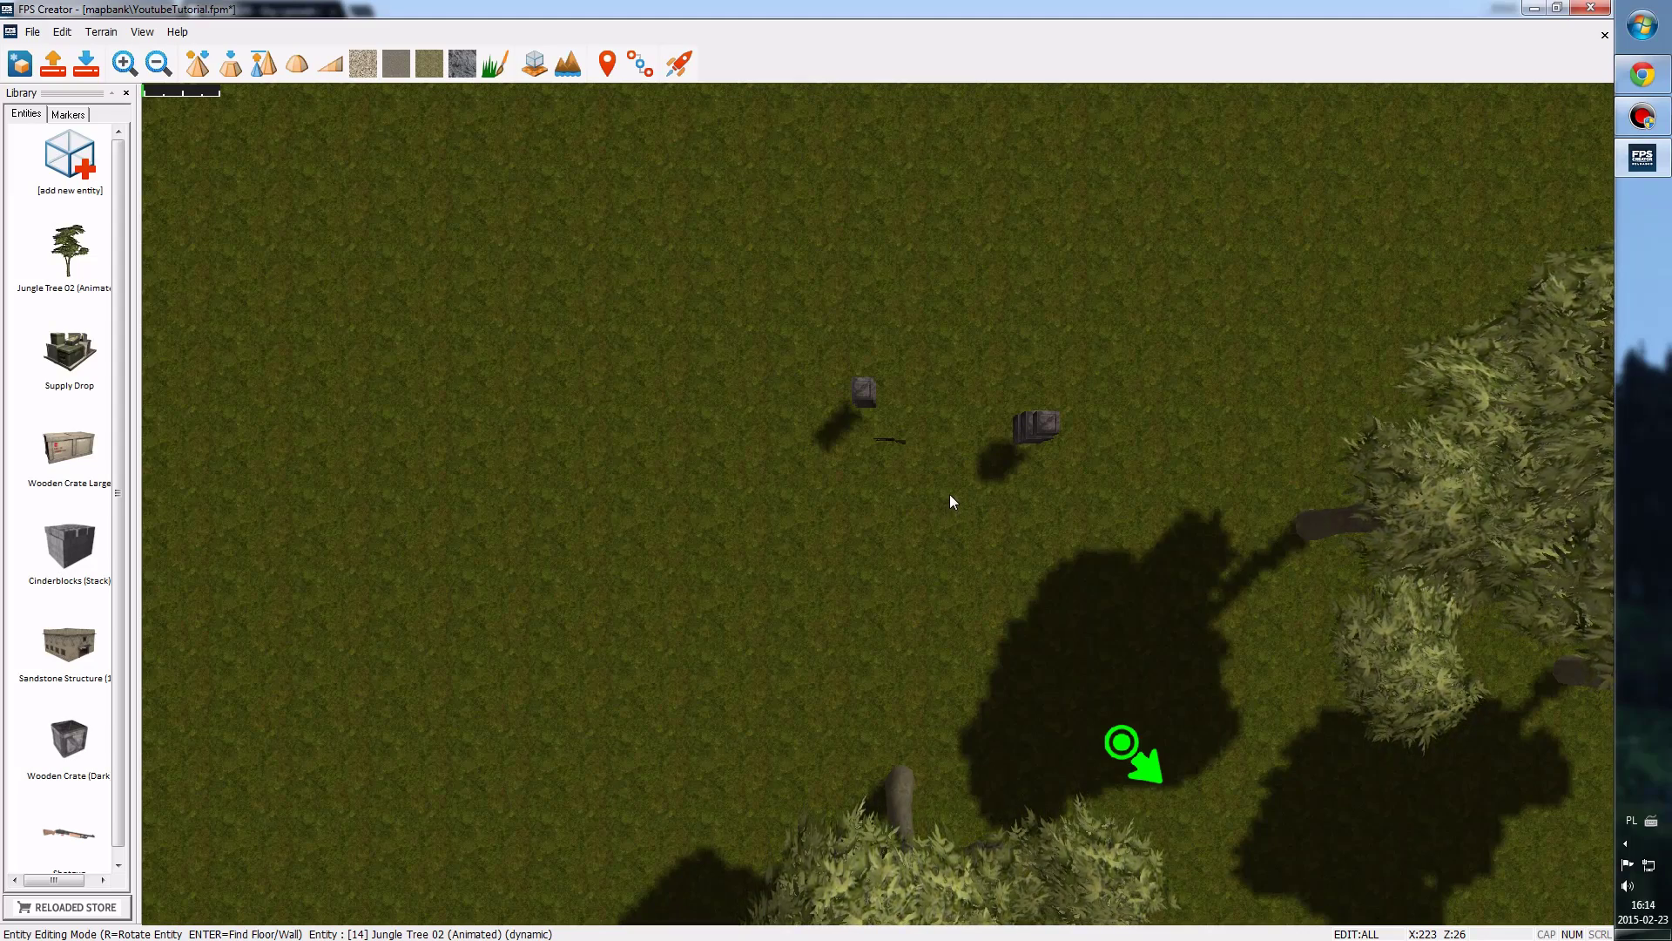
scroll(949, 494, up, 5)
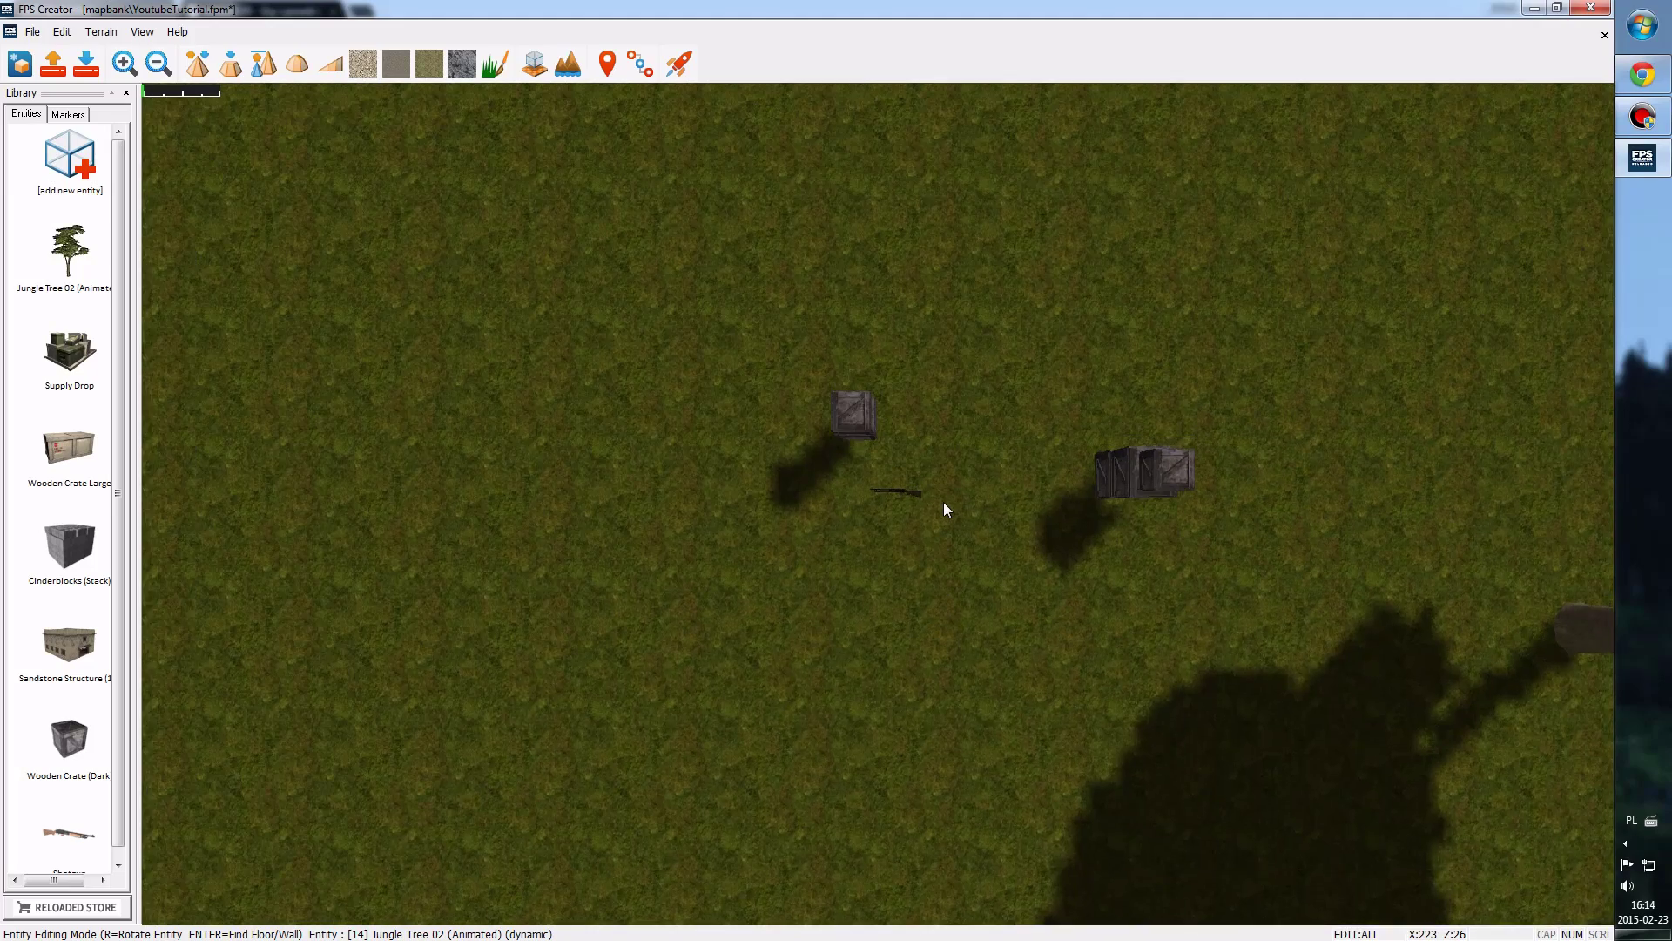
scroll(967, 731, down, 3)
scroll(953, 720, down, 2)
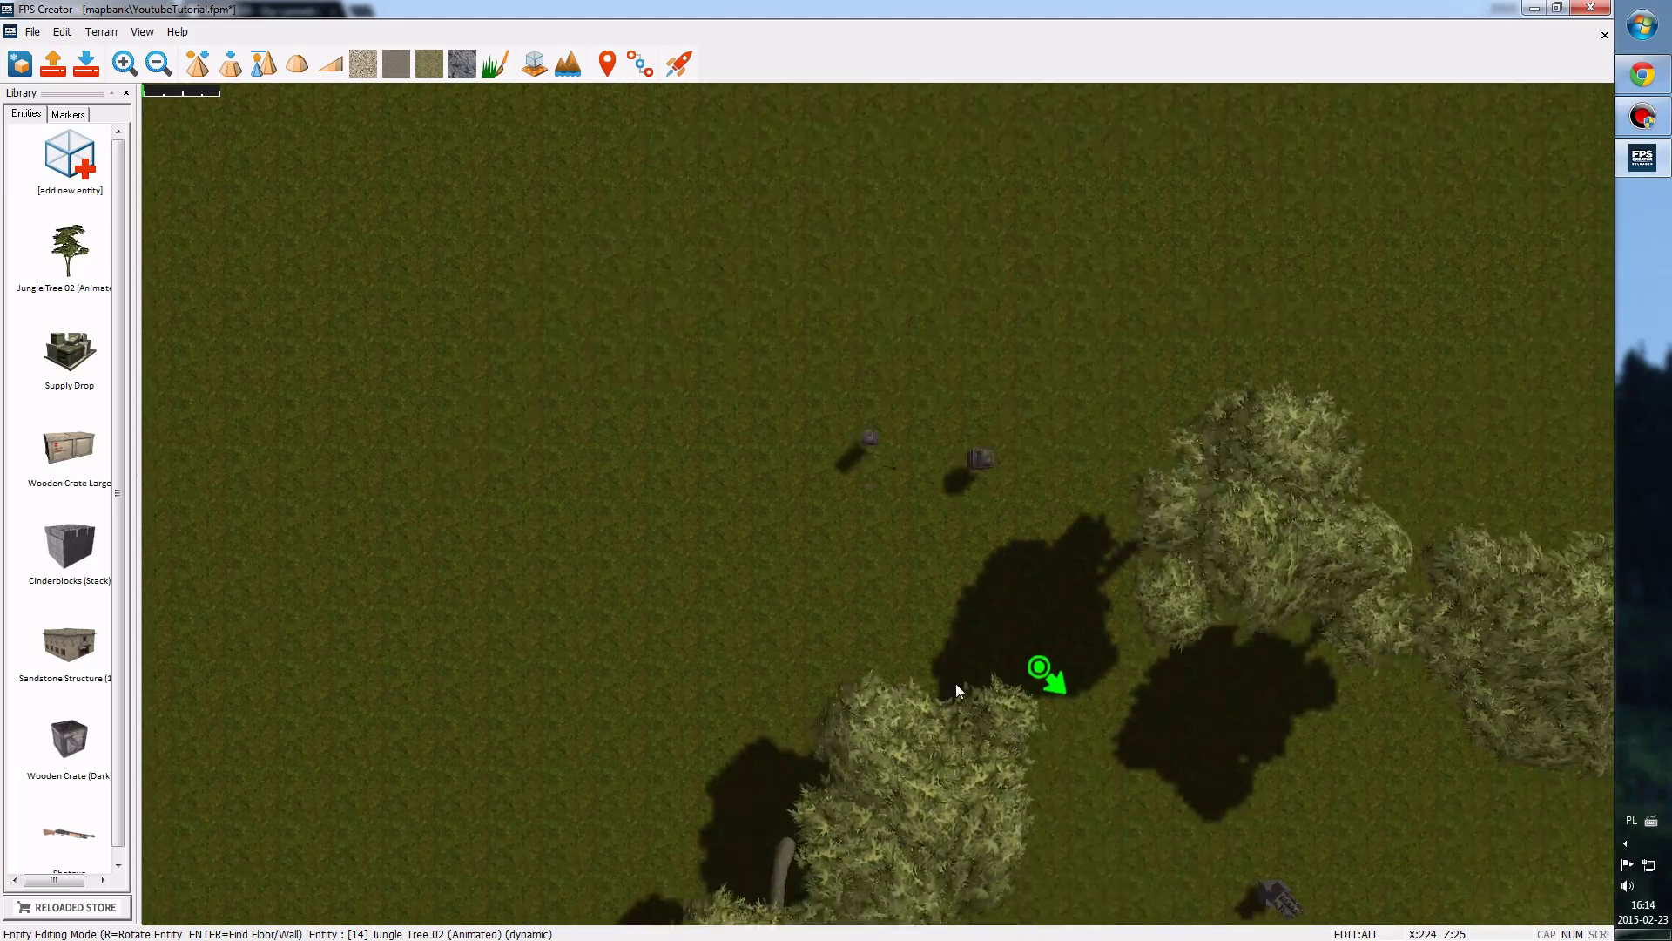
key(Down)
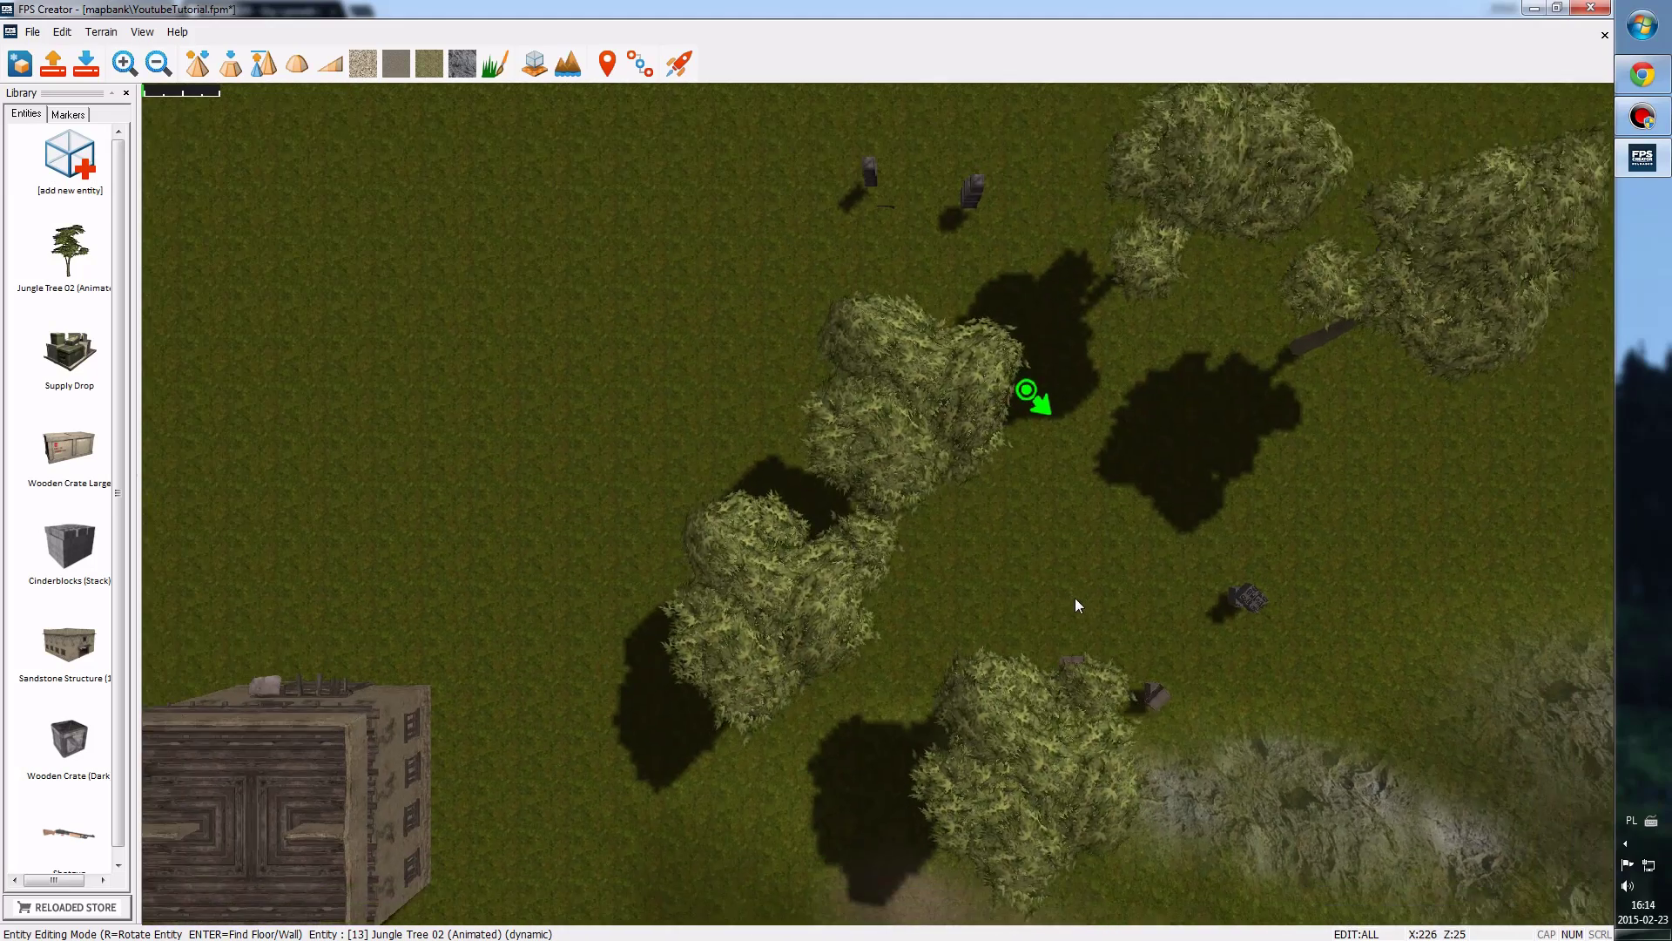